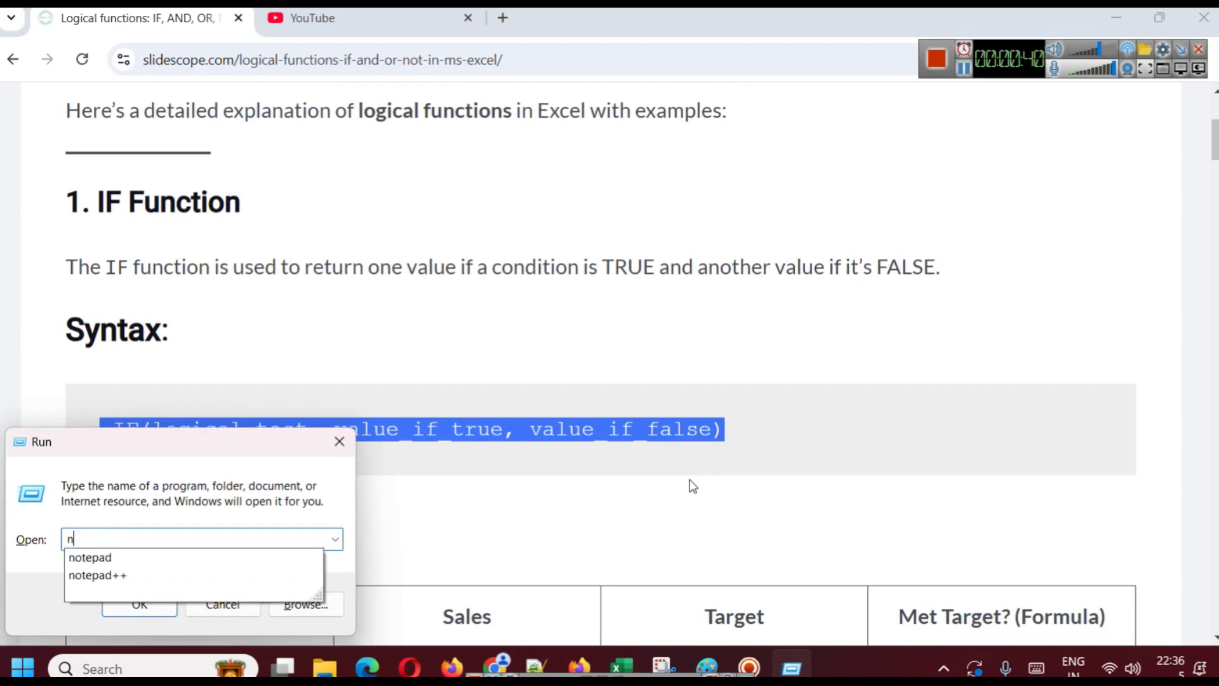
Open Notepad and enter the syntax =IF(logical_test, value_if_true, value_if_false).
key("Return")
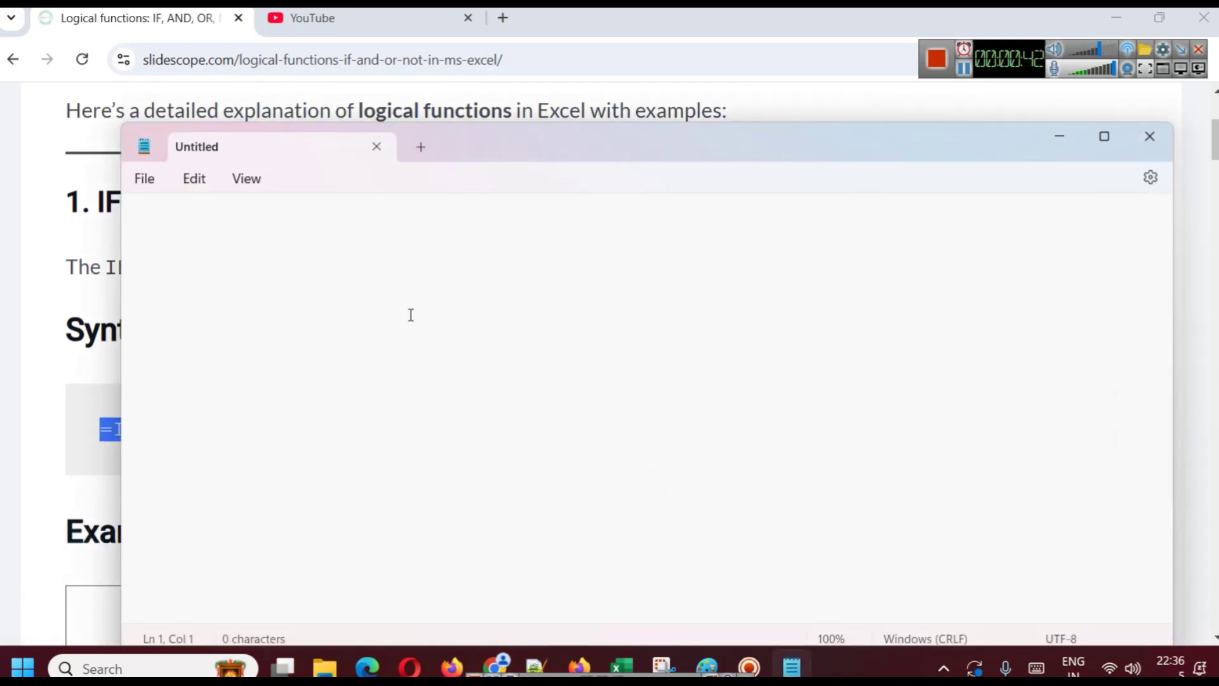
type("=IF(logical_test, value_if_true, value_if_false)")
scroll(410, 317, "up", 13)
scroll(427, 341, "up", 7)
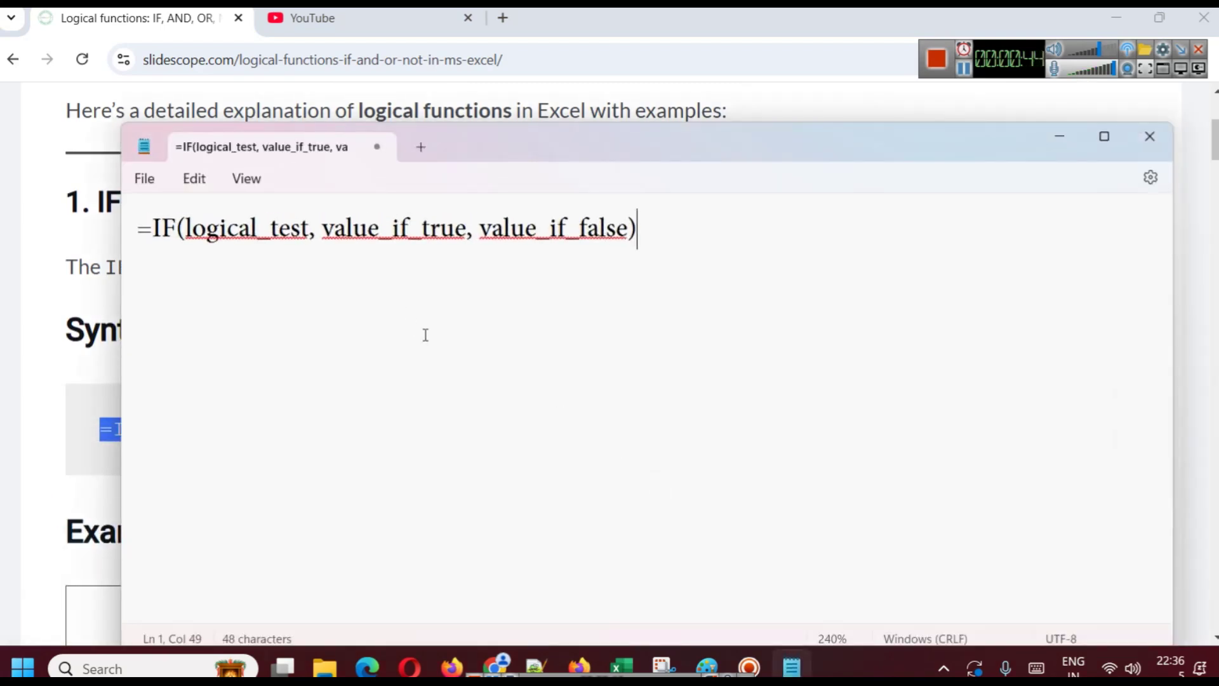
Split the IF syntax so that logical_test, value_if_true, value_if_false and the closing parenthesis each stand on their own line.
left_click(197, 233)
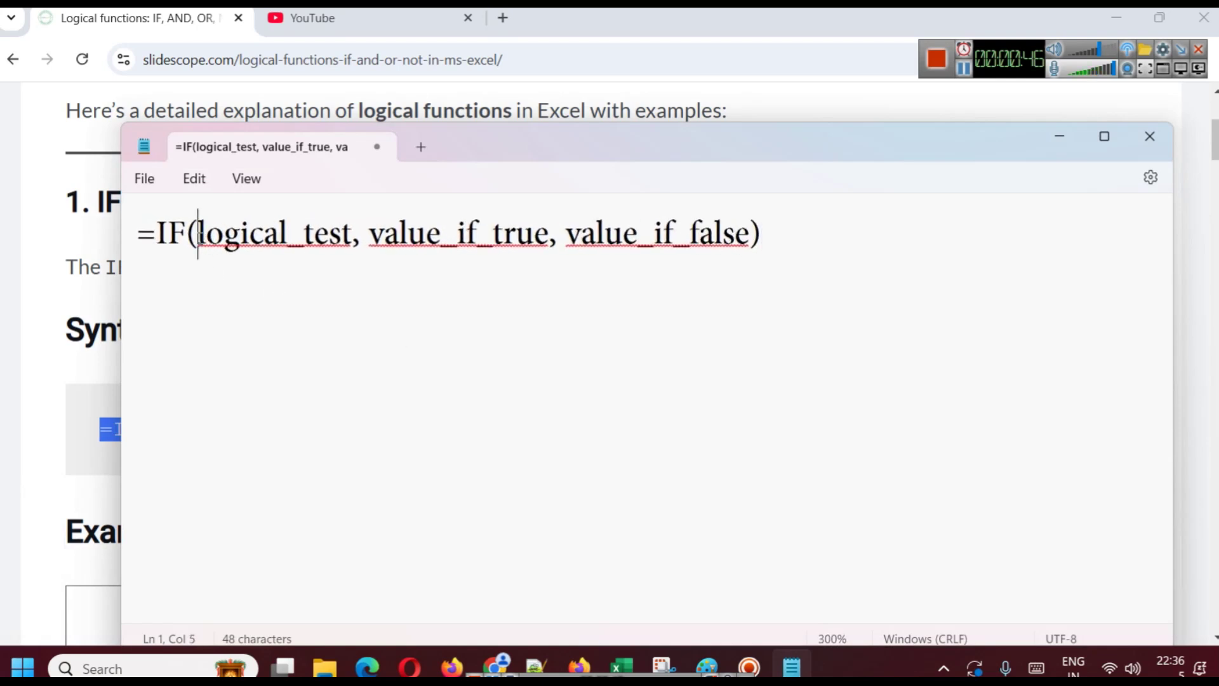
key("Return")
left_click(691, 284)
key("Return")
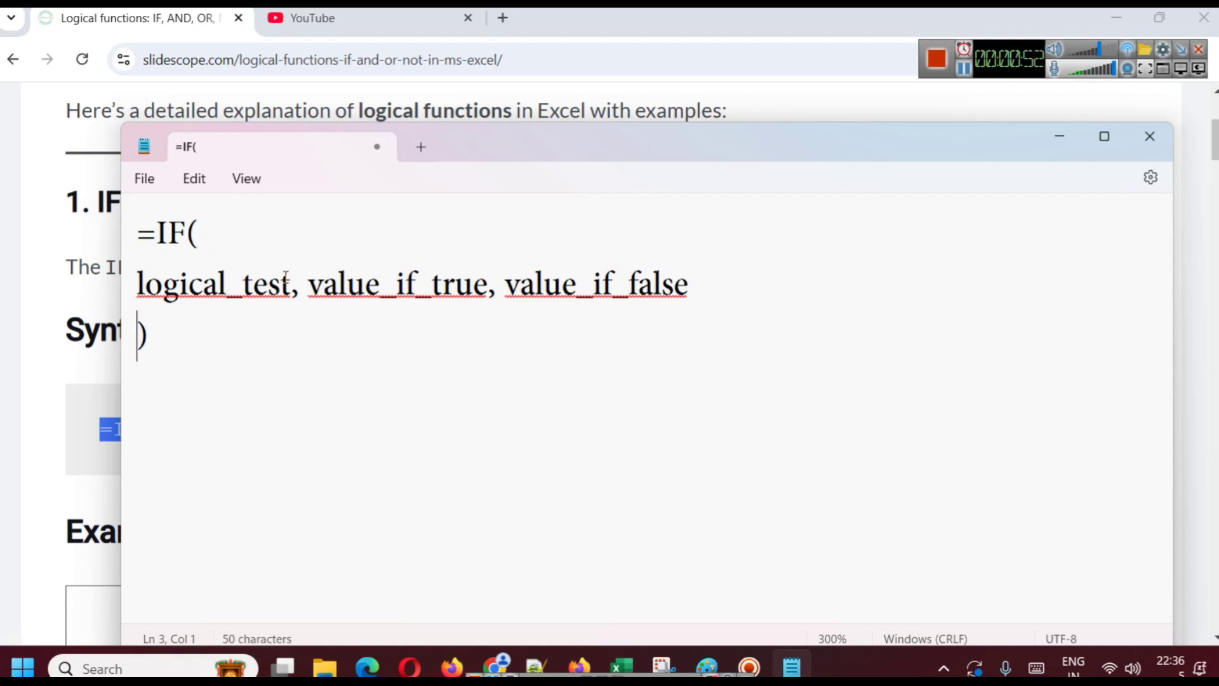
left_click(307, 289)
key("Return")
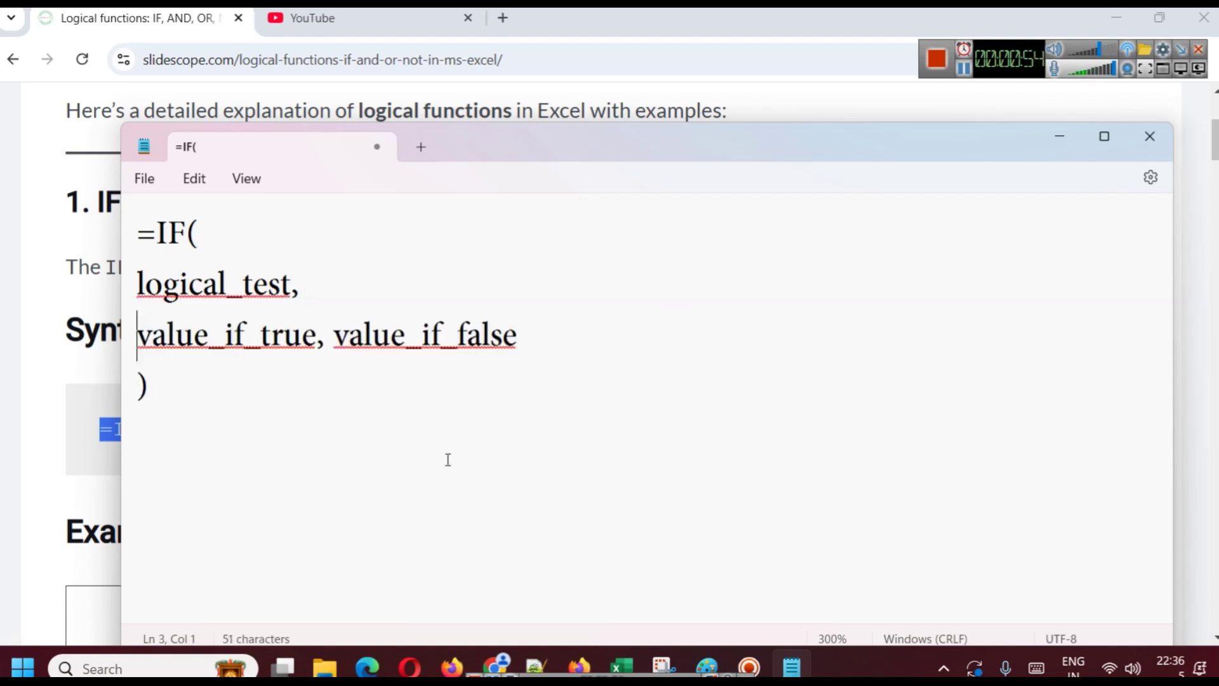
left_click(331, 331)
key("Return")
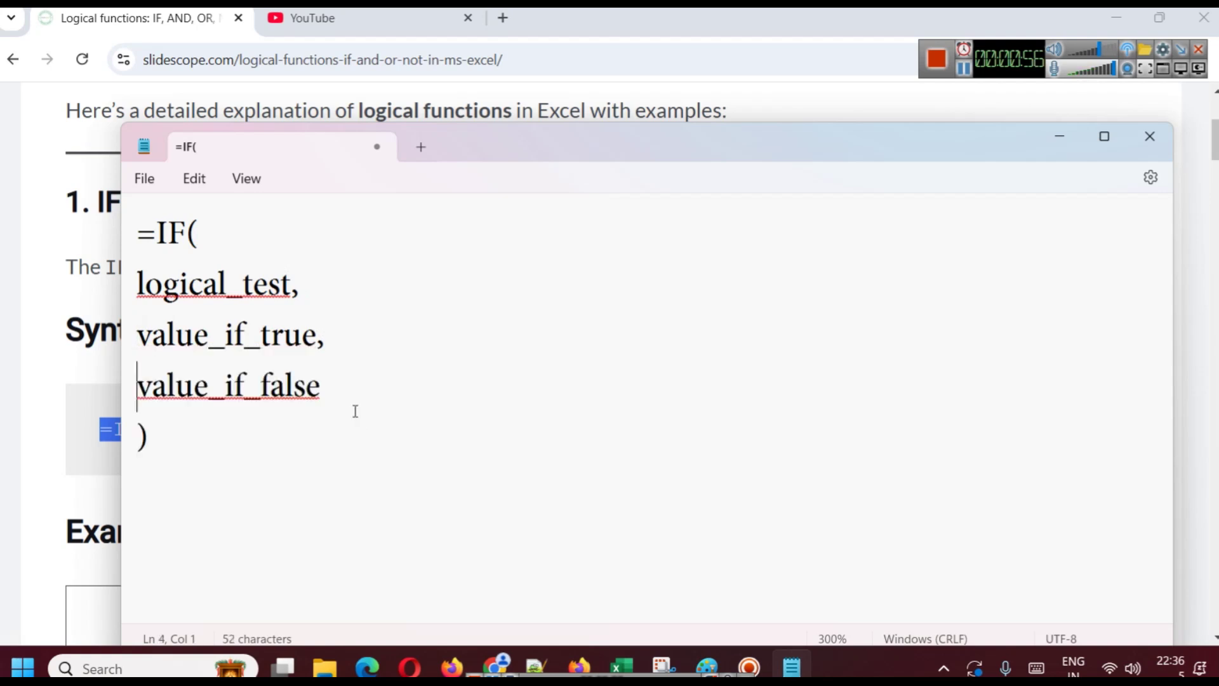
Highlight the logical_test and value_if_true arguments of the IF syntax one after the other.
left_click_drag(136, 289, 219, 291)
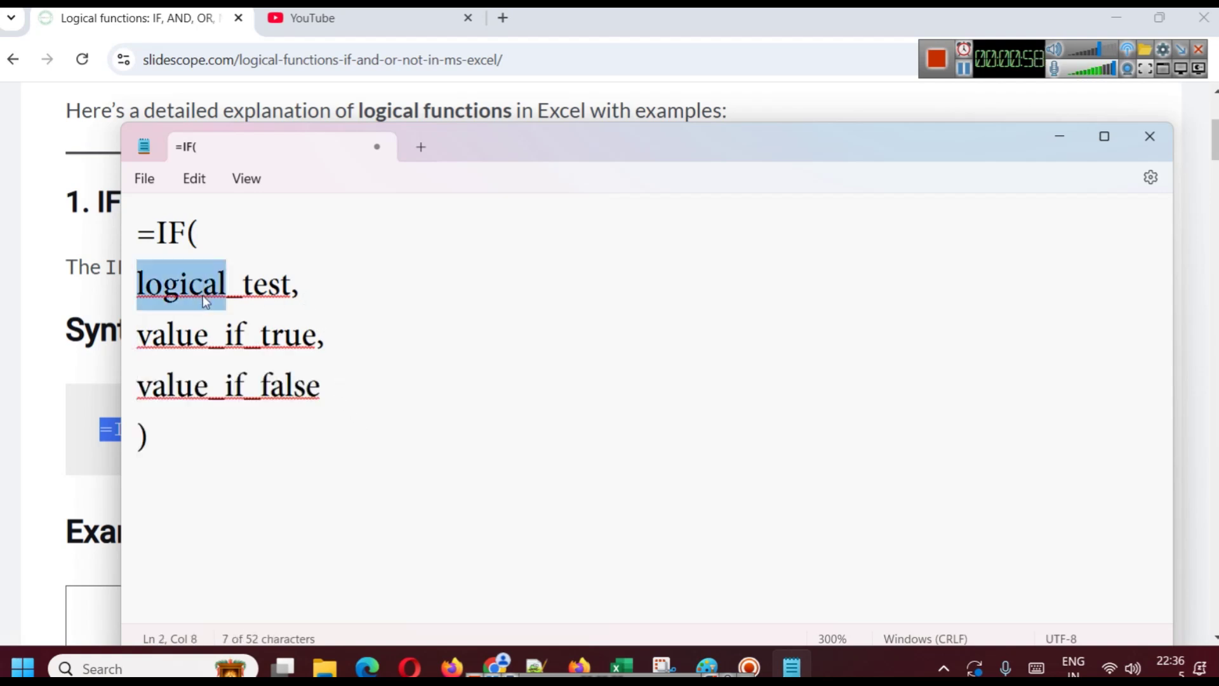
left_click(219, 293)
double_click(223, 289)
double_click(296, 290)
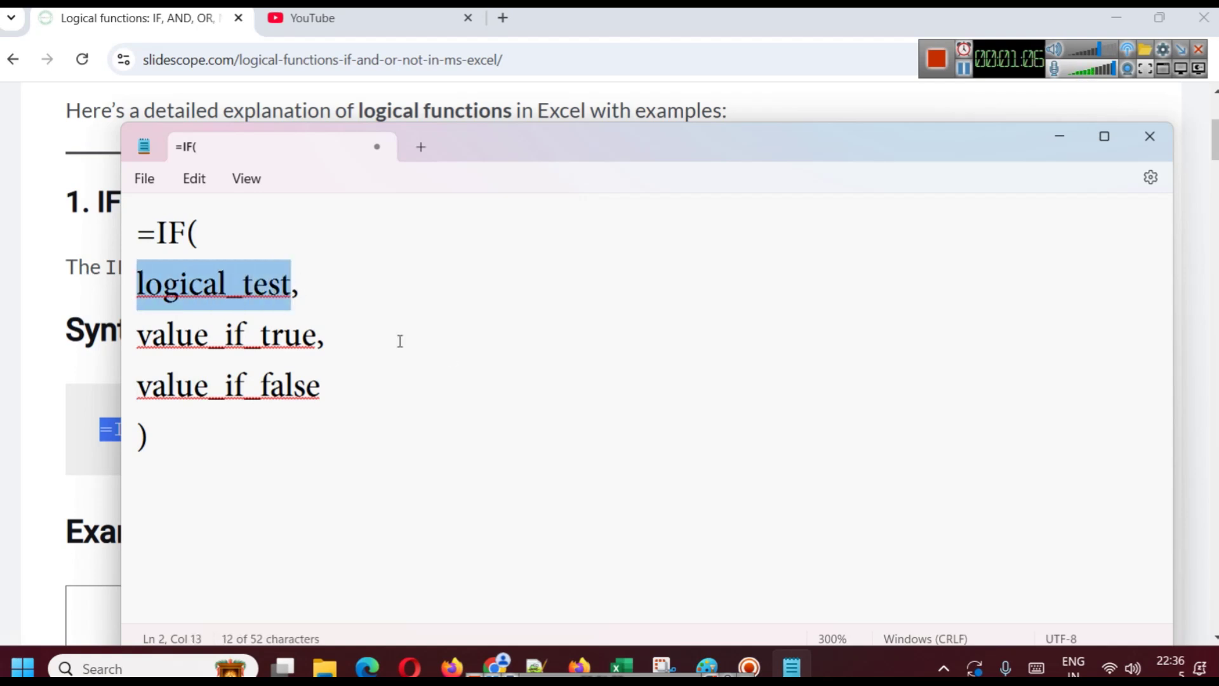
left_click(213, 343)
key("shift+Right")
left_click_drag(137, 340, 318, 343)
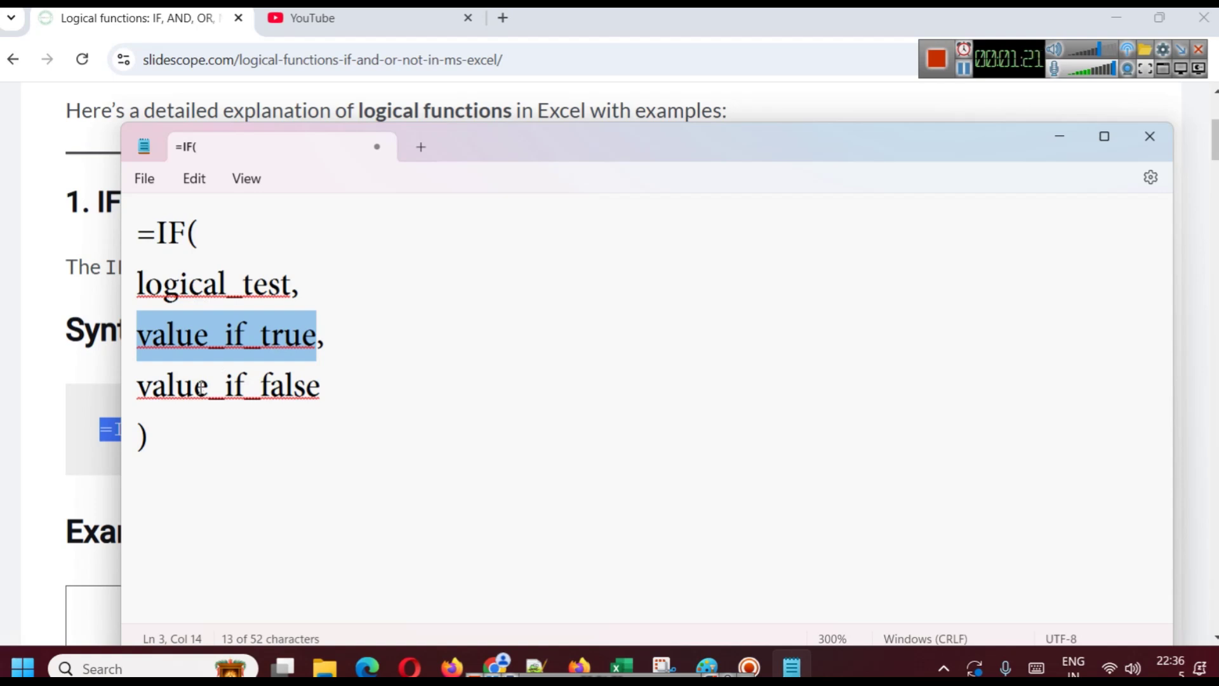
Switch to the IF,NOT sheet of logical_functions.xlsx in Excel and widen the Product and Sales columns.
left_click(1059, 140)
scroll(508, 313, "down", 5)
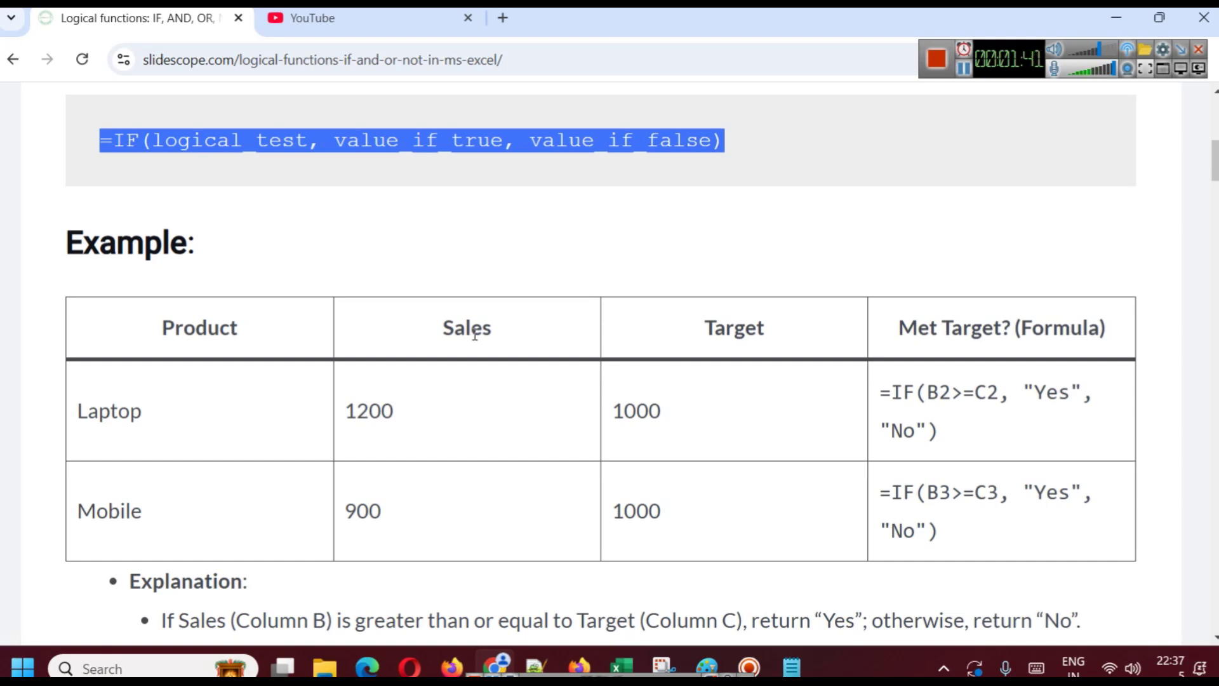
left_click(629, 648)
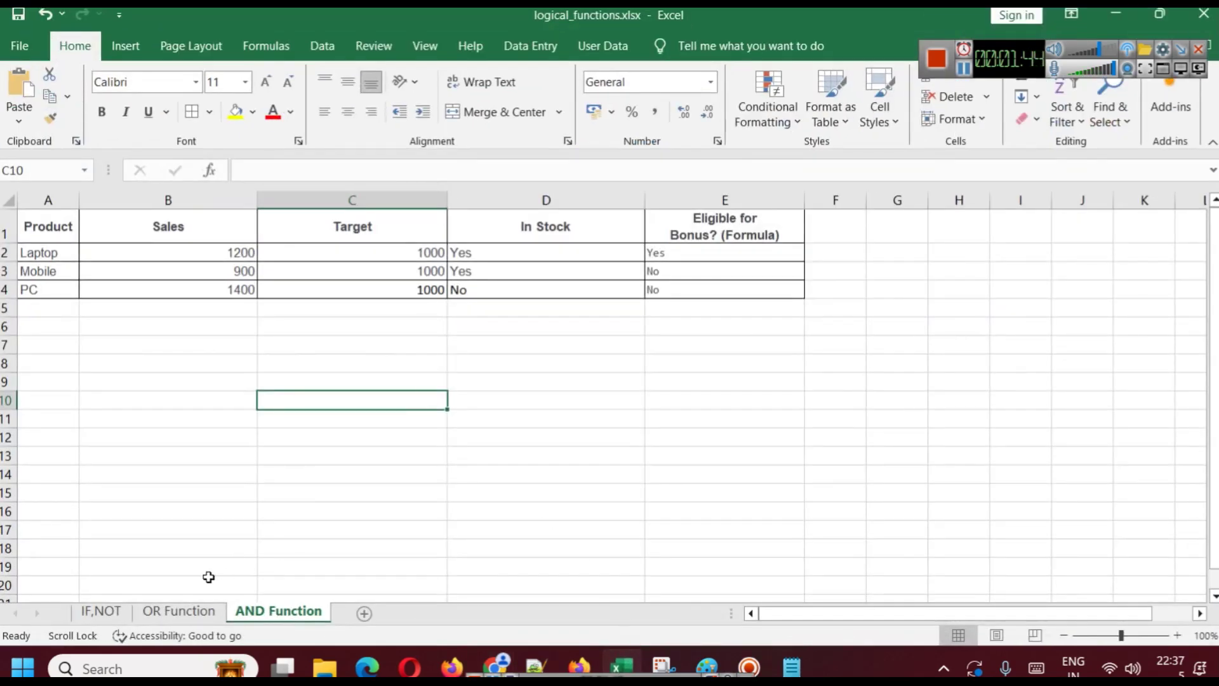
left_click(100, 610)
left_click(250, 320)
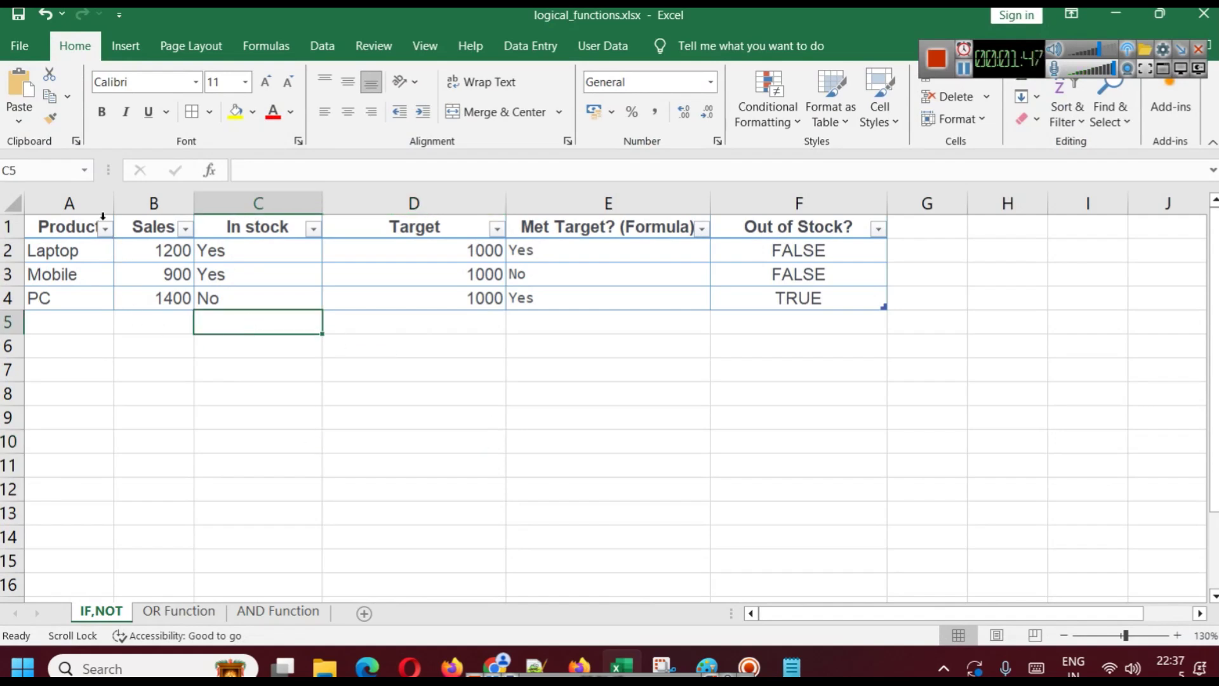
left_click_drag(113, 204, 168, 203)
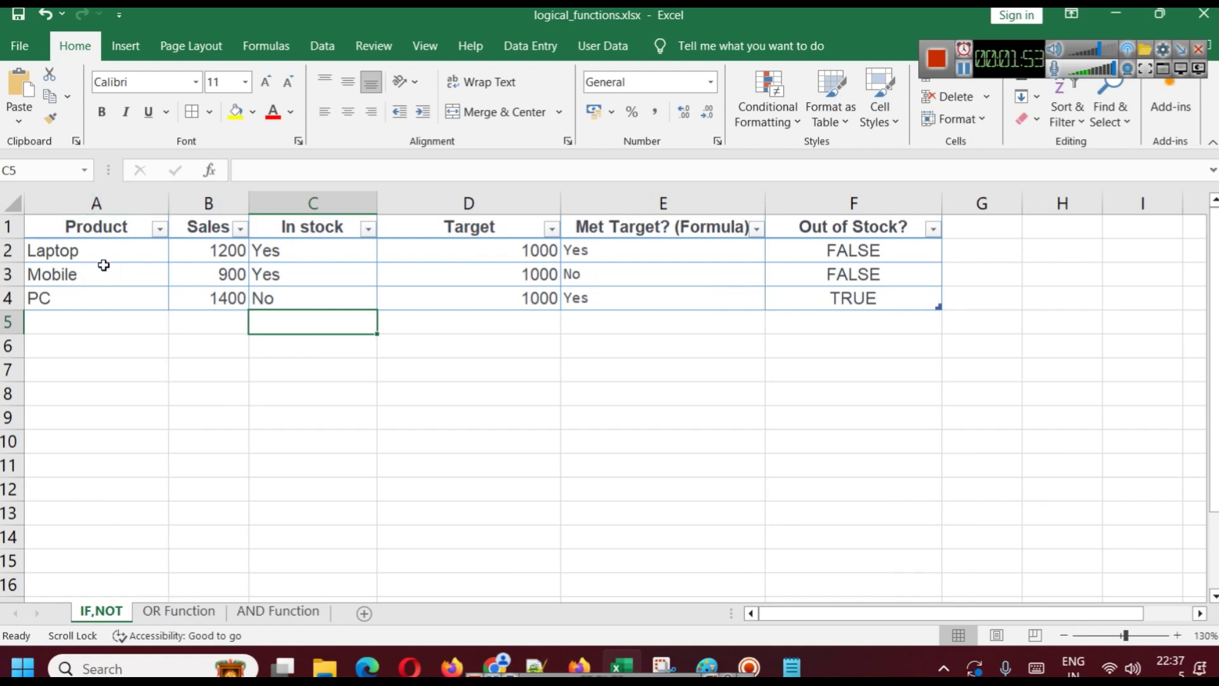
left_click_drag(248, 203, 288, 203)
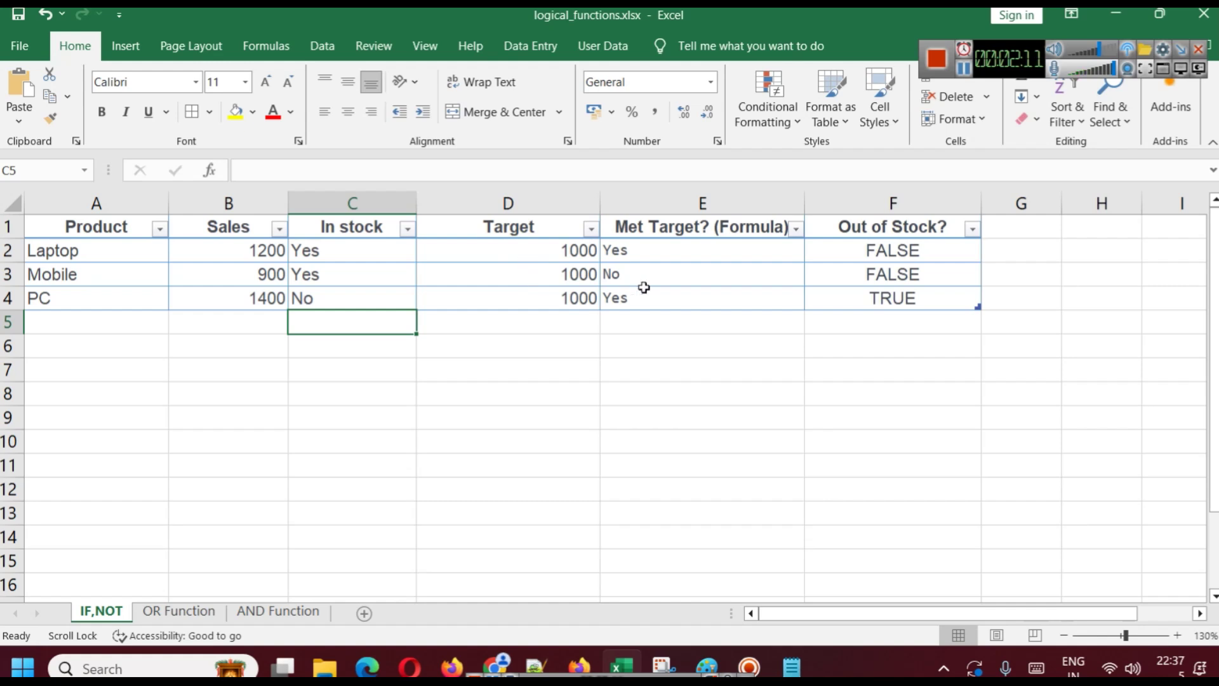
Examine the Met Target formula in E2 along with the Laptop sales and target cells it compares.
left_click(673, 251)
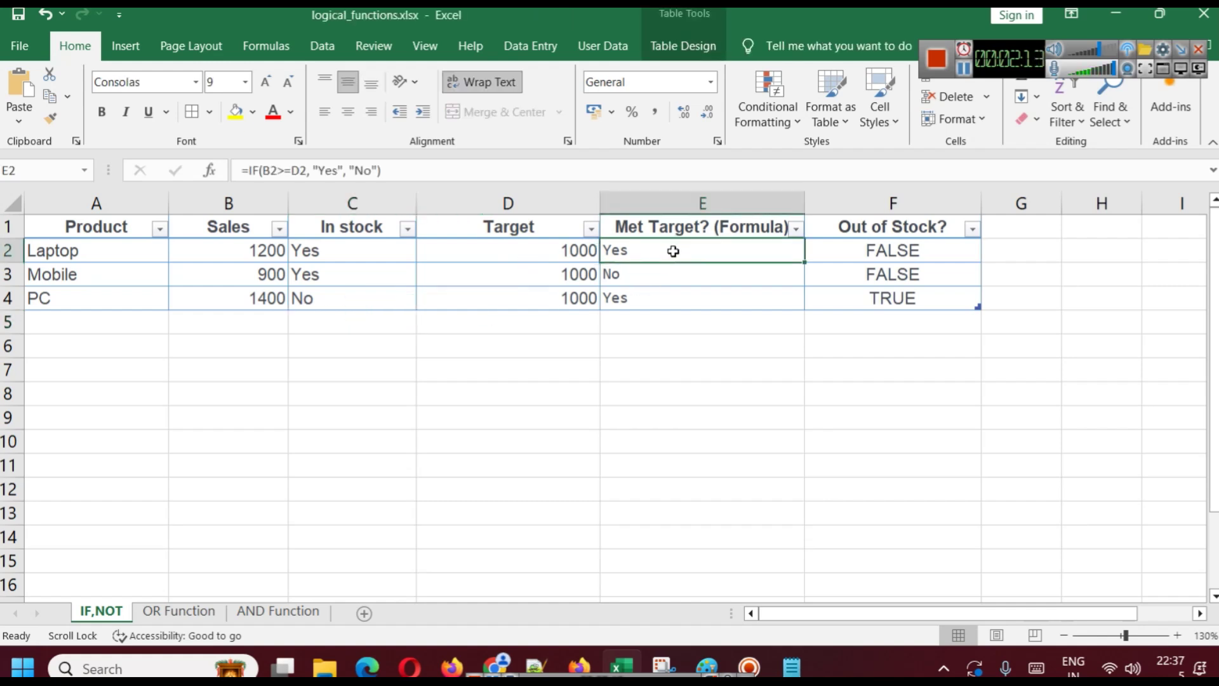
triple_click(284, 181)
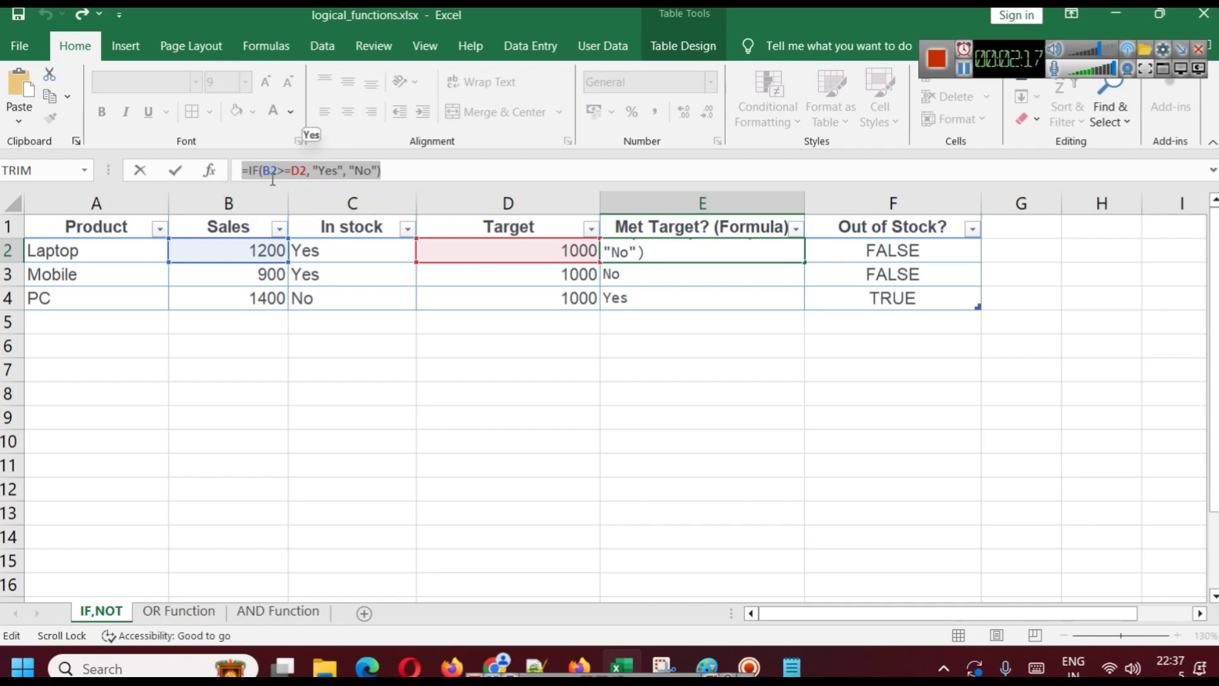
left_click(259, 171)
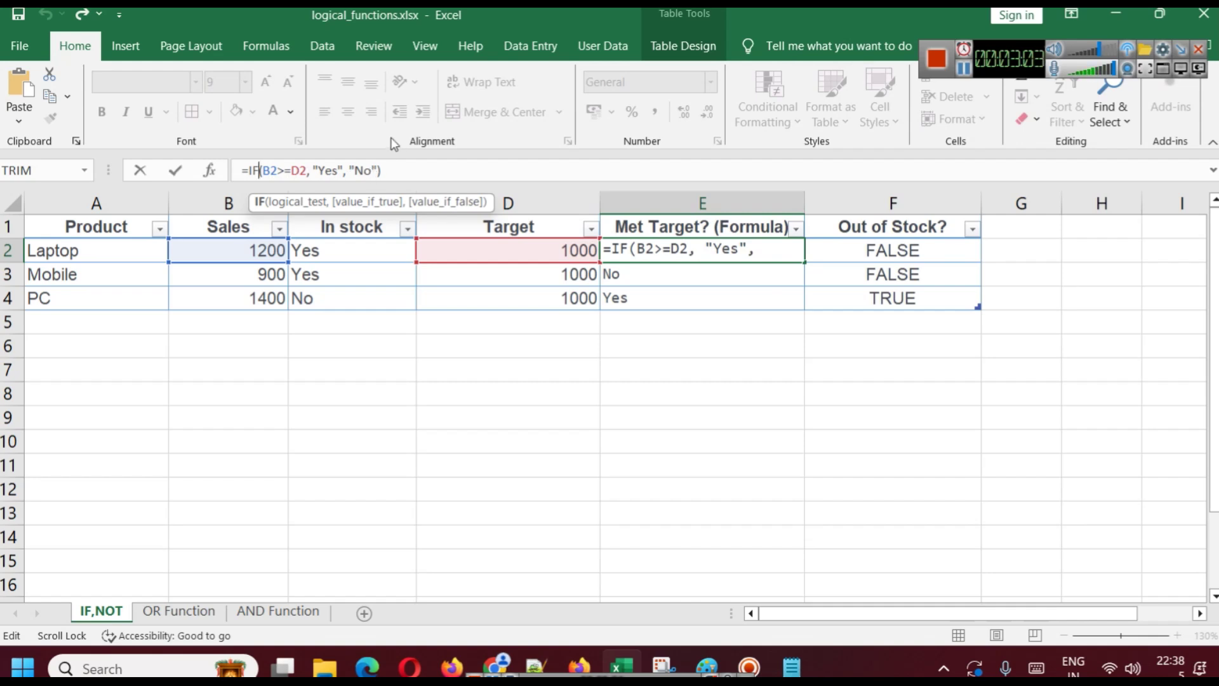
left_click(379, 412)
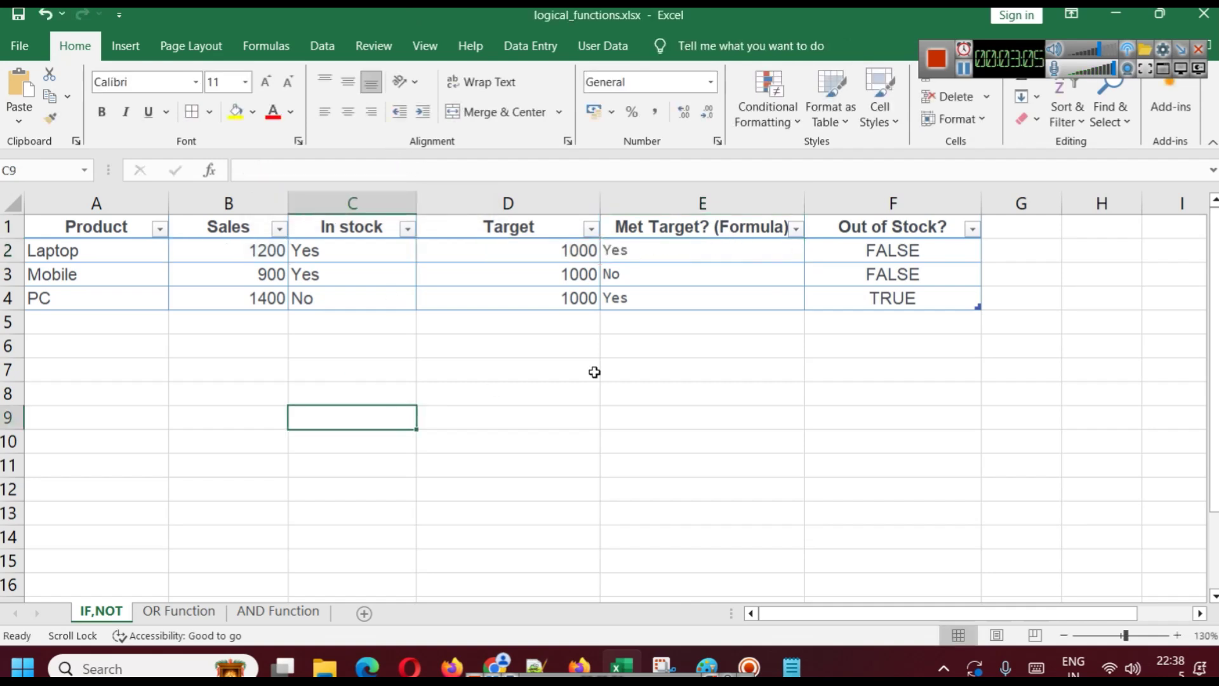
left_click(263, 254)
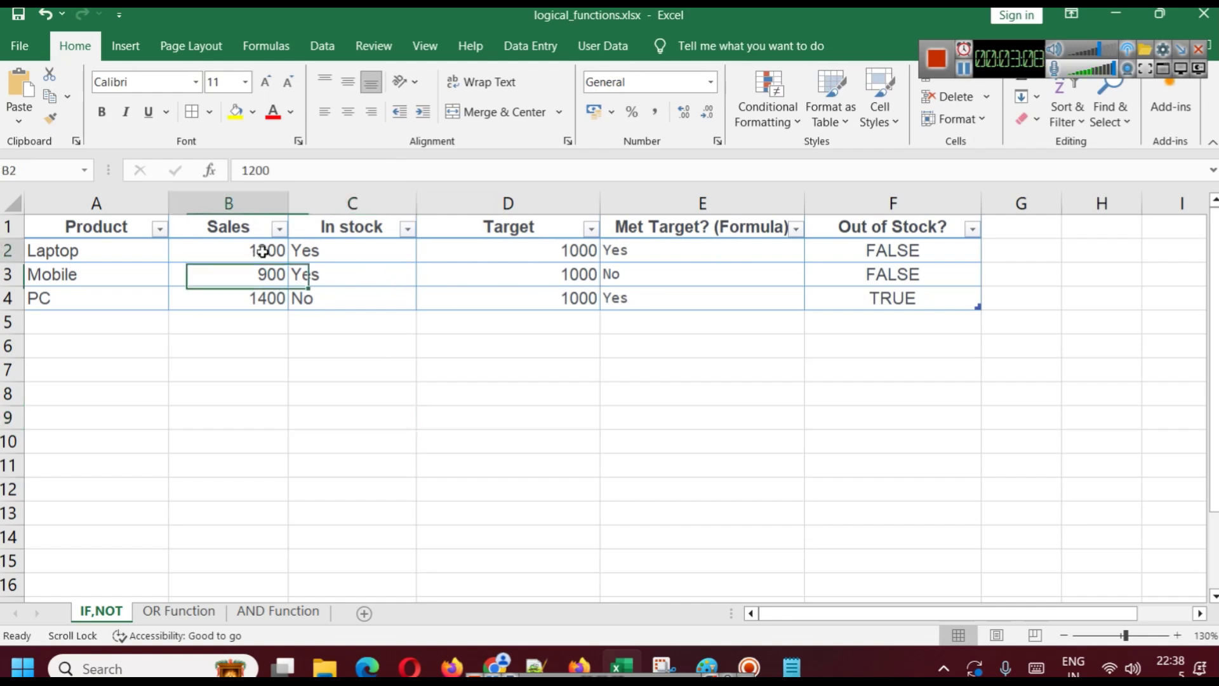
left_click(551, 253)
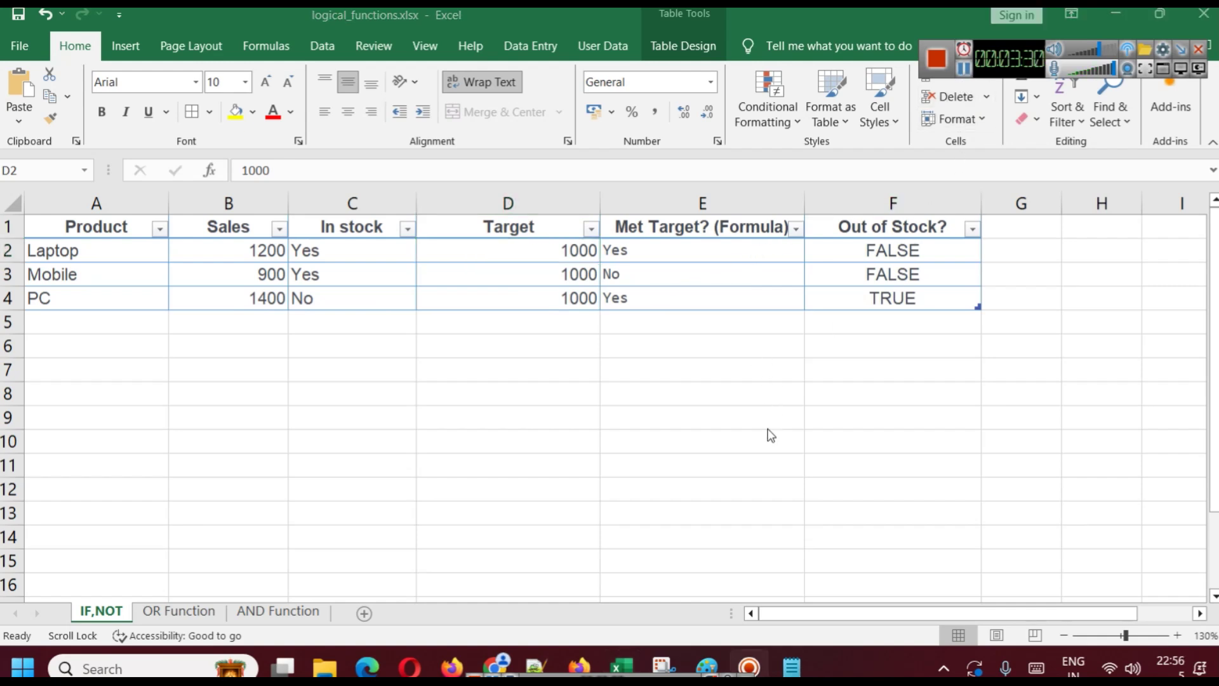
Change the Met Target formula in E2 to =IF(B2<=D2, "Yes", "No").
scroll(761, 438, "up", 3, "ctrl")
left_click(881, 271)
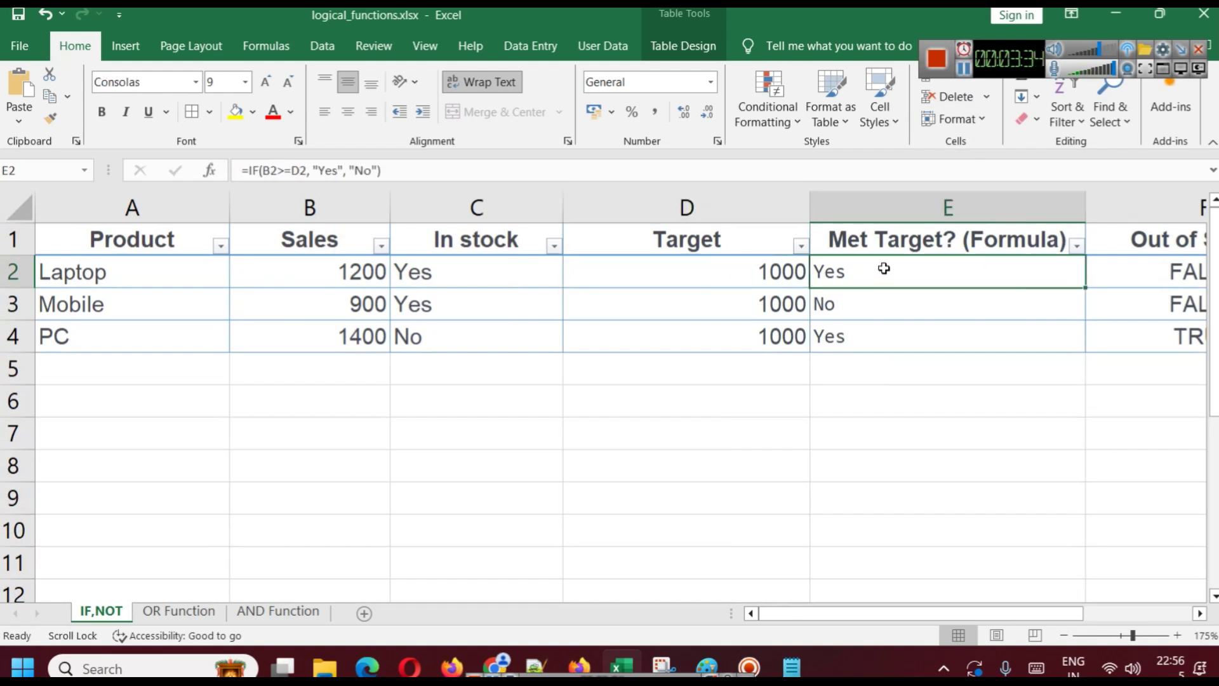
double_click(890, 275)
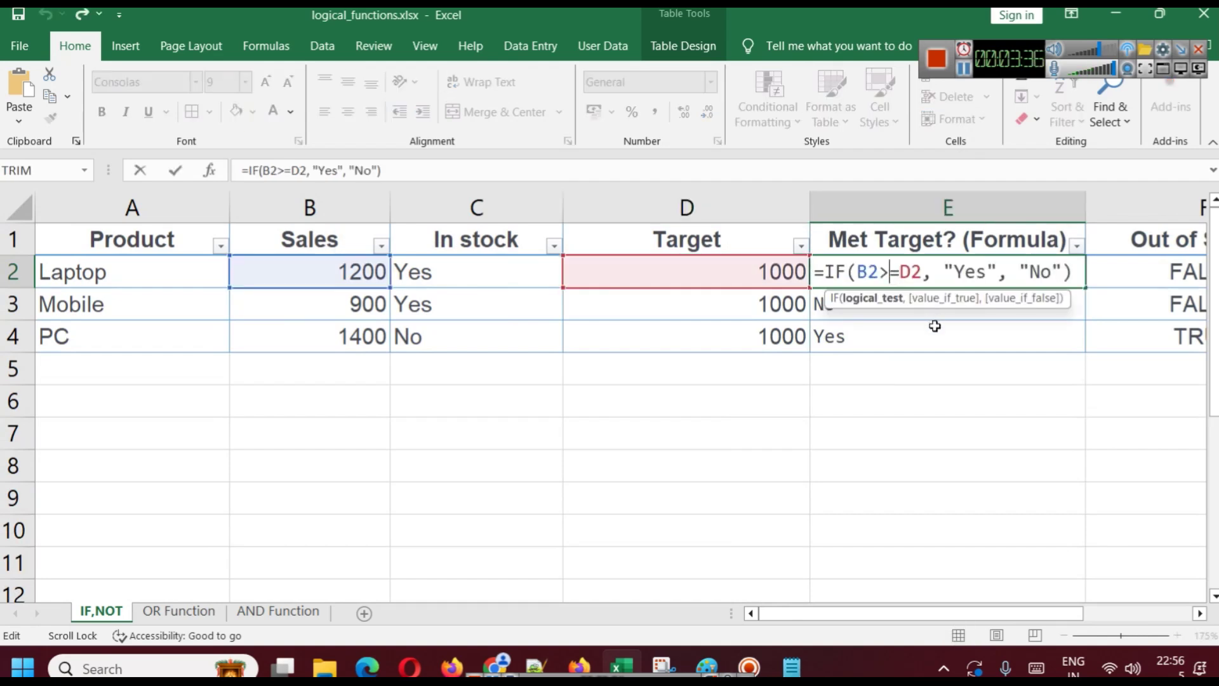
key("BackSpace")
type("<")
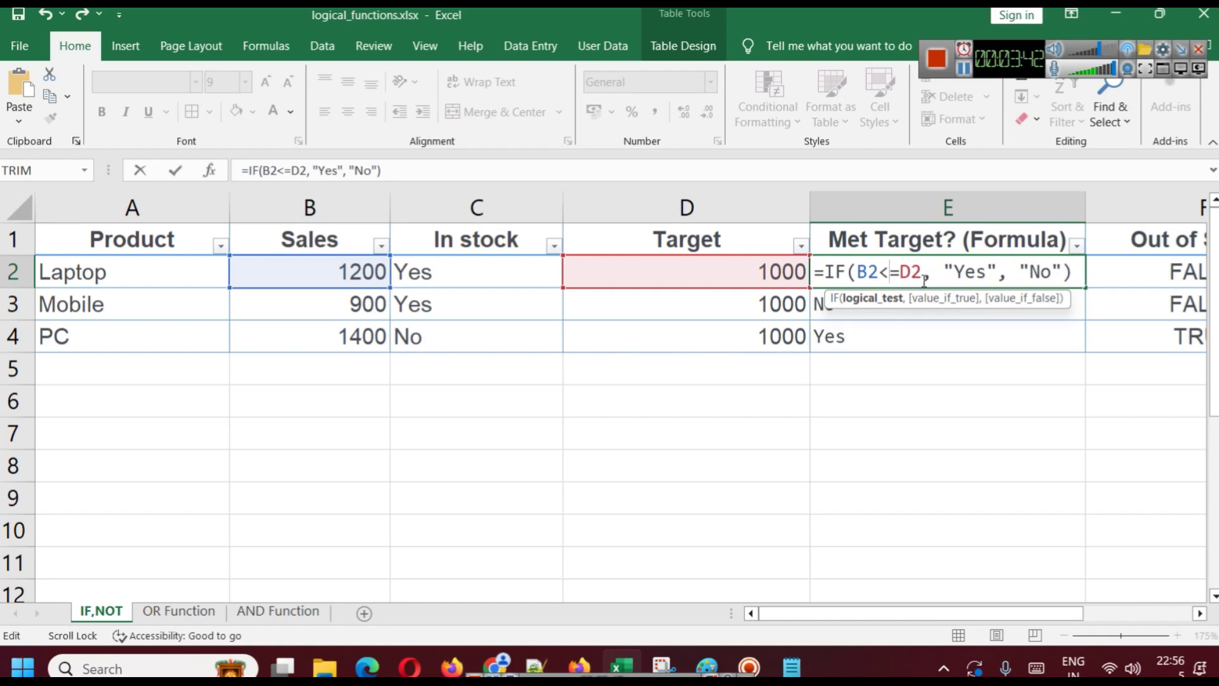
key("Return")
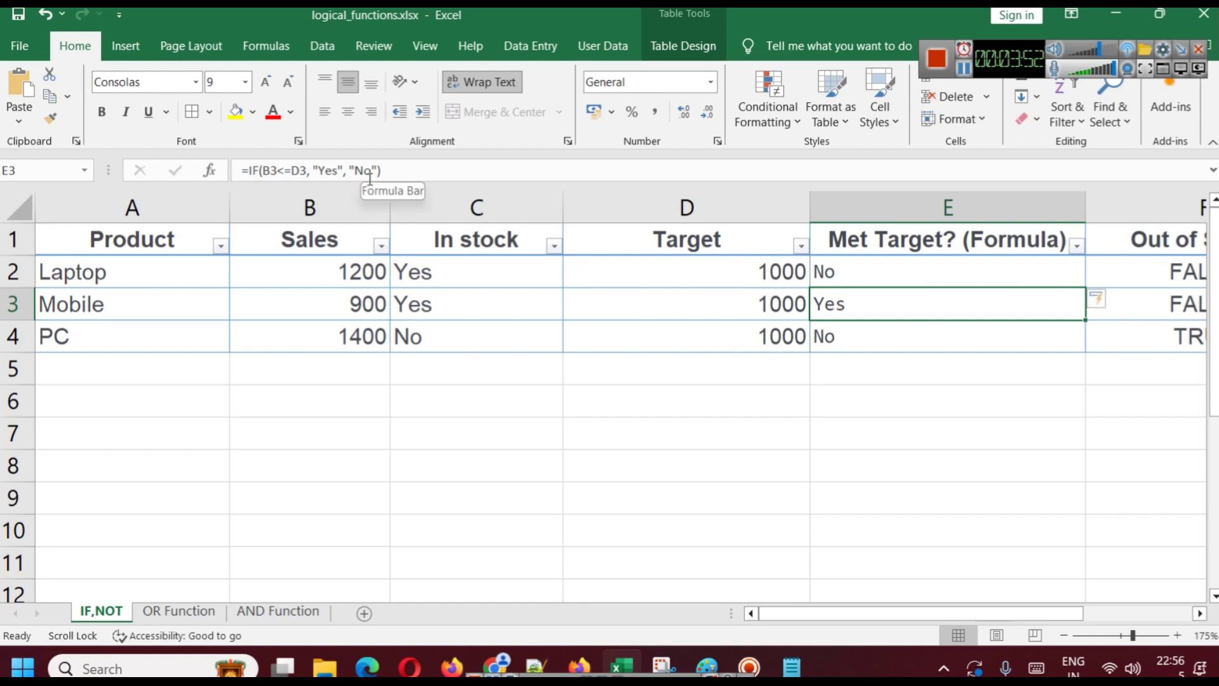
Change the comparison in the E2 formula to equality: =IF(B2=D2, "Yes", "No").
double_click(862, 271)
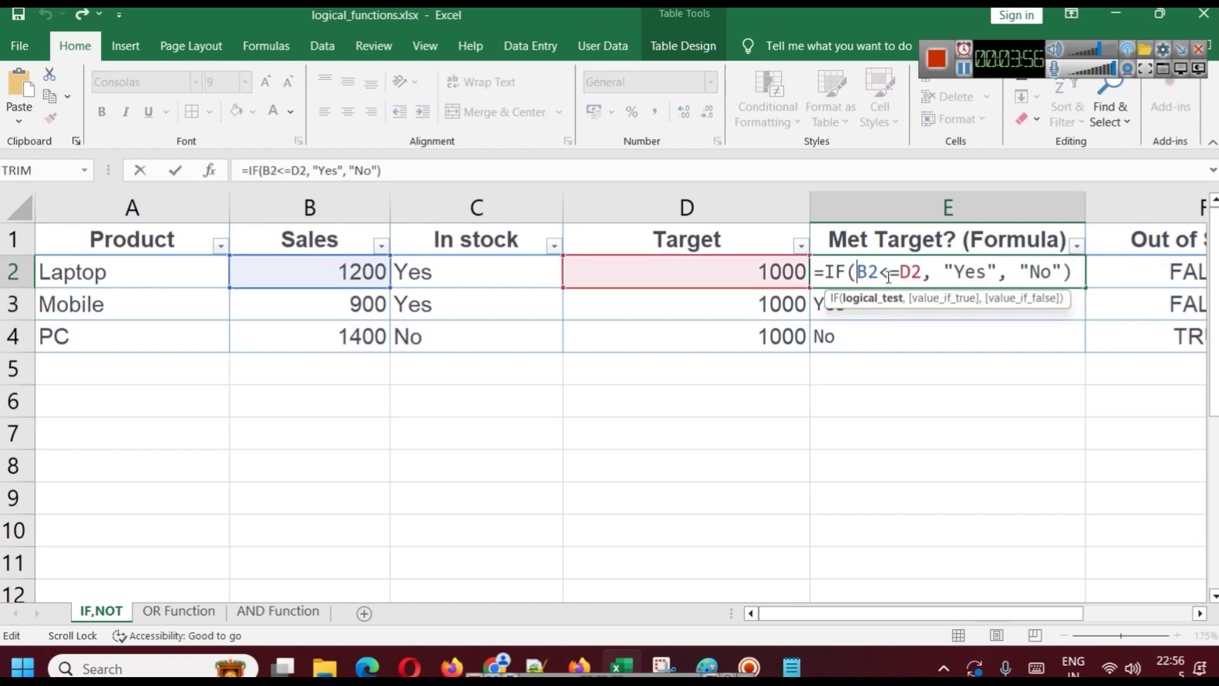
left_click_drag(888, 274, 883, 272)
key("BackSpace")
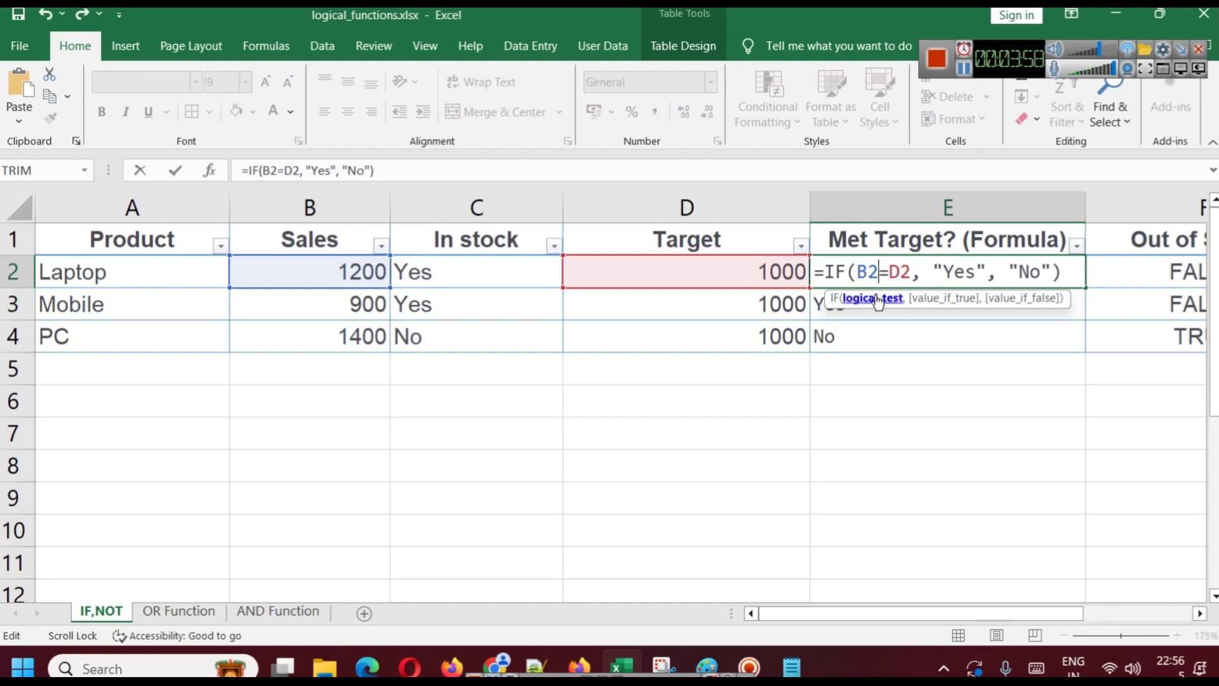
key("Return")
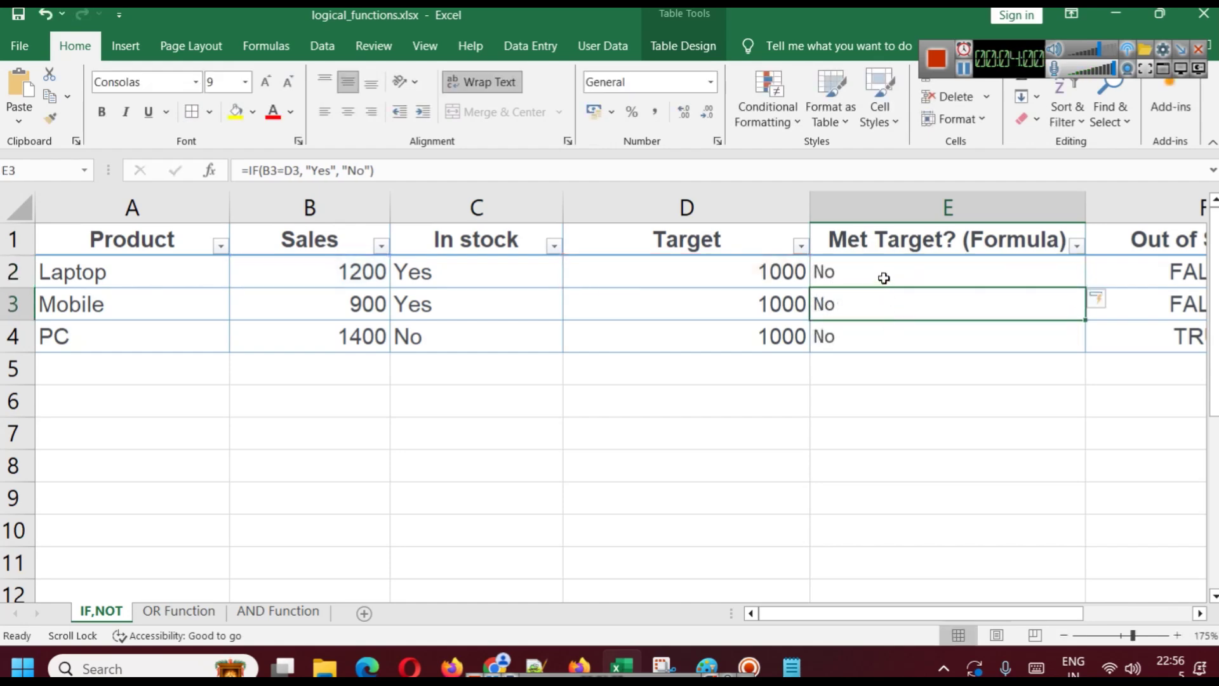
Set the E2 formula to =IF(B2<>D2, "Yes", "No"), using the Not Equal operator listed in the Notepad notes.
left_click(887, 275)
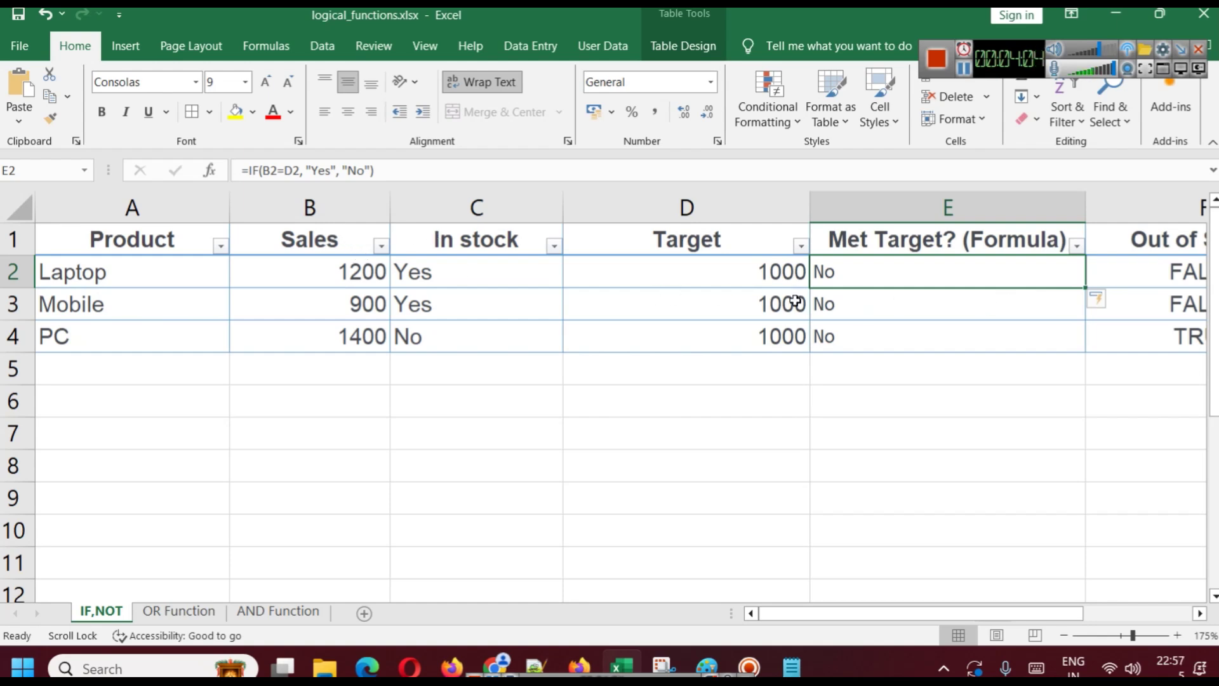
double_click(882, 280)
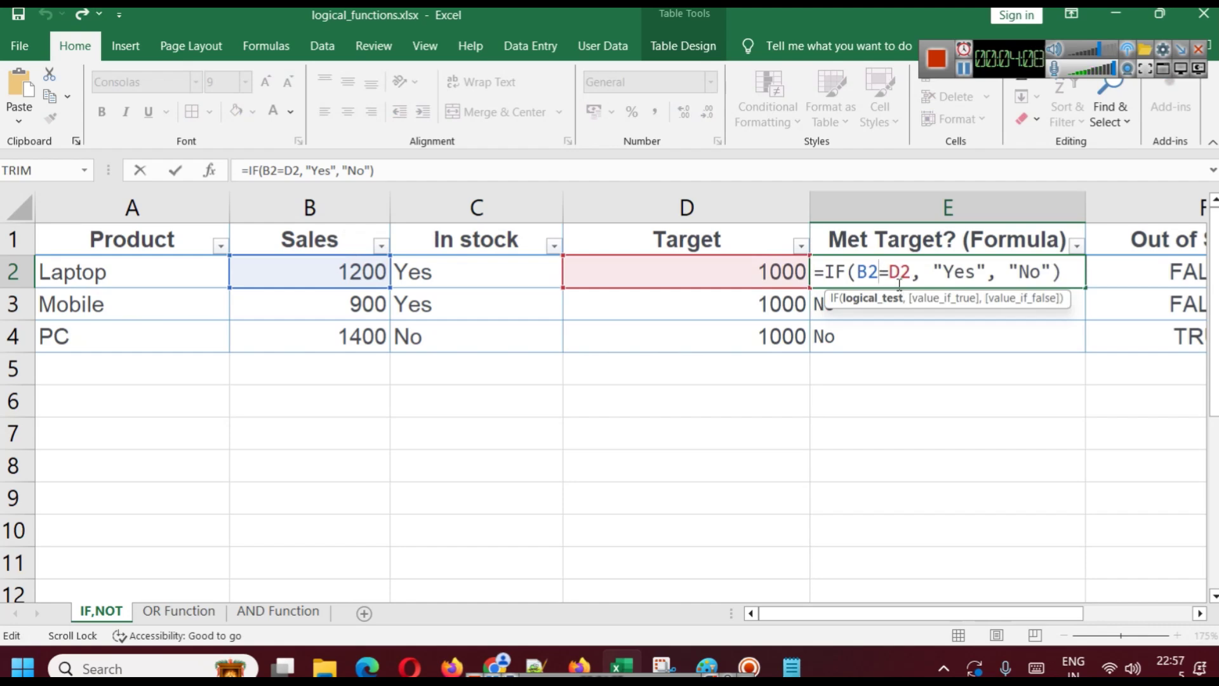
type("!")
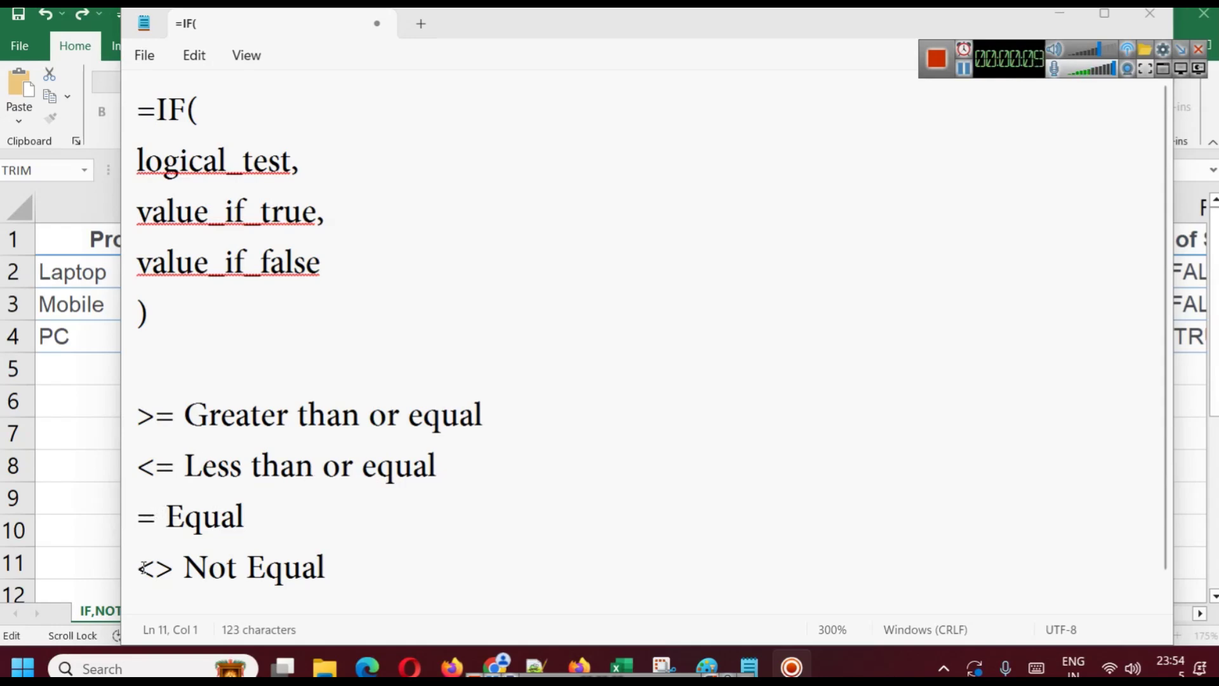
left_click(178, 562, "shift")
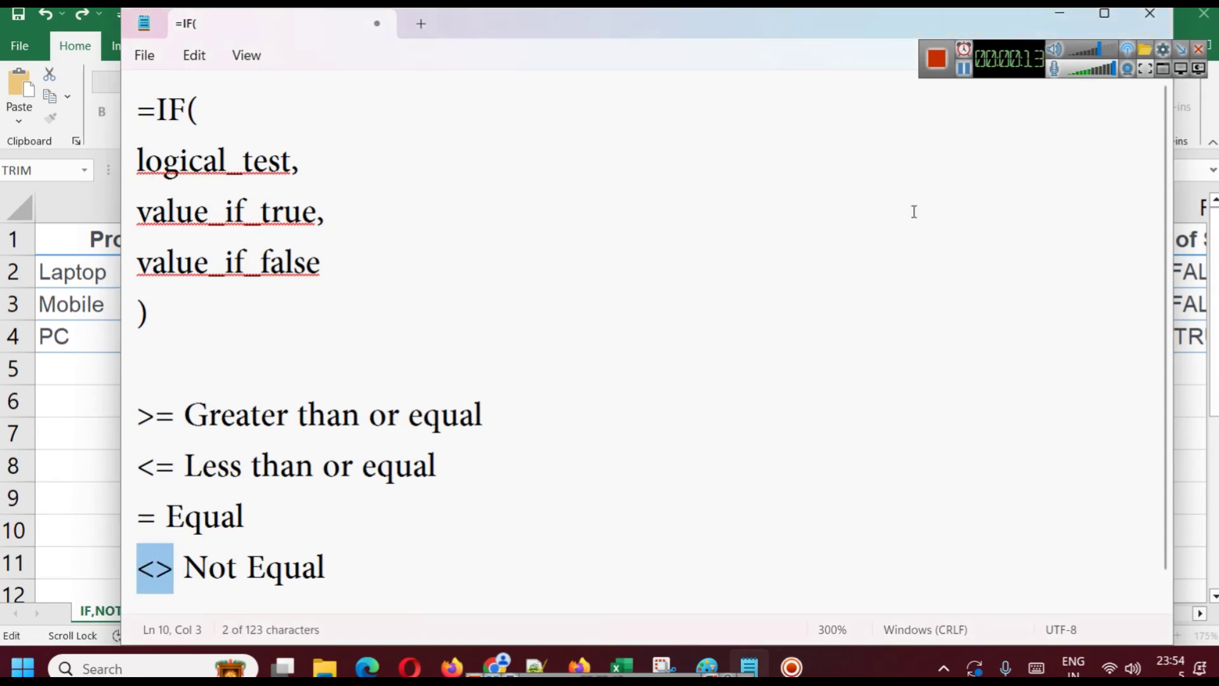
left_click(1059, 23)
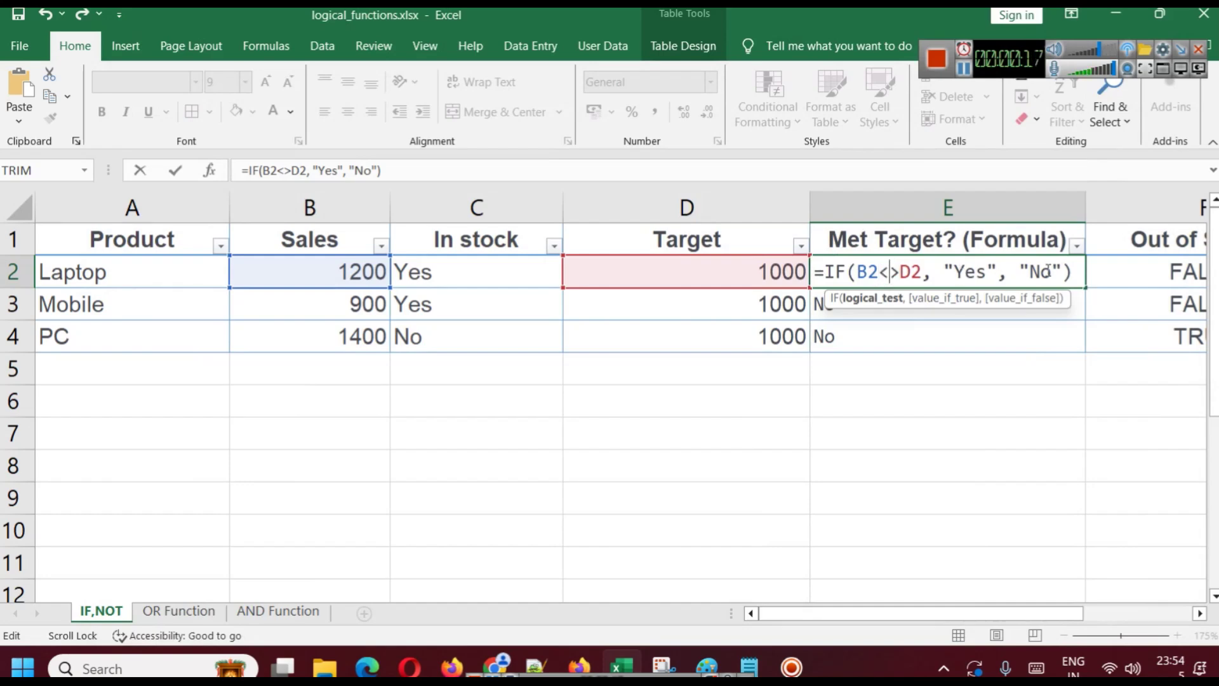
left_click(1071, 271)
key("Return")
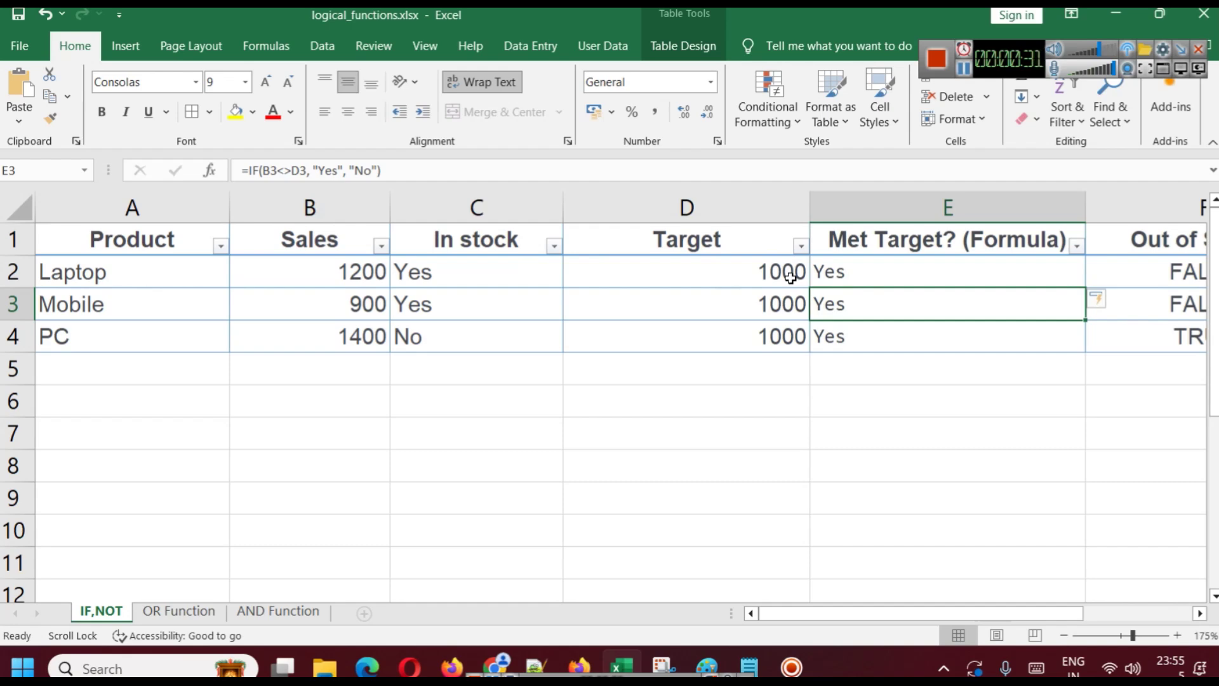
Read the slidescope.com article's IF syntax and example in the browser, continuing to the AND Function section.
left_click(501, 656)
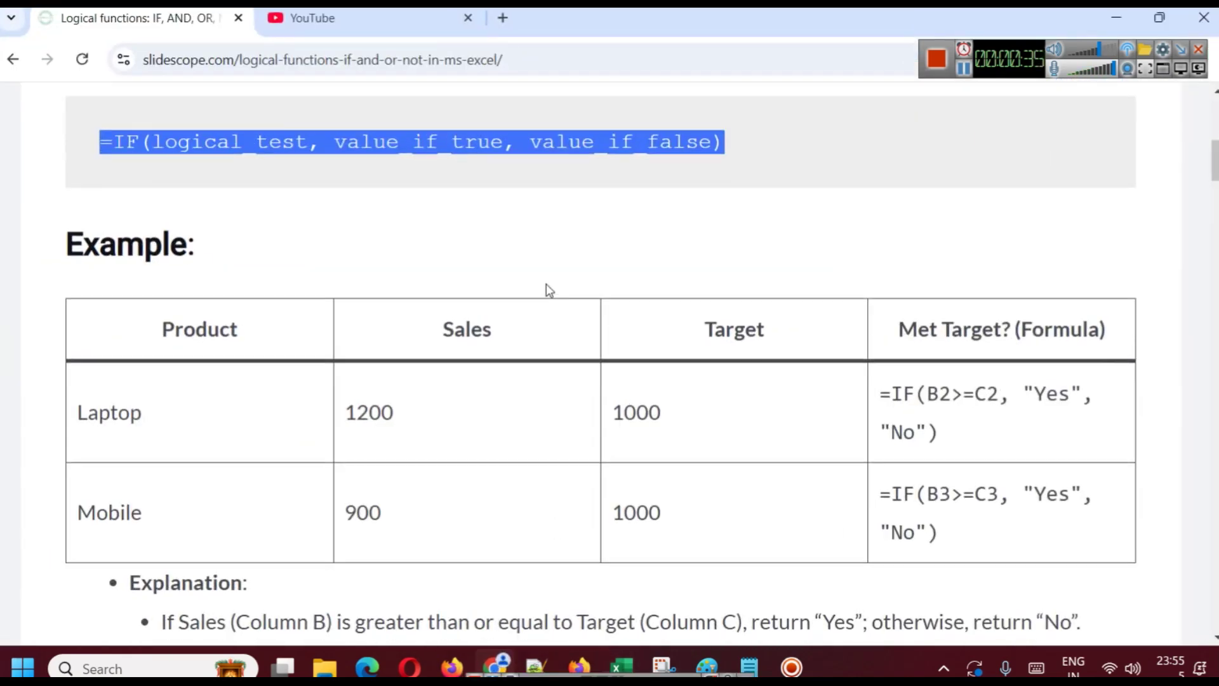
scroll(546, 285, "up", 3)
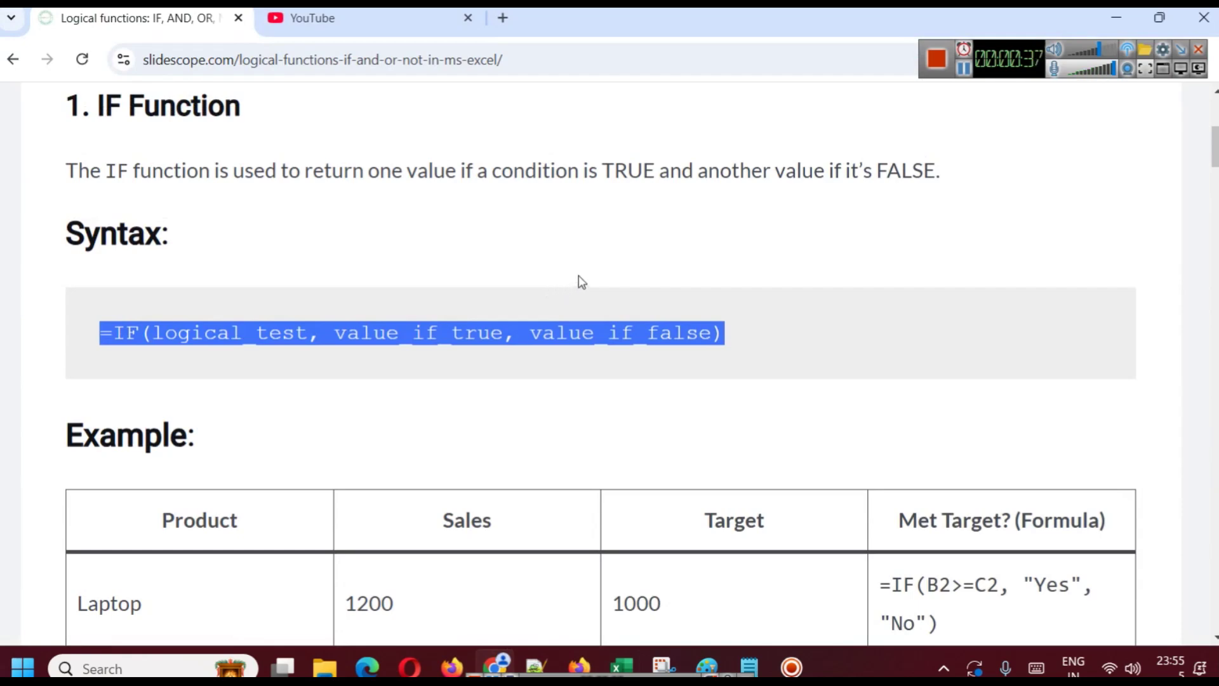
scroll(578, 277, "down", 6)
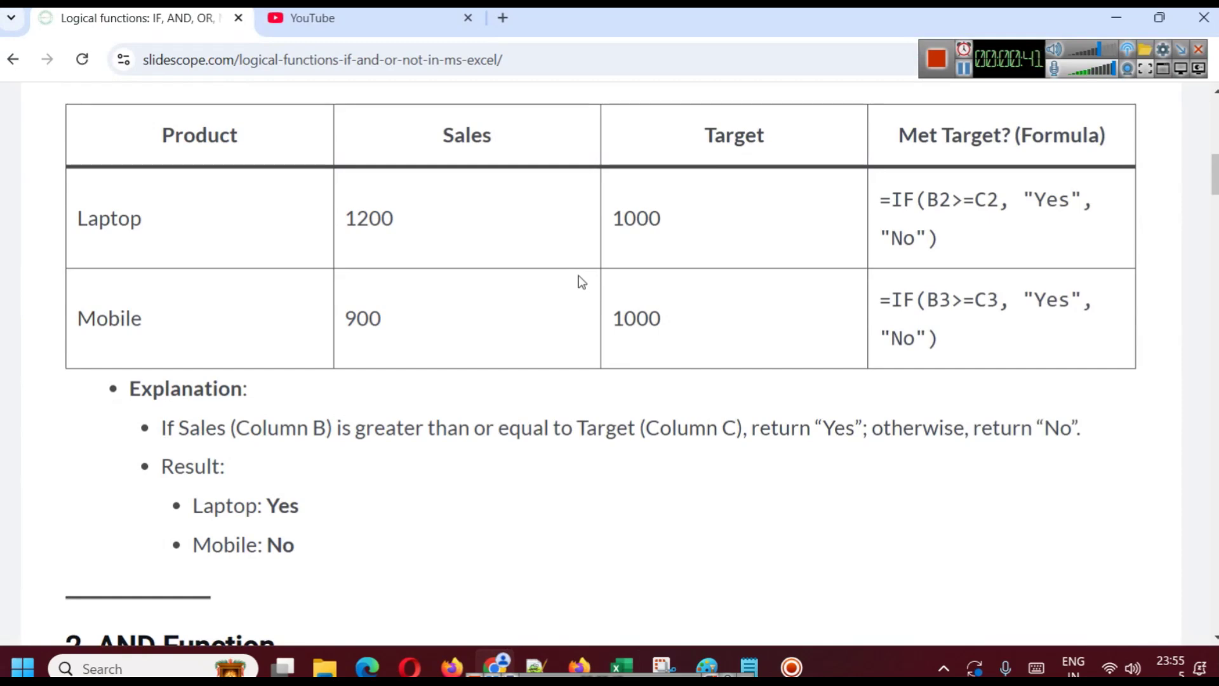
scroll(581, 280, "down", 3)
scroll(579, 278, "down", 3)
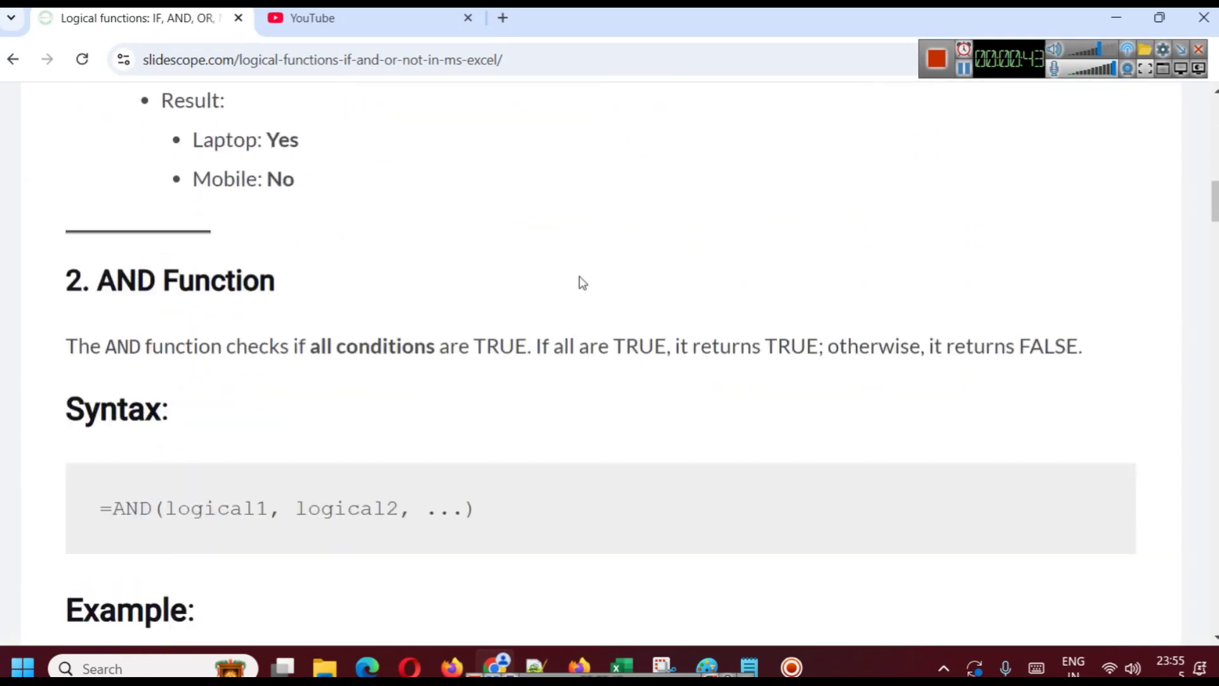
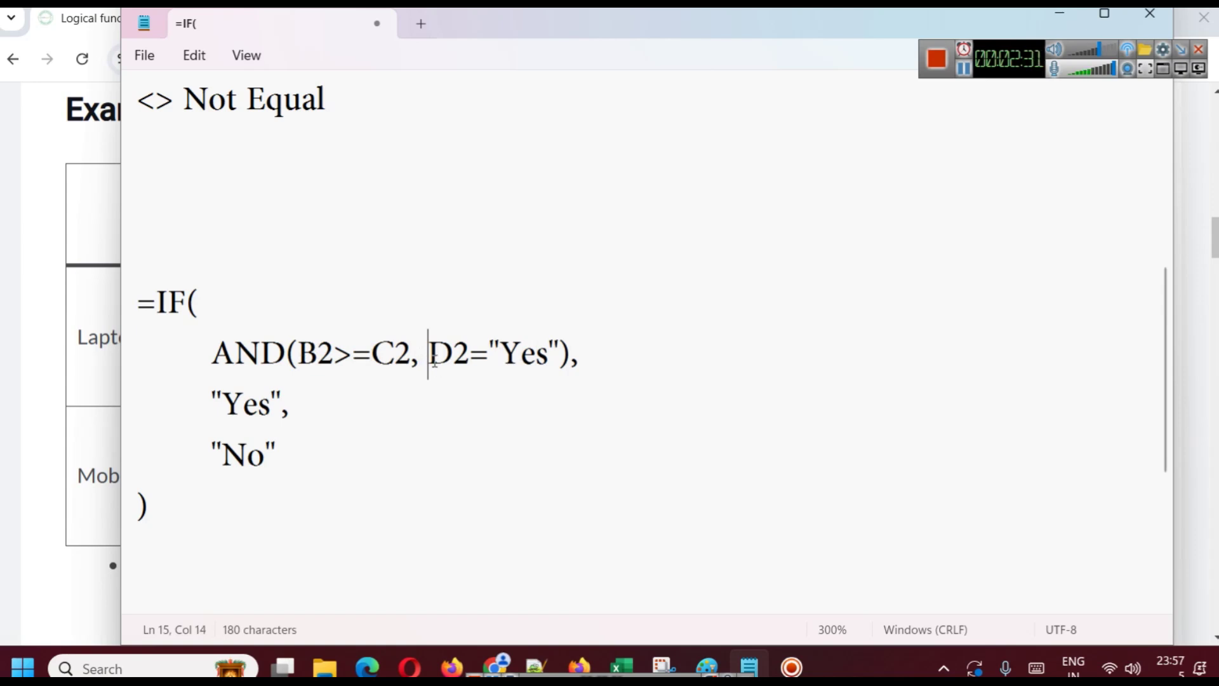
In the Notepad AND formula, separate the B2>=C2 and D2="Yes" conditions with extra spaces and return to the article.
left_click_drag(296, 353, 401, 357)
left_click(416, 362)
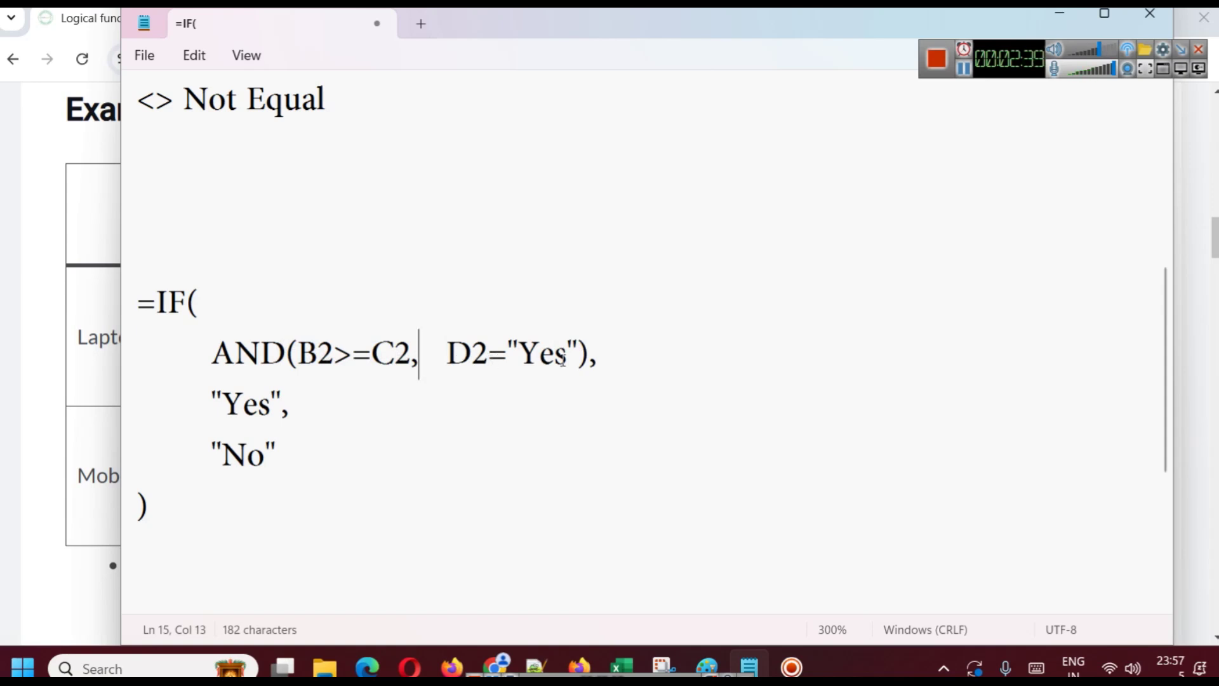
left_click(110, 353)
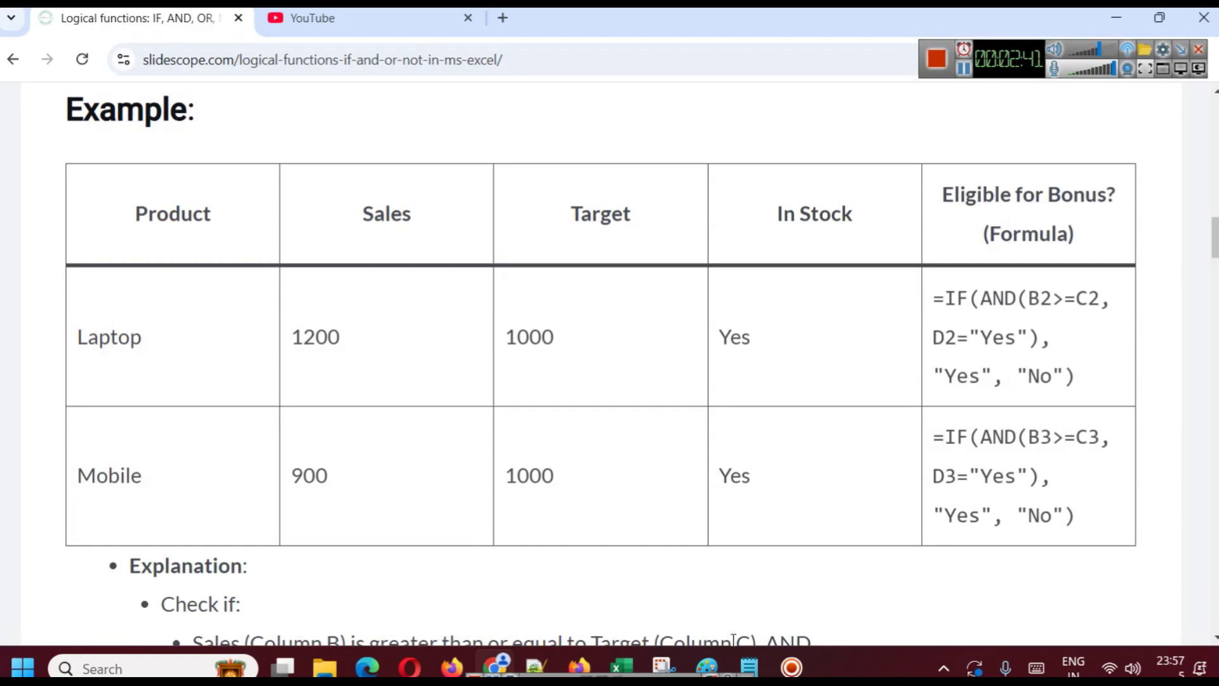
Switch to Excel, open the AND Function sheet and examine the Eligible for Bonus formula in E2 with the cells it compares.
left_click(620, 660)
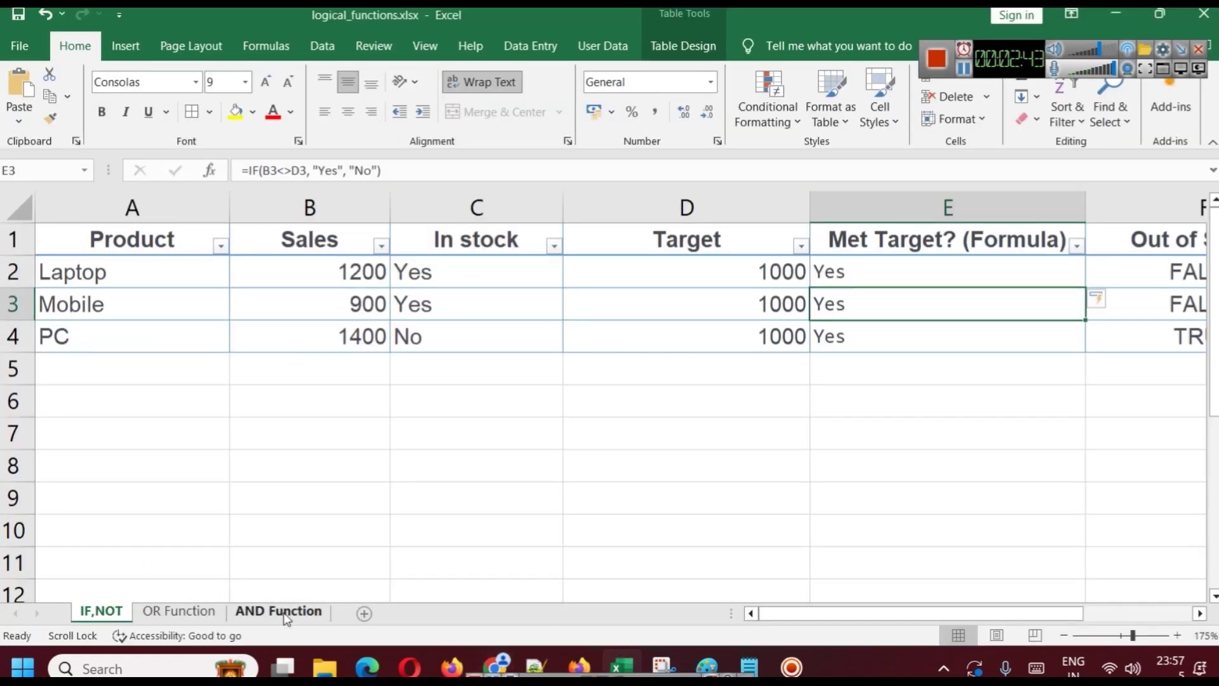
left_click(280, 611)
scroll(610, 457, "up", 2)
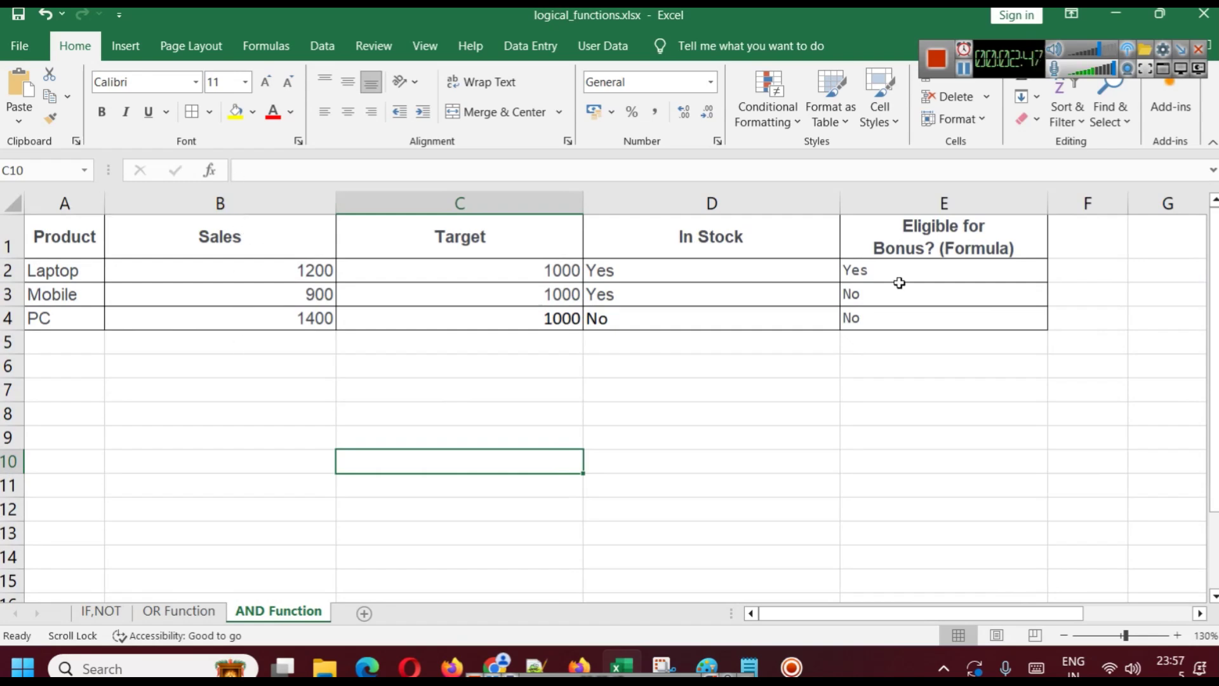
left_click(924, 275)
double_click(923, 275)
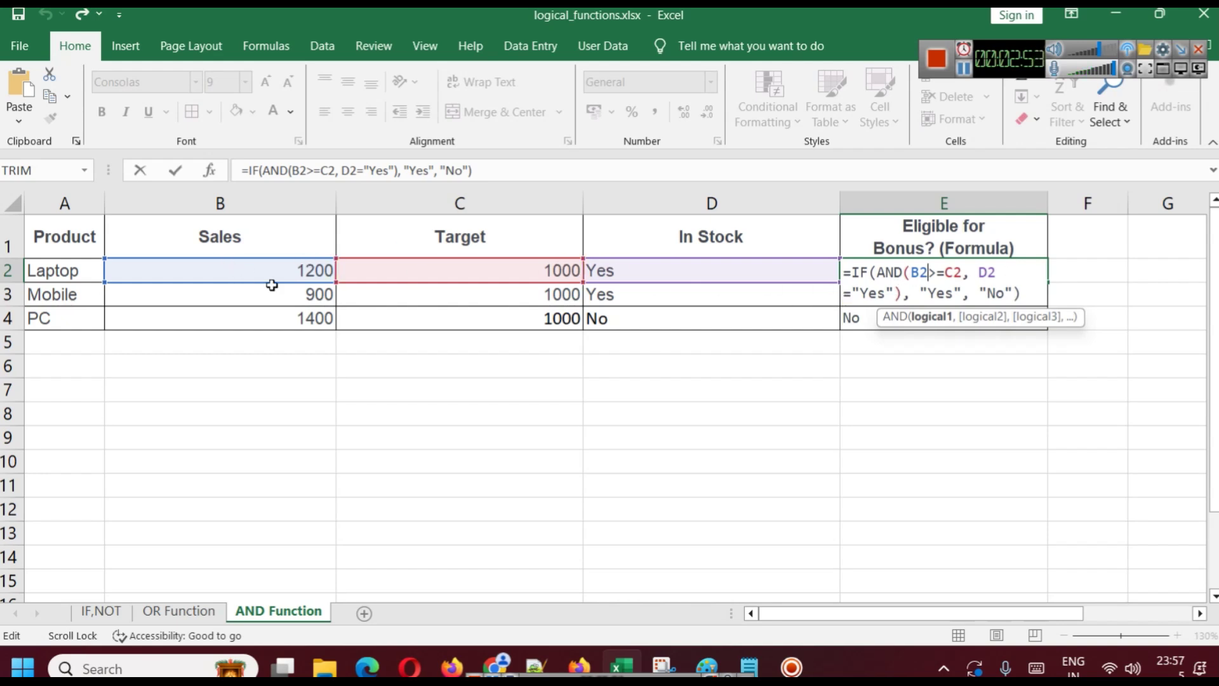
left_click_drag(357, 278, 538, 273)
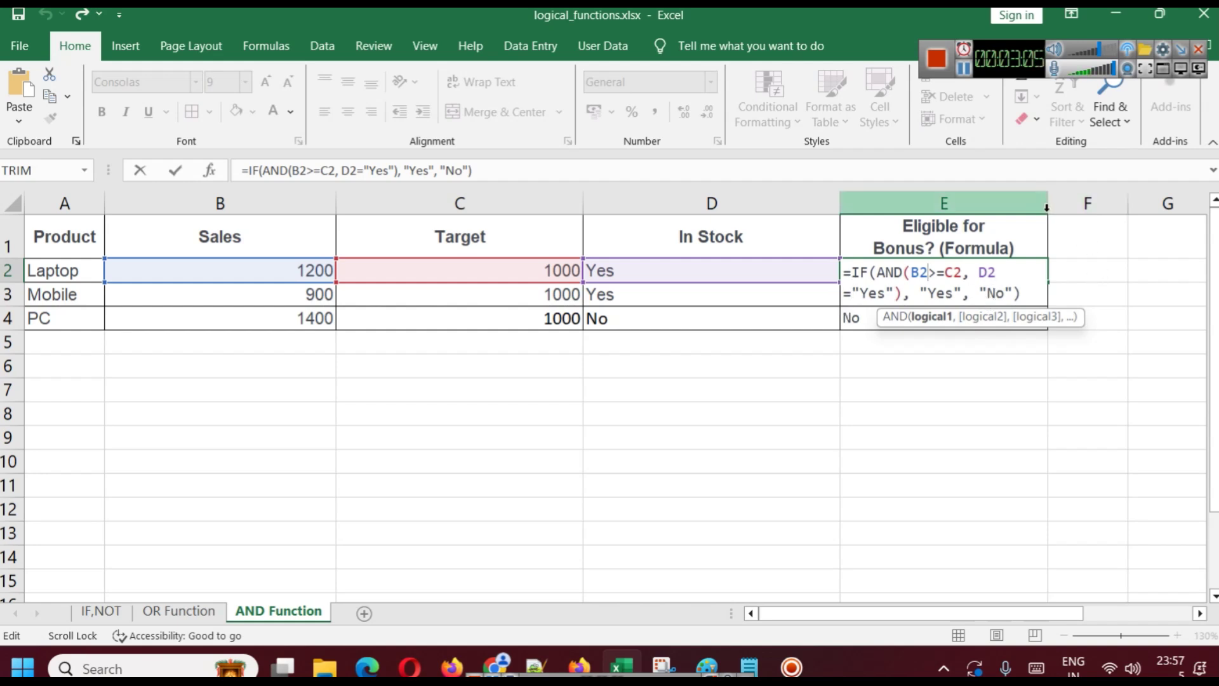
Widen column E and highlight the "Yes" value-if-true argument in the E2 formula.
left_click(1044, 229)
left_click_drag(1048, 207, 1128, 207)
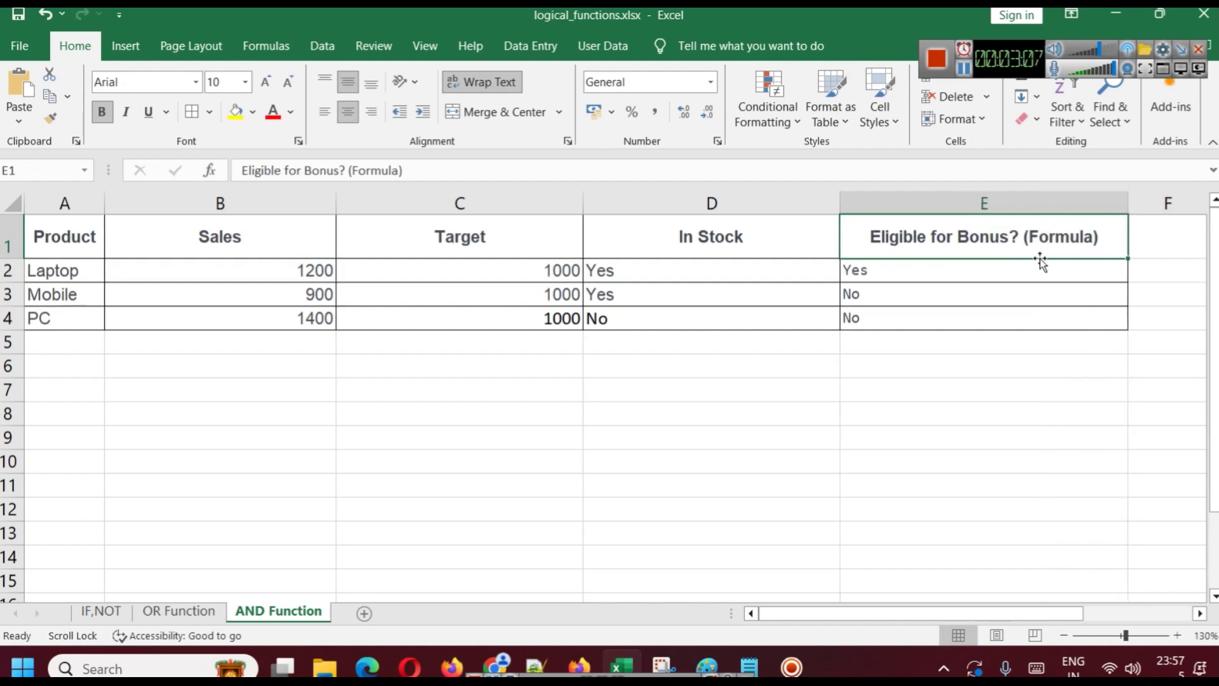
double_click(994, 270)
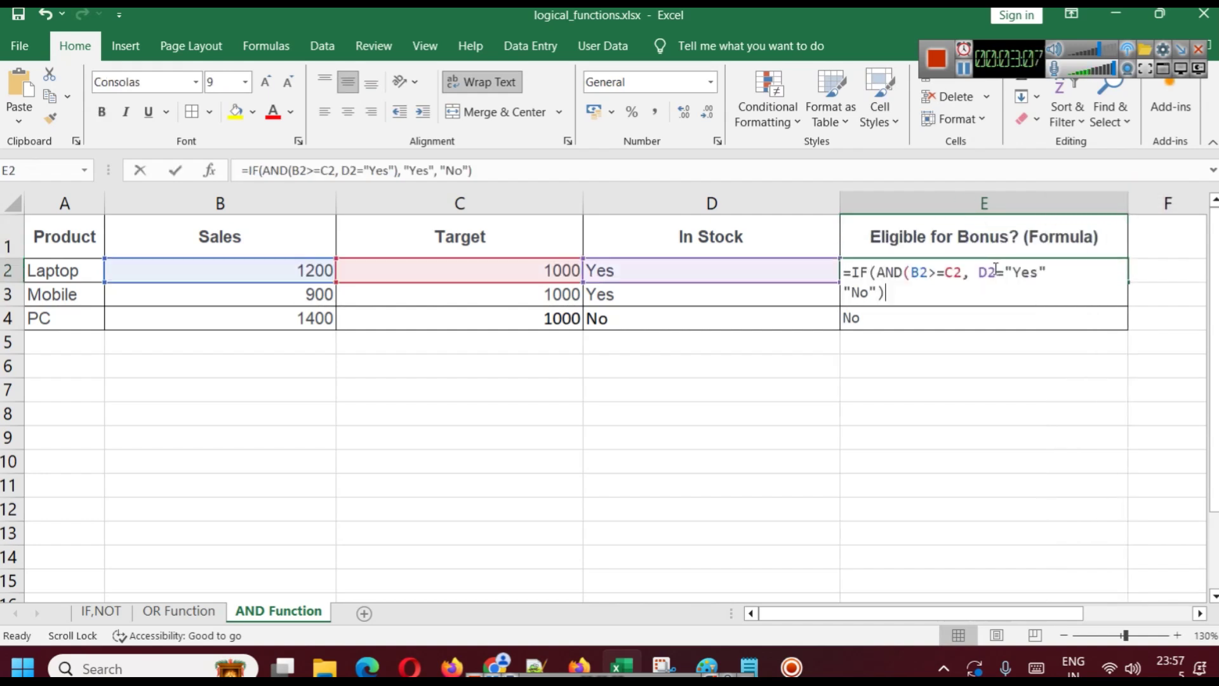
left_click(1083, 276)
left_click_drag(1072, 273, 1115, 273)
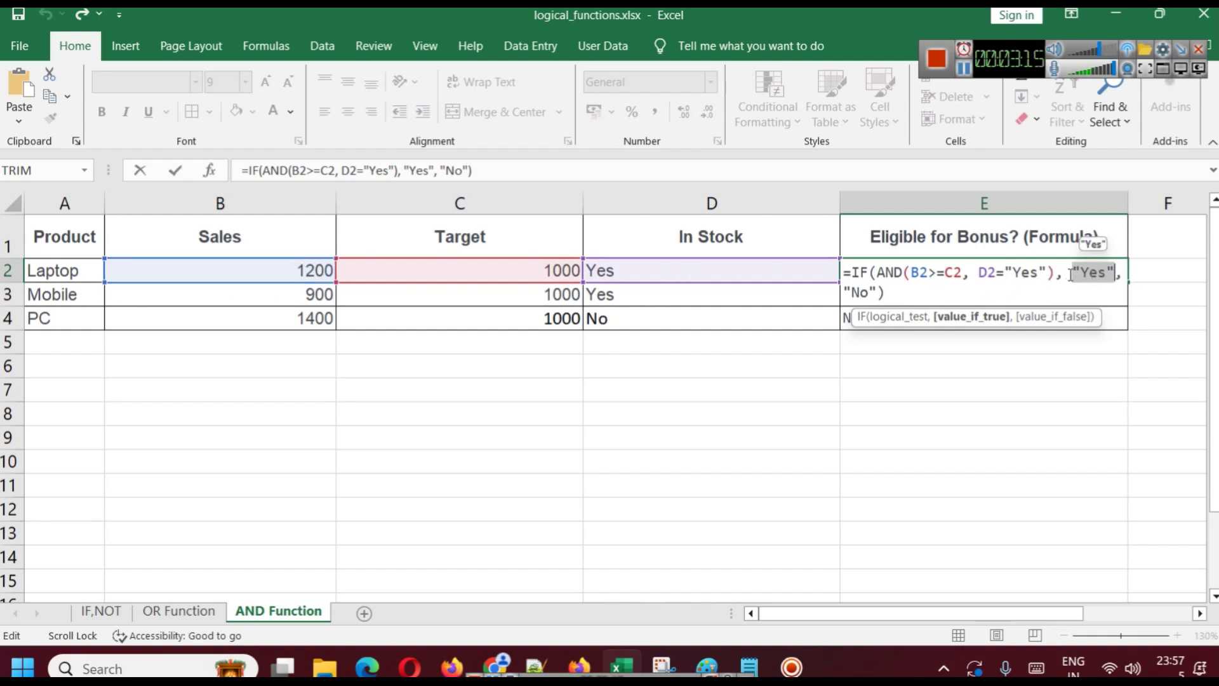
Cancel the accidental cell reference in the E2 formula and undo the widening of column E.
left_click(780, 413)
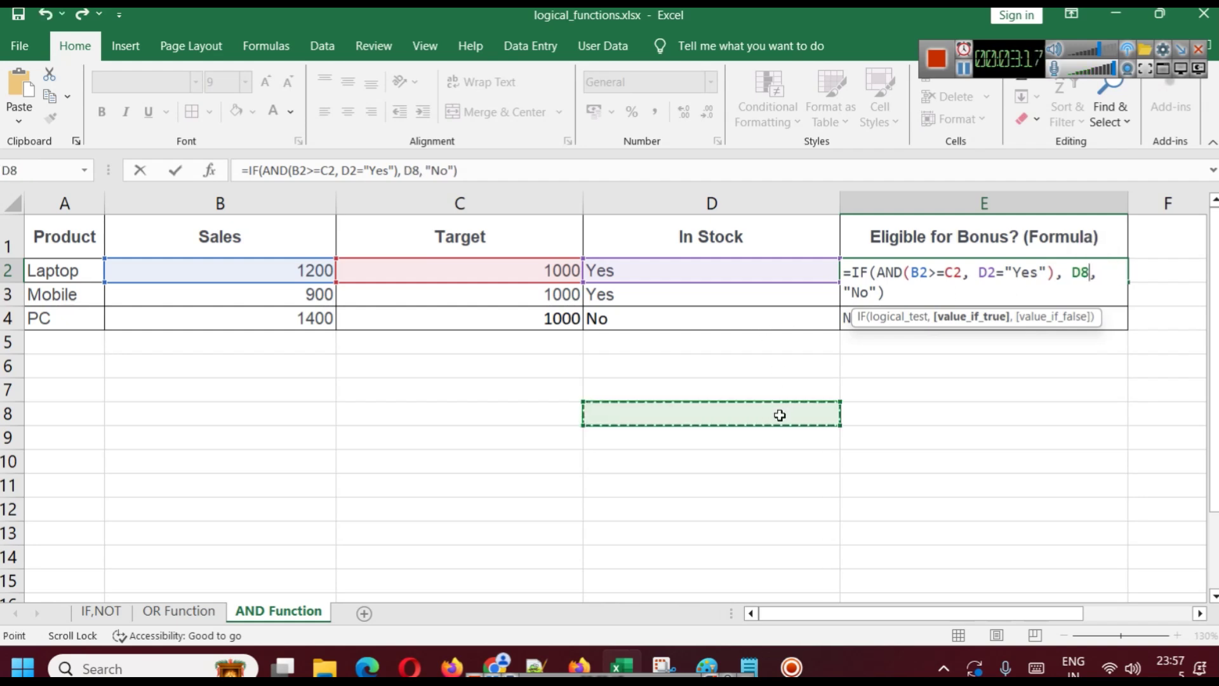
left_click(928, 432)
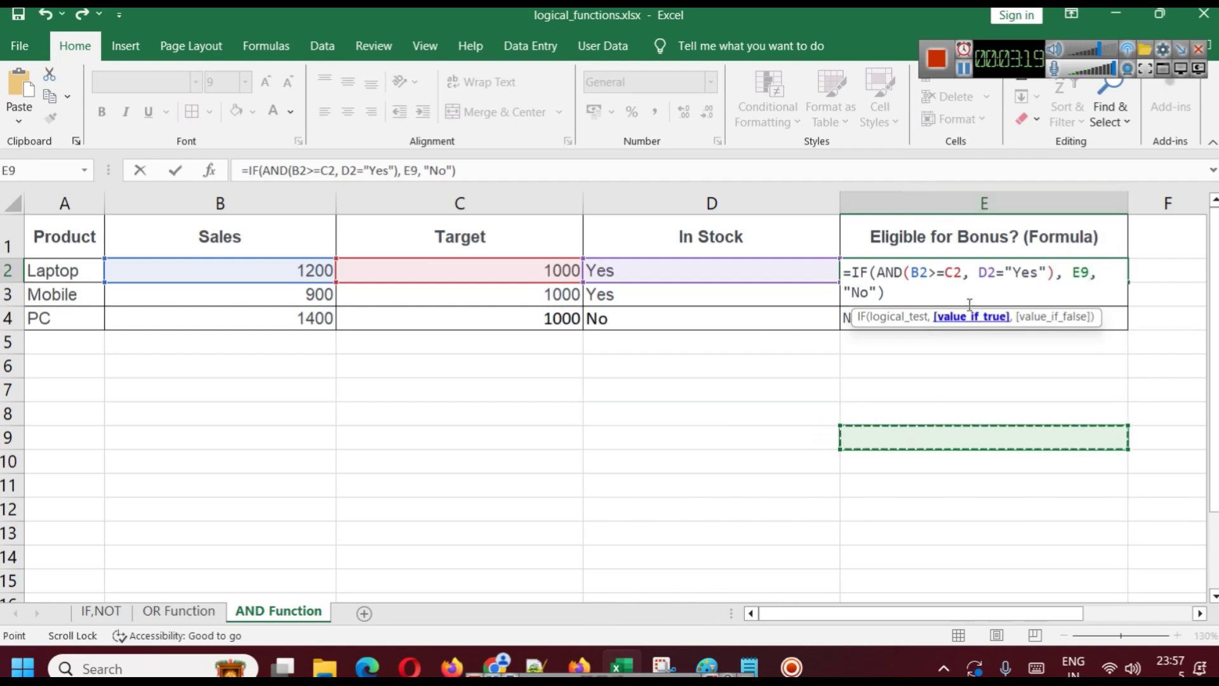
left_click(916, 299)
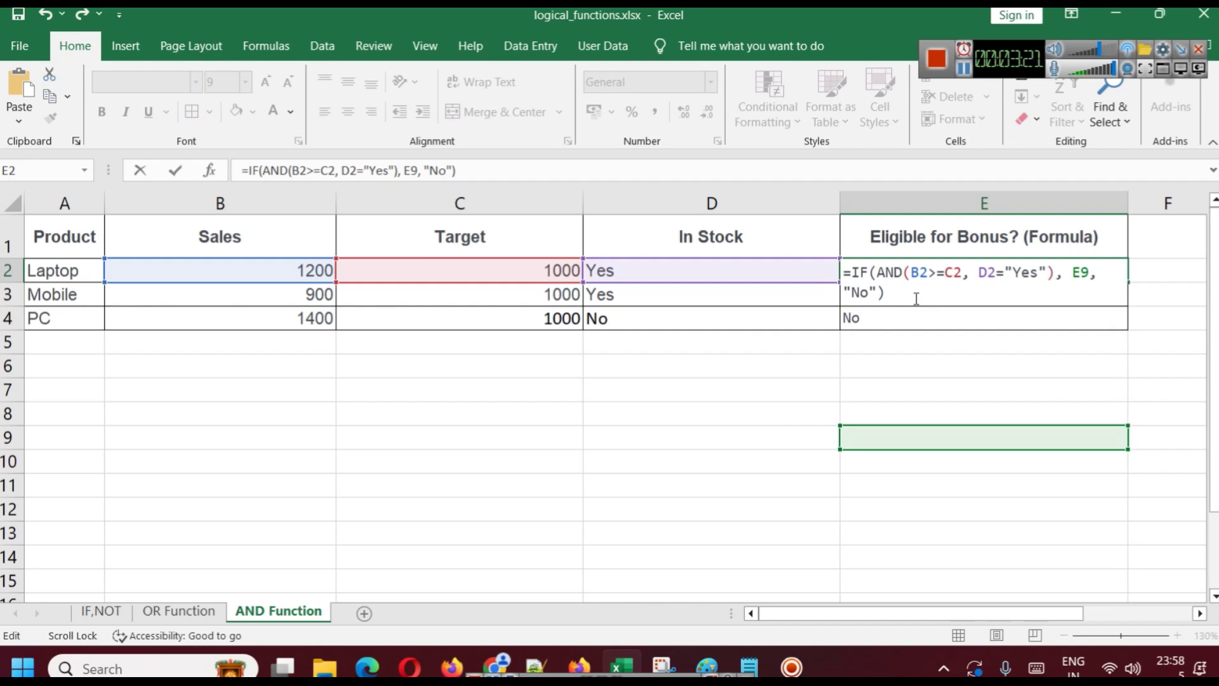
key("Escape")
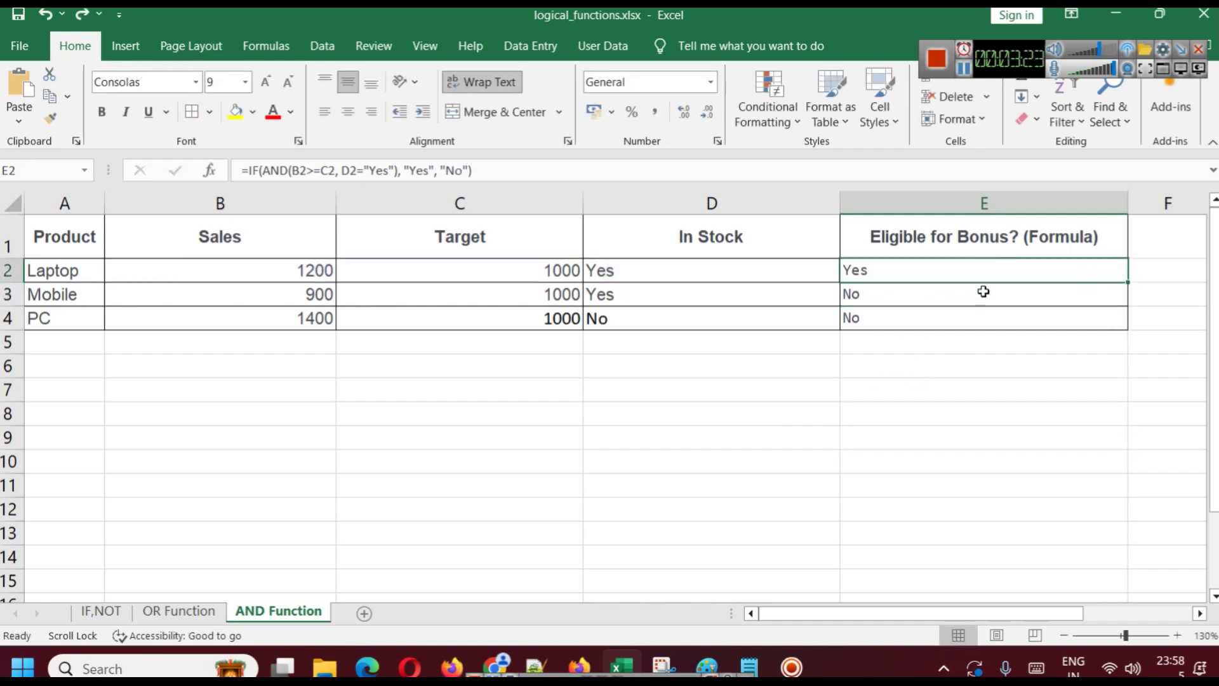
key("ctrl+z")
left_click(821, 383)
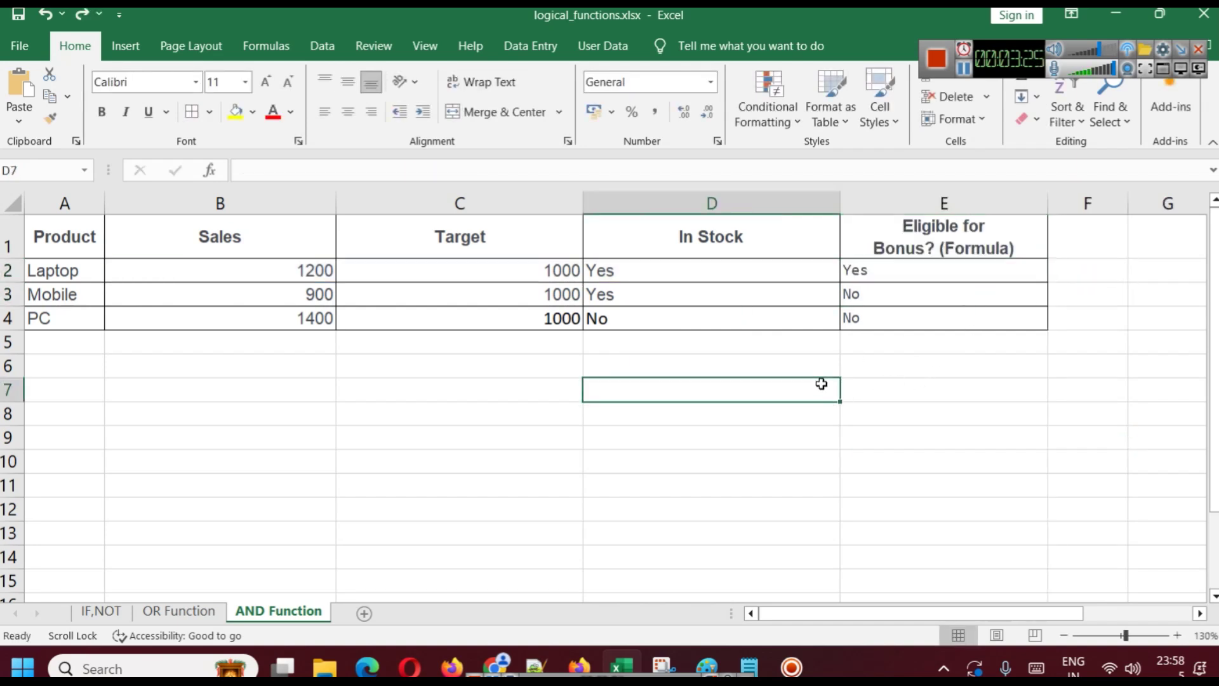
Examine the Mobile row's sales, target and stock cells and the bonus formula in E3.
left_click(311, 295)
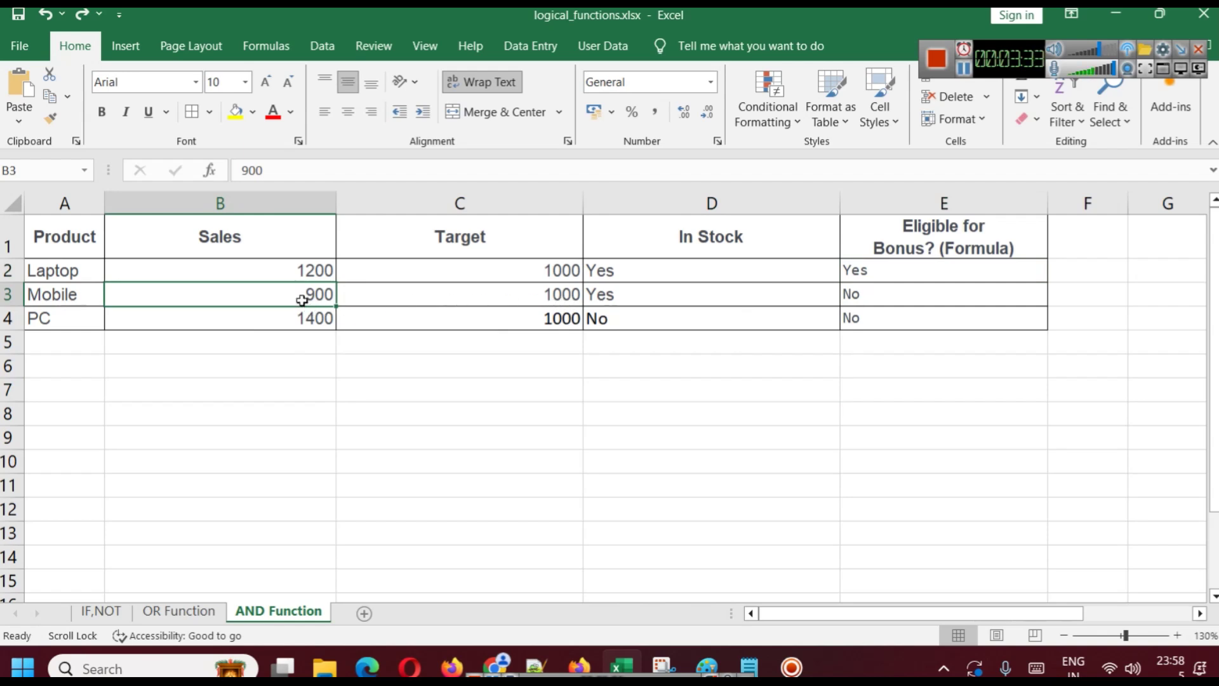
left_click(537, 300)
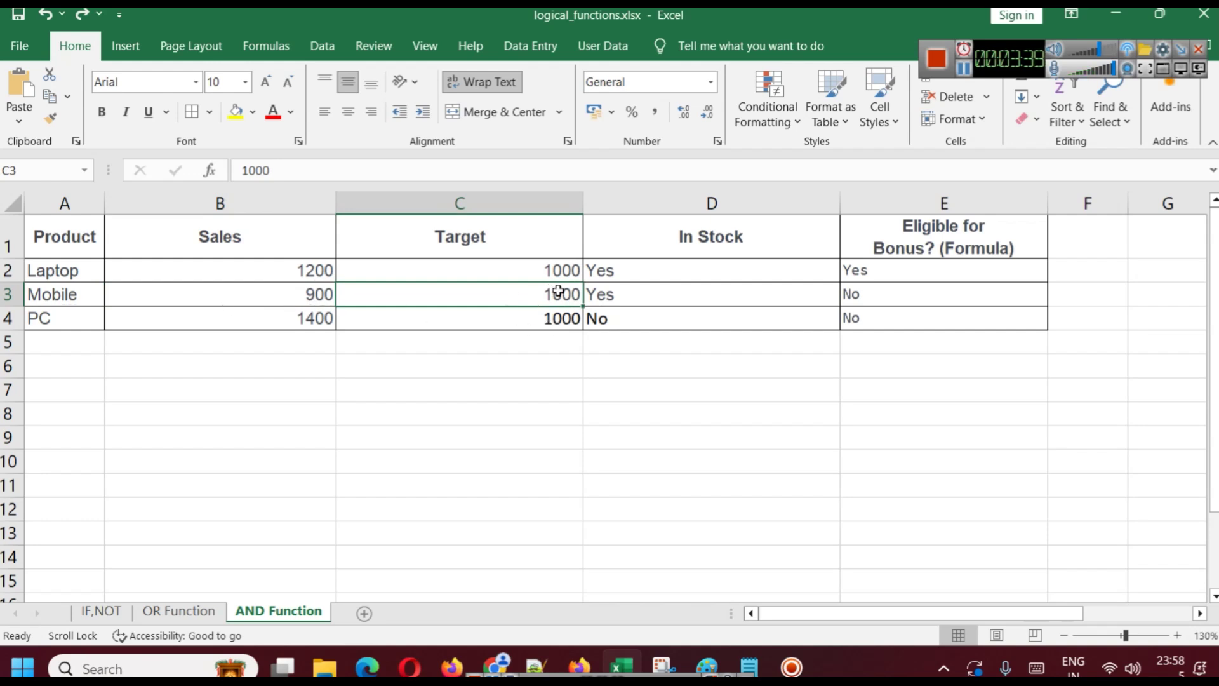
left_click(627, 289)
left_click(898, 294)
double_click(901, 296)
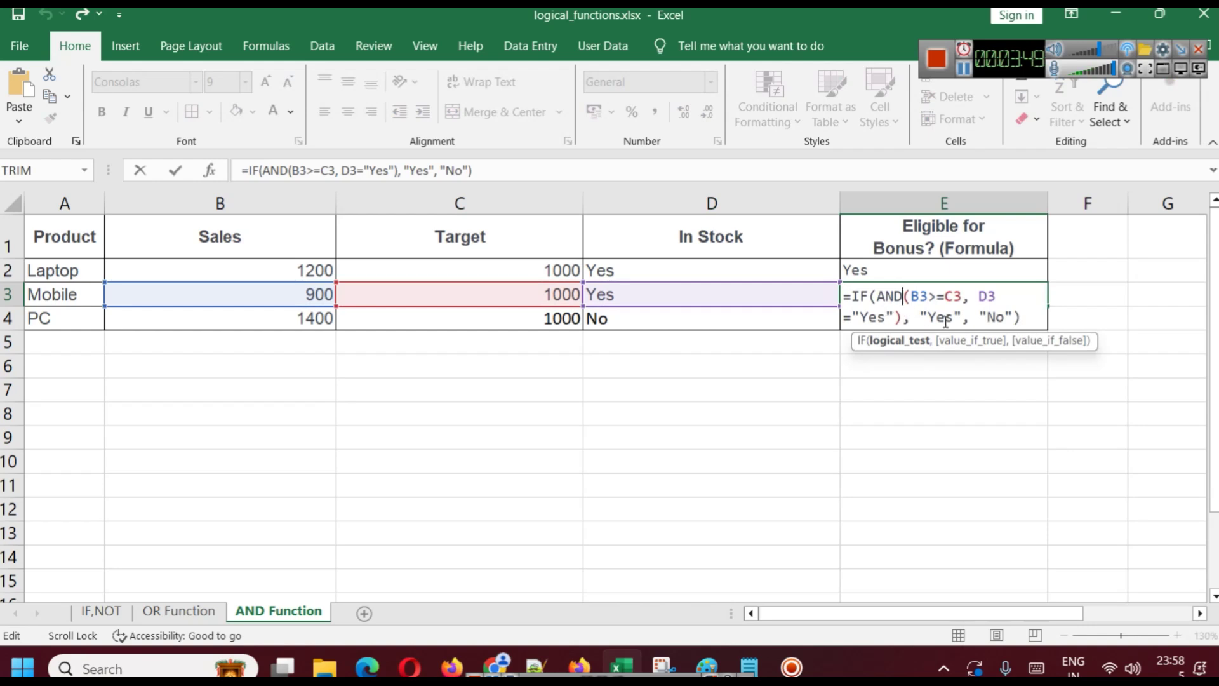
Review the value_if_true and value_if_false arguments of the IF syntax in the Notepad notes and return to the worksheet.
left_click(749, 666)
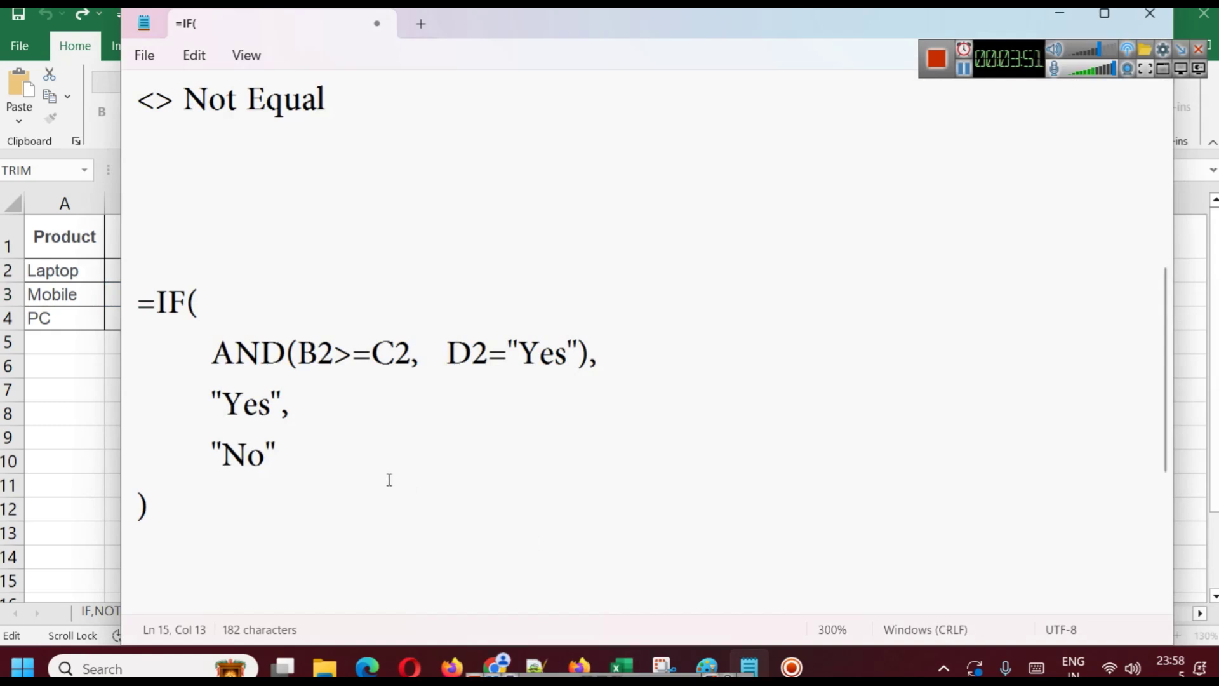
scroll(389, 479, "up", 3)
left_click_drag(209, 210, 223, 213)
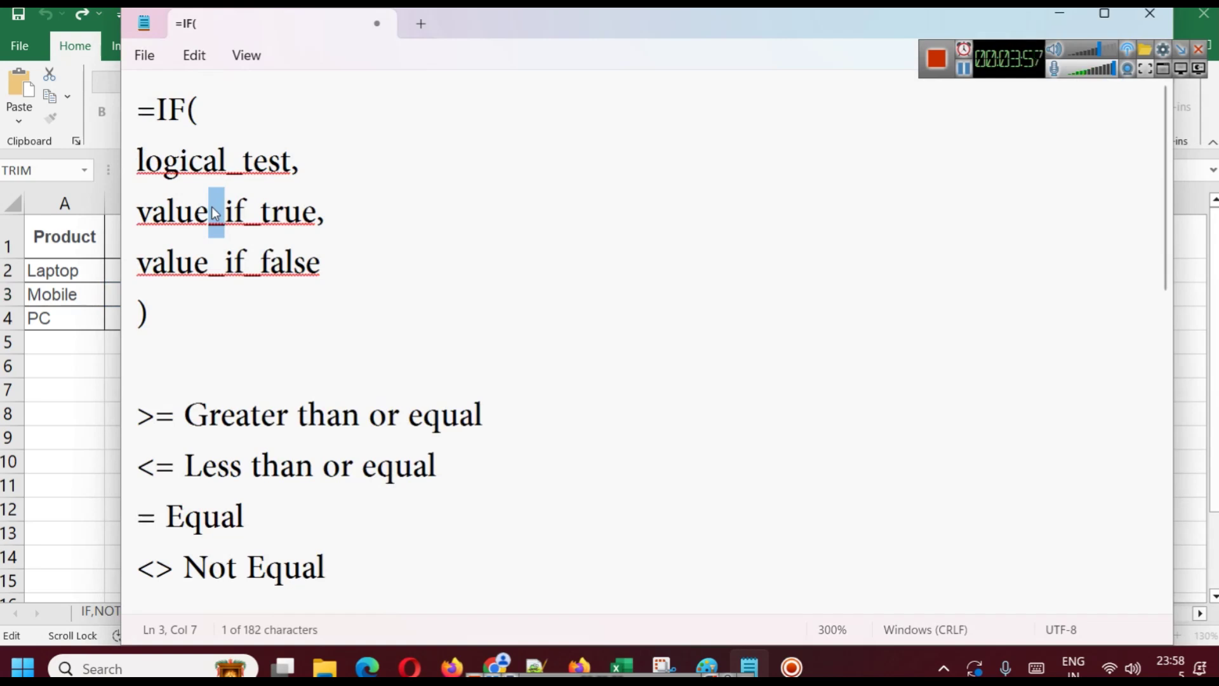
left_click_drag(225, 267, 243, 268)
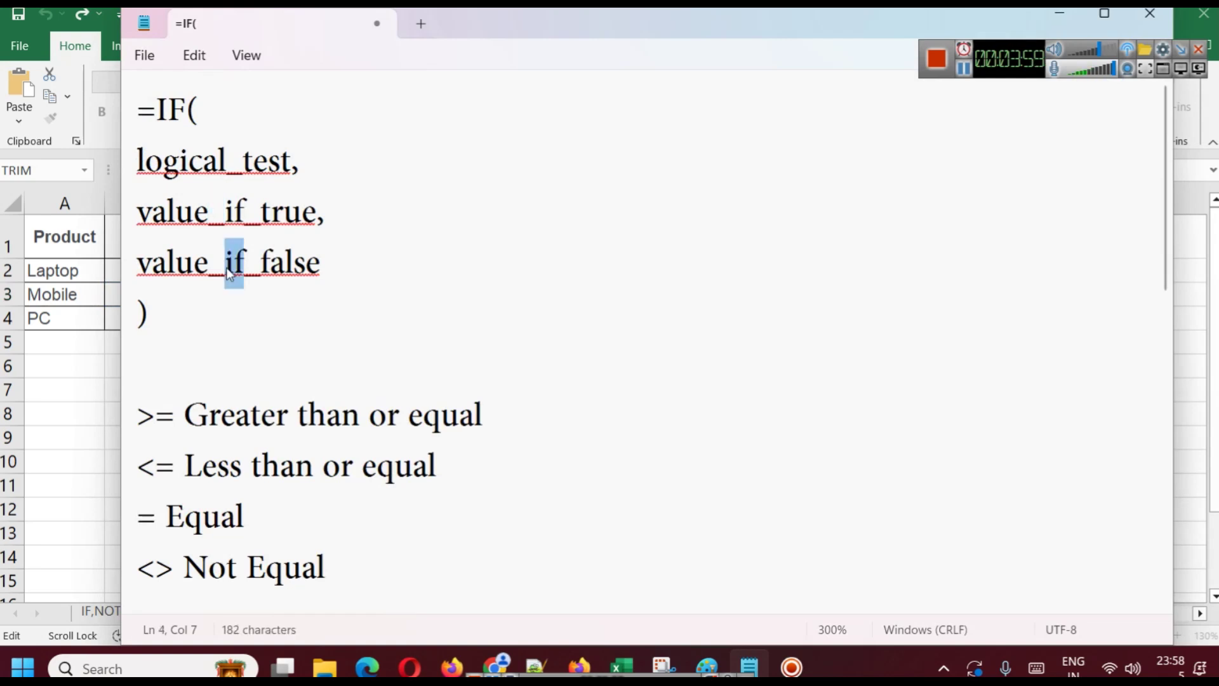
left_click(1058, 14)
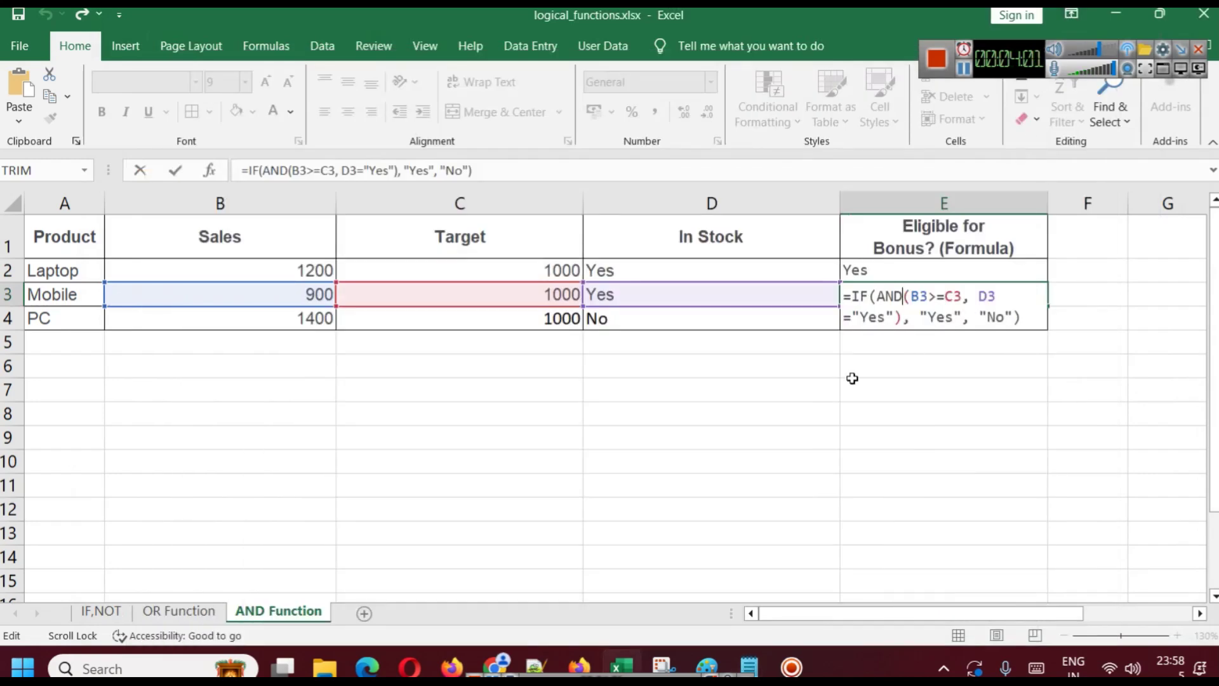
left_click(973, 361)
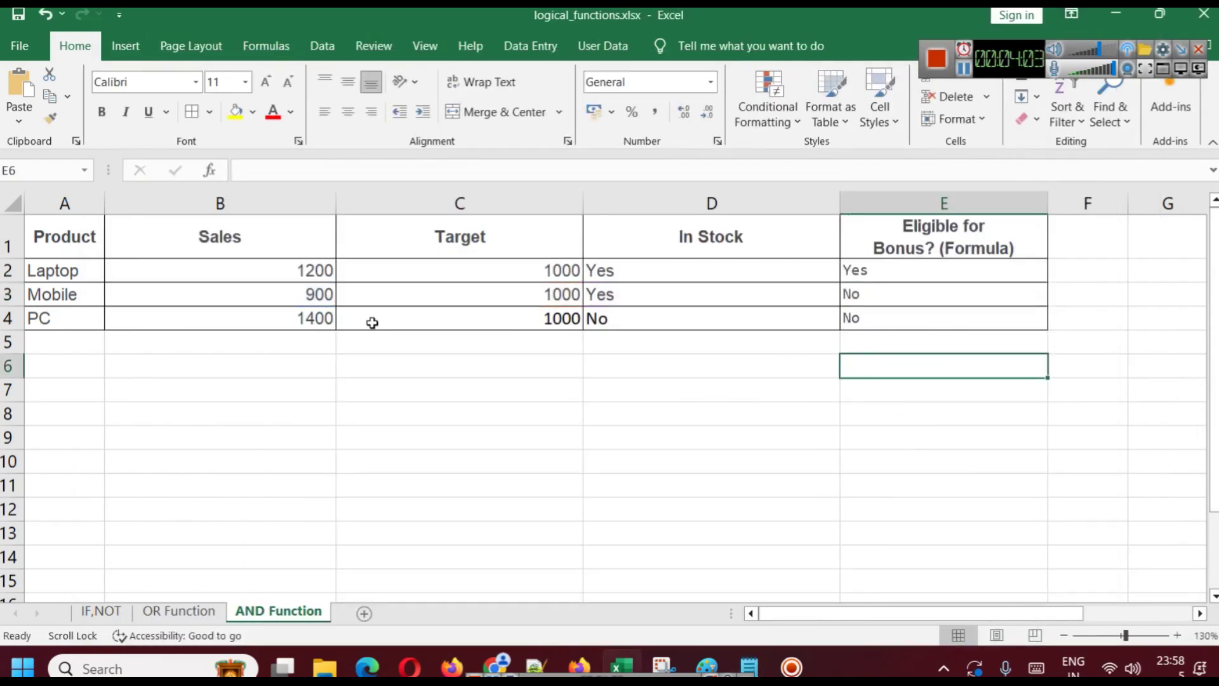
Compare the Mobile and PC sales cells and examine the "No" argument of the bonus formula in E4.
left_click(297, 298)
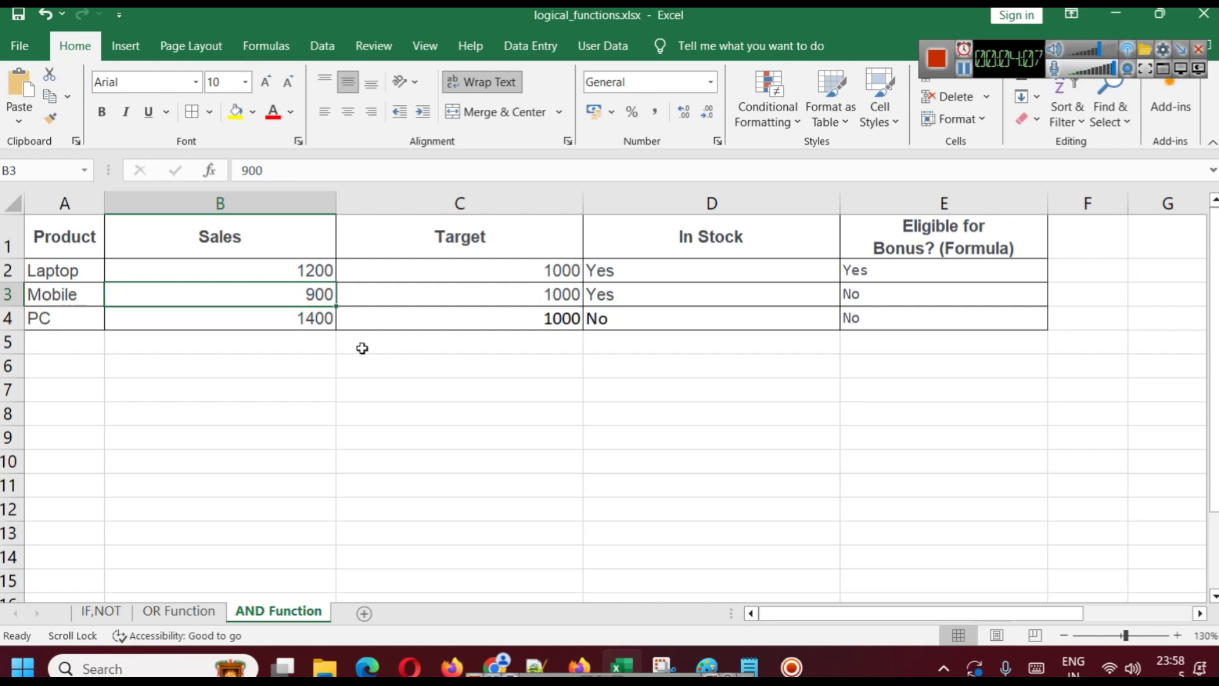
left_click(299, 317)
double_click(893, 319)
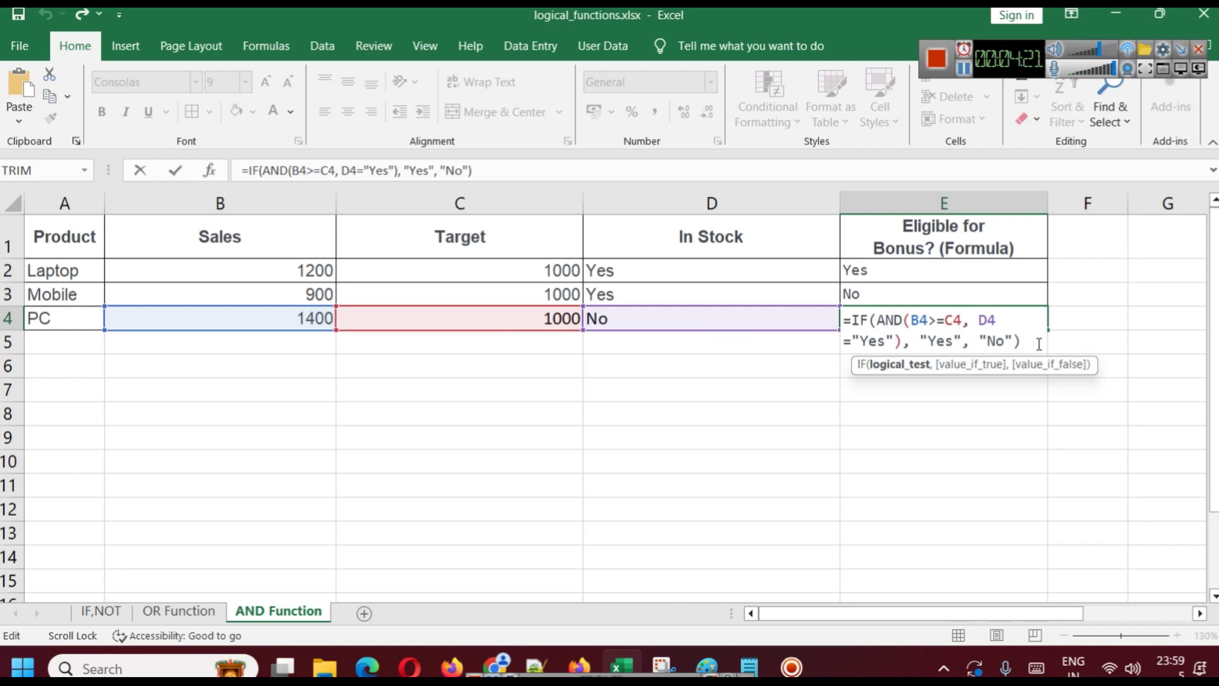
double_click(999, 342)
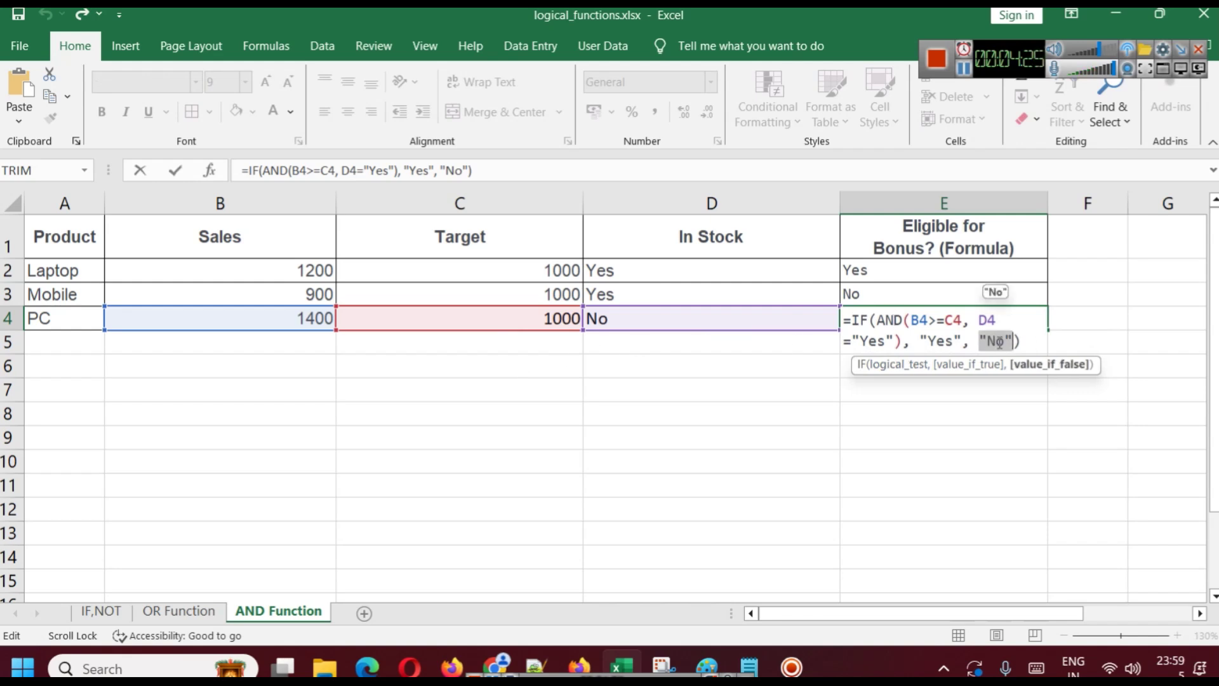
Replace the "No" argument of the E4 formula with a reference to cell F2.
left_click(976, 477)
left_click(969, 428)
left_click(1117, 336)
left_click(1089, 317)
left_click(1094, 264)
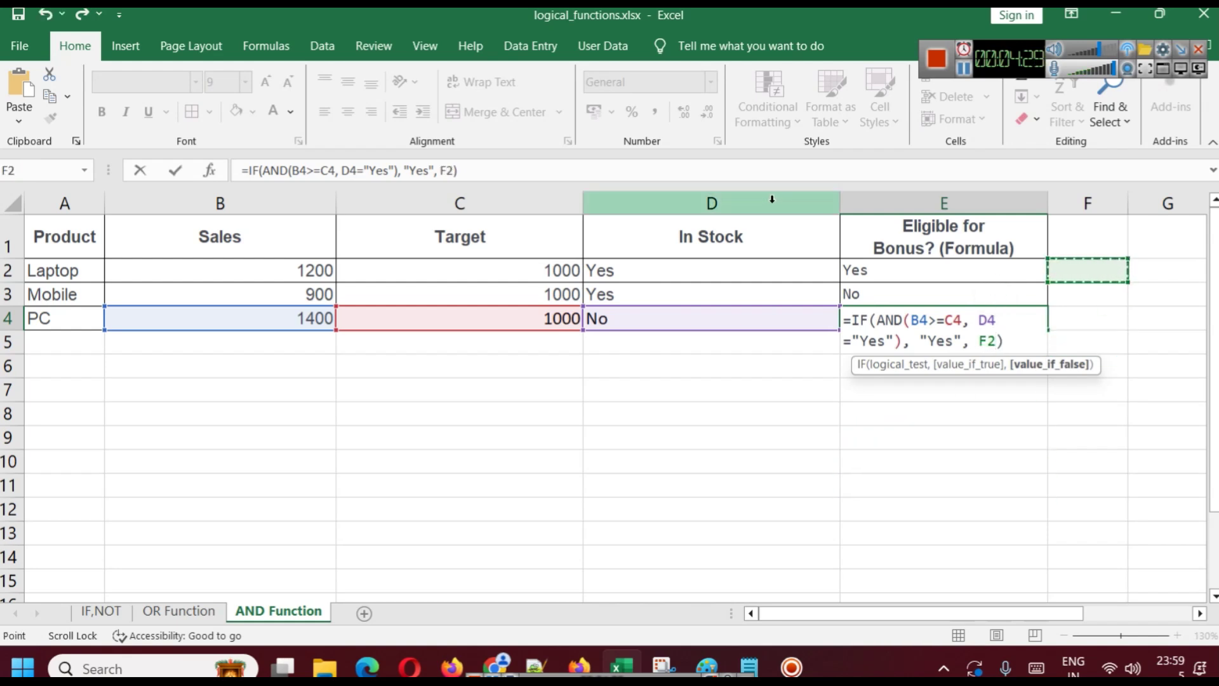
left_click(572, 172)
key("Return")
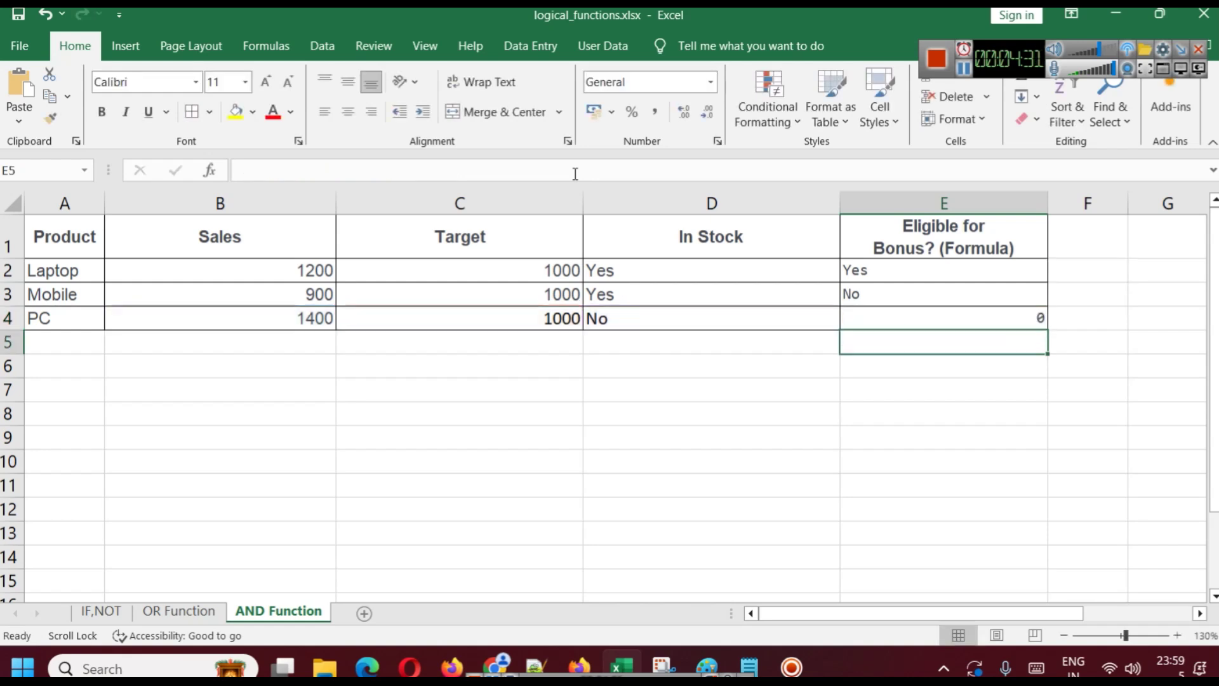
Undo the last change to the bonus formula in E4.
left_click(1007, 313)
key("ctrl+z")
left_click(925, 441)
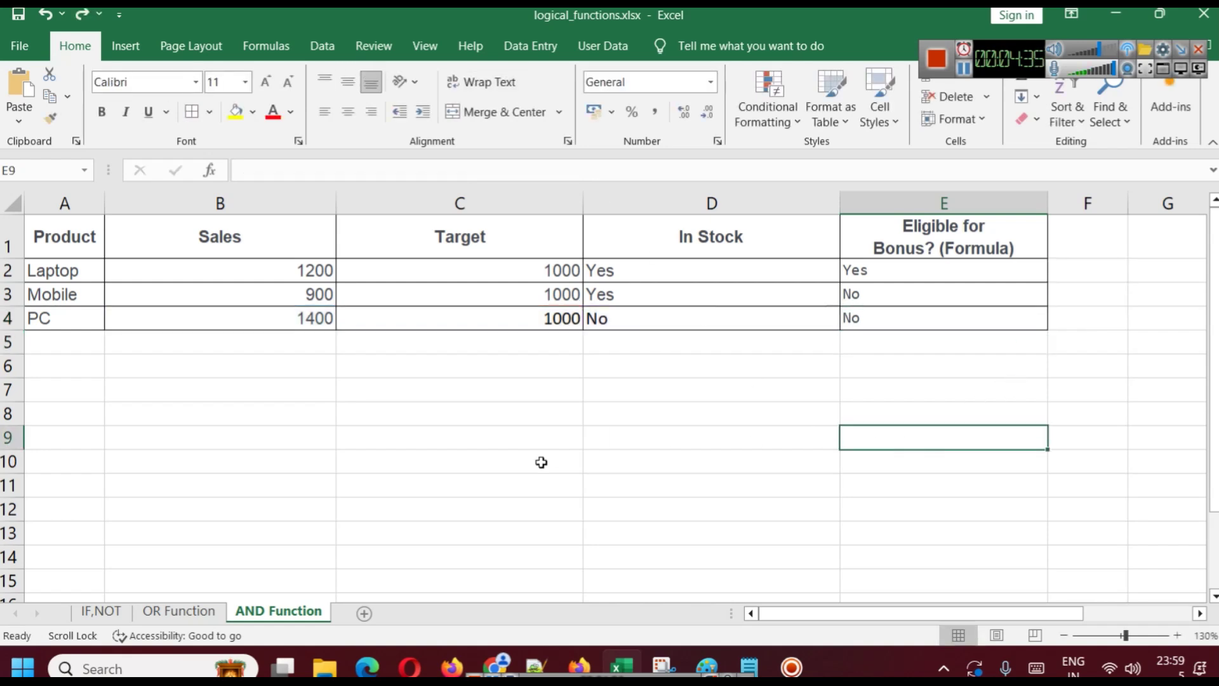
Open the OR Function sheet, widen the In Stock column and select the Under Consideration formula cells.
left_click(185, 615)
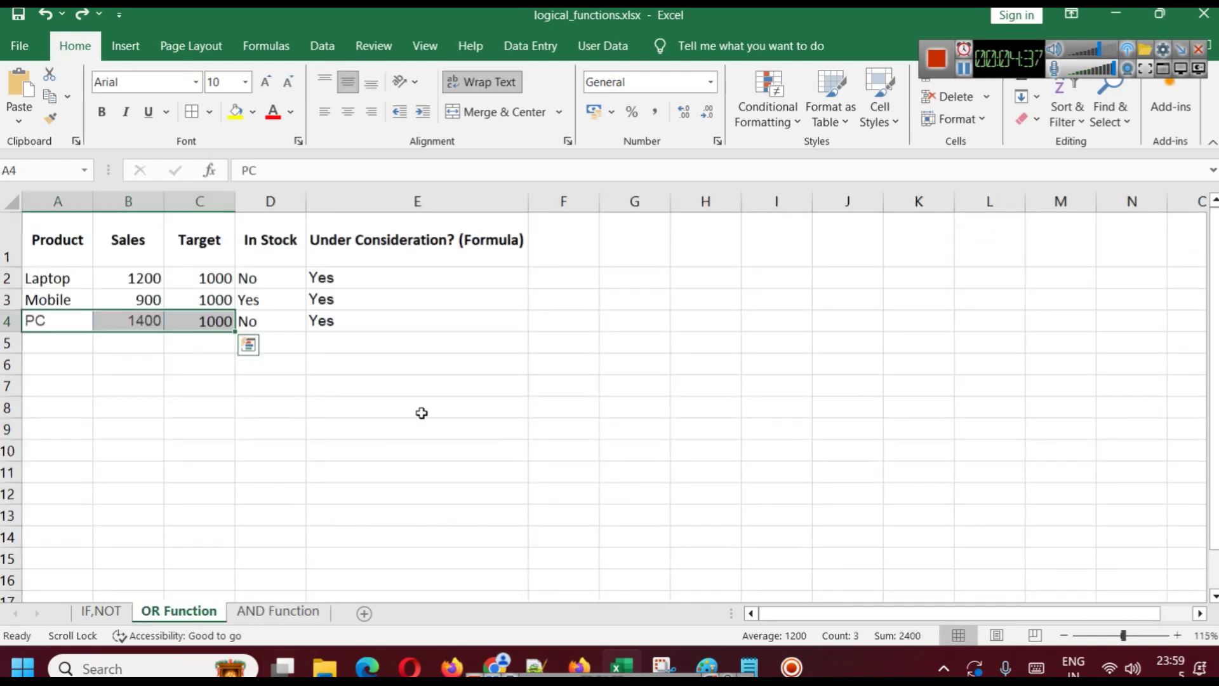
scroll(421, 414, "up", 2)
key("ctrl+q")
left_click_drag(389, 203, 460, 204)
left_click(655, 419)
left_click(600, 326)
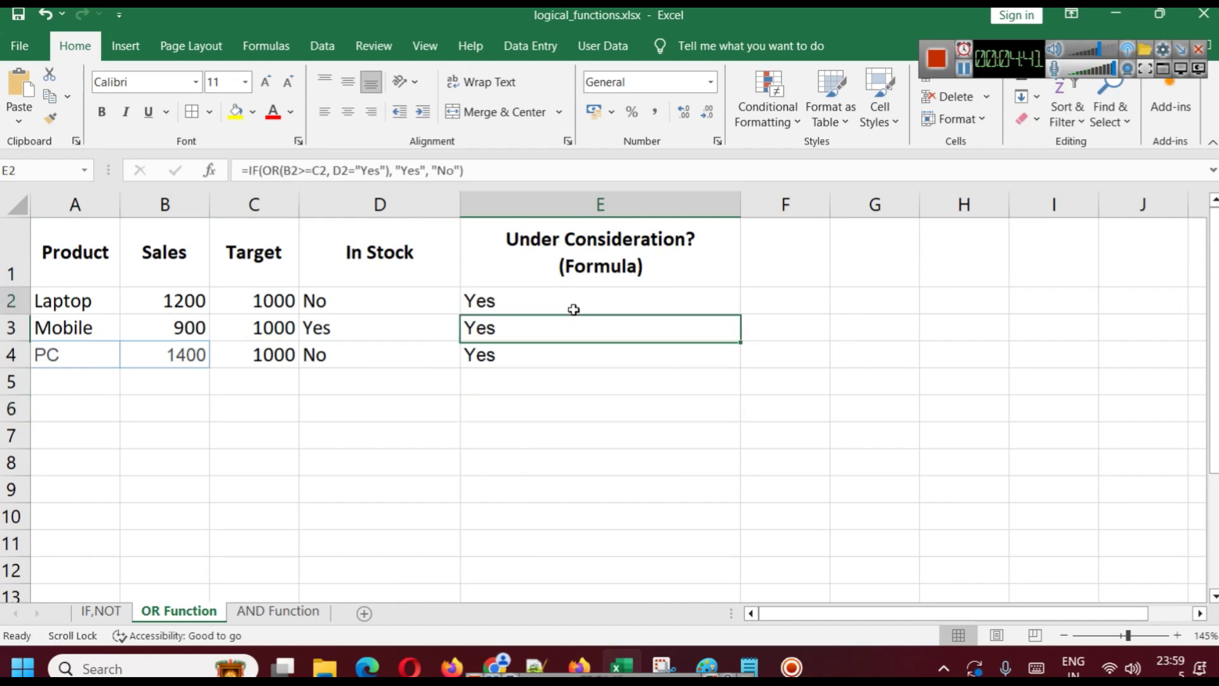
Examine the arguments of the Laptop row's IF/OR formula in cell E2.
double_click(573, 304)
left_click(720, 303)
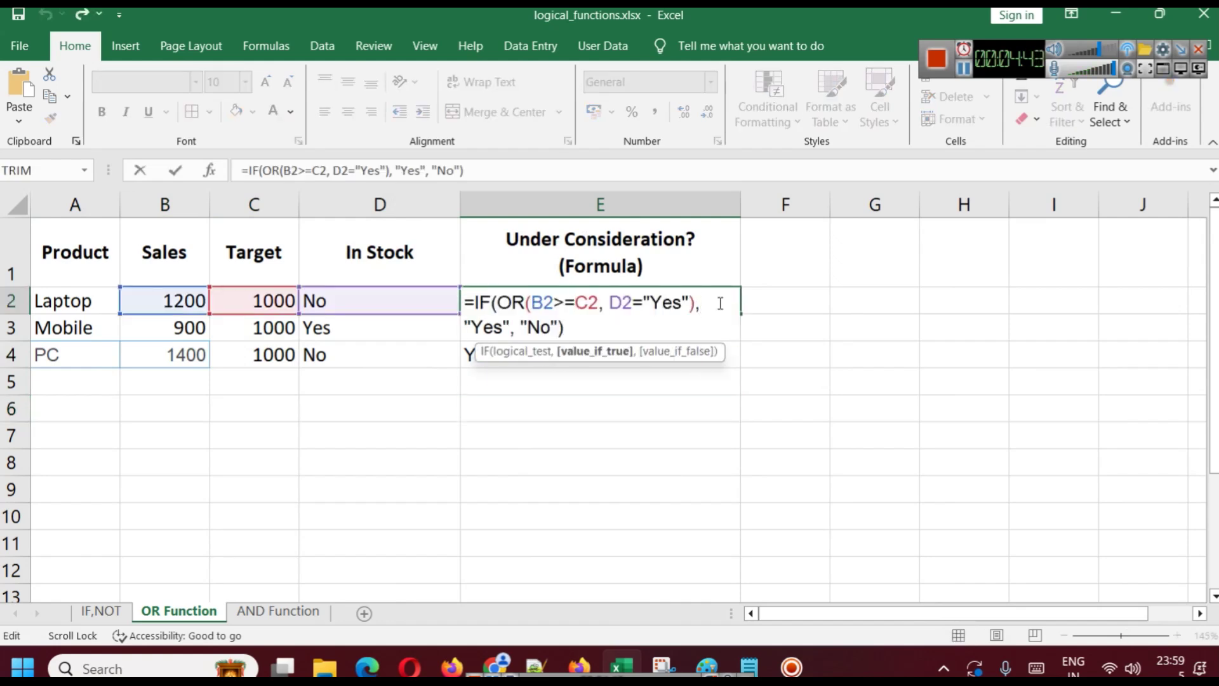
left_click(637, 439)
Switch to the browser article and examine the OR function's syntax, arguments and example table.
left_click(494, 667)
scroll(416, 501, "down", 8)
scroll(422, 496, "down", 3)
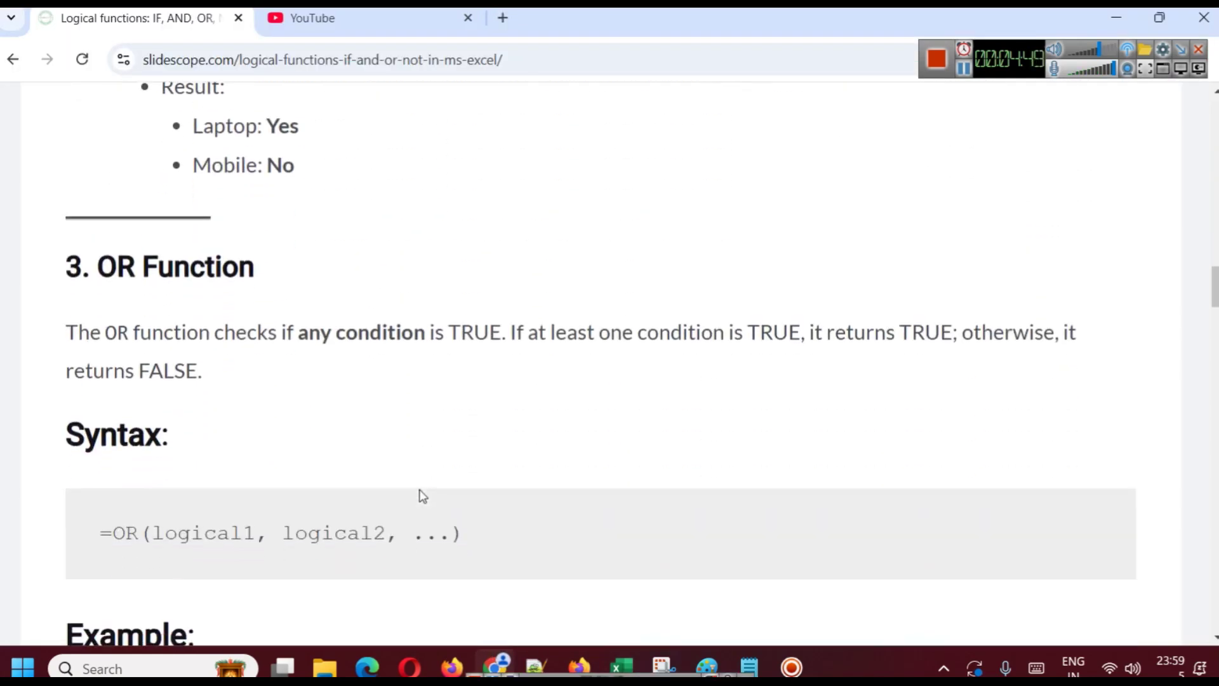
scroll(373, 455, "down", 3)
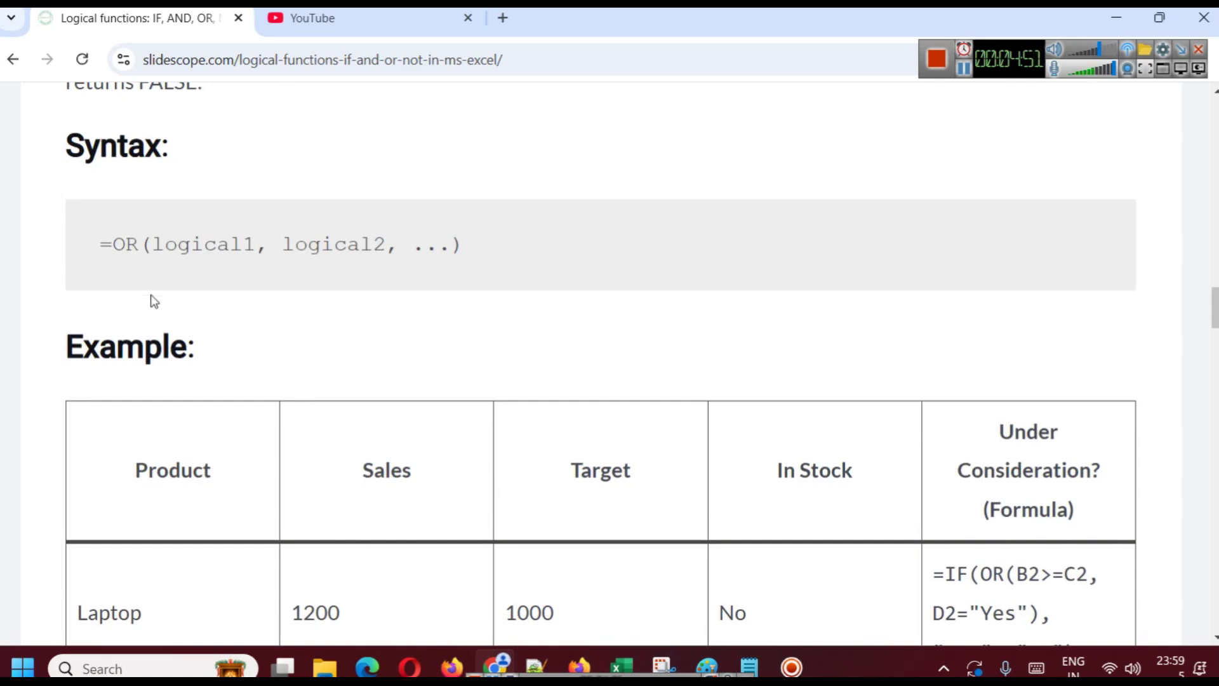
double_click(211, 245)
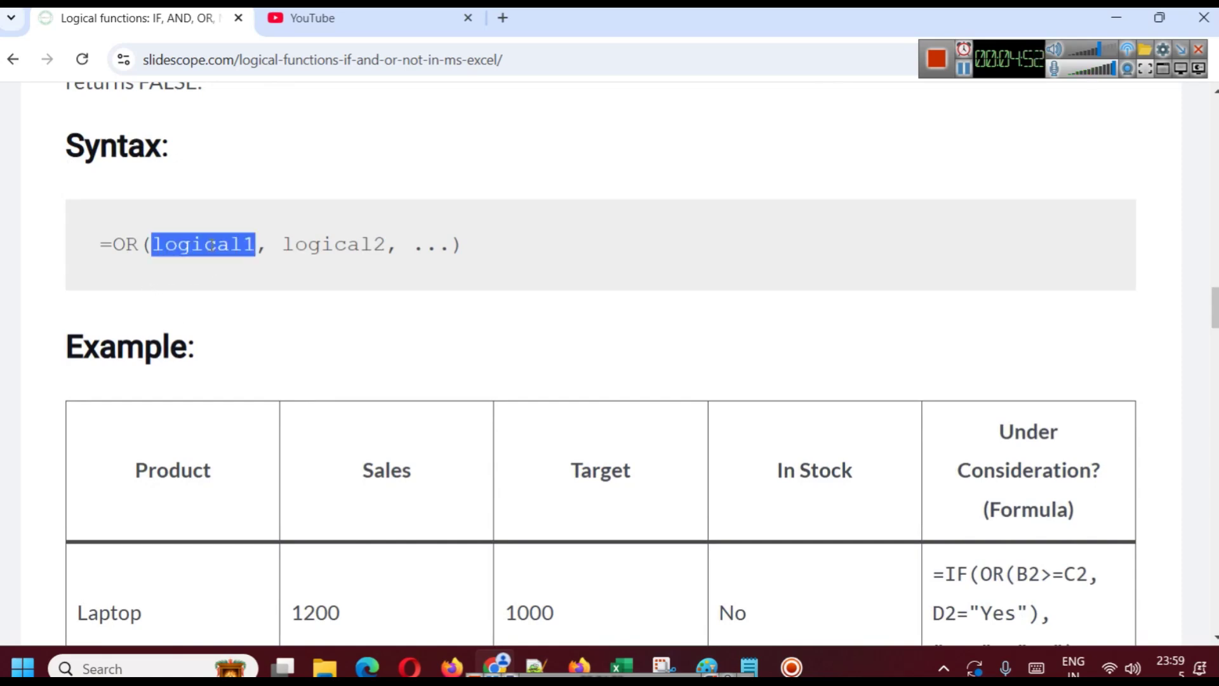
double_click(321, 244)
scroll(371, 263, "down", 3)
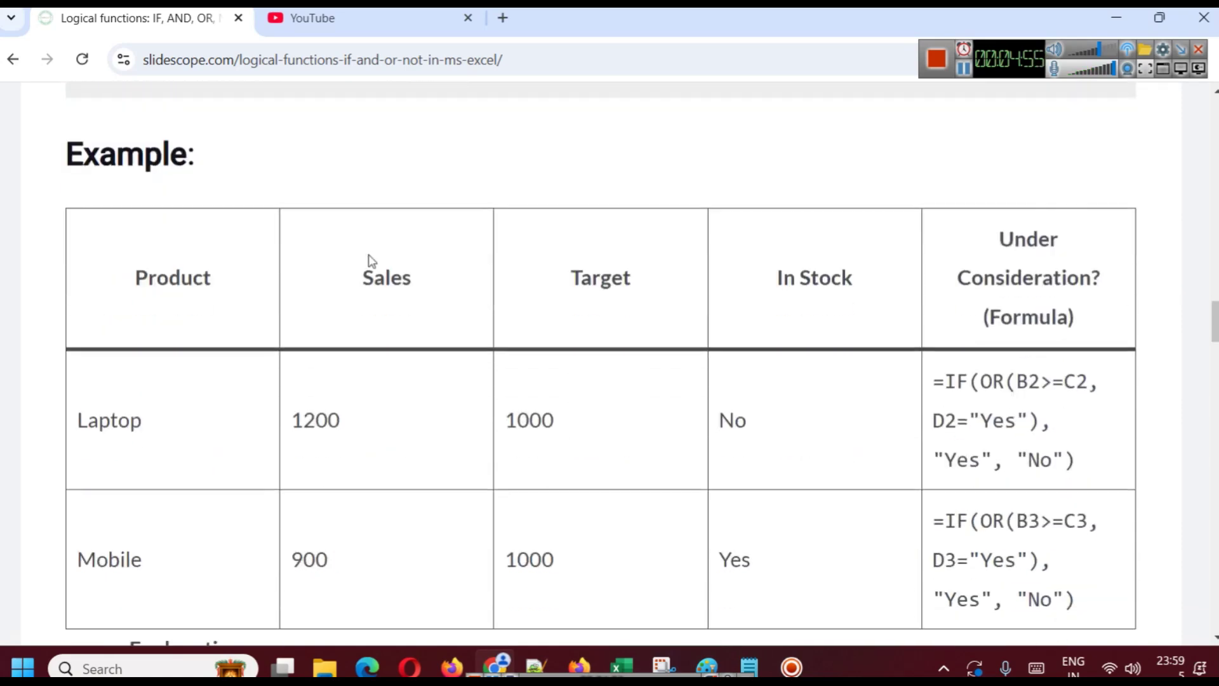
scroll(463, 261, "down", 5)
scroll(536, 284, "up", 3)
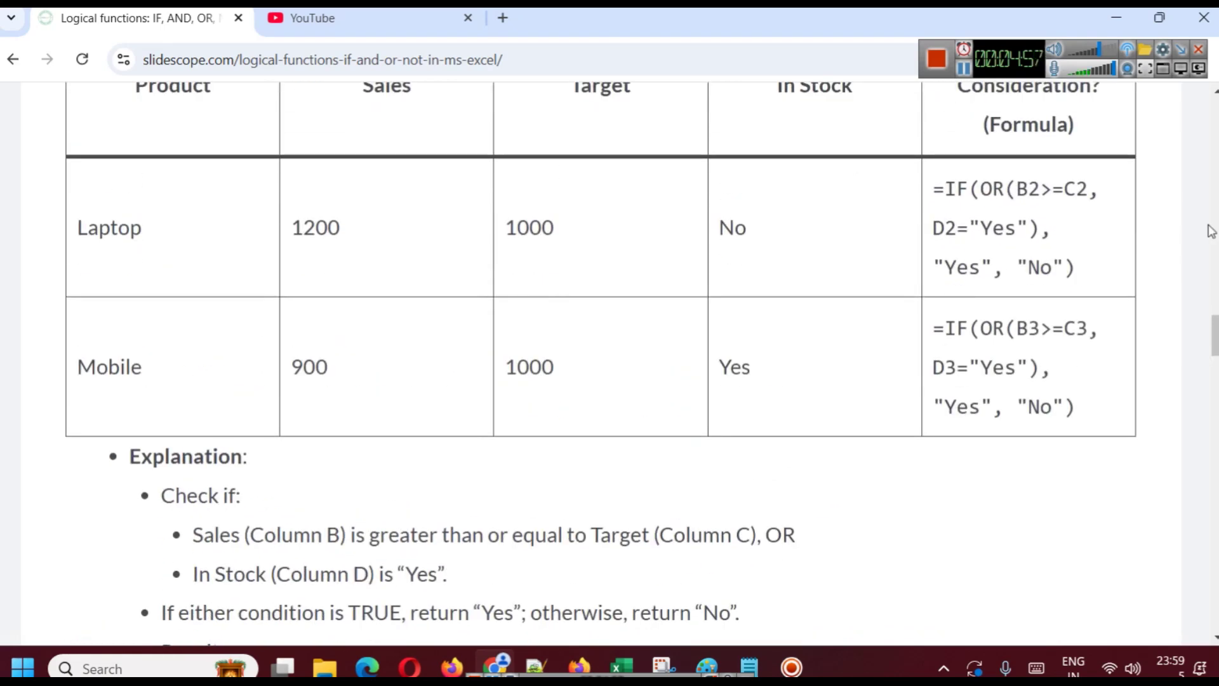
Copy the Laptop row's formula =IF(OR(B2>=C2, D2="Yes"), "Yes", "No") from the article and paste it into Notepad below the AND formula.
left_click_drag(933, 186, 1108, 277)
key("ctrl+c")
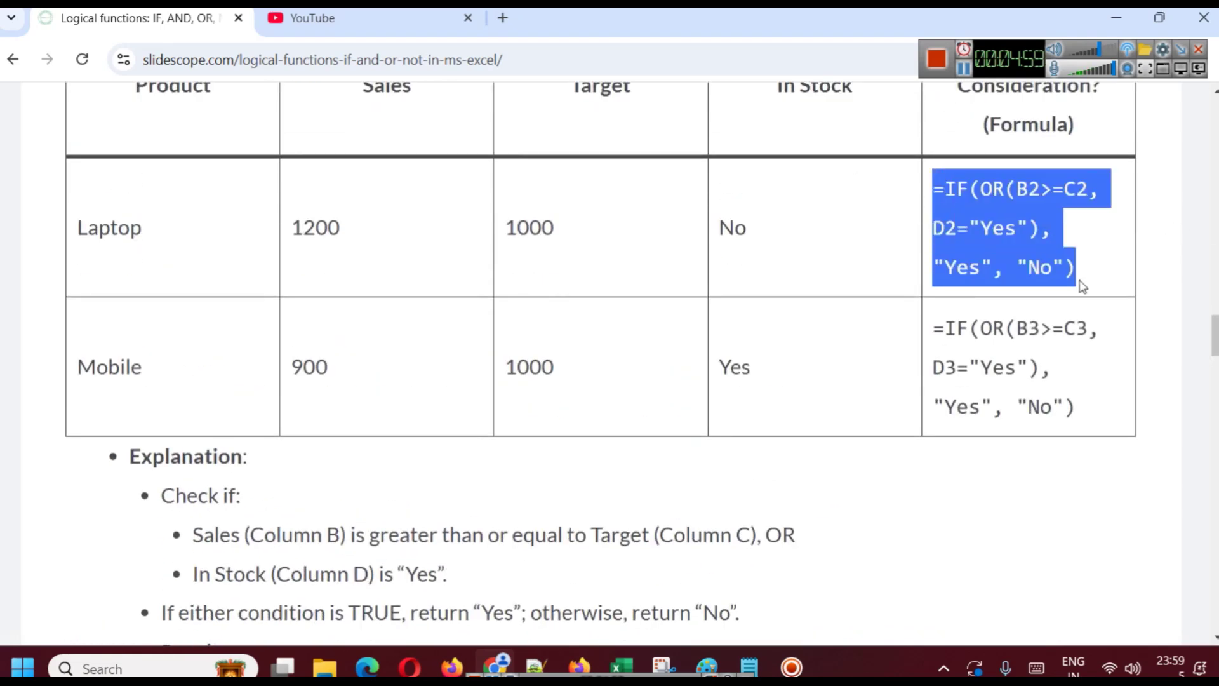
left_click(749, 667)
scroll(483, 546, "down", 5)
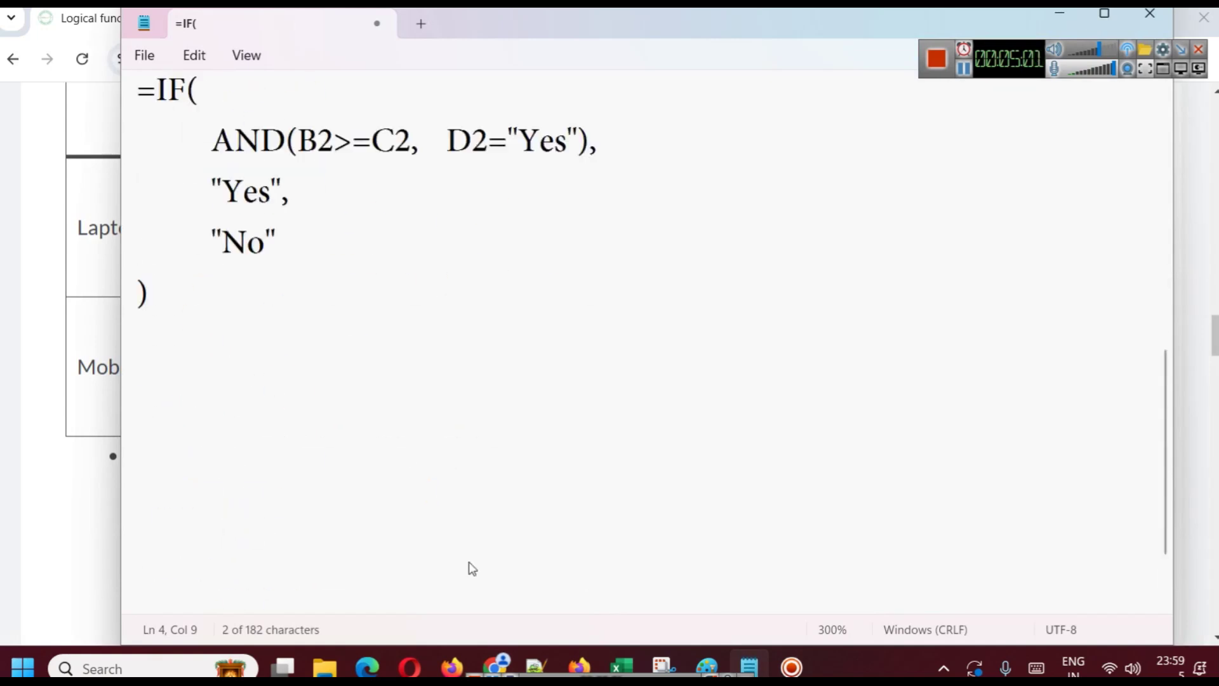
left_click(451, 449)
key("ctrl+v")
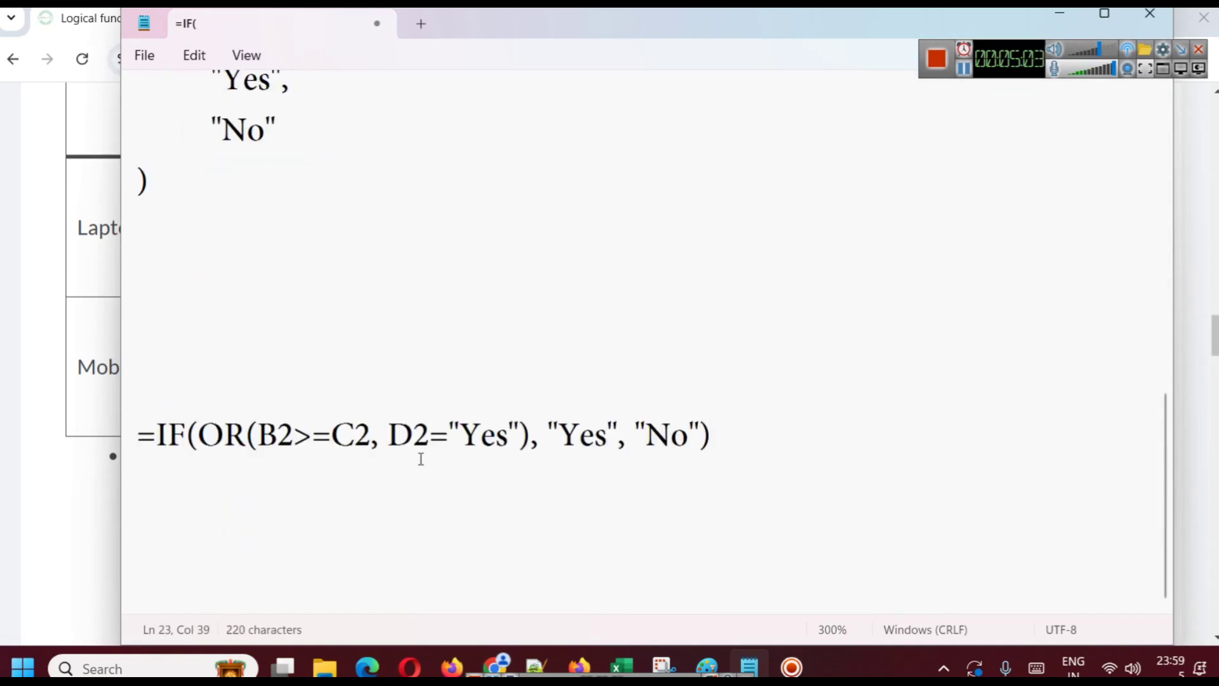
Break the pasted formula so =IF(, the OR condition, "Yes" and "No" each stand on their own line.
left_click(198, 436)
key("Return")
key("Return")
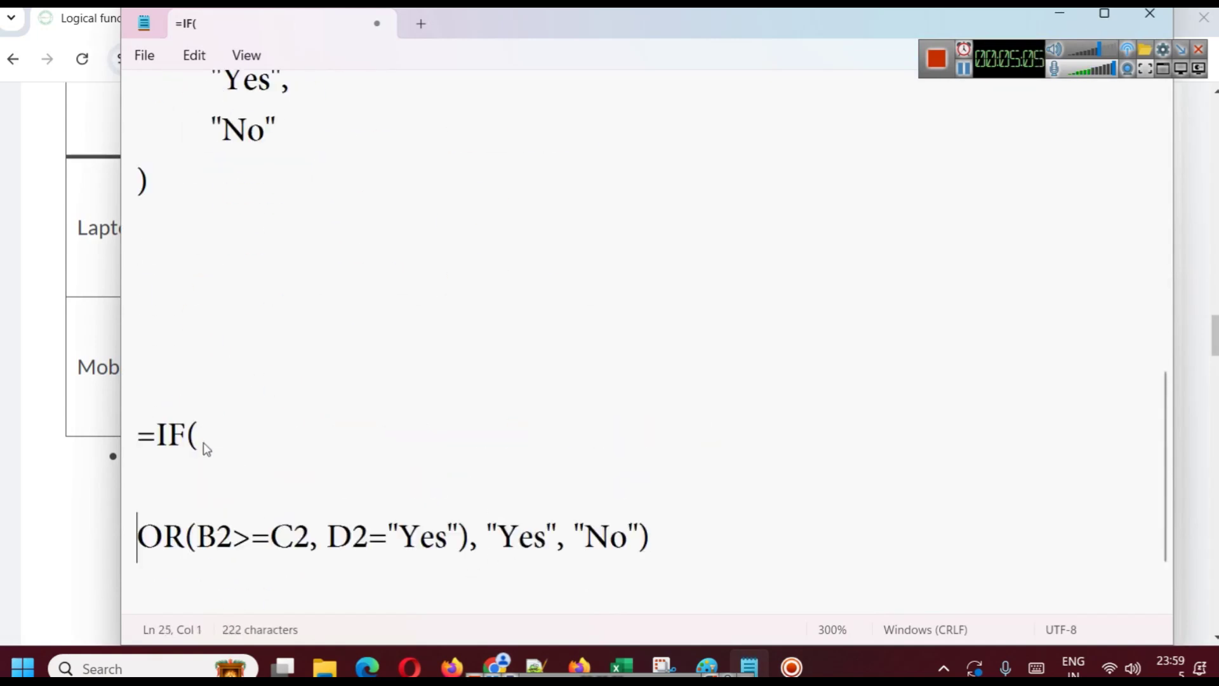
left_click(485, 537)
key("Return")
key("Return")
scroll(483, 533, "down", 1)
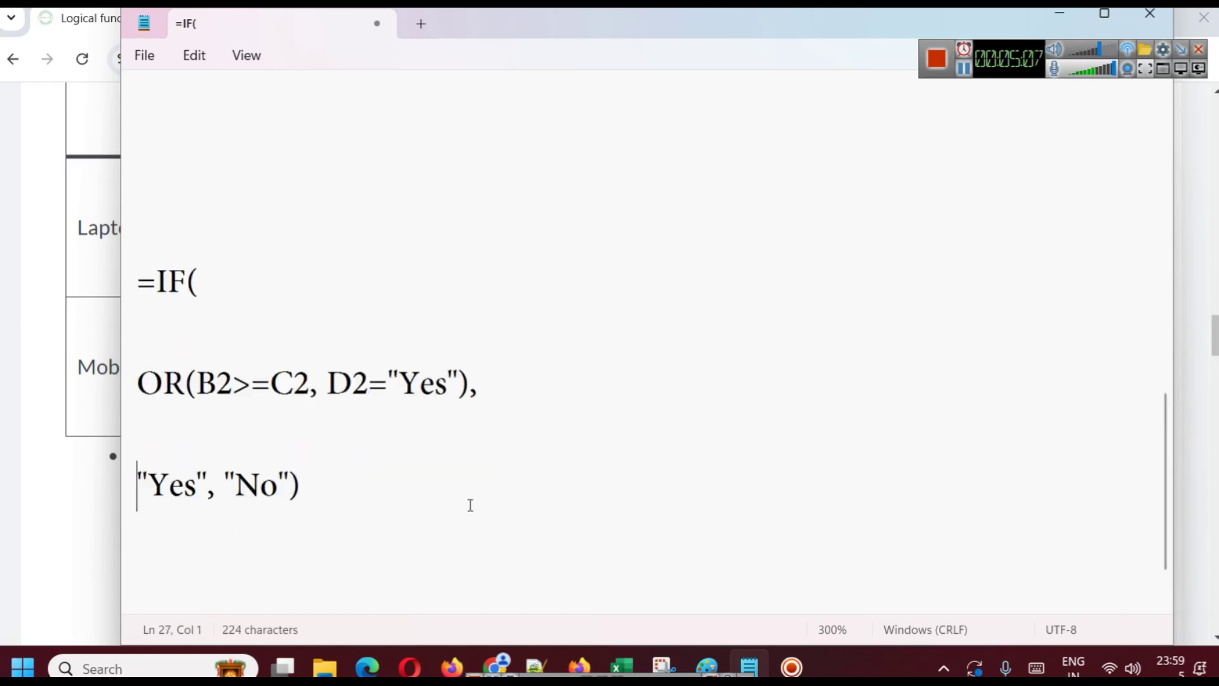
key("BackSpace")
left_click(224, 379)
key("Return")
key("Return")
key("BackSpace")
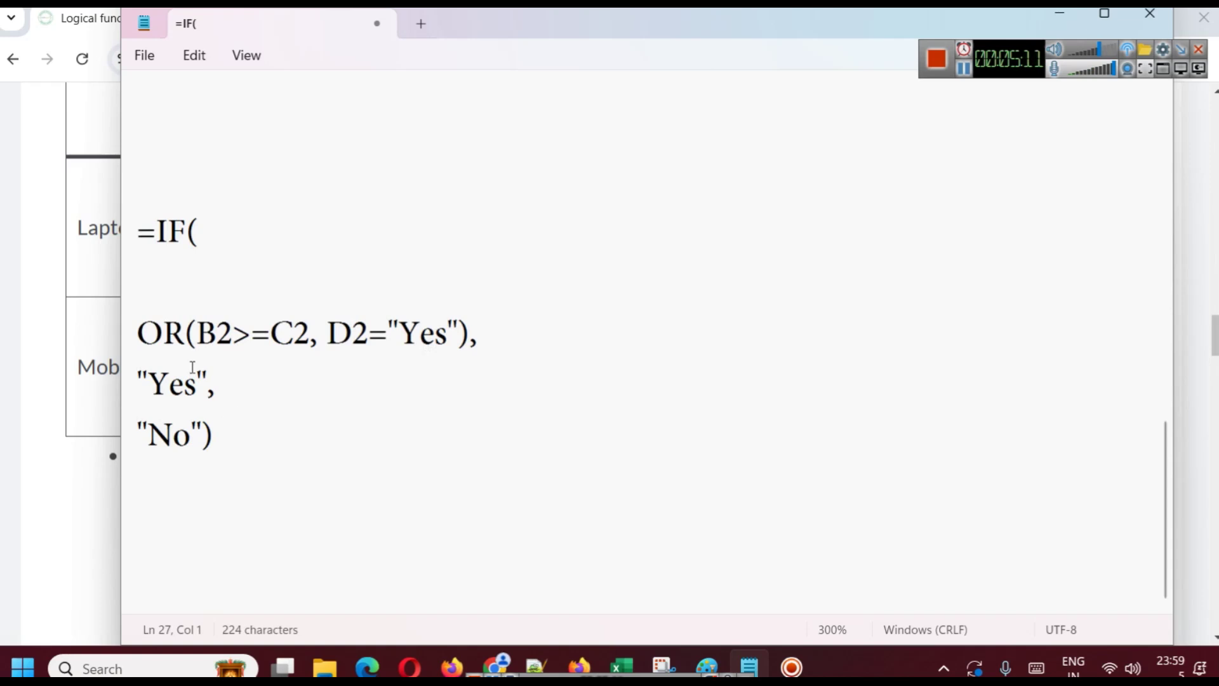
Highlight the "Yes" and "No" results in turn, and remove the blank line between =IF( and the OR condition.
double_click(186, 384)
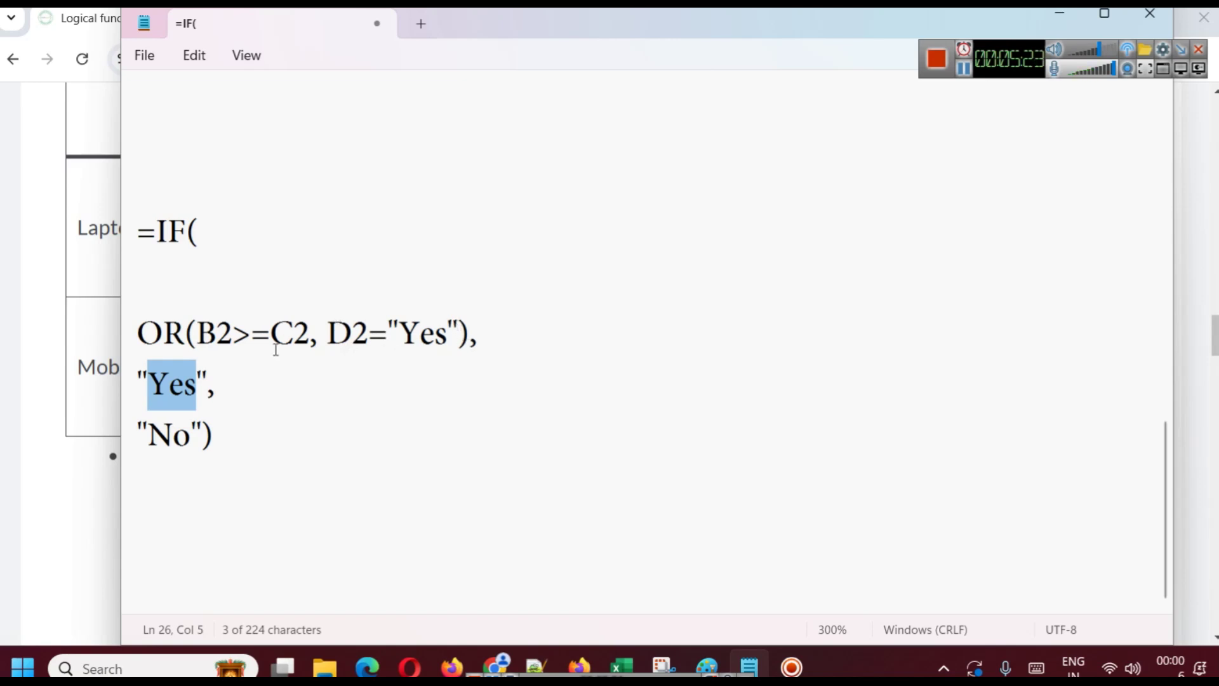
left_click(183, 438)
key("shift+End")
double_click(166, 437)
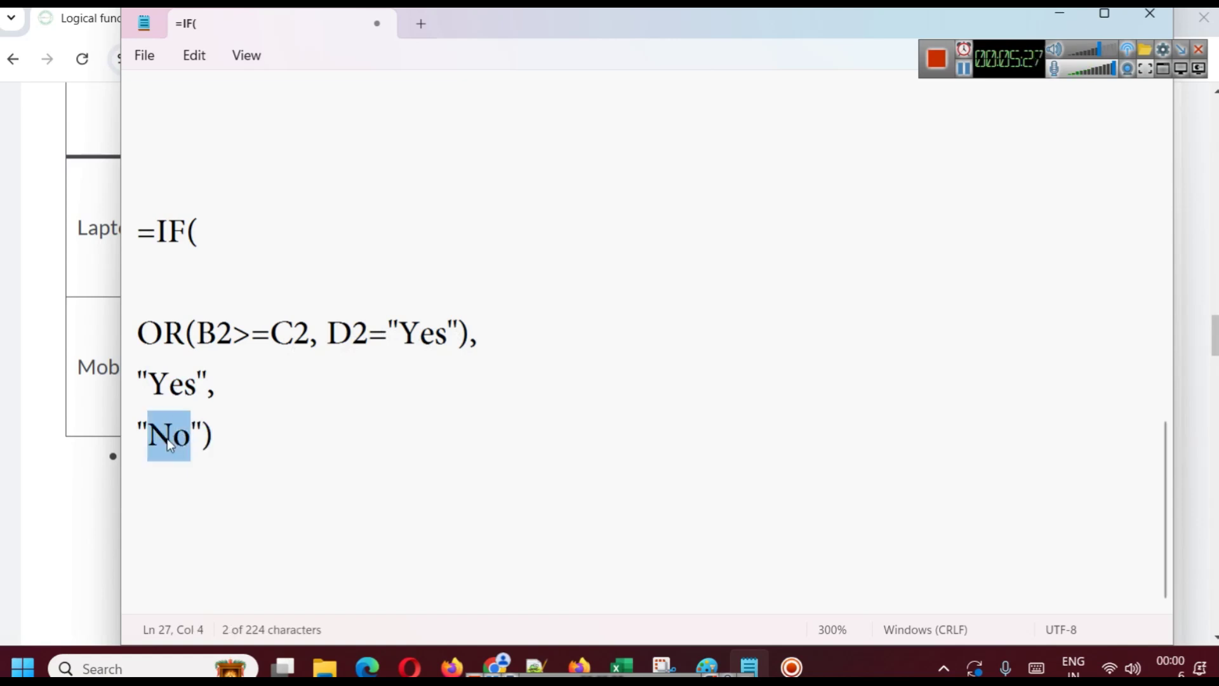
left_click(202, 300)
key("Delete")
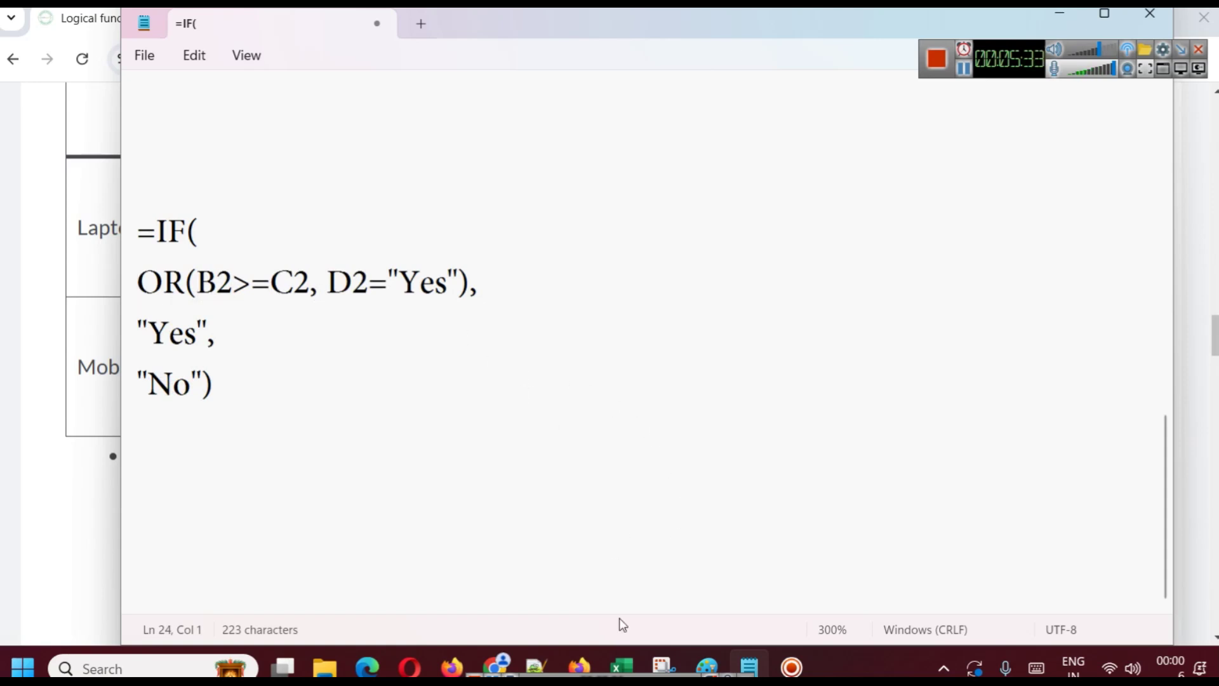
Switch back to Excel and try to remove the stray cell reference from the E2 formula.
left_click(621, 667)
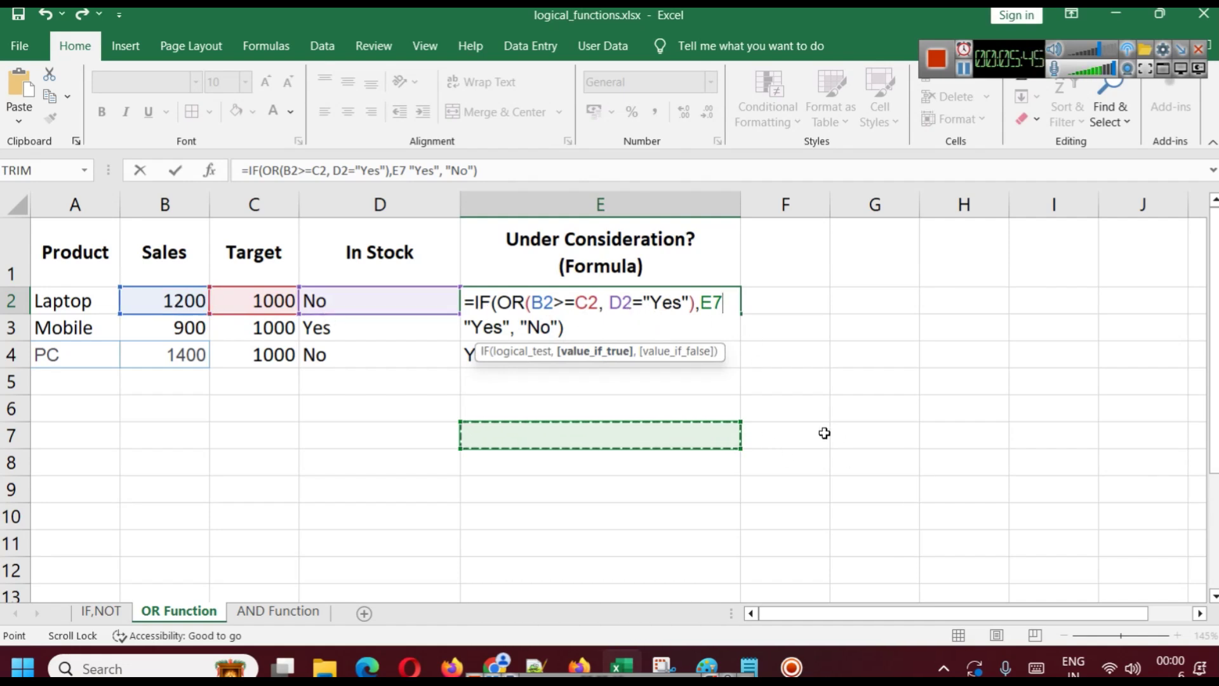
left_click(797, 464)
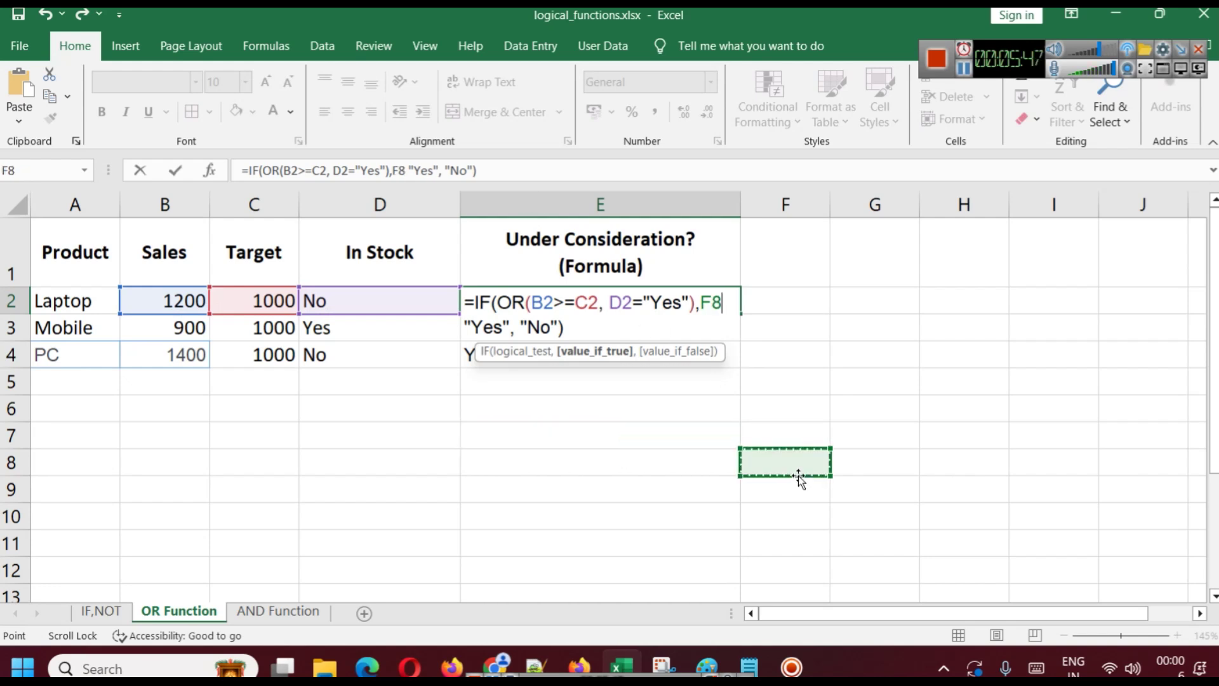
left_click(579, 479)
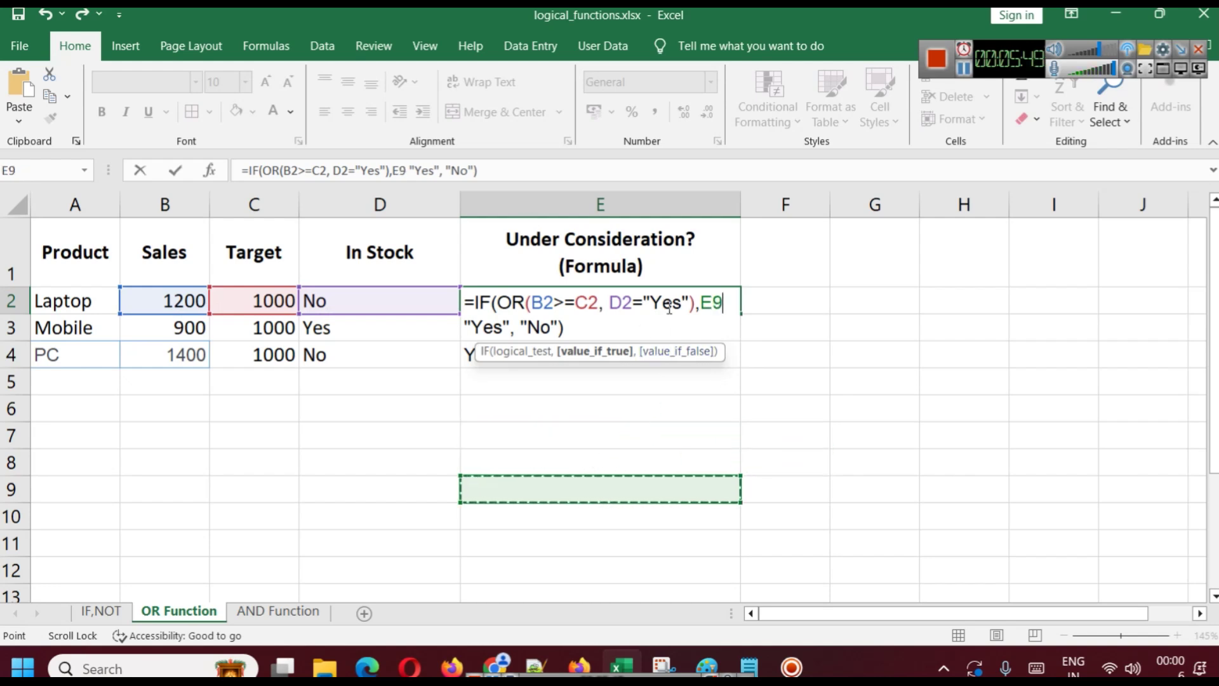
key("ctrl+z")
key("Up")
key("Right")
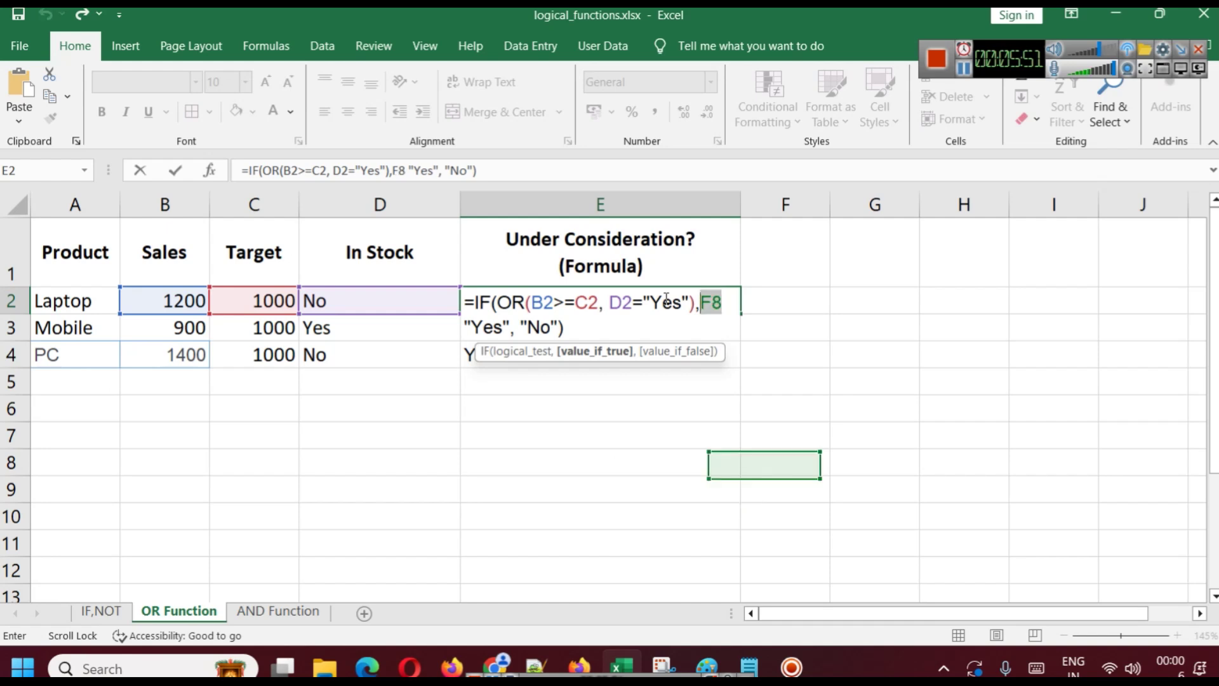
key("Left")
key("Down")
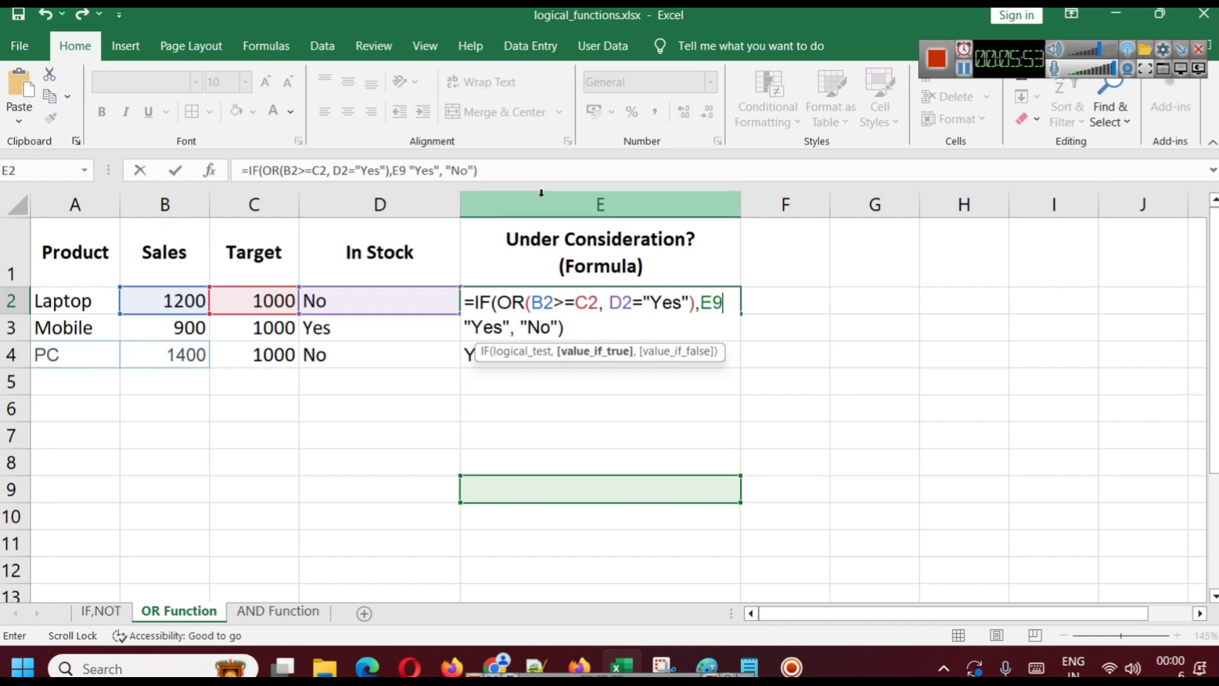
Try to commit the E2 formula with the stray reference, and cancel its editing.
key("Return")
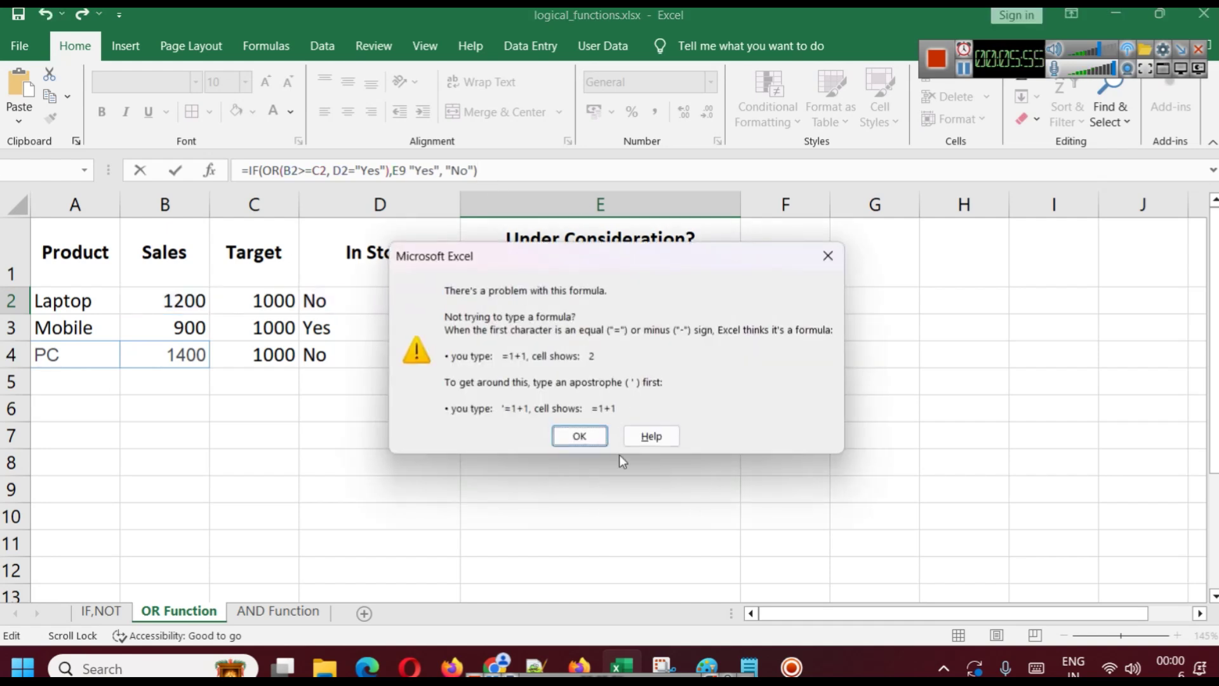
left_click(574, 434)
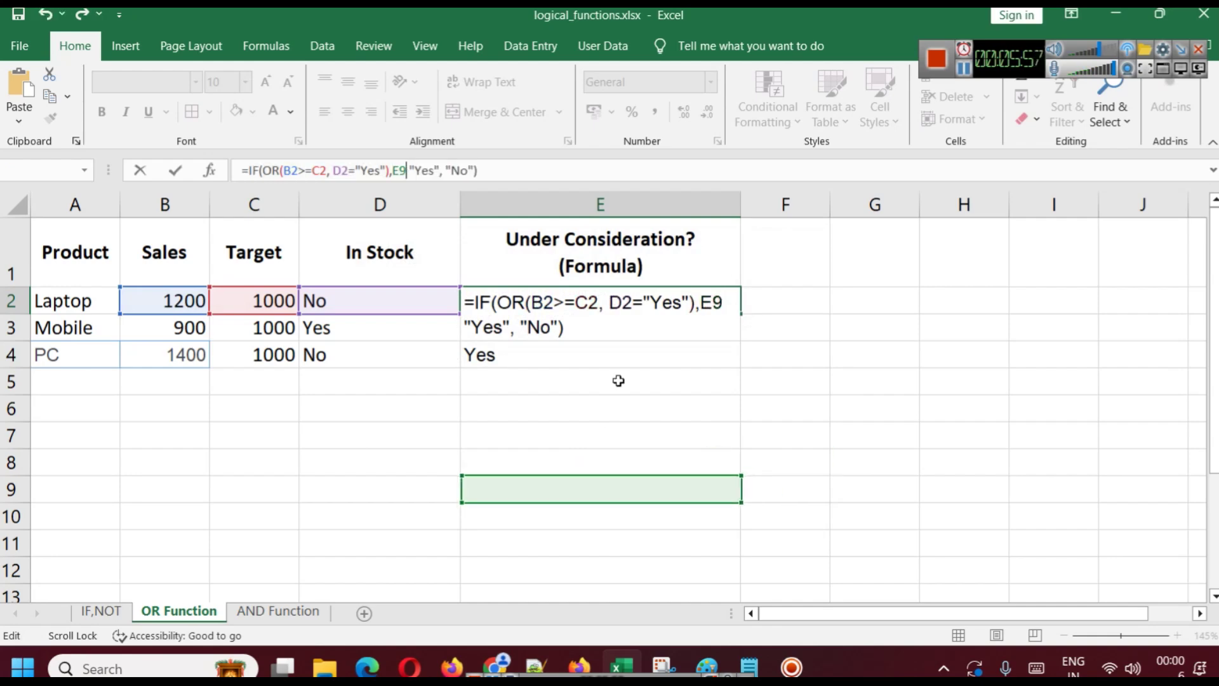
key("Return")
key("Escape")
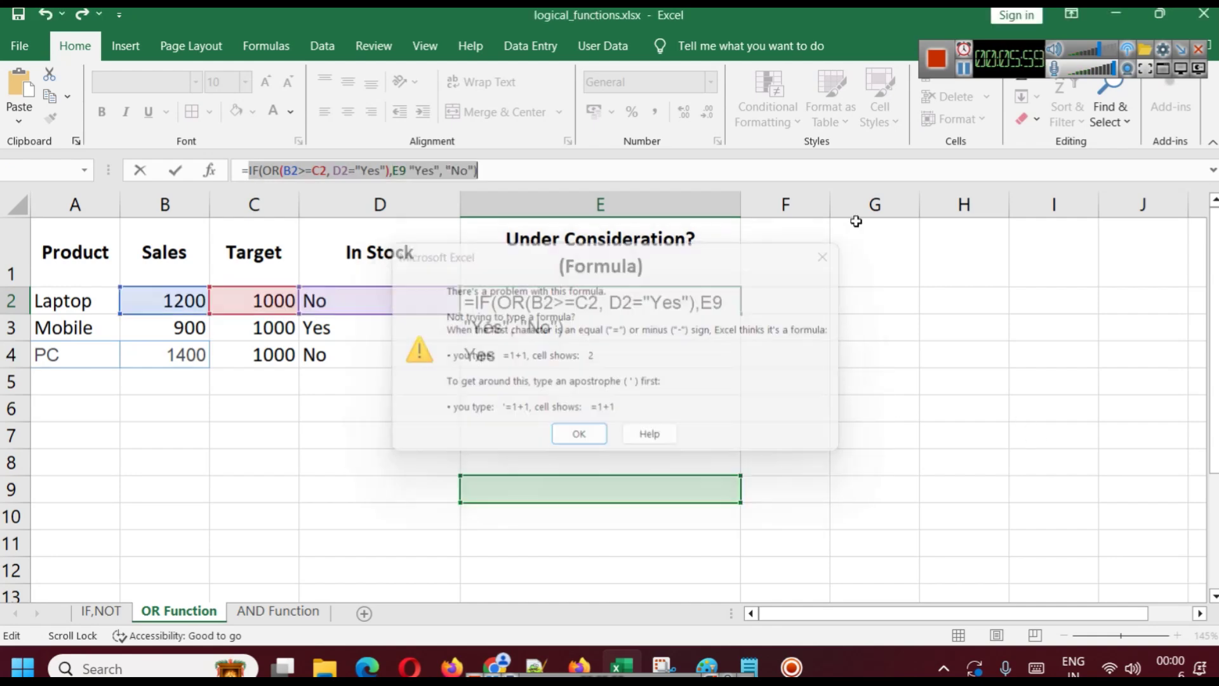
key("Escape")
key("Down")
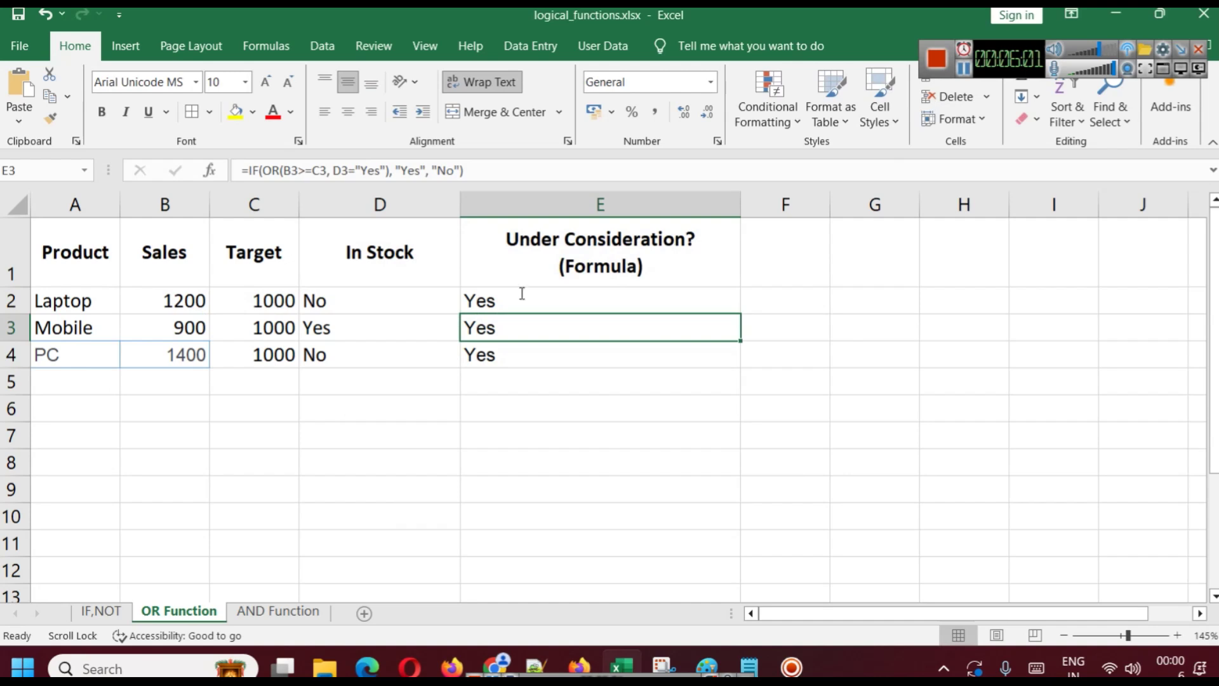
Examine the OR conditions in the Under Consideration formulas of the Laptop, Mobile and PC rows.
left_click(520, 297)
double_click(522, 296)
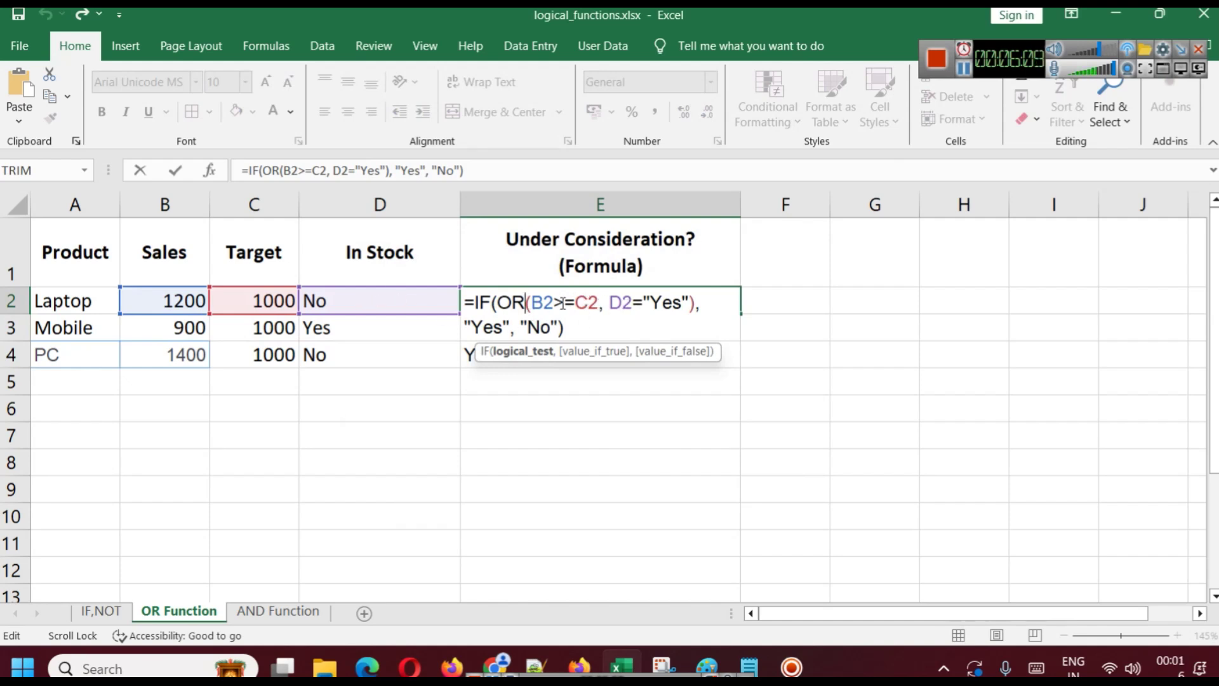
key("Return")
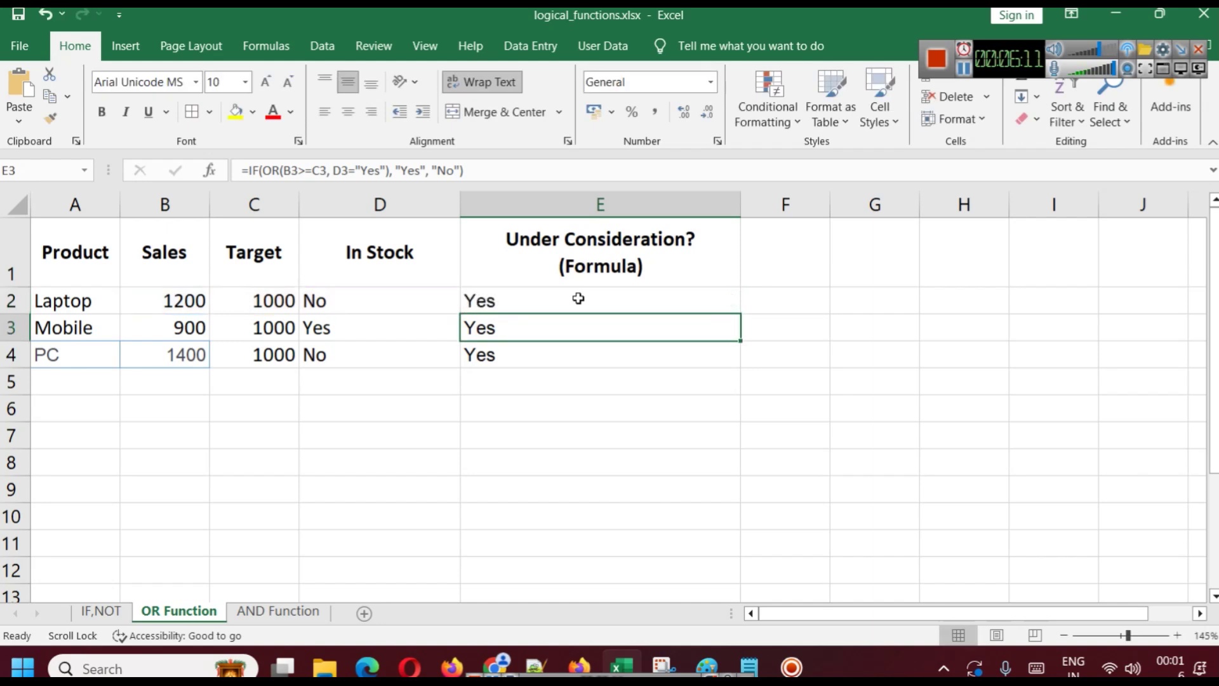
double_click(557, 322)
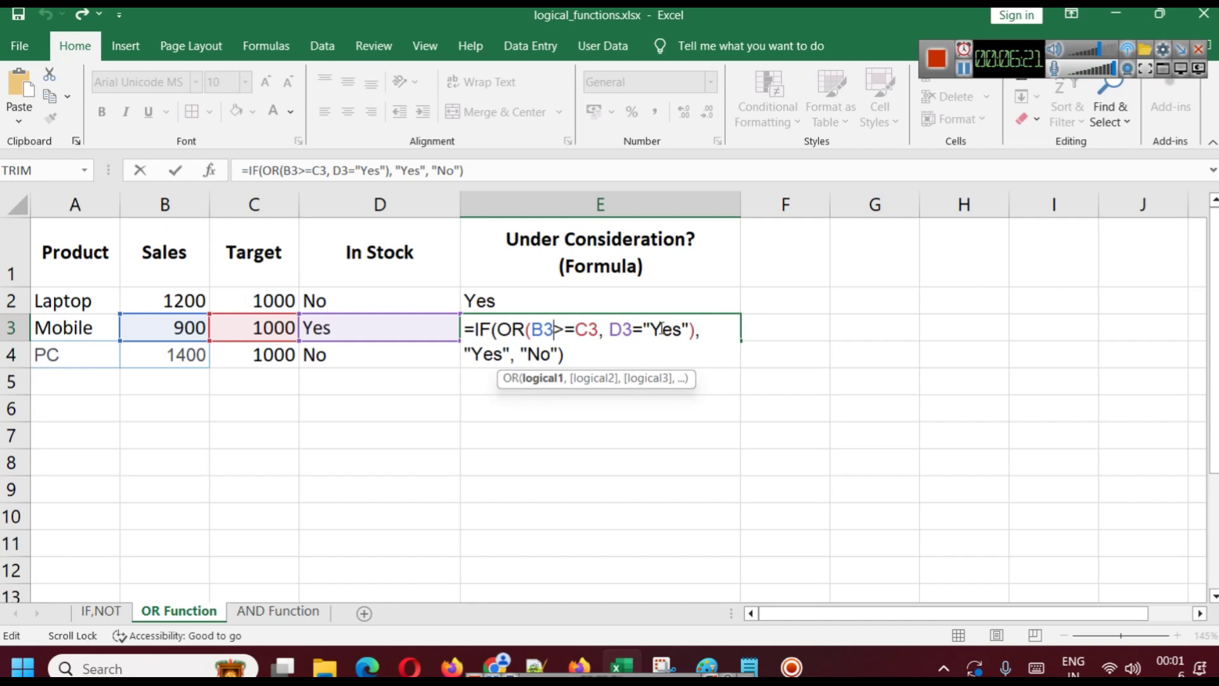
key("Return")
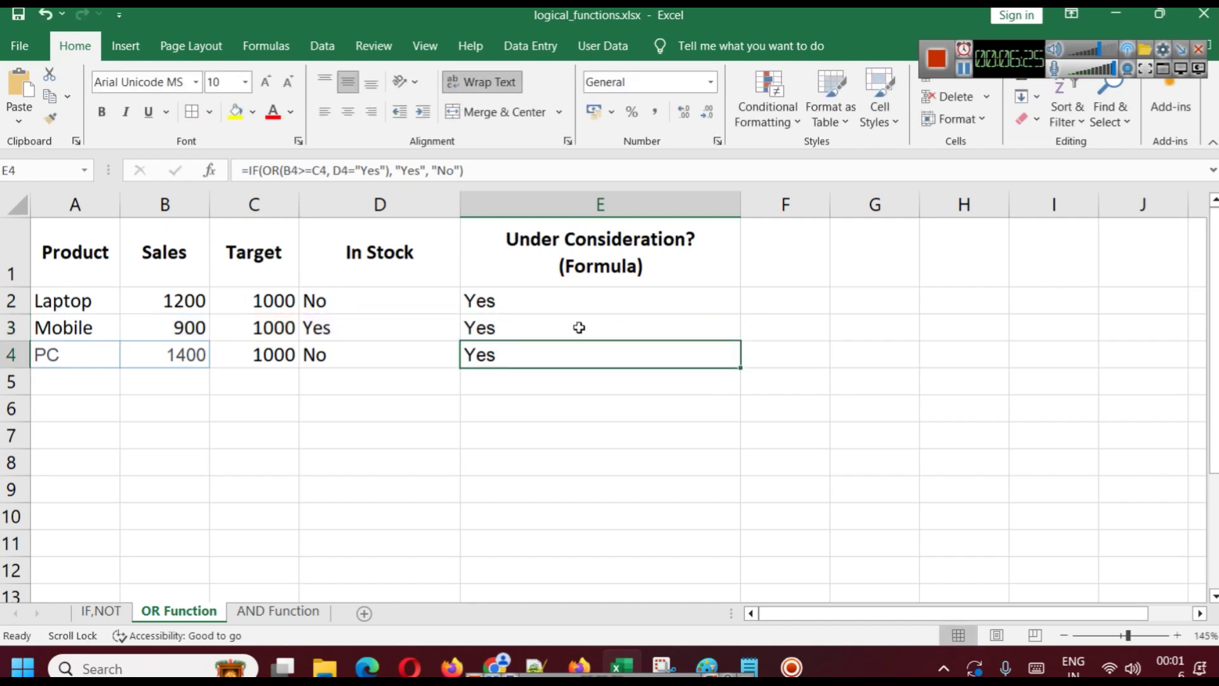
double_click(581, 347)
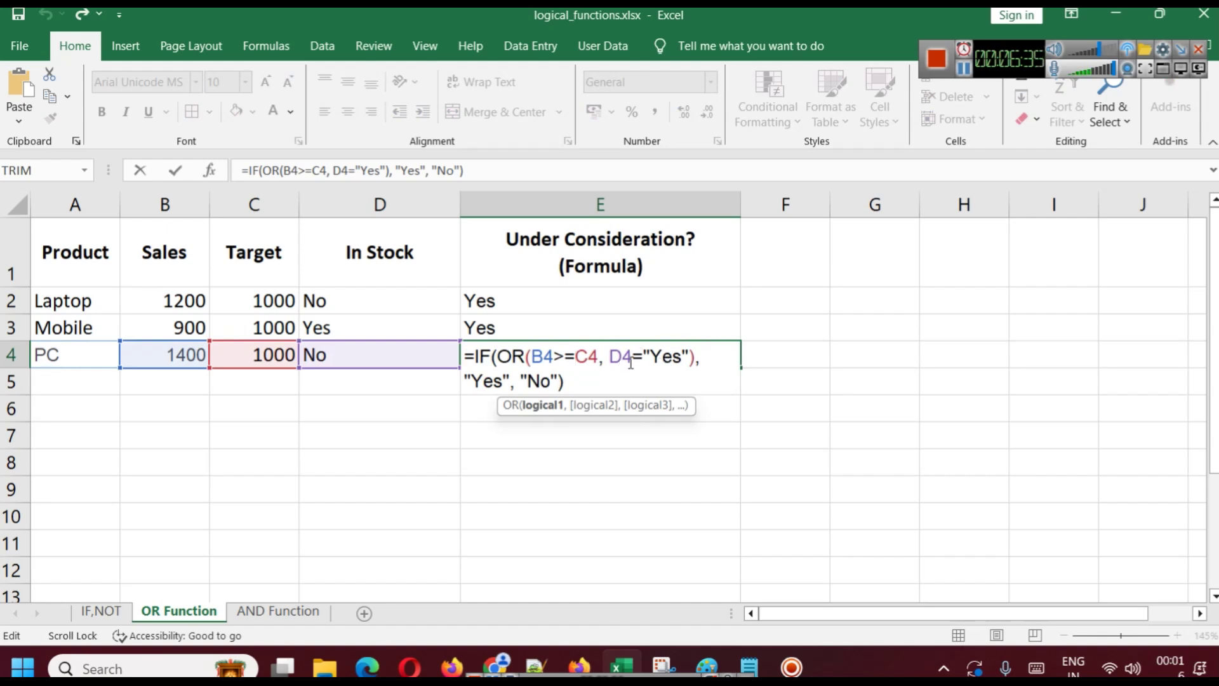
key("Return")
Set the PC sales value in B4 to 800.
double_click(184, 353)
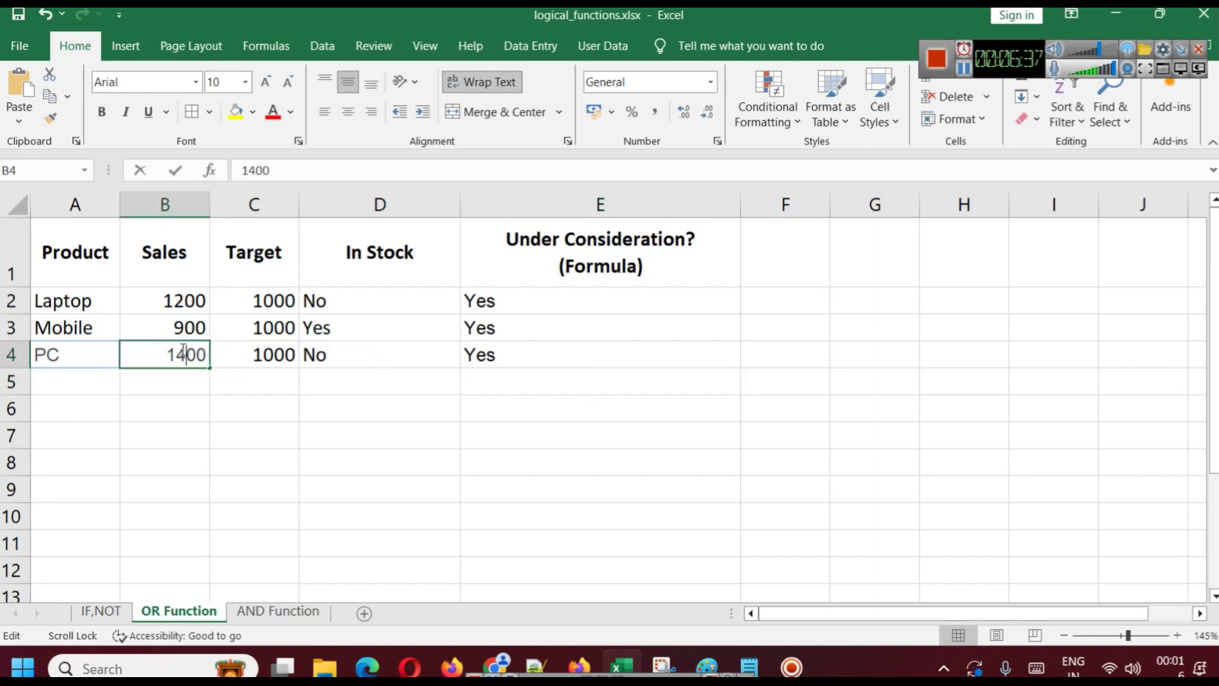
double_click(184, 350)
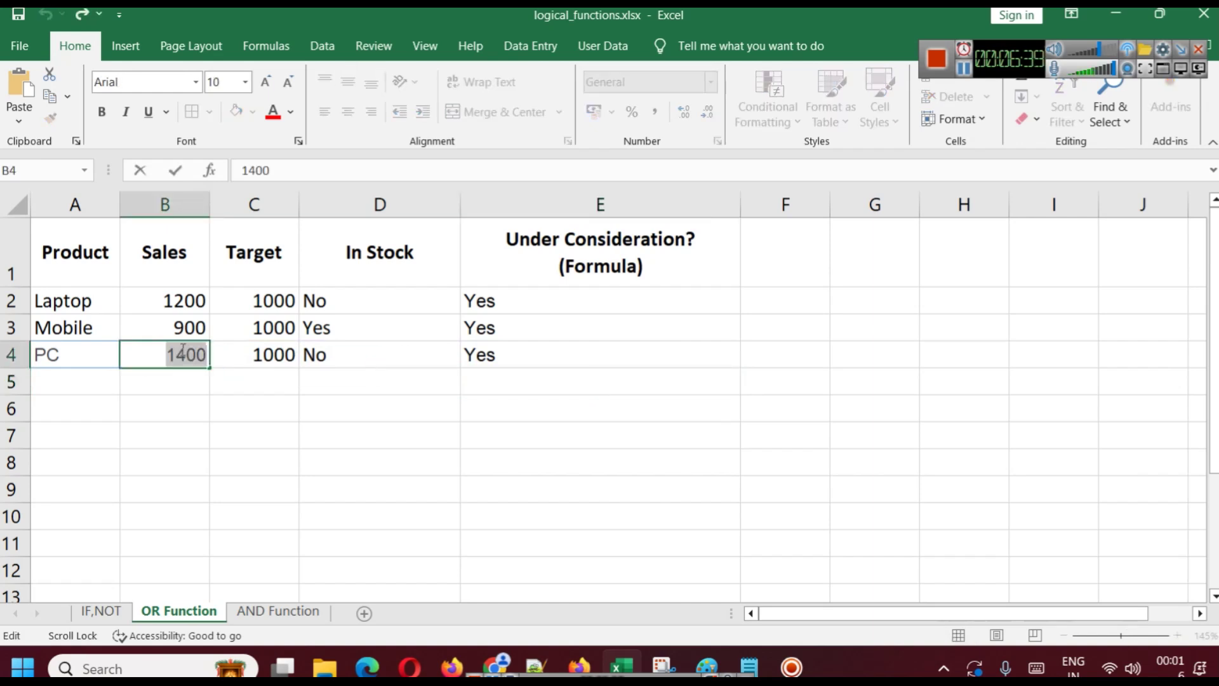
type("800")
left_click(341, 432)
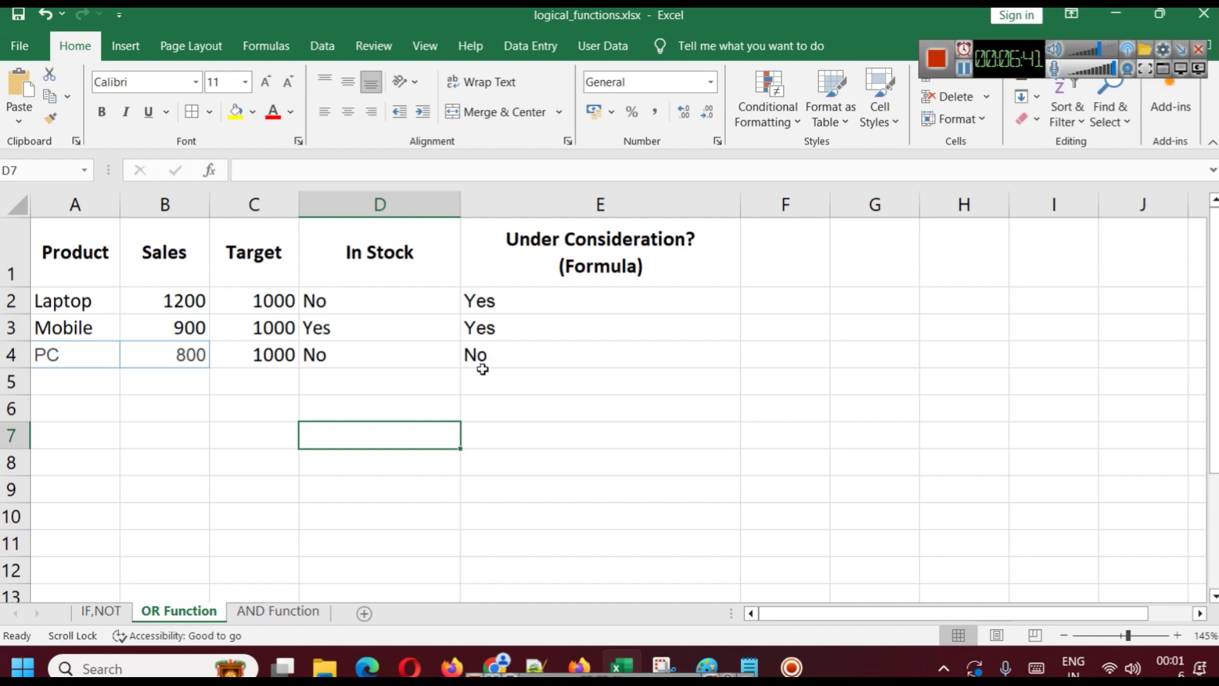
Examine the PC row's target, stock status and Under Consideration formula, including its value-if-false argument.
left_click(254, 356)
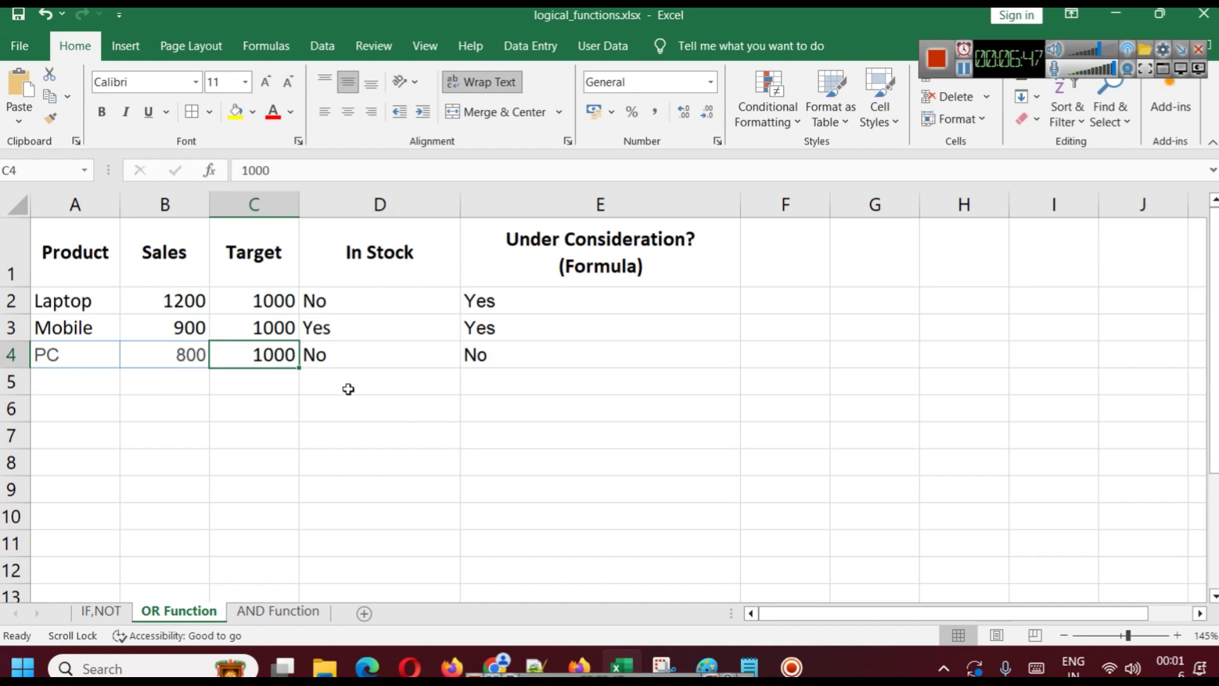
left_click(371, 351)
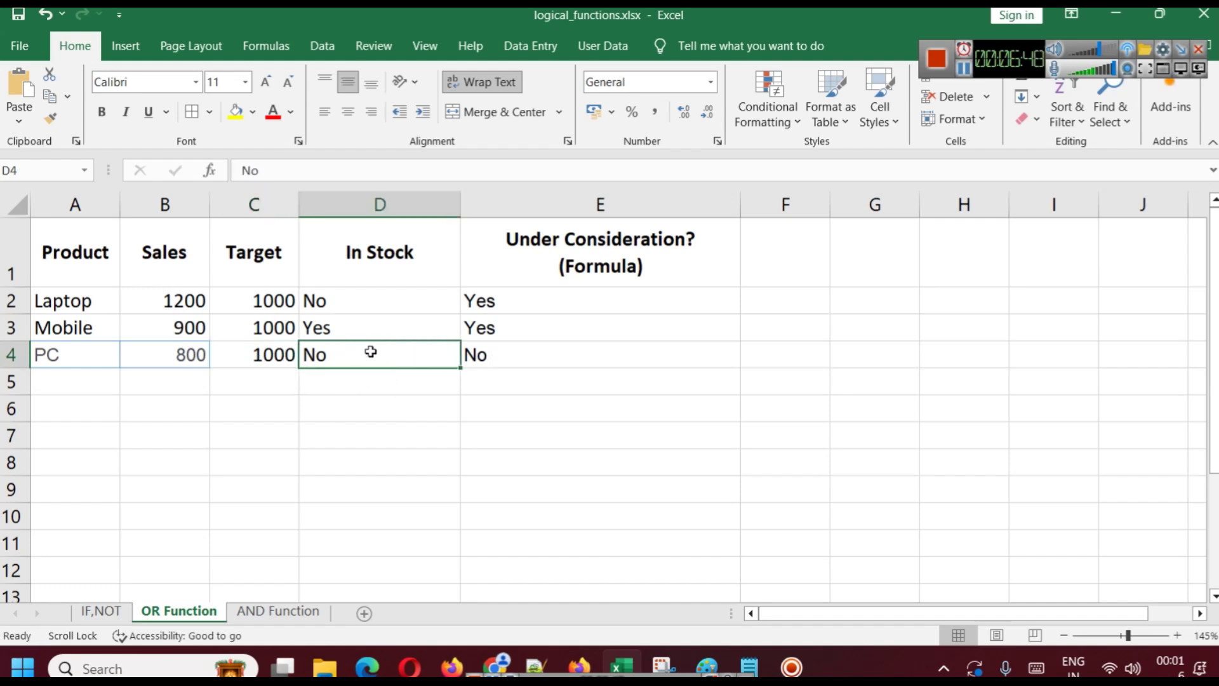
double_click(500, 355)
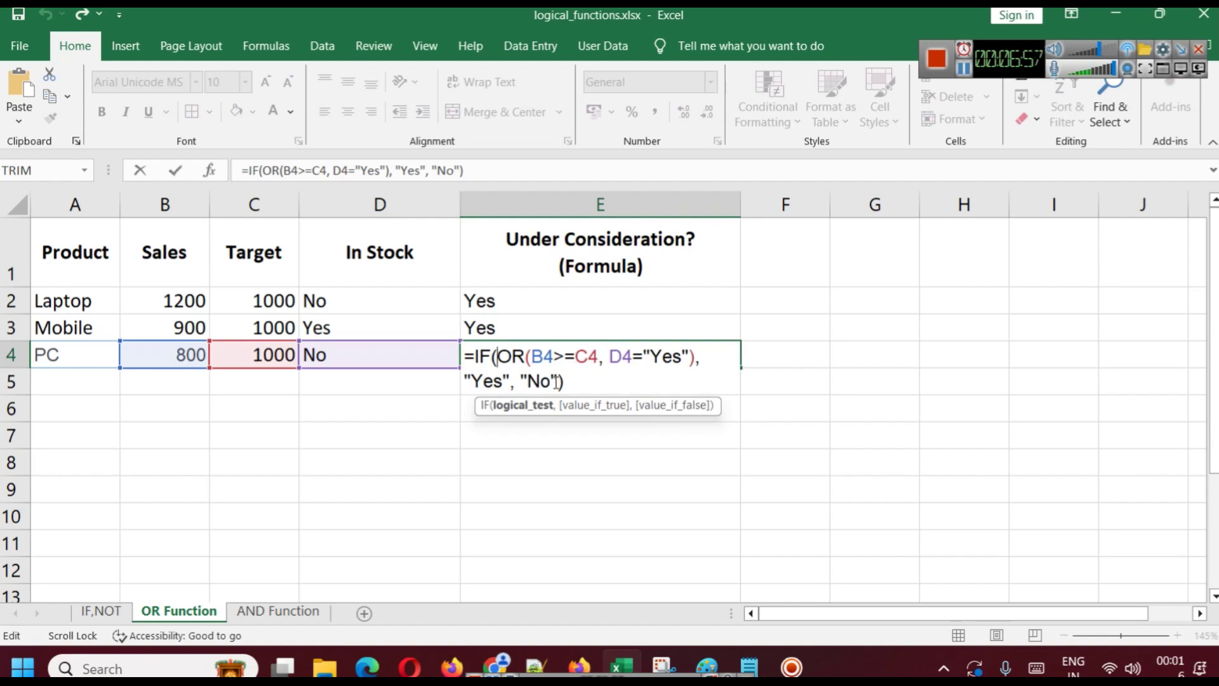
left_click_drag(559, 381, 521, 382)
left_click(579, 462)
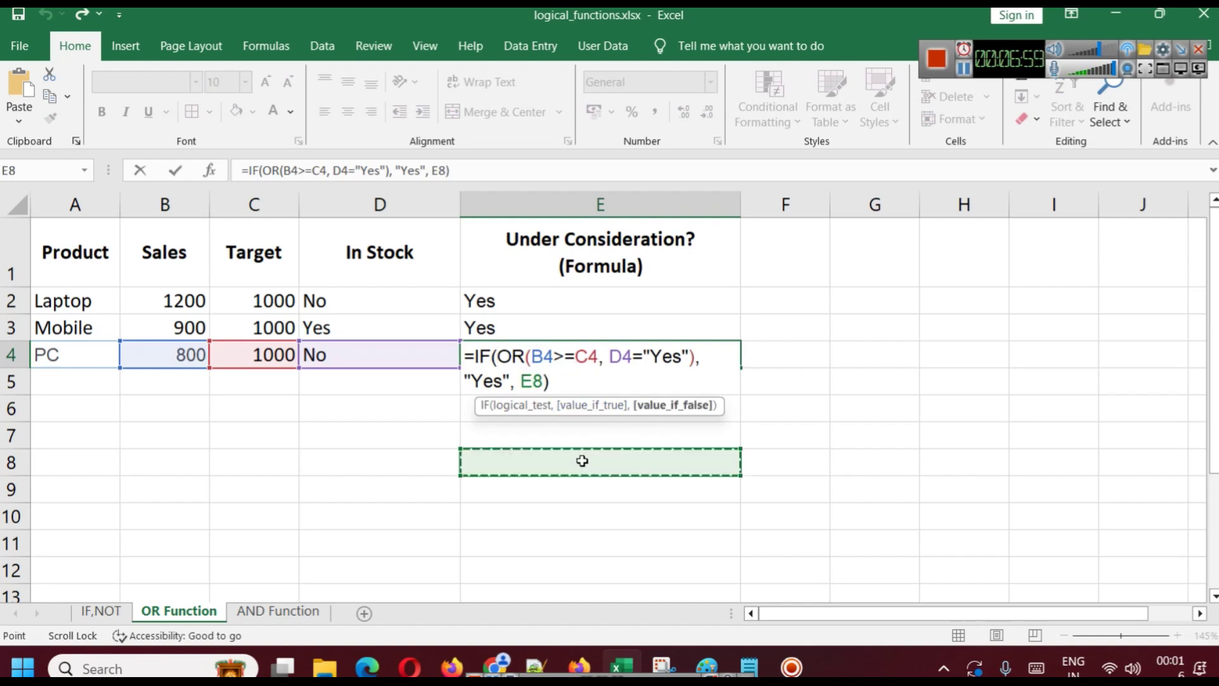
left_click(409, 466)
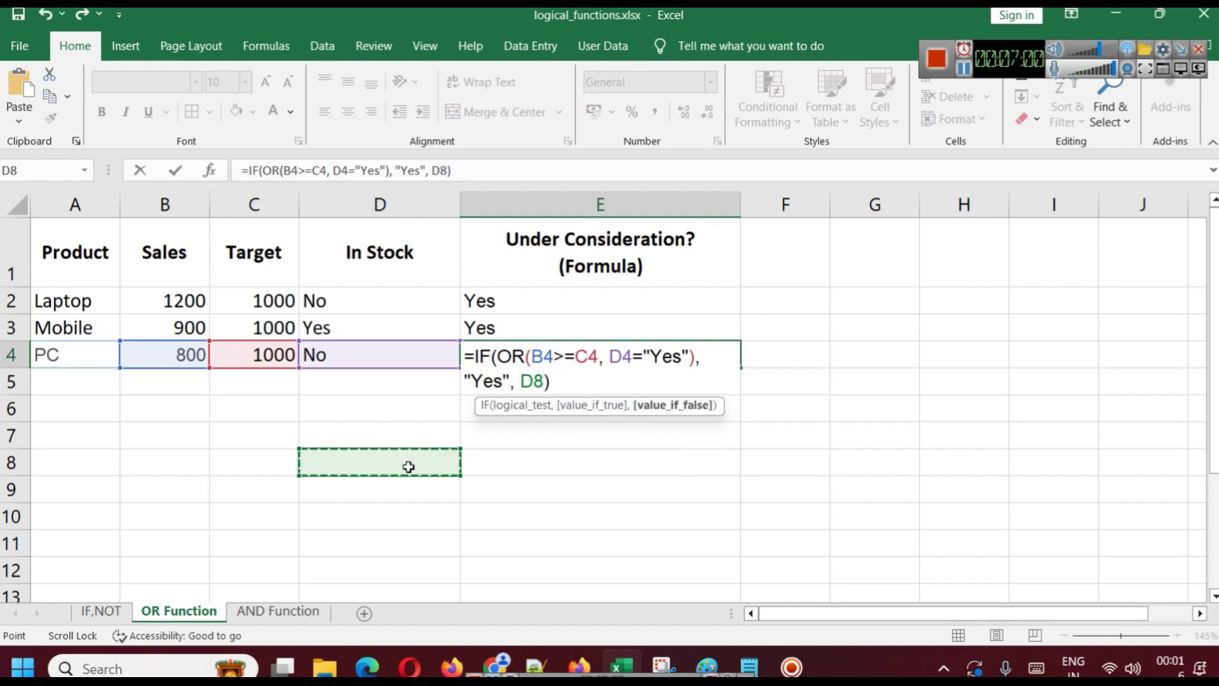
Replace the stray D8 reference in the E4 IF formula with "No" as the value-if-false argument.
double_click(532, 381)
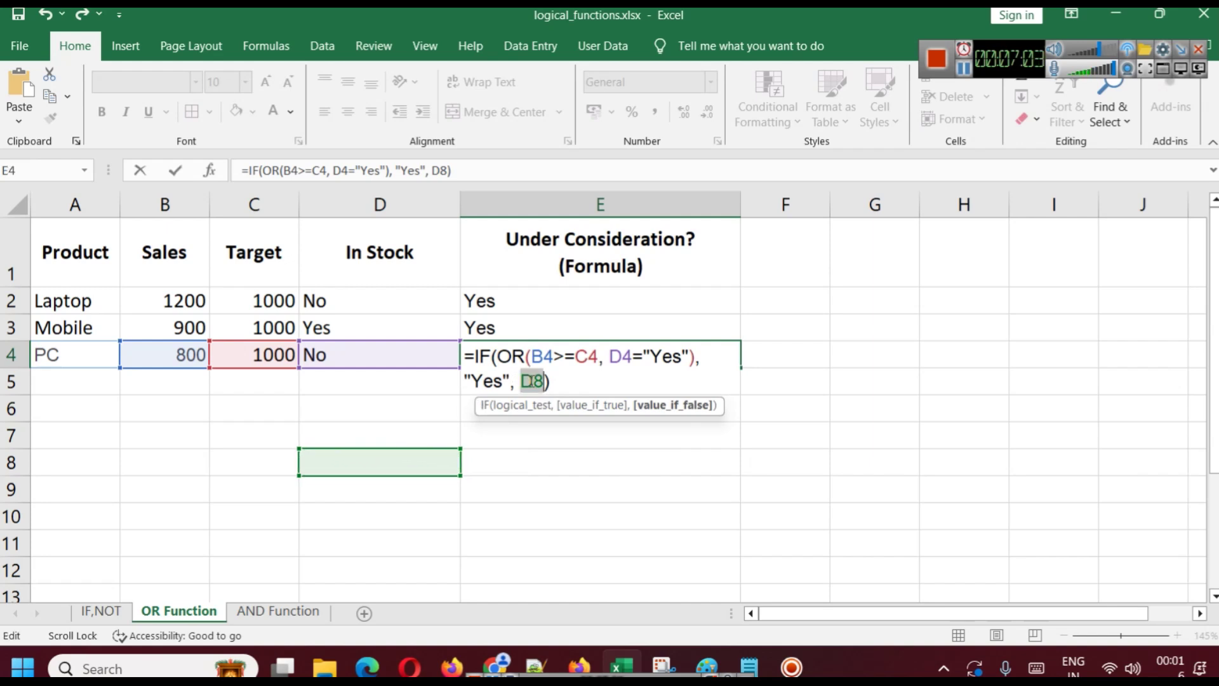
key("BackSpace")
key("BackSpace")
key("BackSpace")
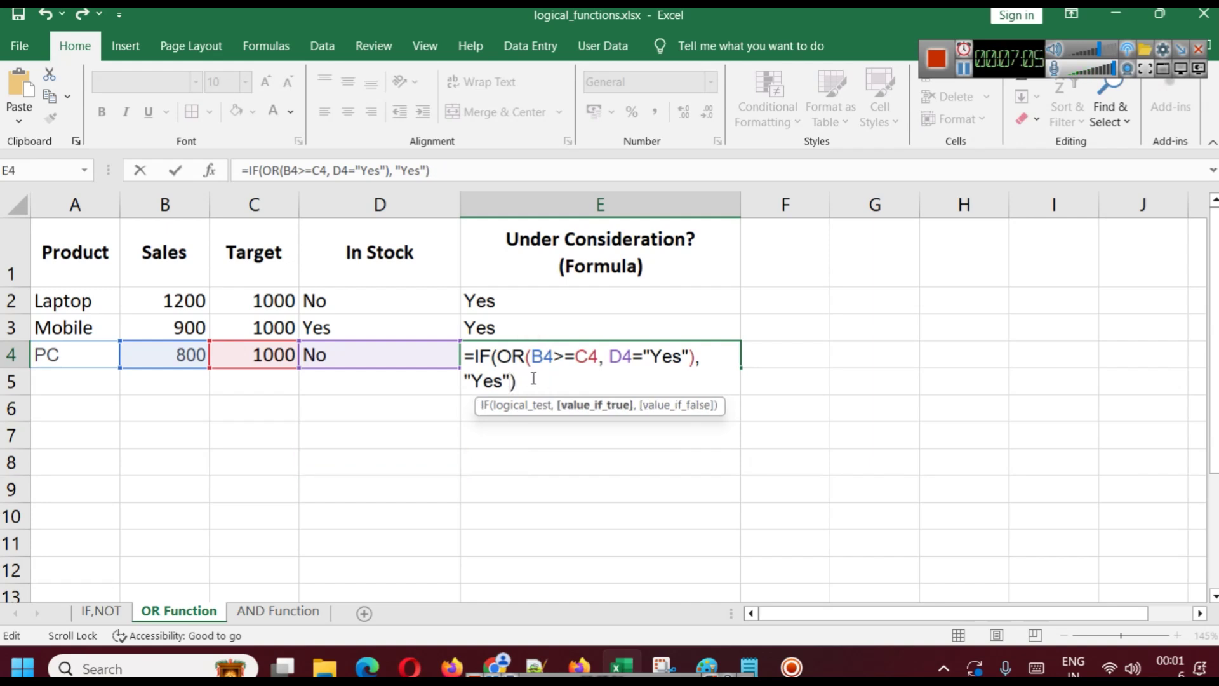
type(",\"\"")
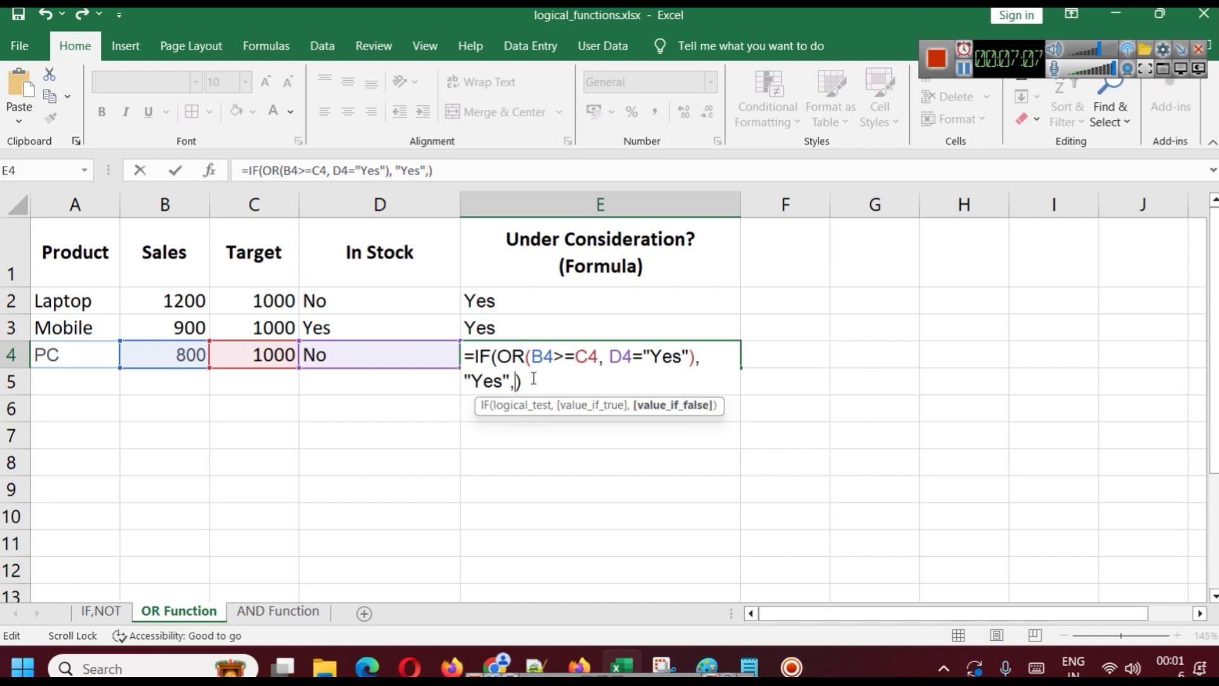
type("No")
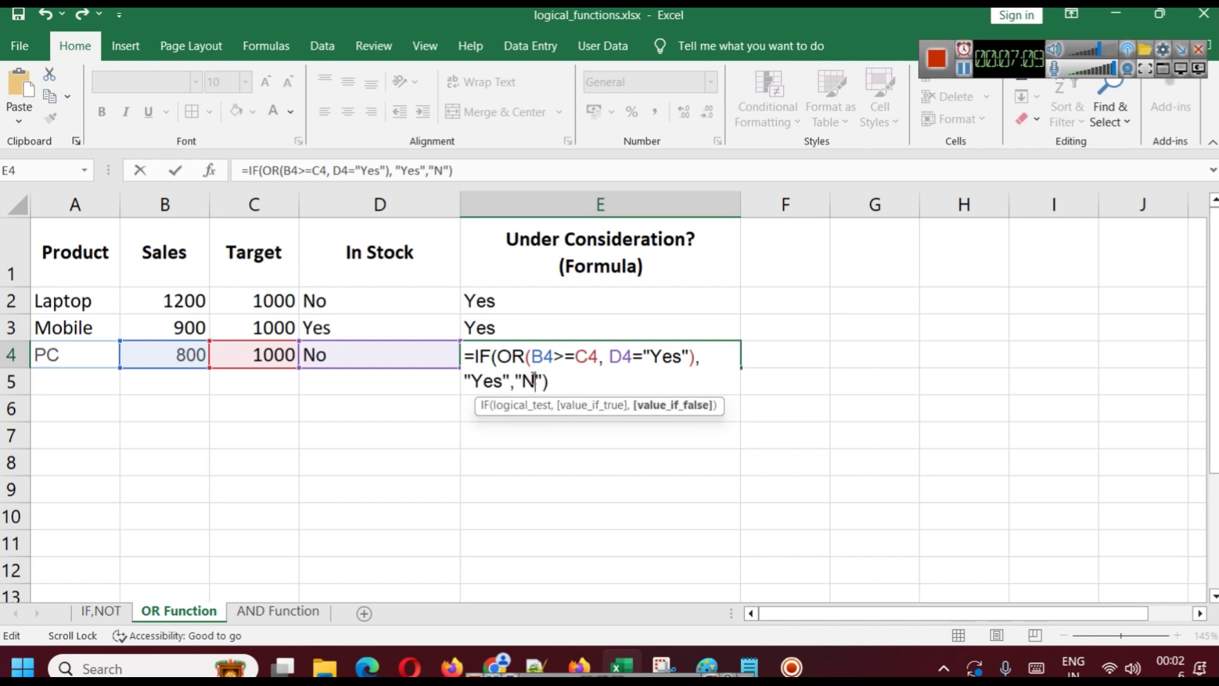
key("Return")
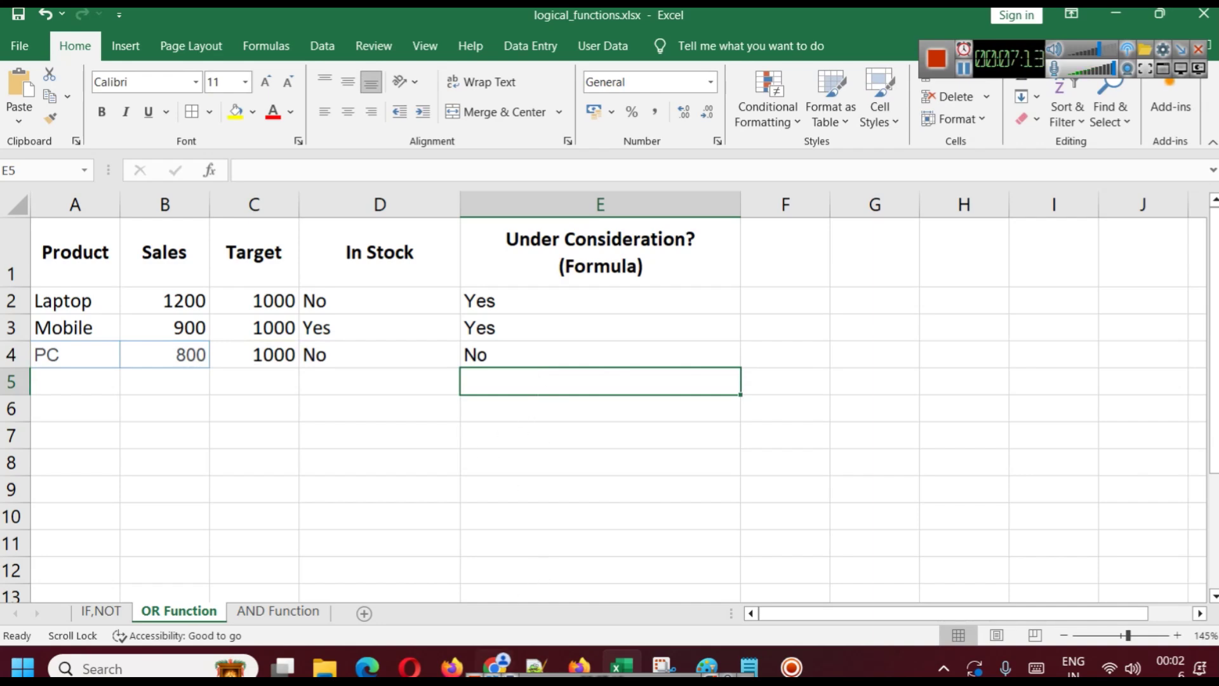
Switch to the logical functions article in Chrome and read the OR example's table and explanation.
left_click(501, 665)
scroll(403, 457, "down", 2)
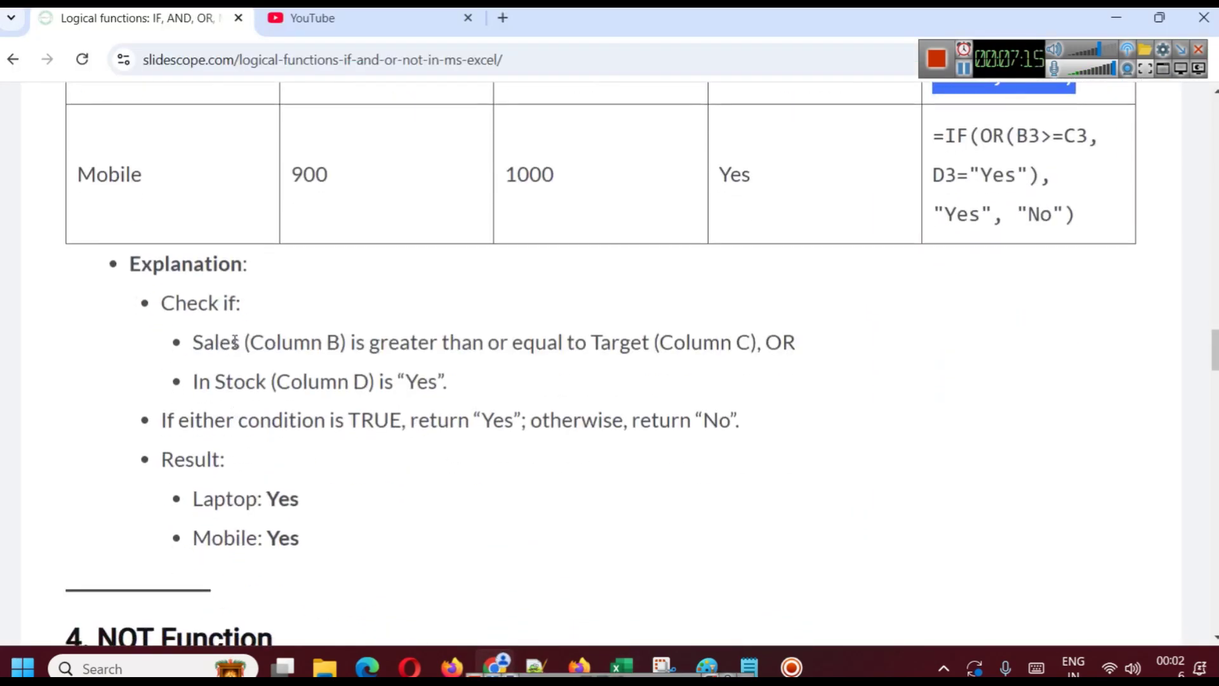
scroll(340, 375, "up", 1)
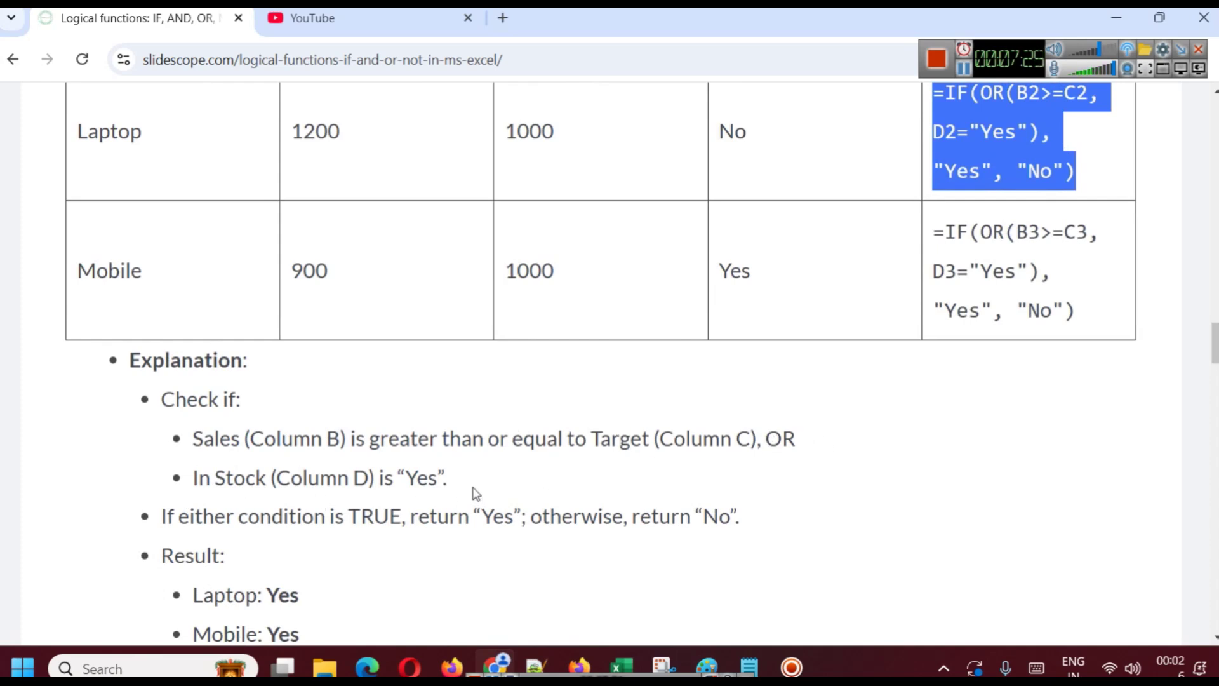
scroll(275, 535, "down", 1)
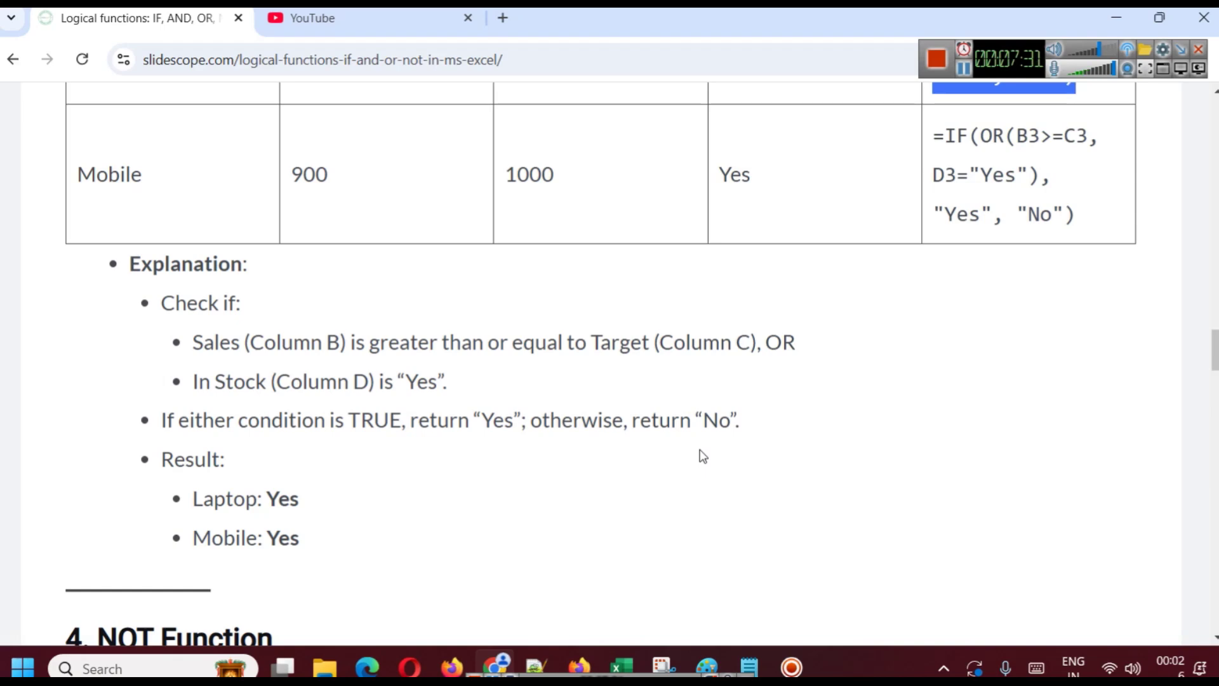
scroll(638, 419, "down", 1)
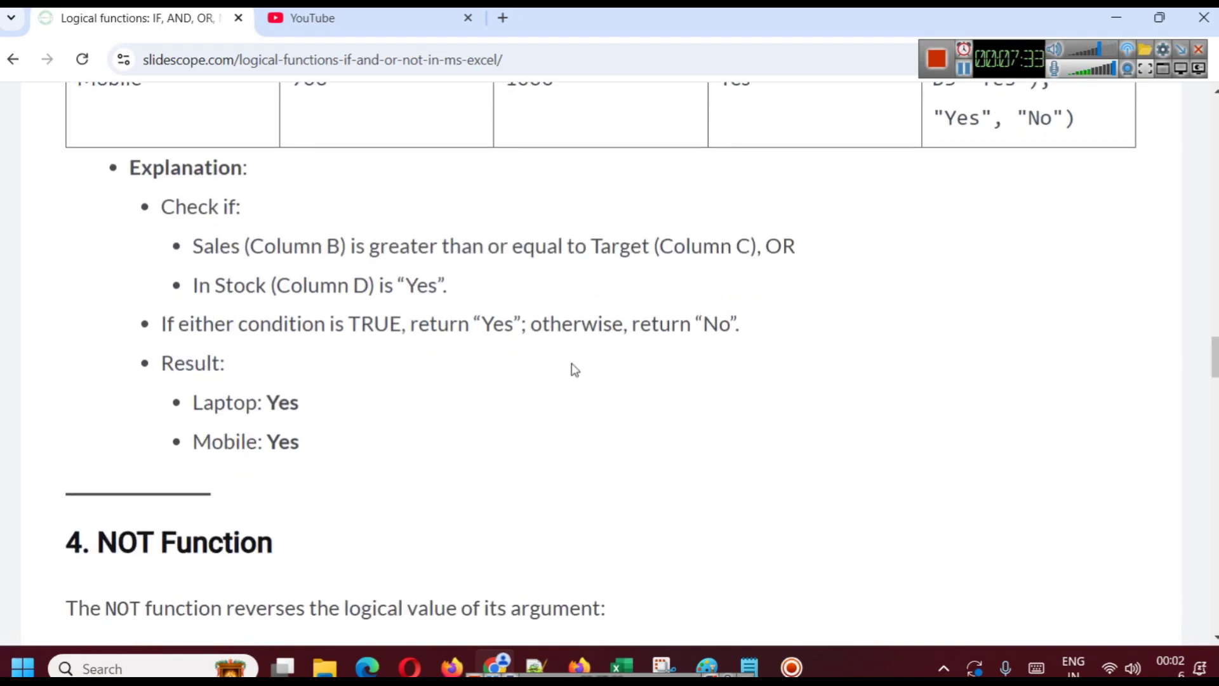
scroll(559, 399, "up", 2)
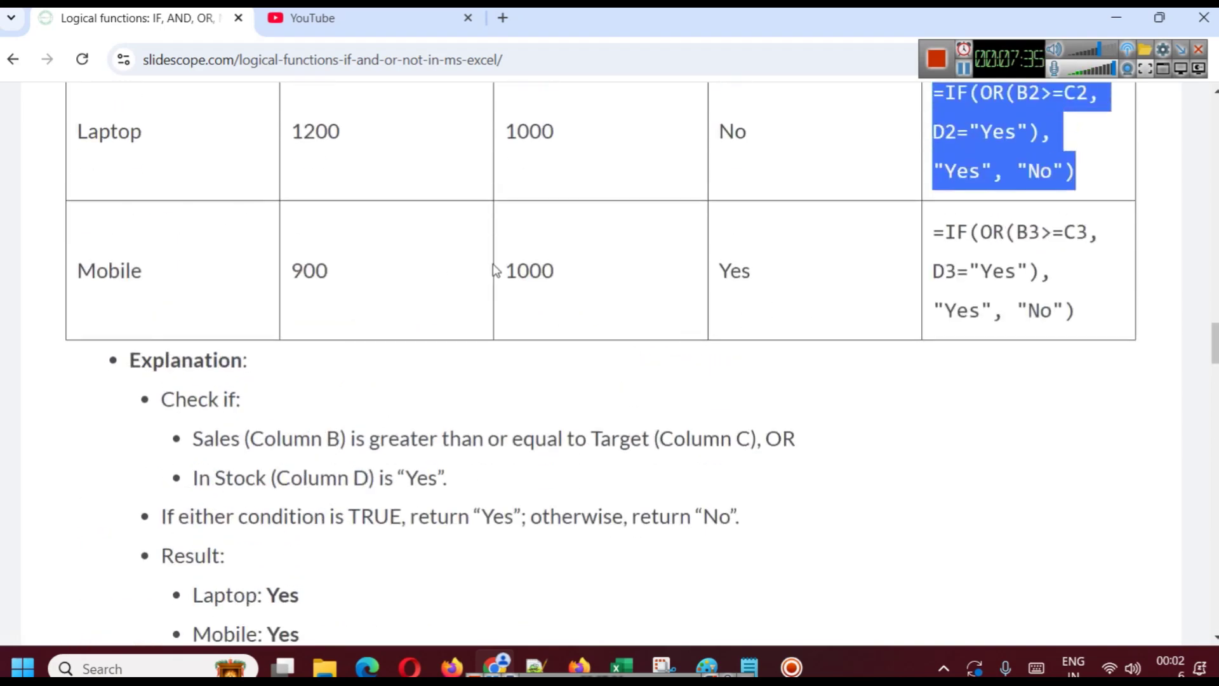
scroll(497, 270, "down", 2)
scroll(494, 269, "up", 3)
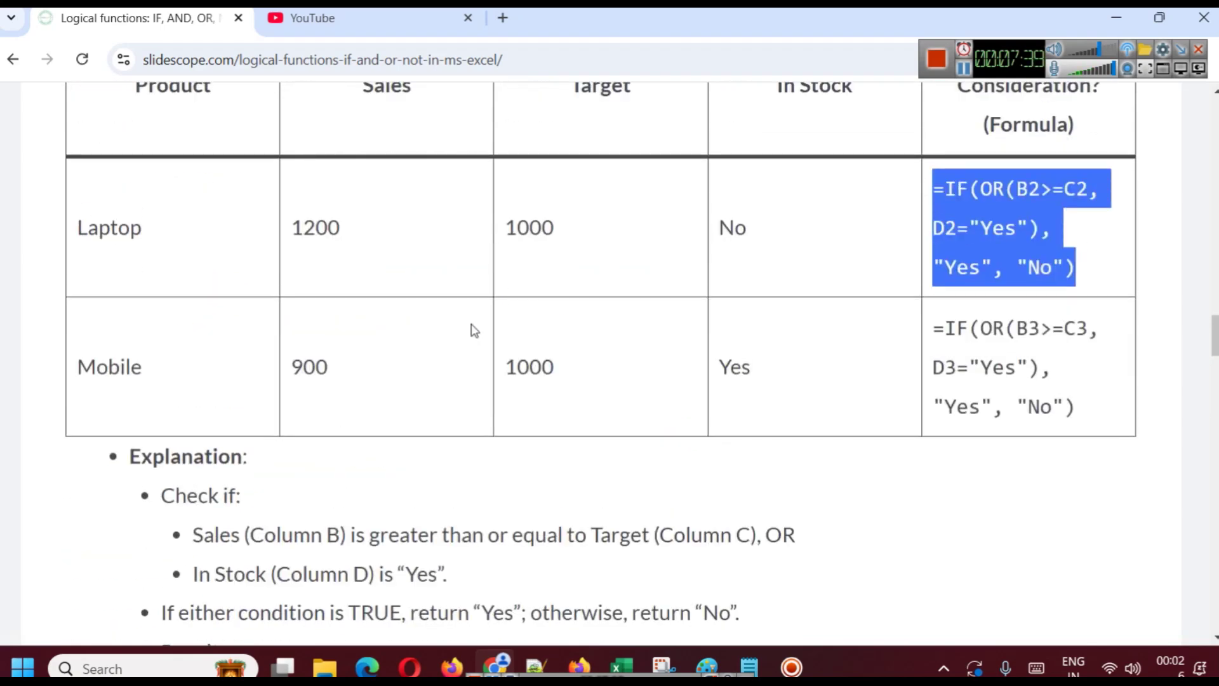
scroll(472, 330, "down", 2)
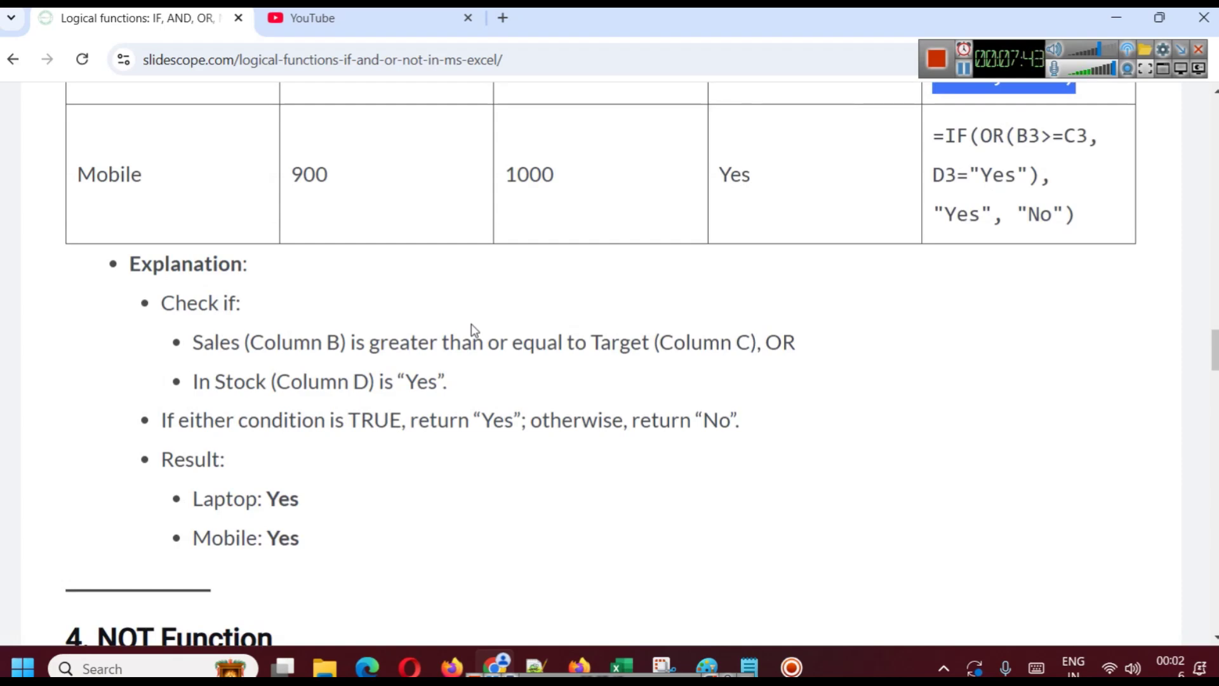
Read the article's NOT Function section, covering its definition, the logical argument in the syntax and the Out of Stock example.
scroll(473, 330, "down", 5)
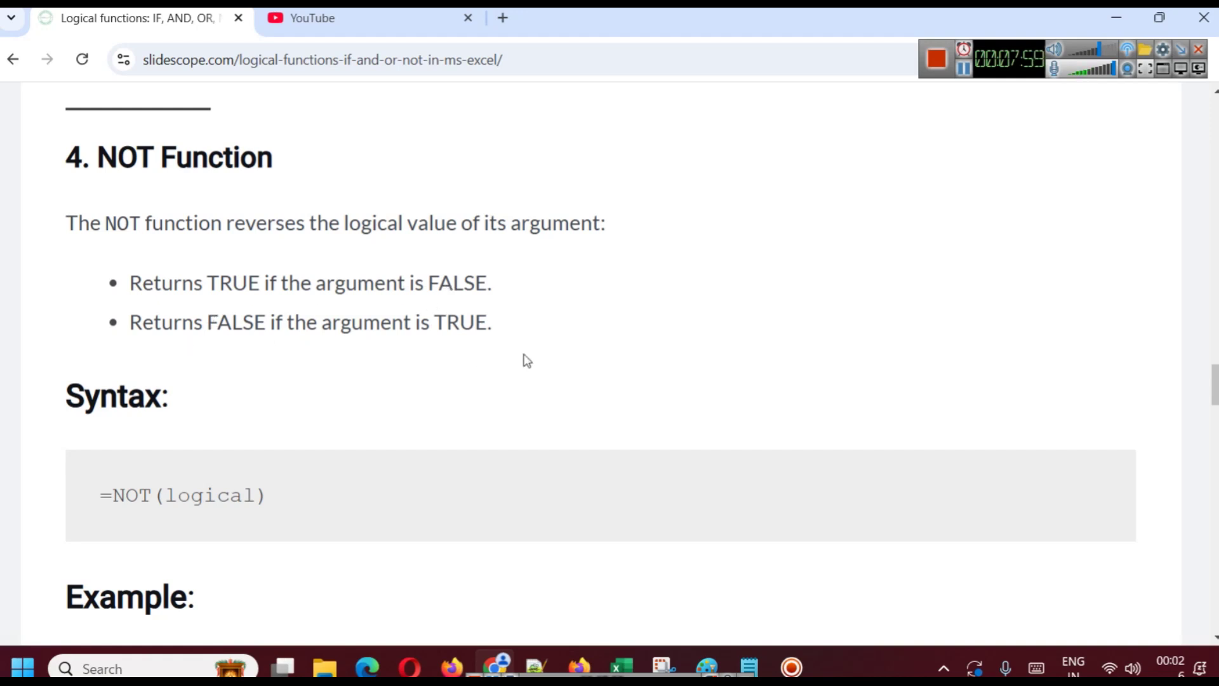
scroll(193, 461, "down", 1)
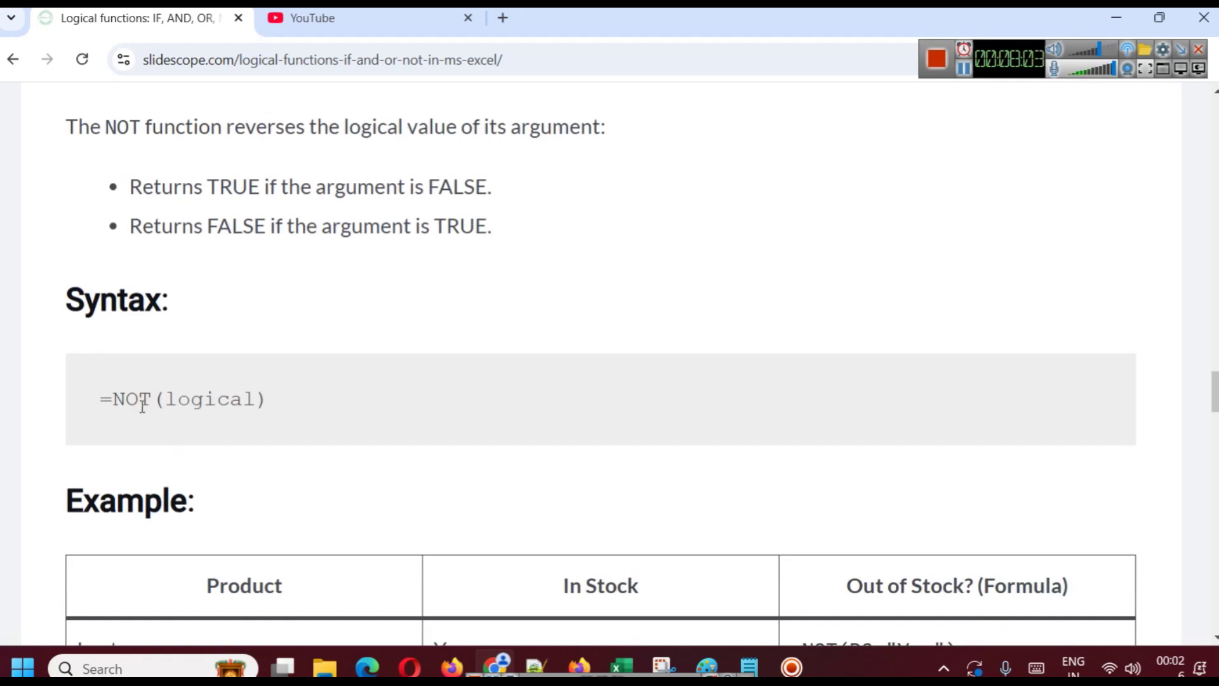
double_click(216, 399)
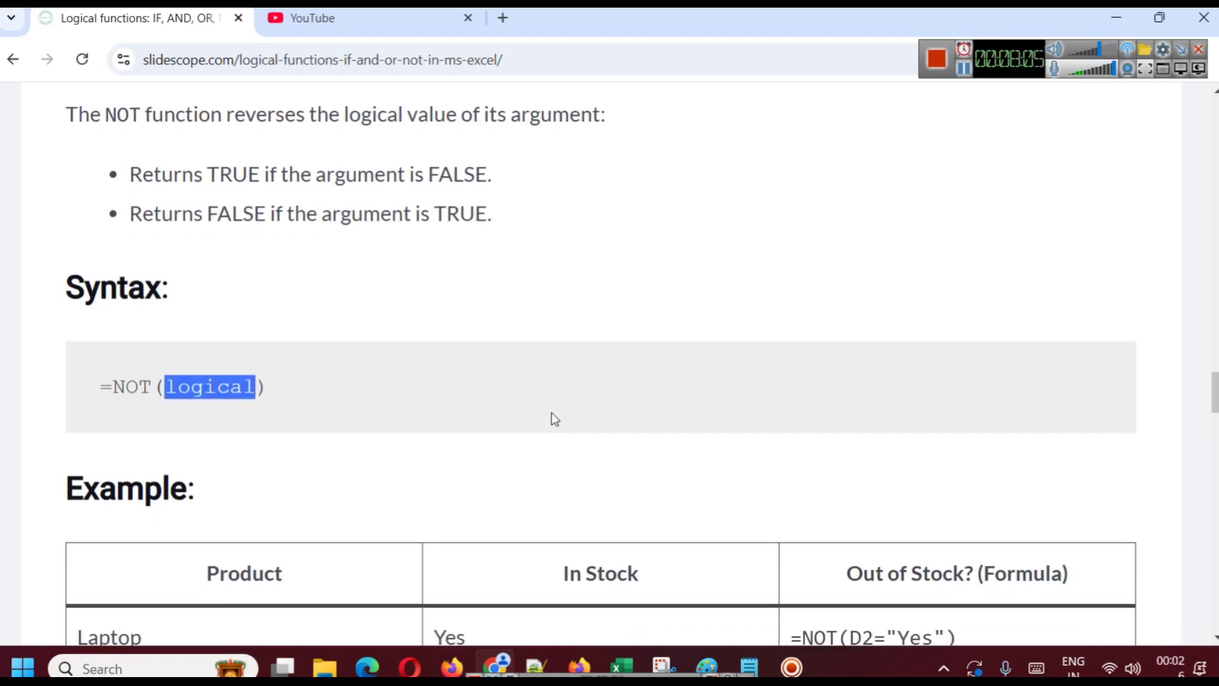
scroll(478, 394, "down", 3)
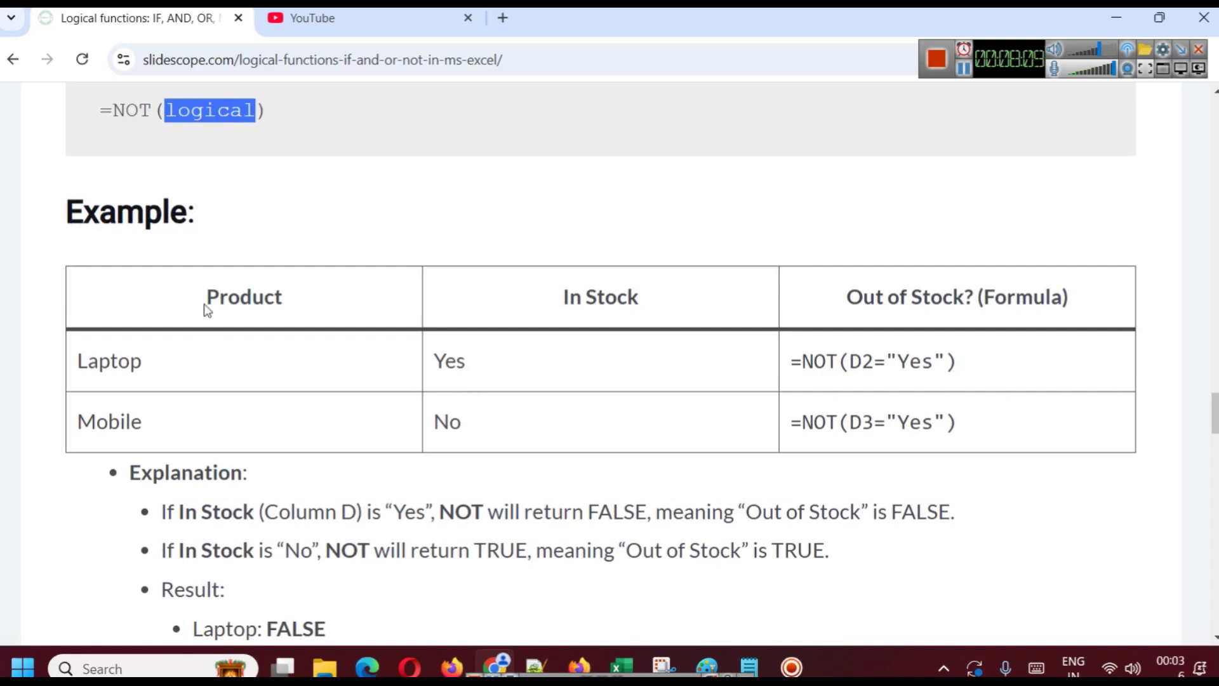
Switch back to Excel and examine the NOT formulas in the Out of Stock? column of the IF,NOT sheet.
left_click(614, 652)
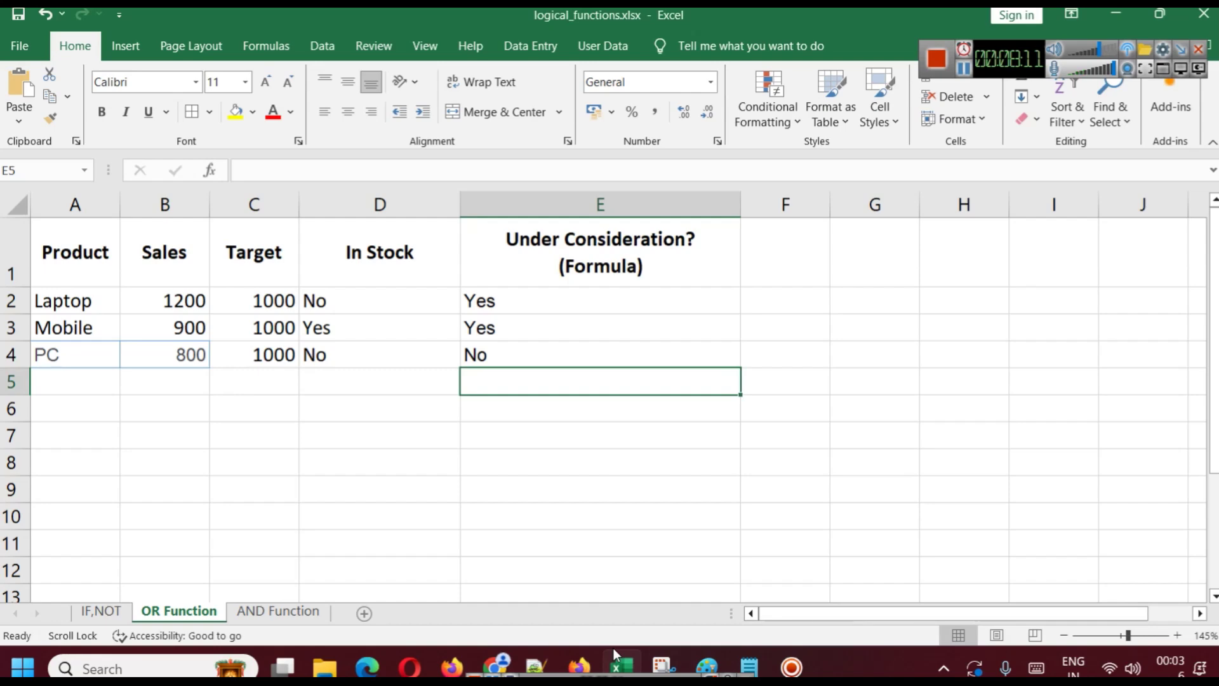
left_click(87, 609)
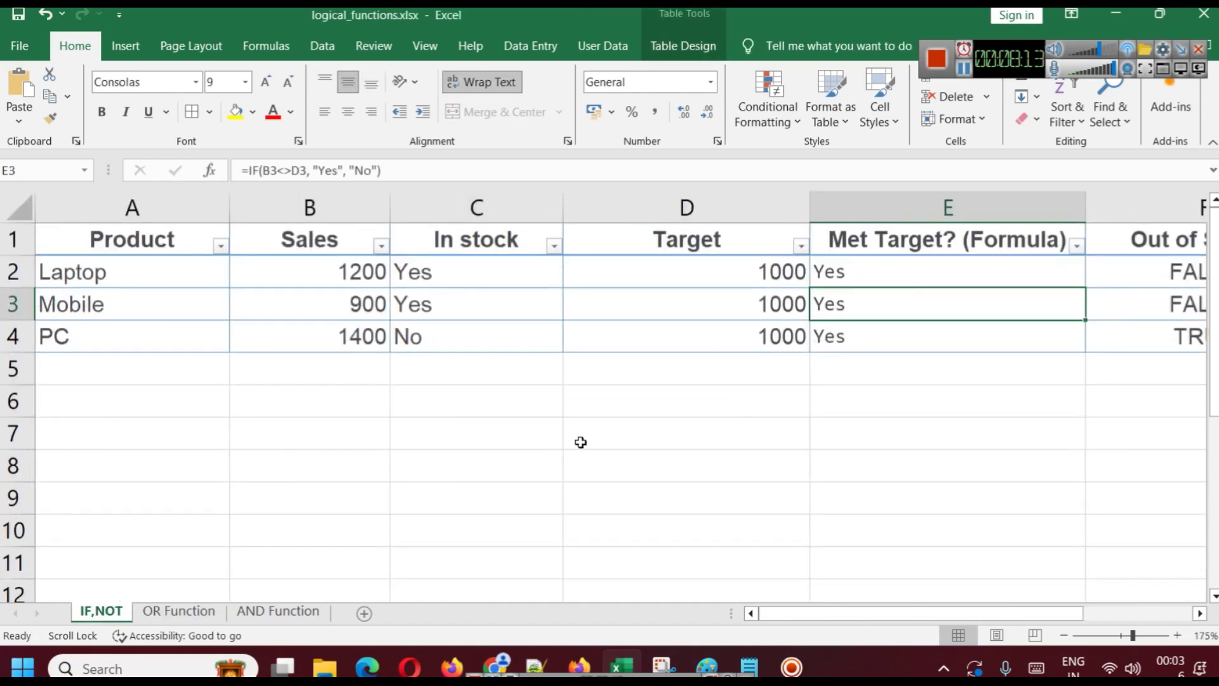
scroll(572, 429, "down", 3, "ctrl")
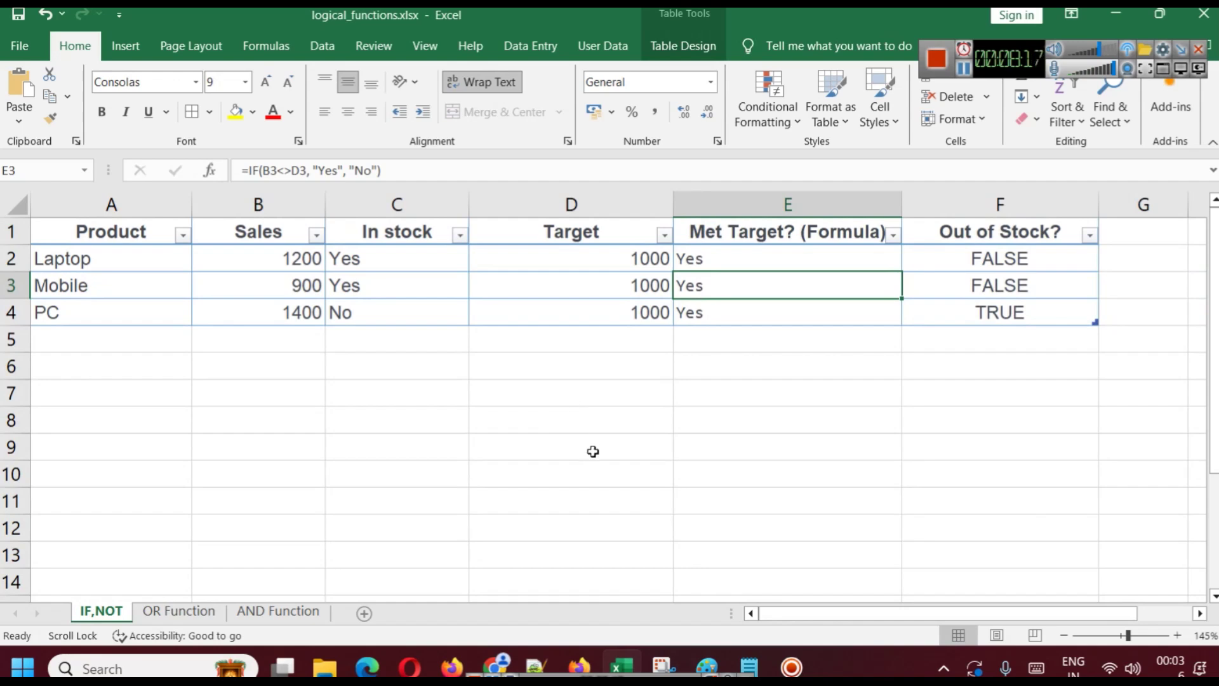
left_click(996, 263)
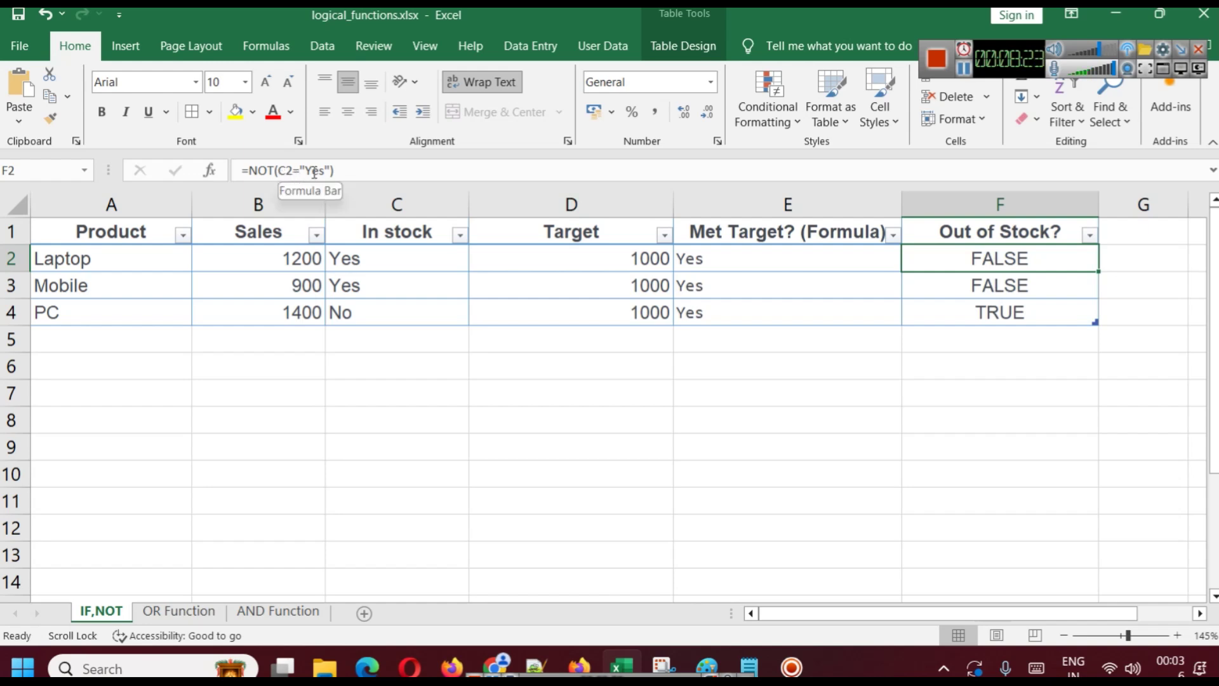
left_click_drag(280, 167, 326, 168)
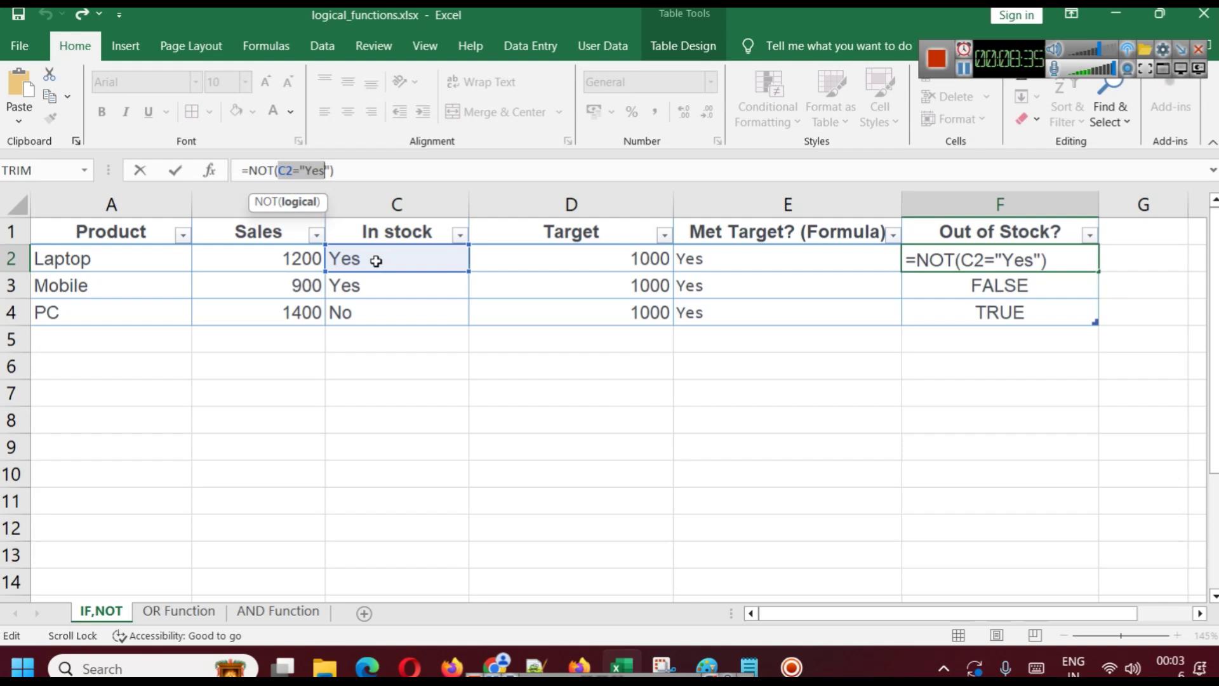
left_click(1061, 266)
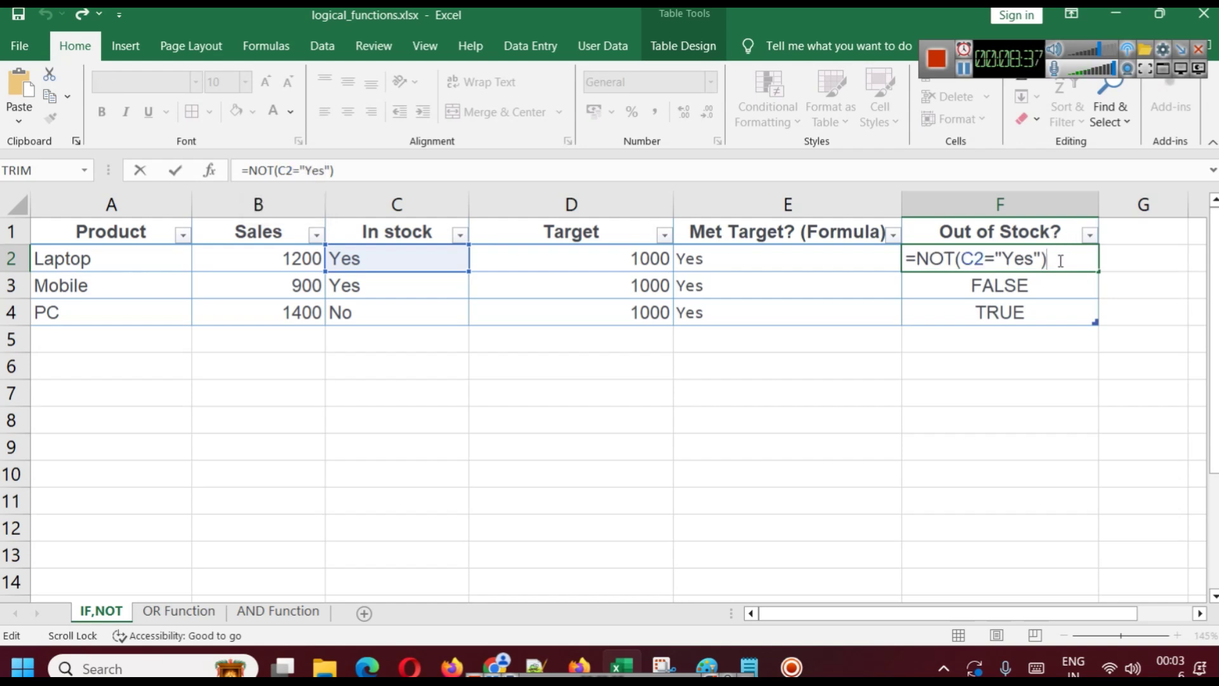
left_click(1044, 296)
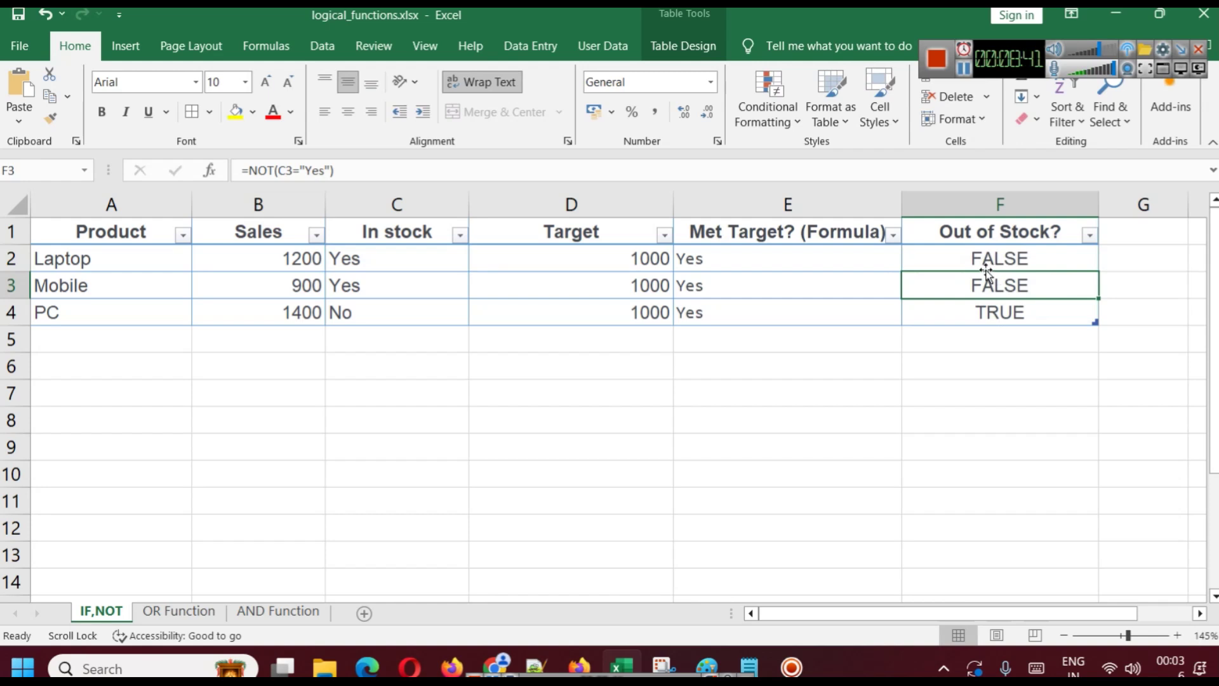
double_click(1079, 267)
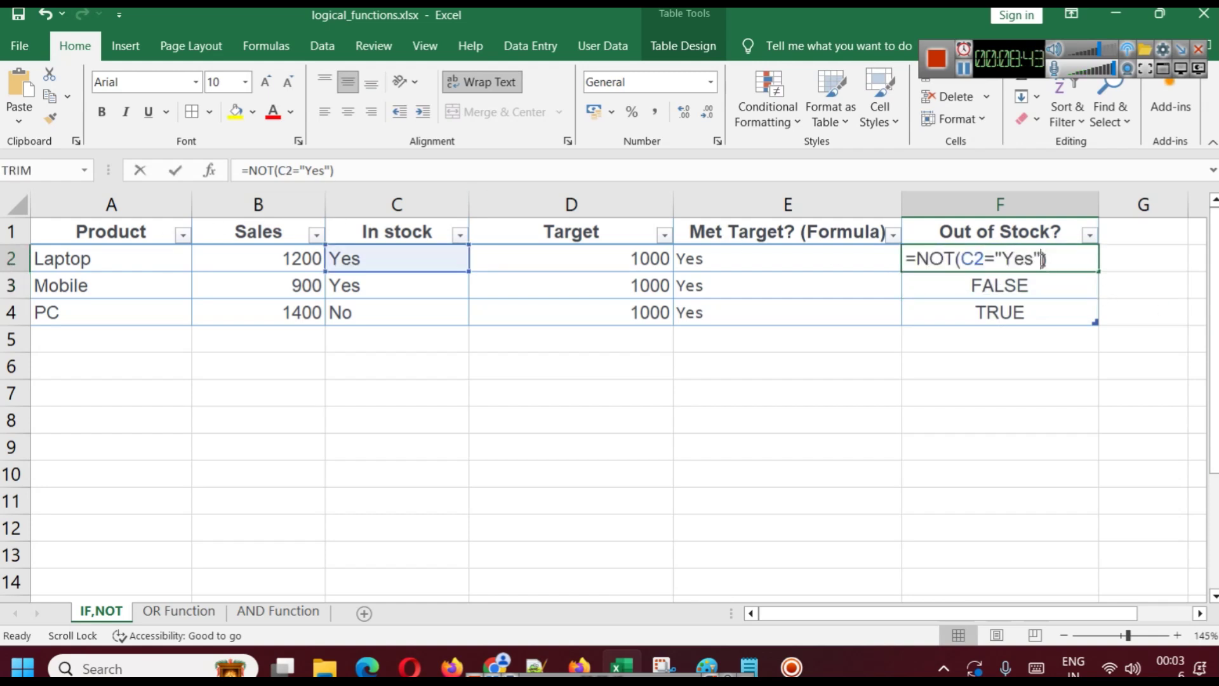
left_click(1075, 394)
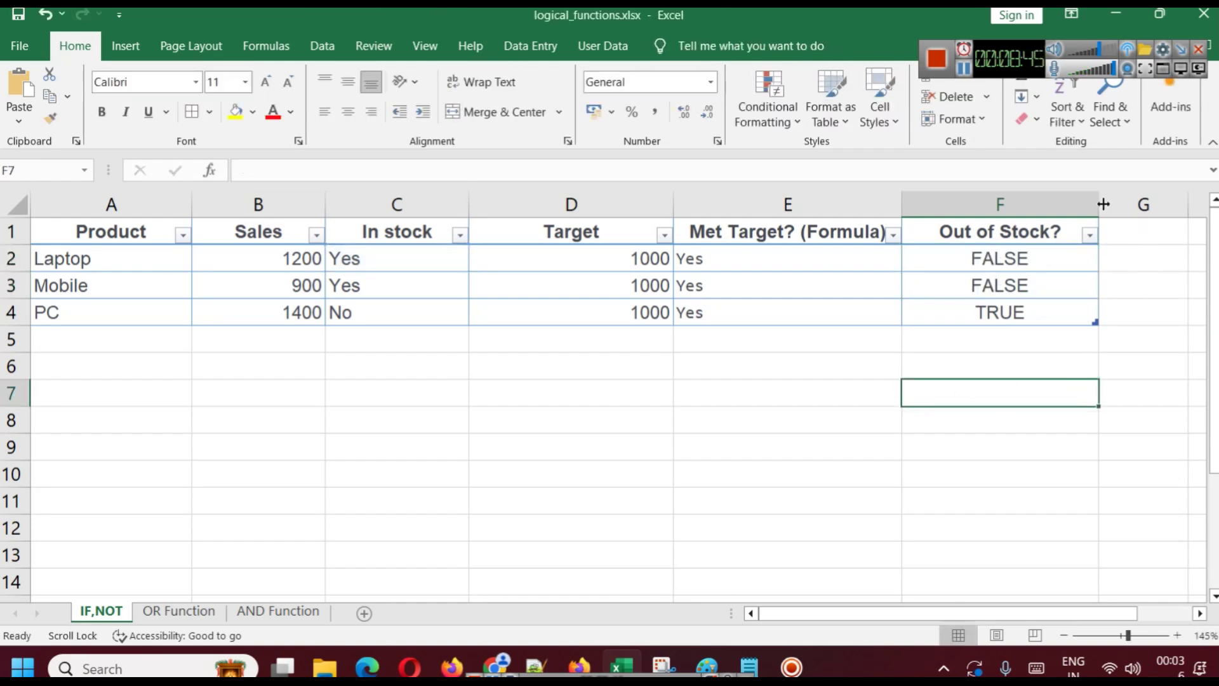
Enter the condition C2="Yes" without a leading equals sign in G2, beside the Laptop row's Out of Stock? value.
left_click_drag(1066, 613, 1121, 614)
double_click(985, 258)
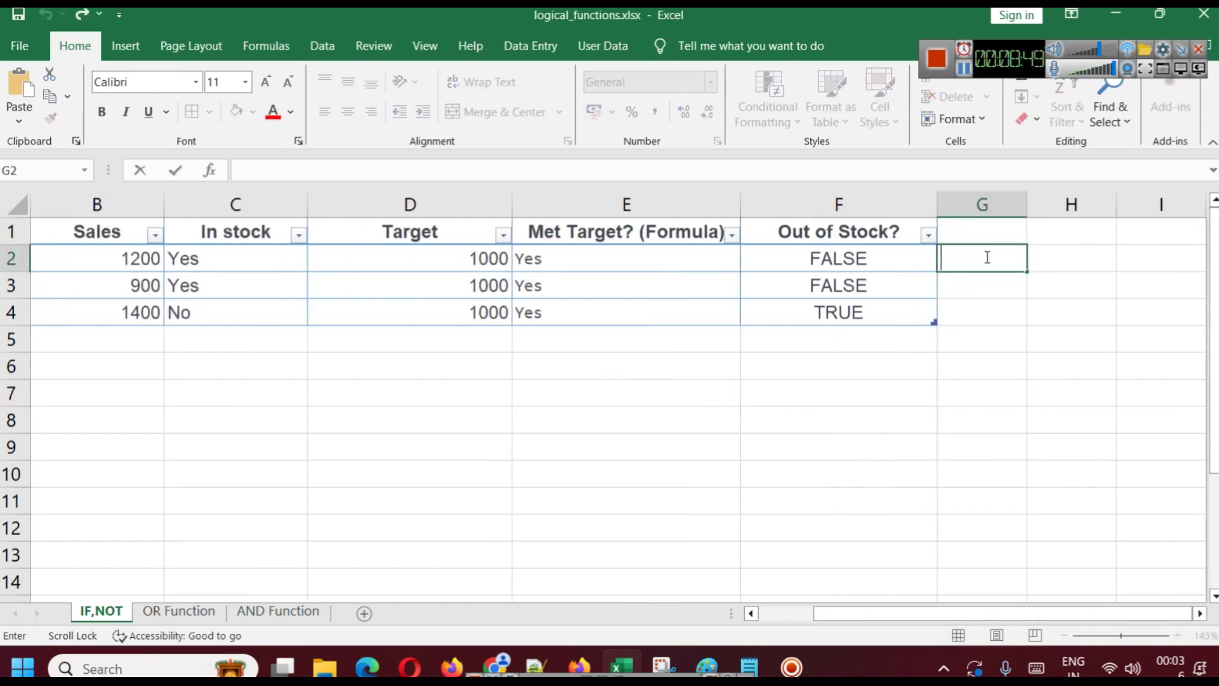
type("C2=\"\"")
scroll(987, 257, "left", 3)
type("Yes")
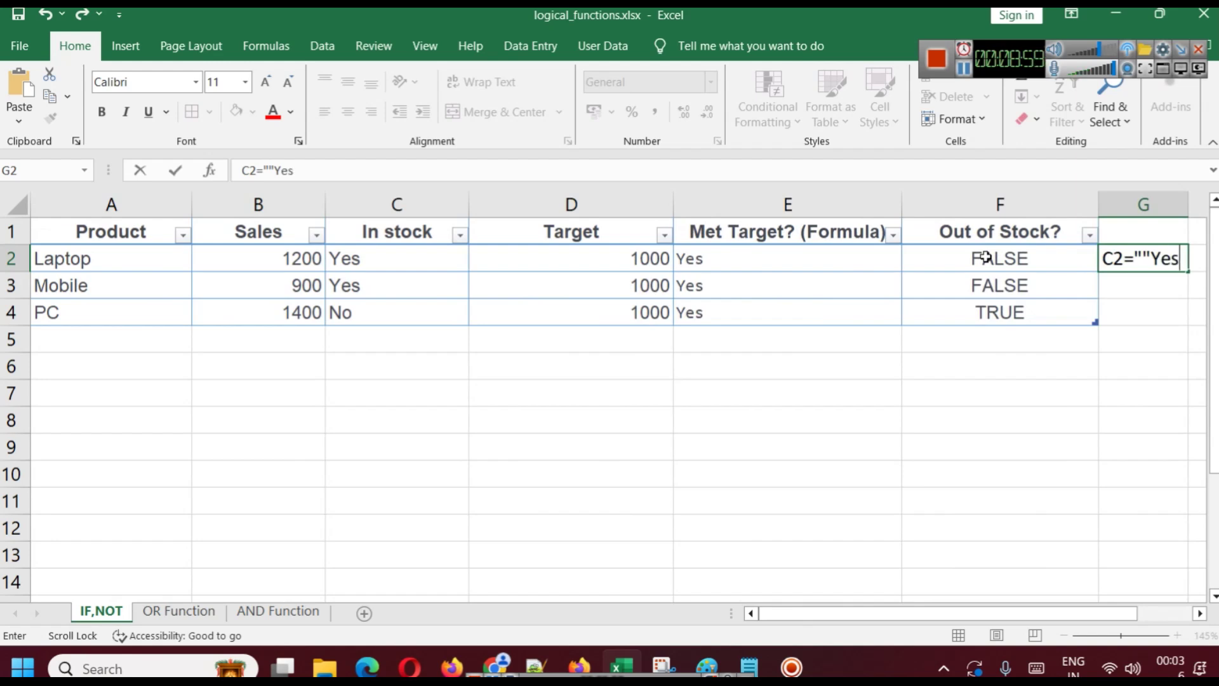
left_click(270, 172)
key("Delete")
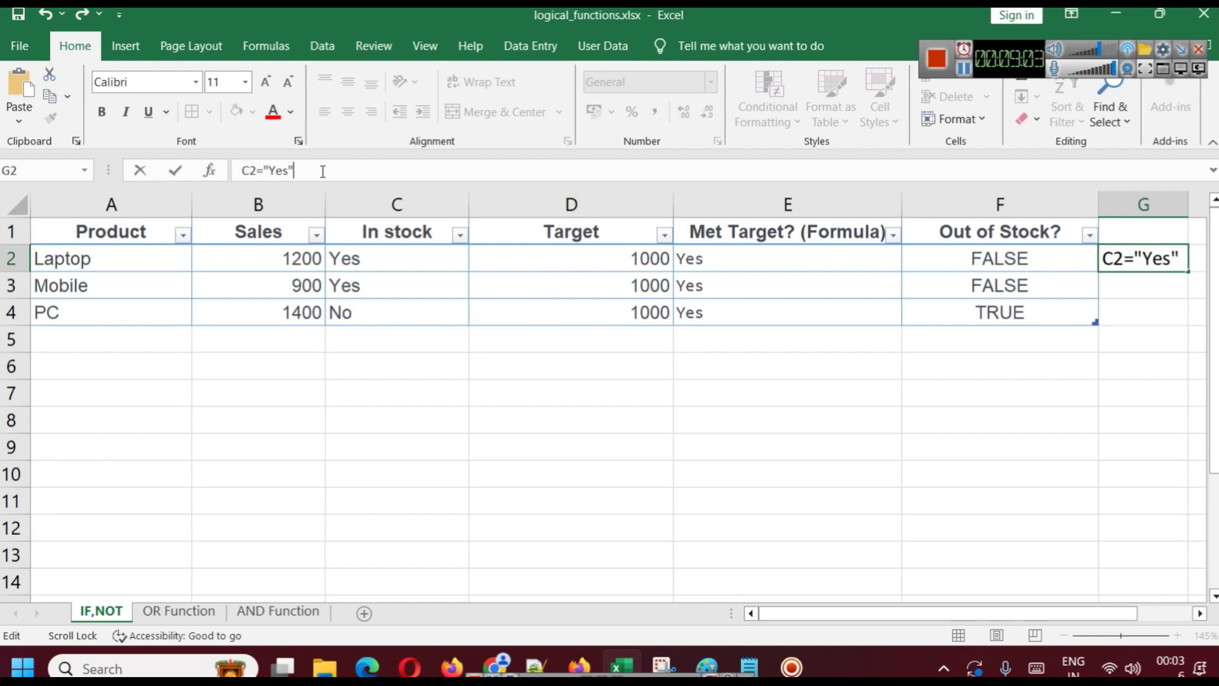
key("Return")
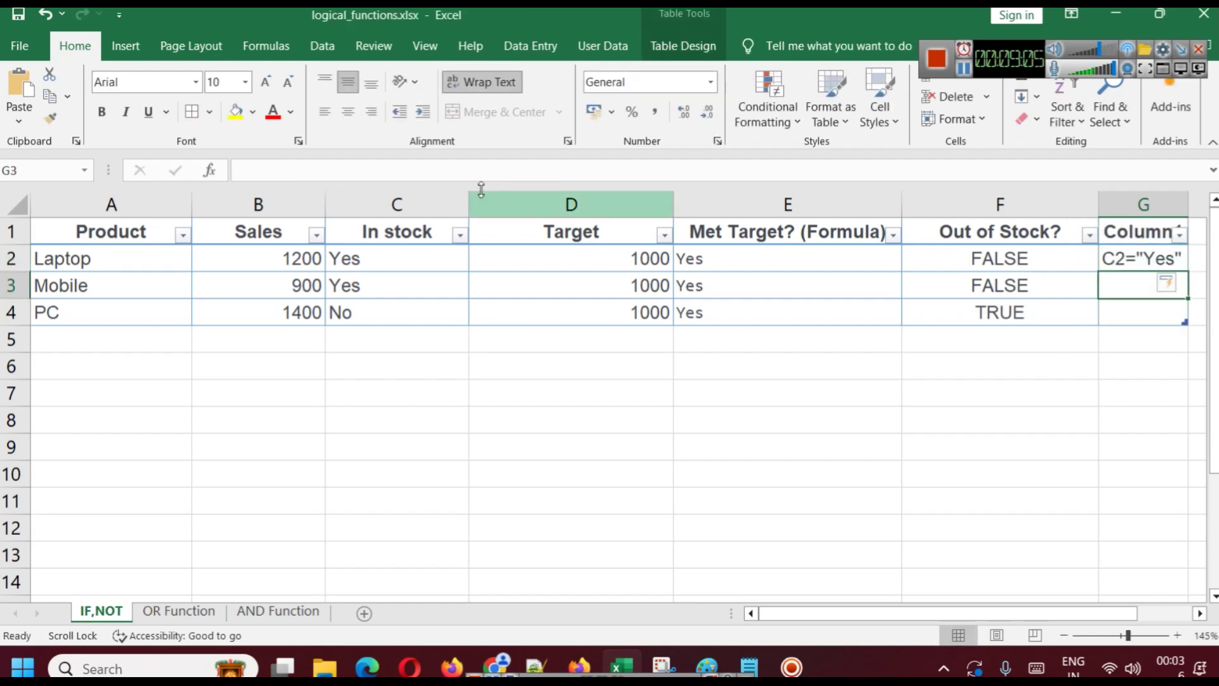
left_click(1130, 259)
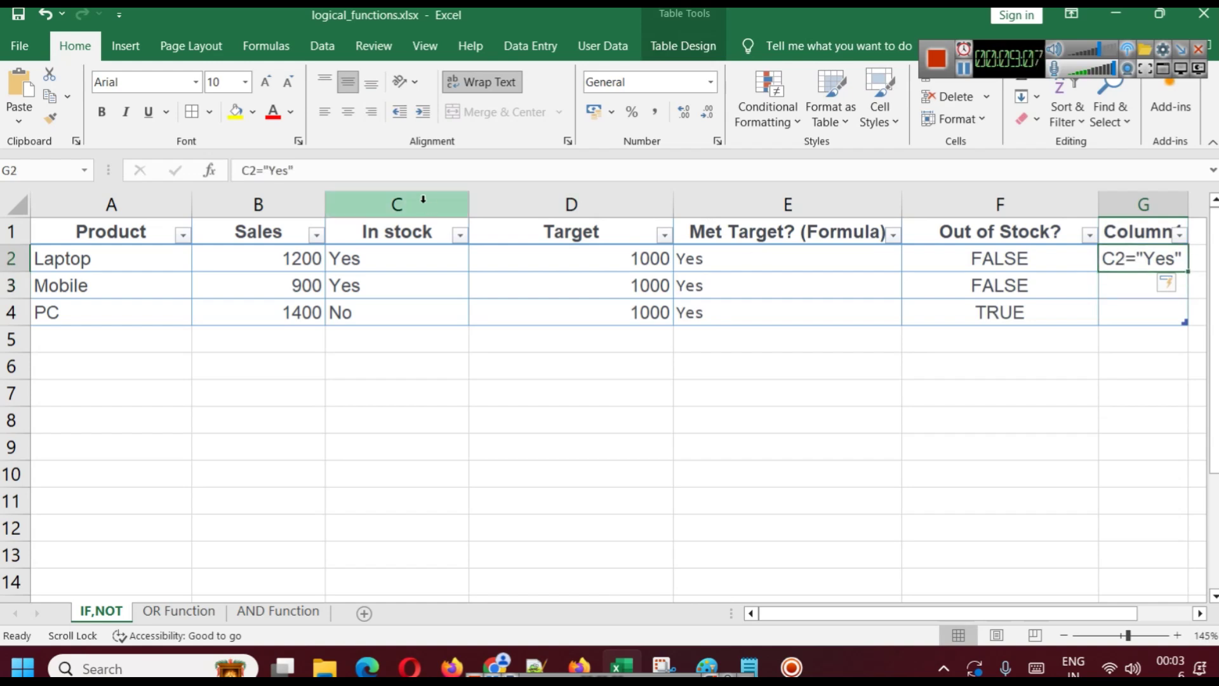
Turn the condition text in G2 into the formula =(C2="Yes").
left_click(244, 170)
type("=(")
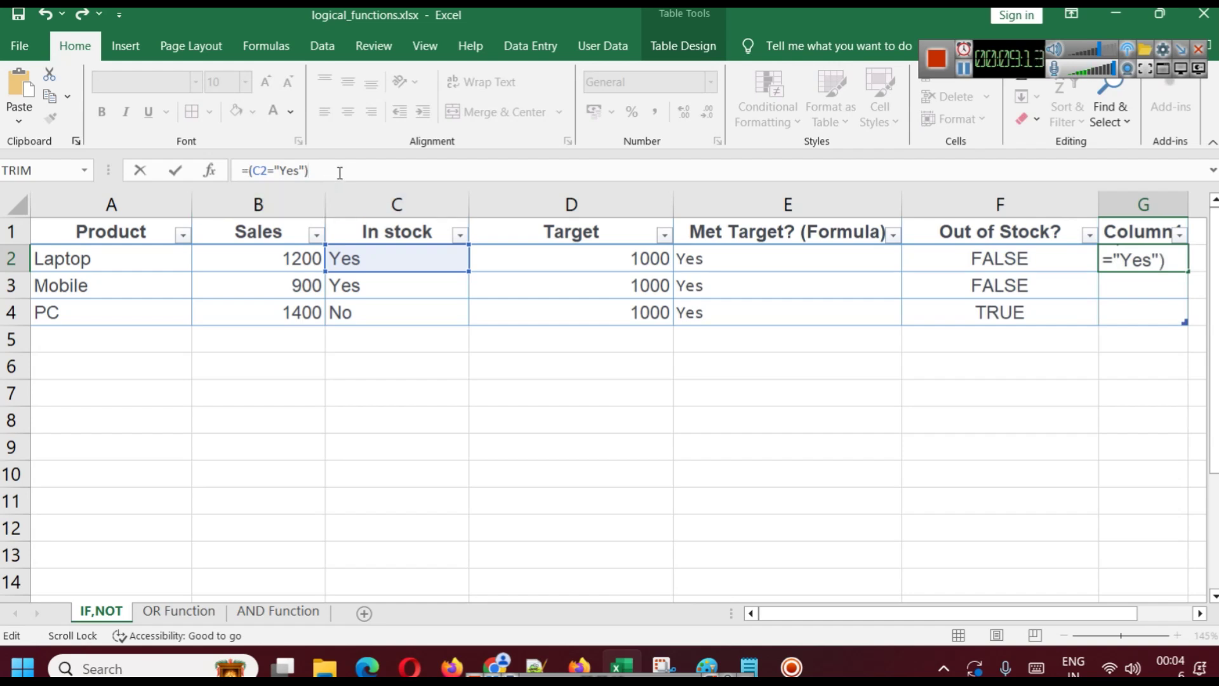
key("Return")
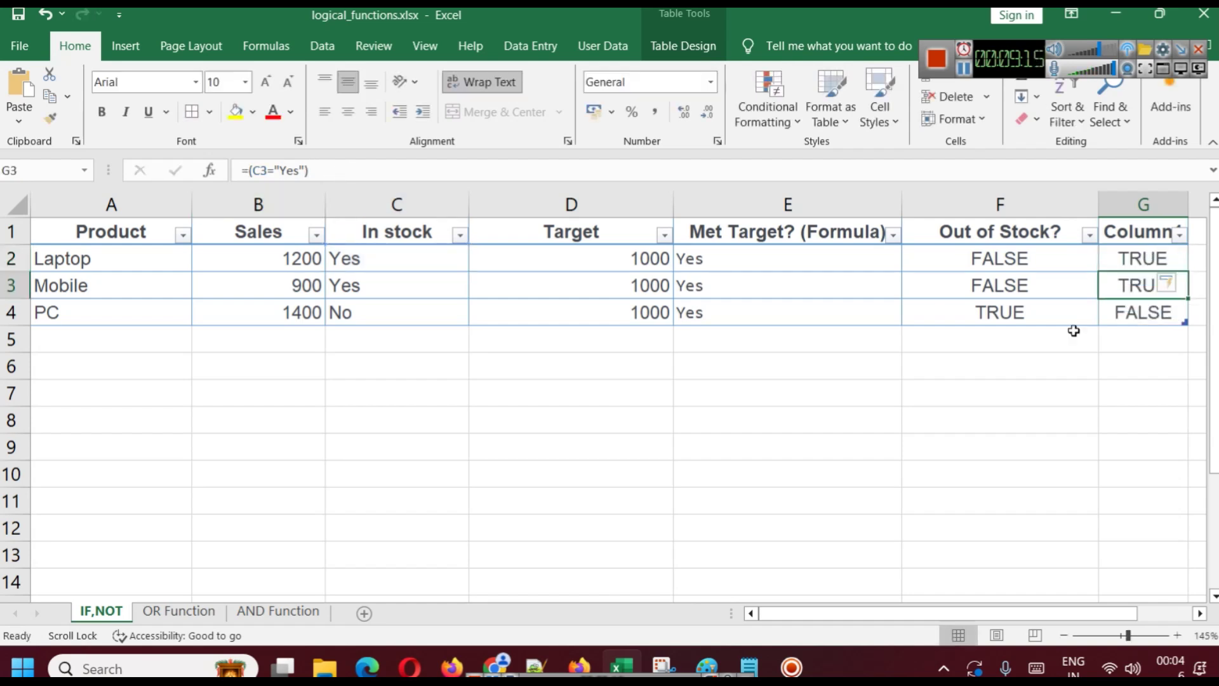
Compare the plain conditions in column G with the NOT formulas under Out of Stock? row by row, fitting column G's width to its contents.
left_click(1132, 256)
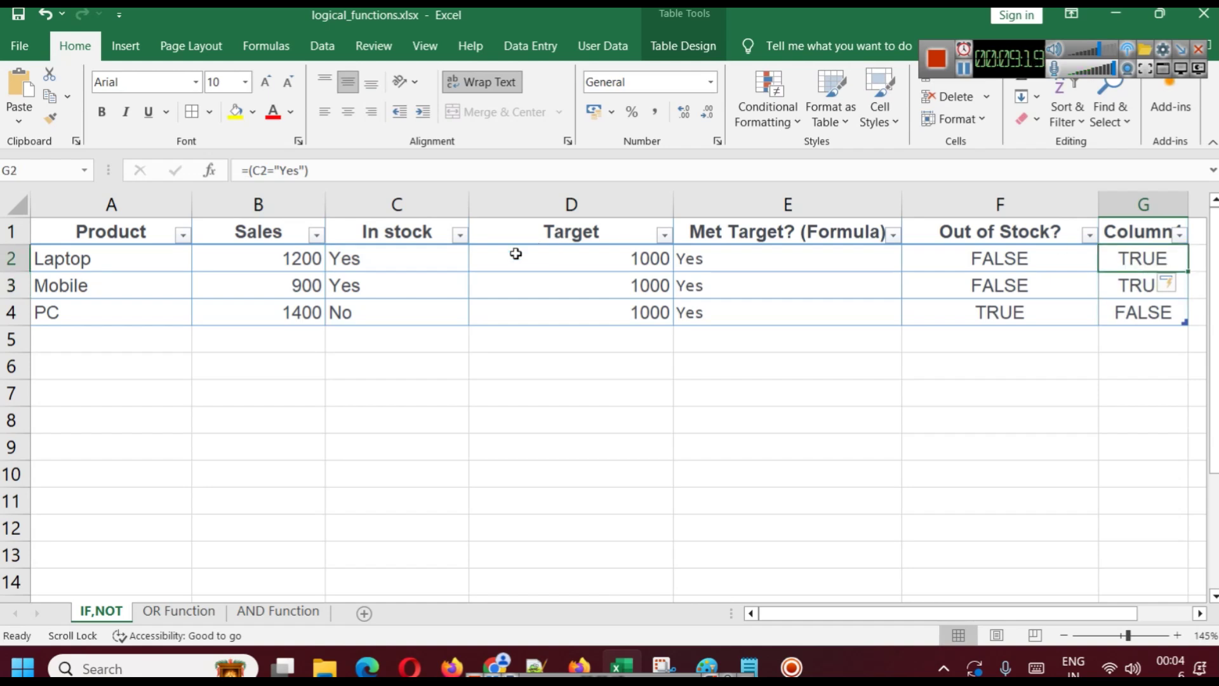
left_click(971, 257)
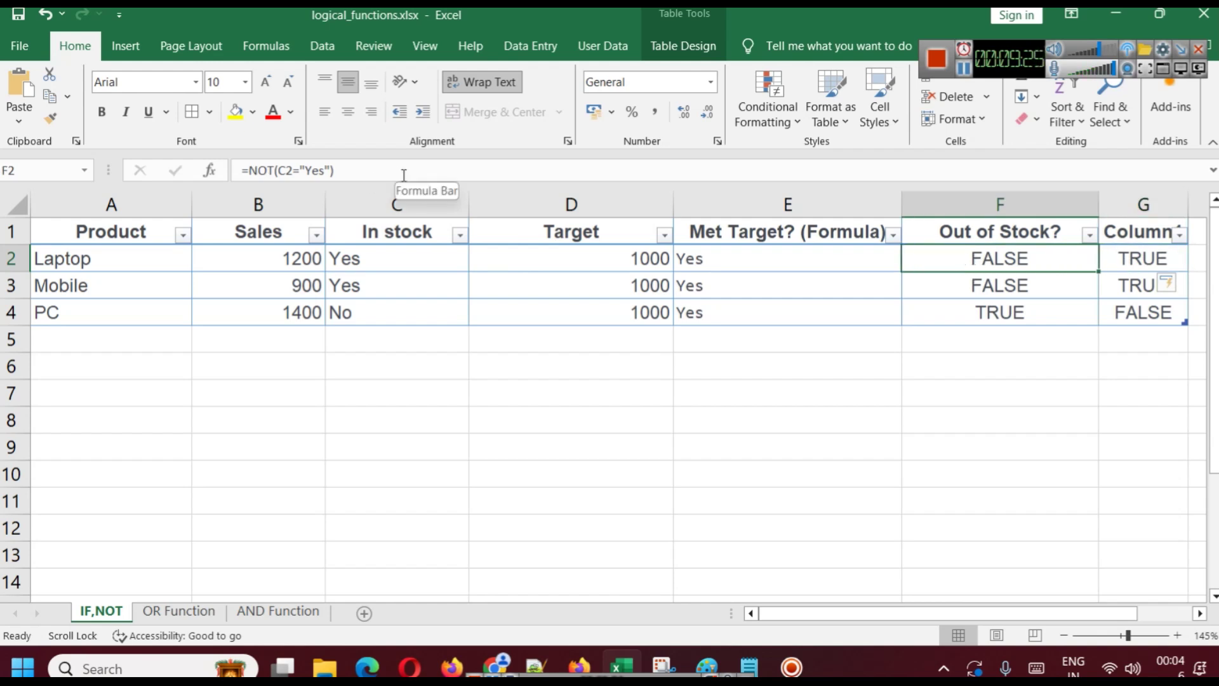
left_click(1008, 284)
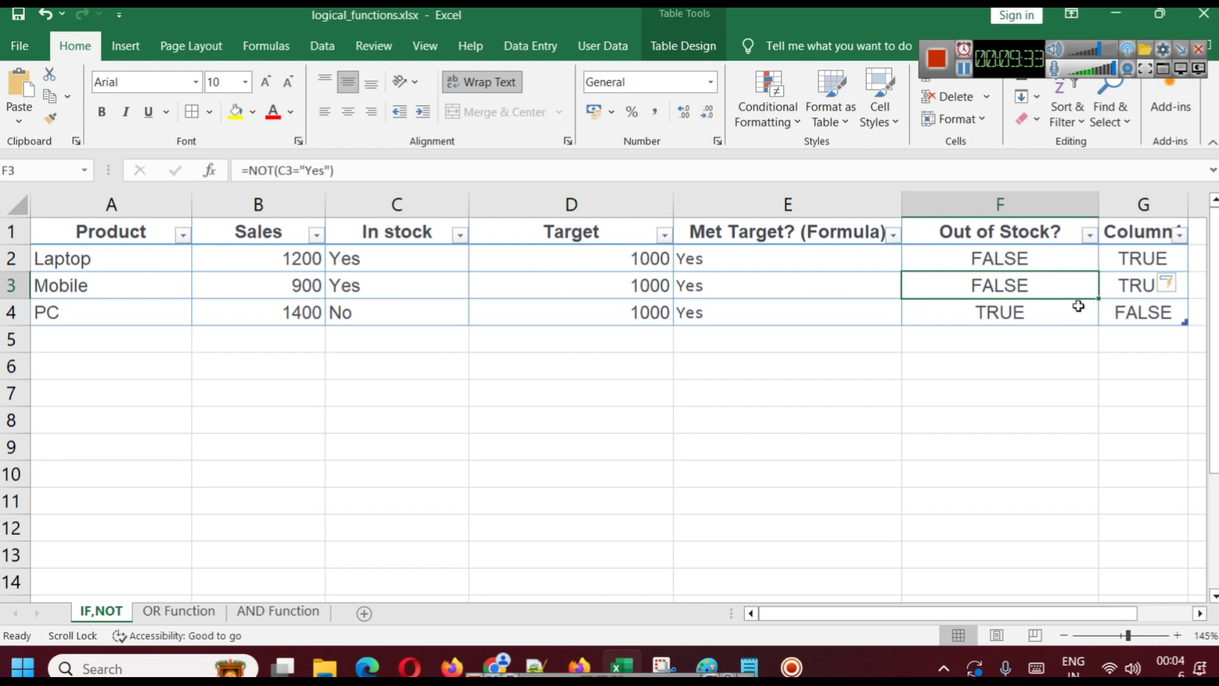
left_click(1135, 289)
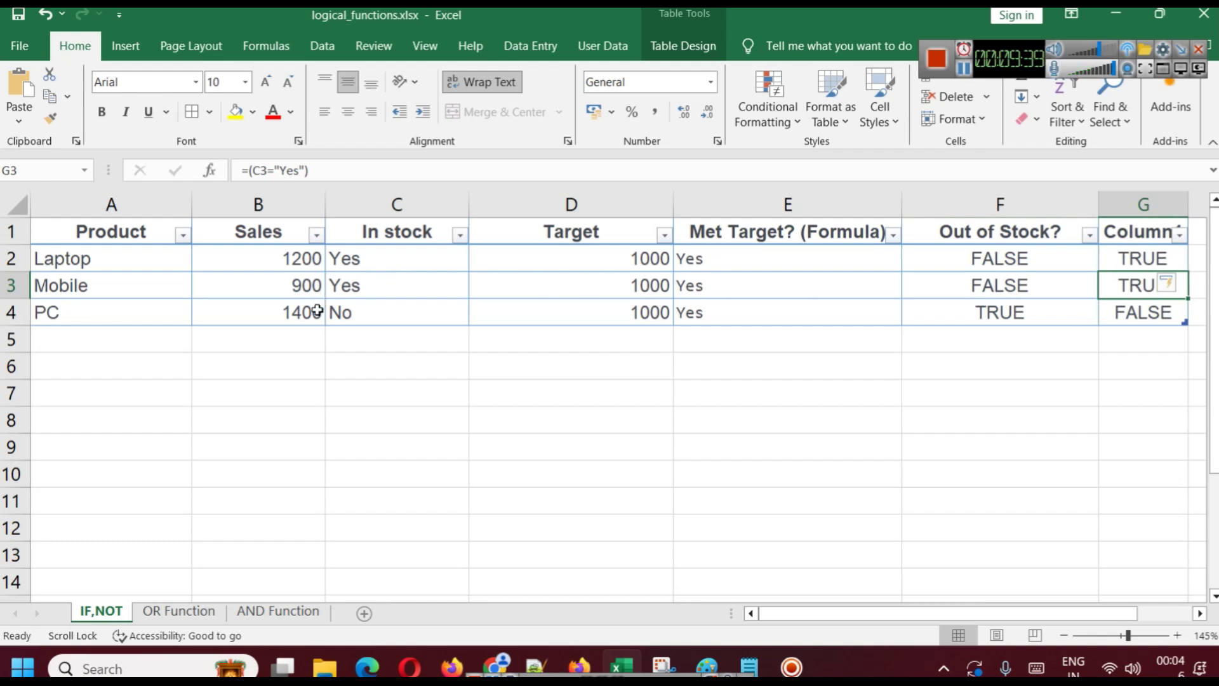
left_click(971, 314)
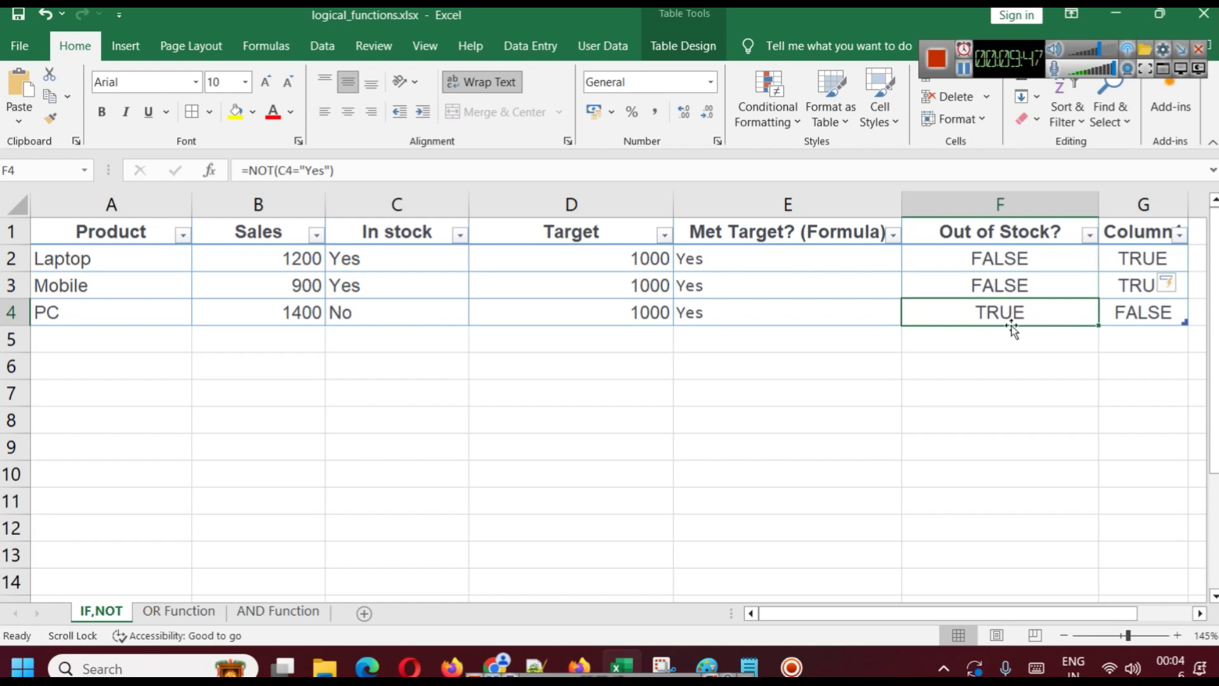
left_click(1170, 318)
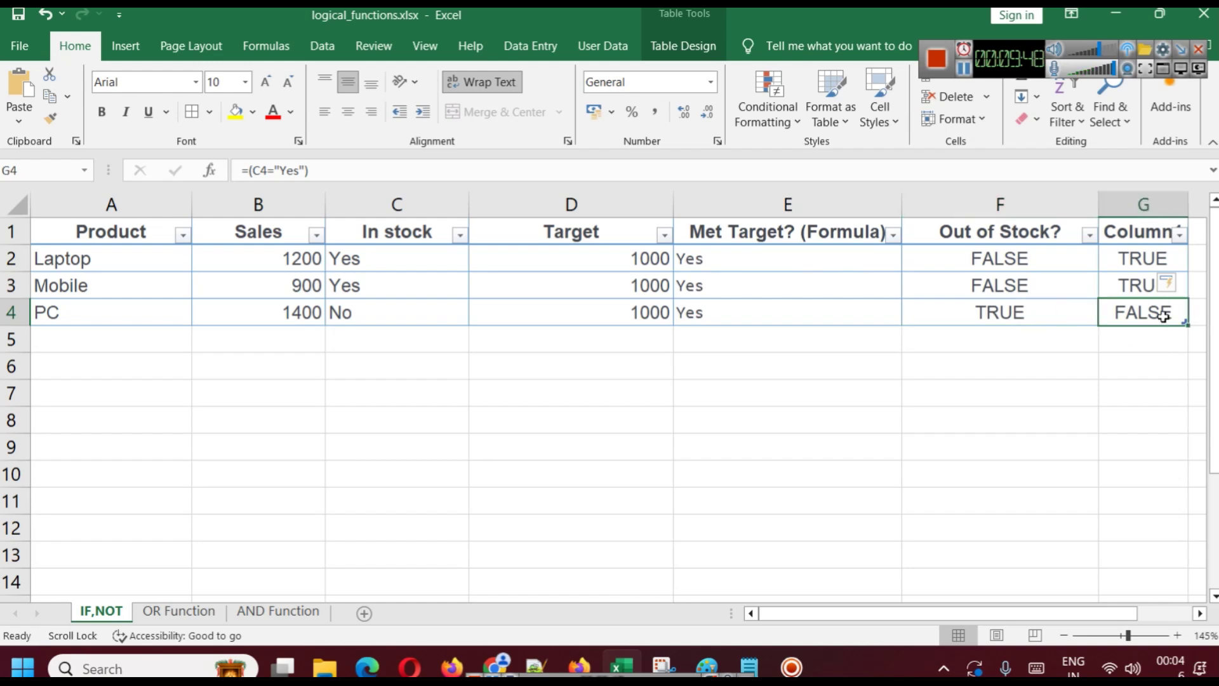
double_click(1196, 200)
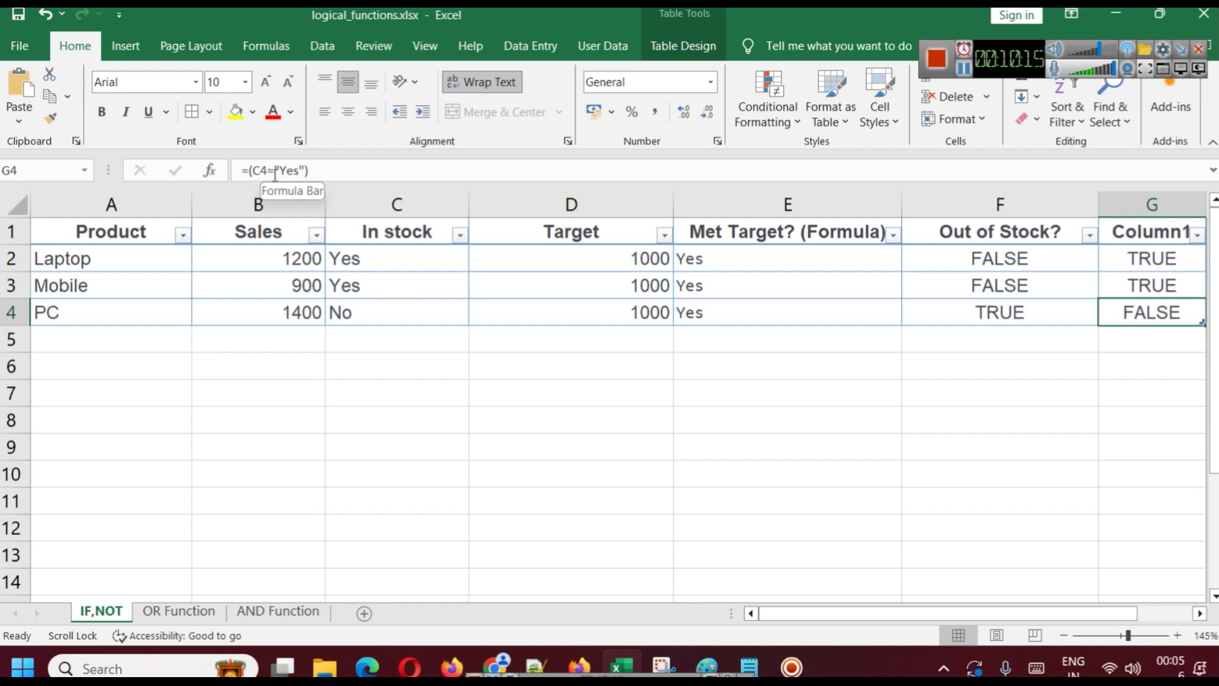
left_click(978, 320)
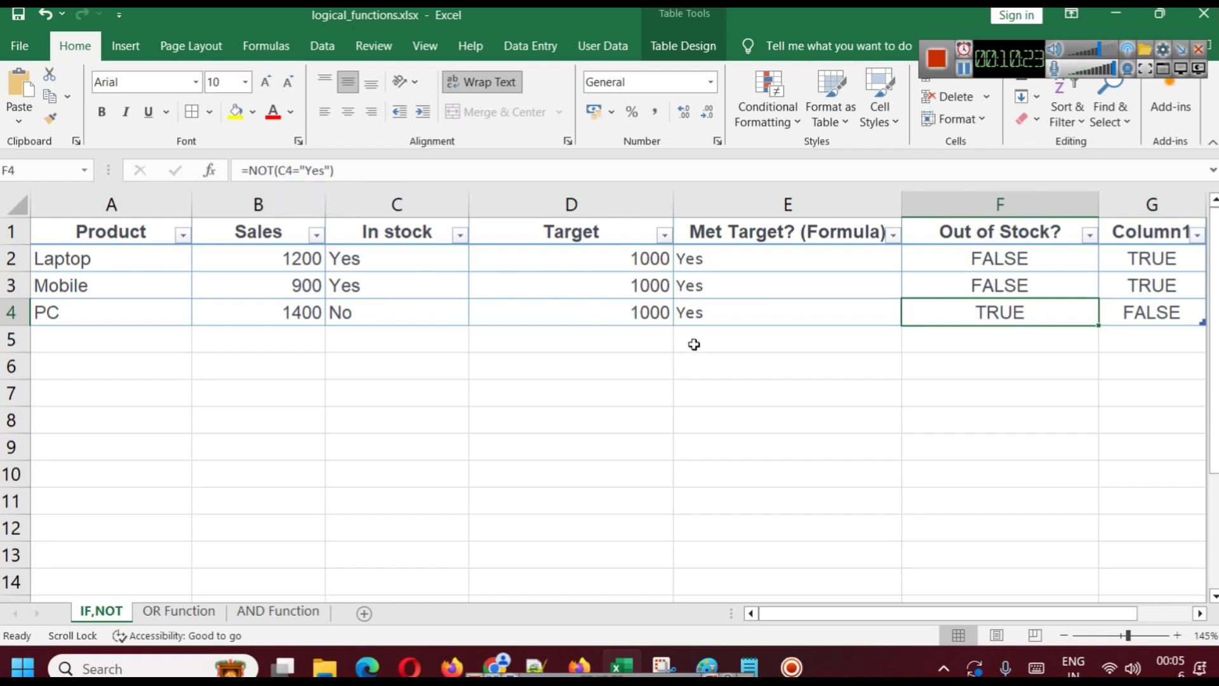
Switch to the logical functions article in Chrome, skim its function sections and read the Combination Example's scenario.
left_click(496, 664)
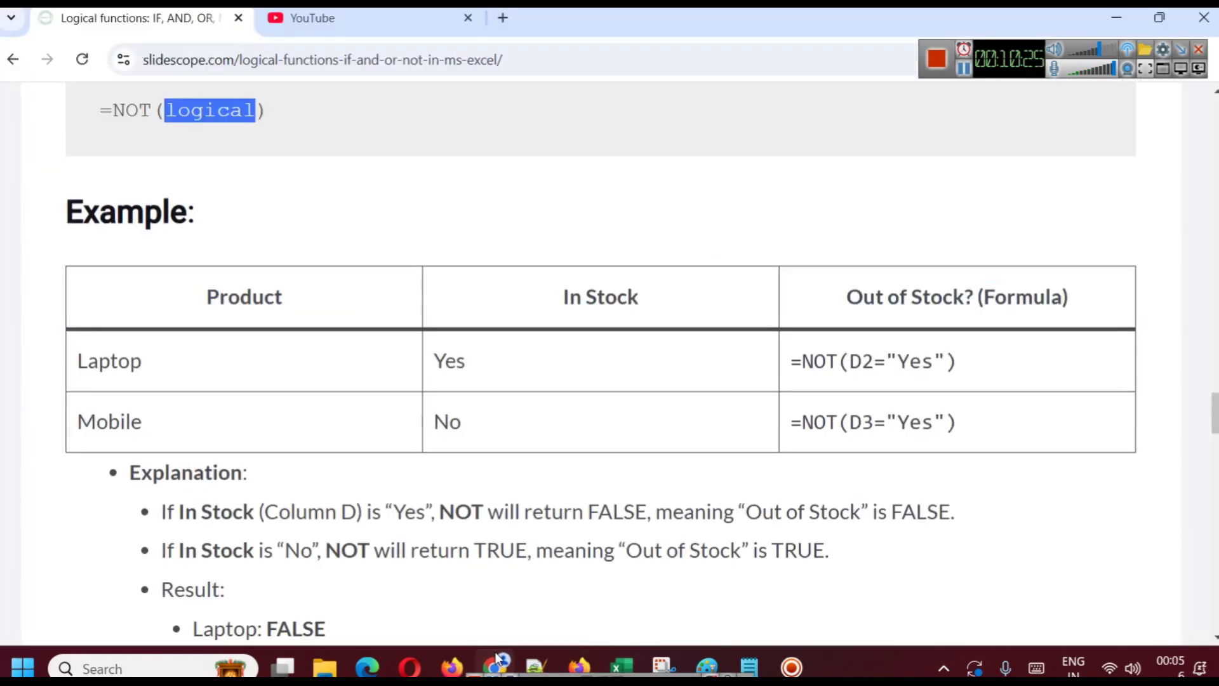
scroll(389, 430, "down", 6)
scroll(381, 429, "up", 10)
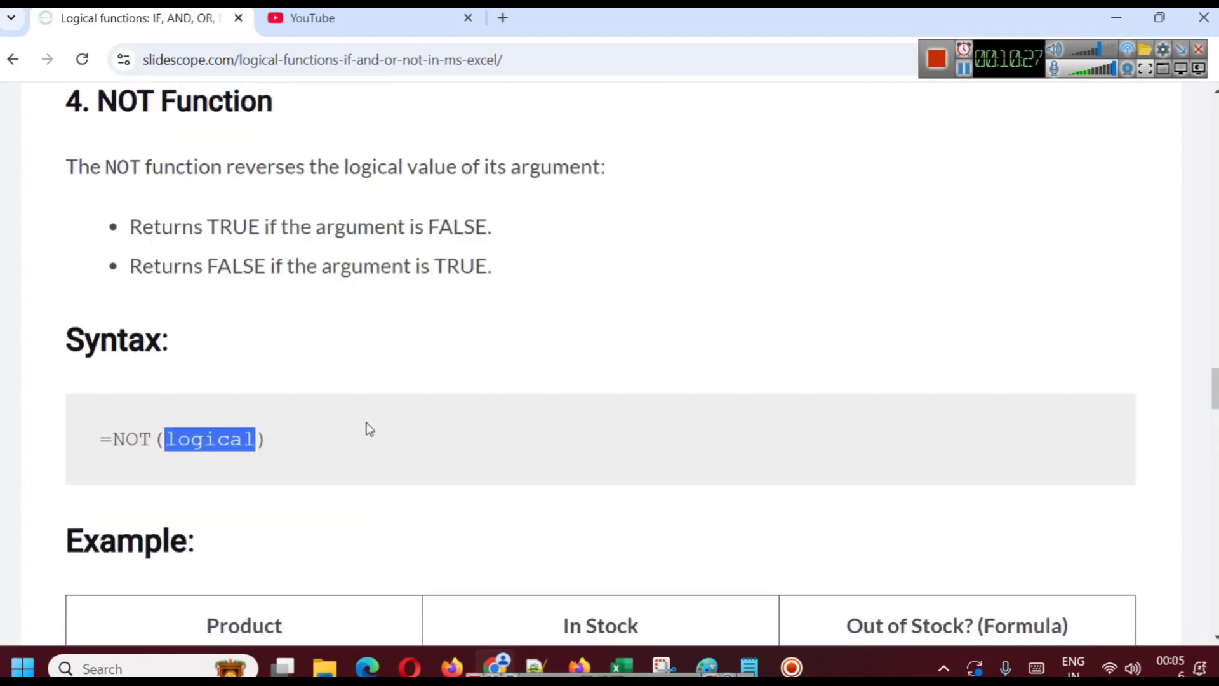
scroll(369, 430, "up", 10)
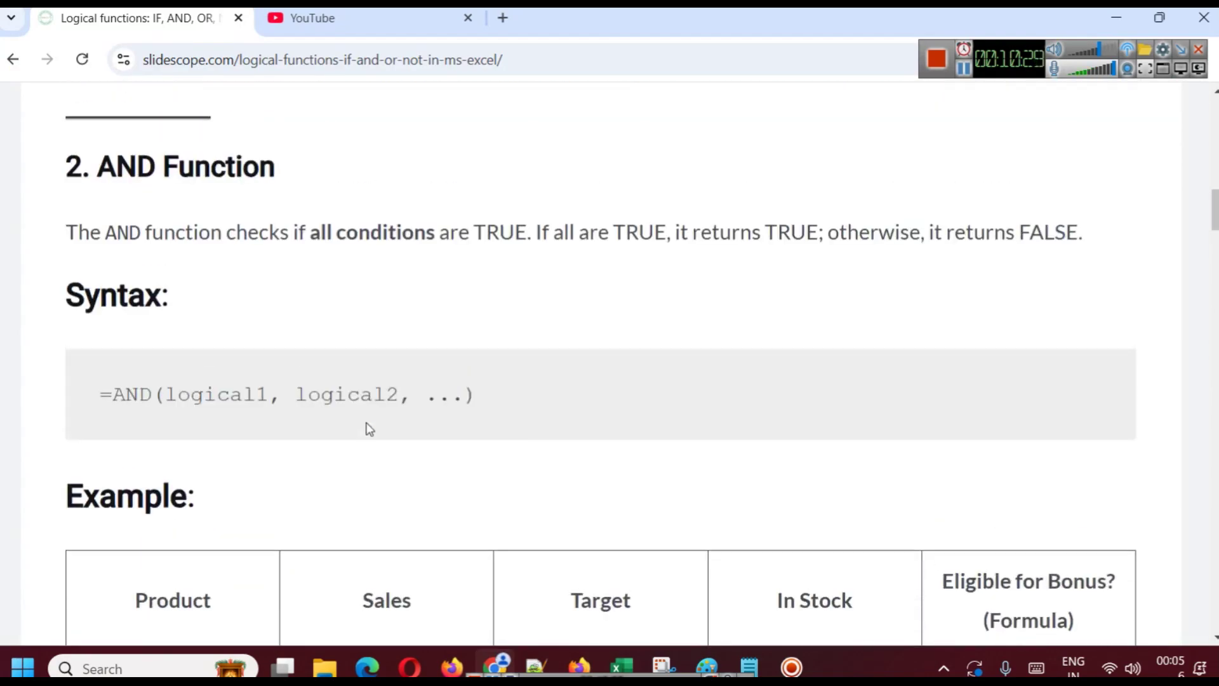
scroll(369, 429, "up", 10)
scroll(233, 323, "down", 4)
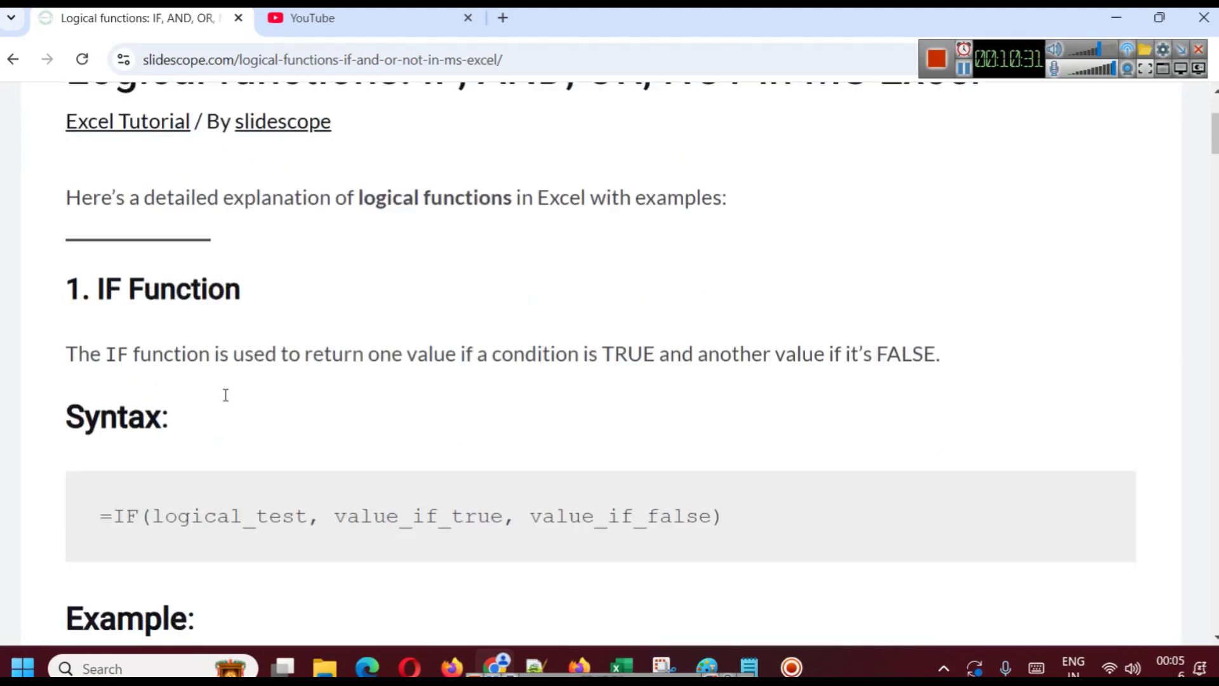
scroll(233, 323, "down", 15)
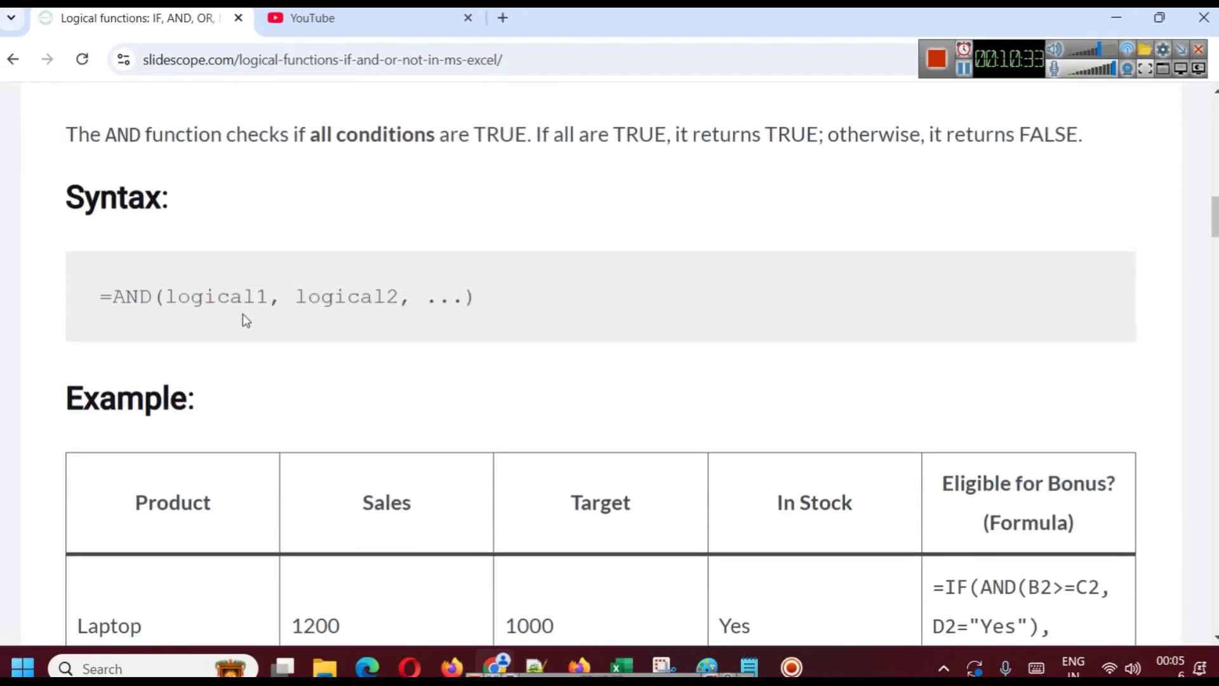
scroll(247, 321, "down", 15)
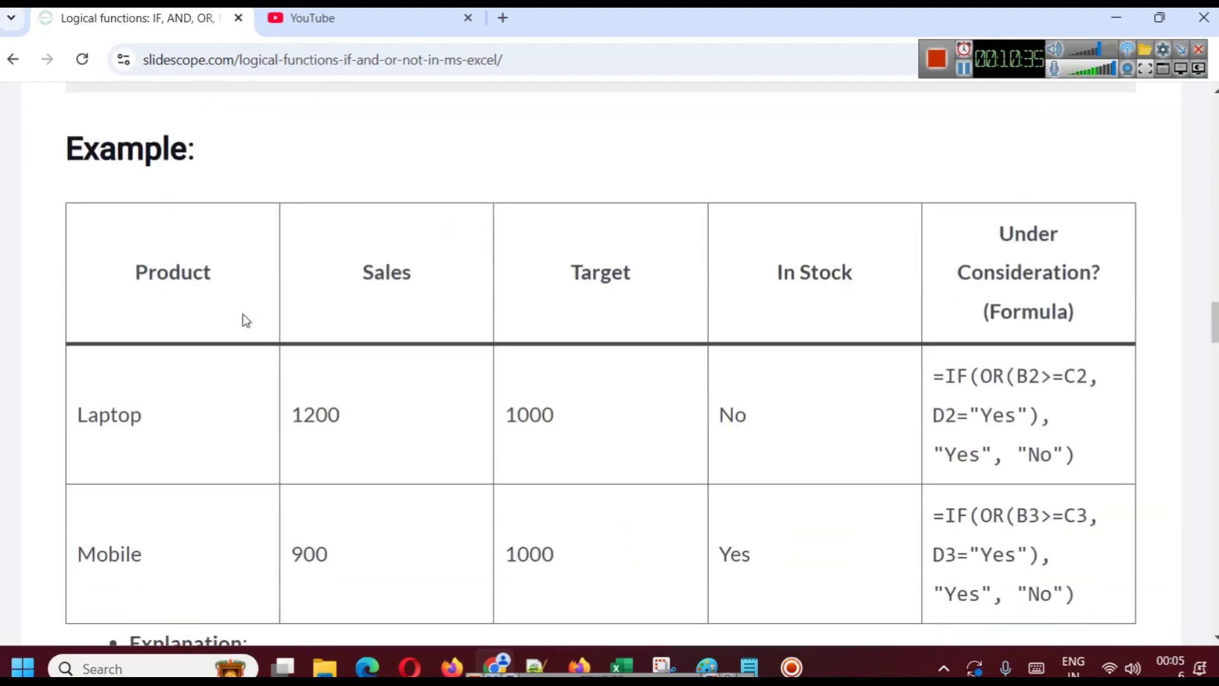
scroll(246, 320, "down", 16)
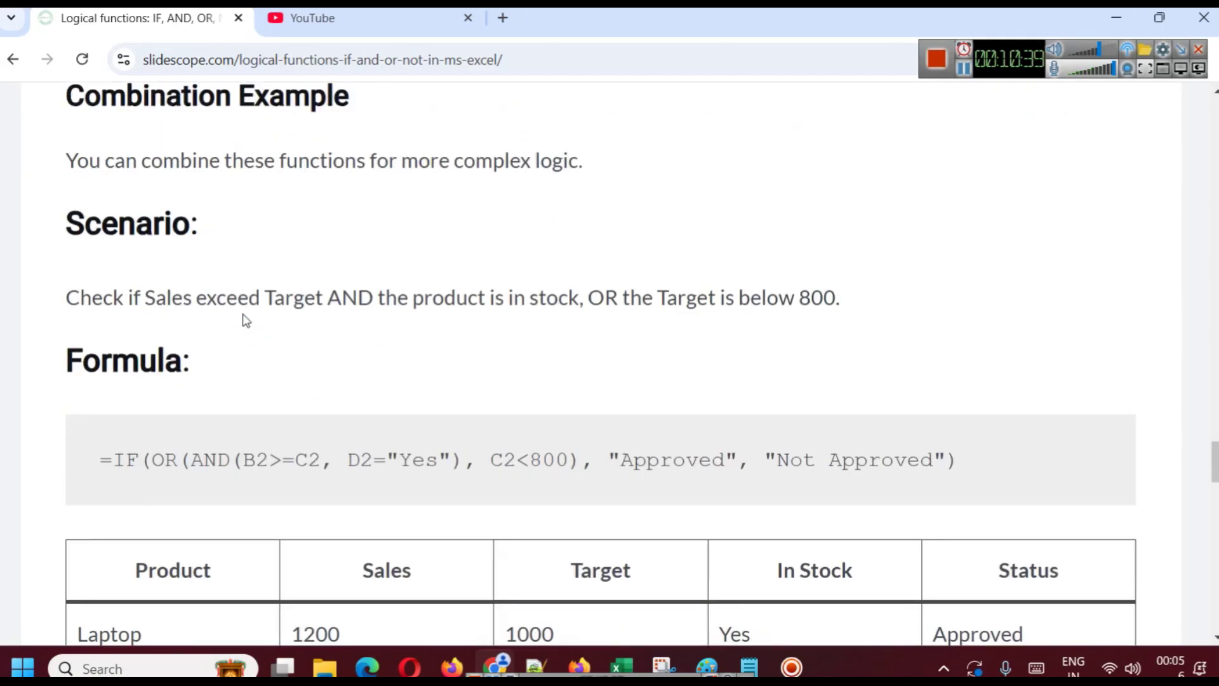
scroll(210, 381, "down", 2)
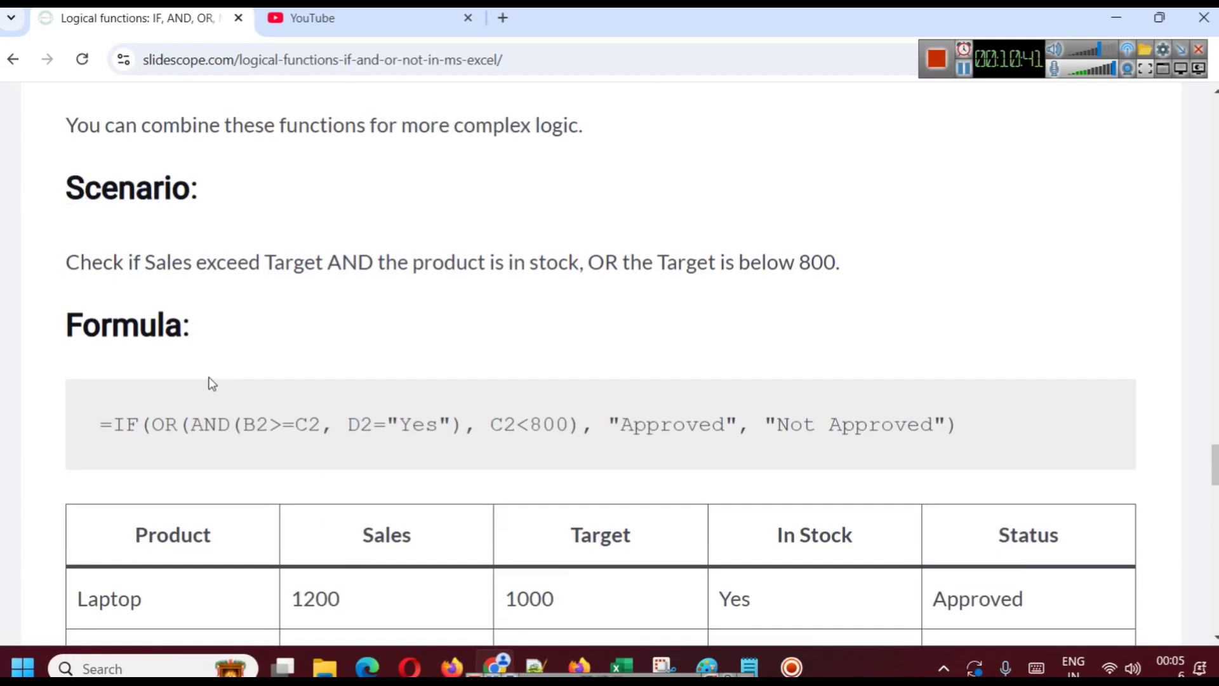
scroll(170, 368, "up", 3)
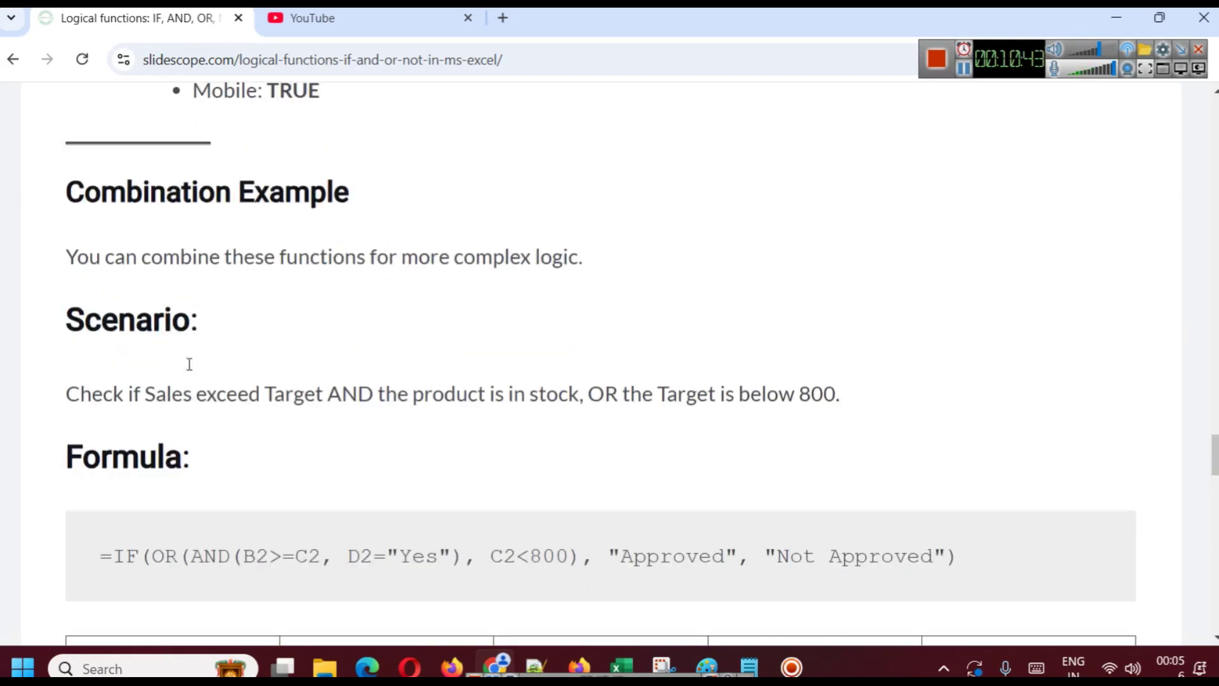
scroll(354, 269, "down", 4)
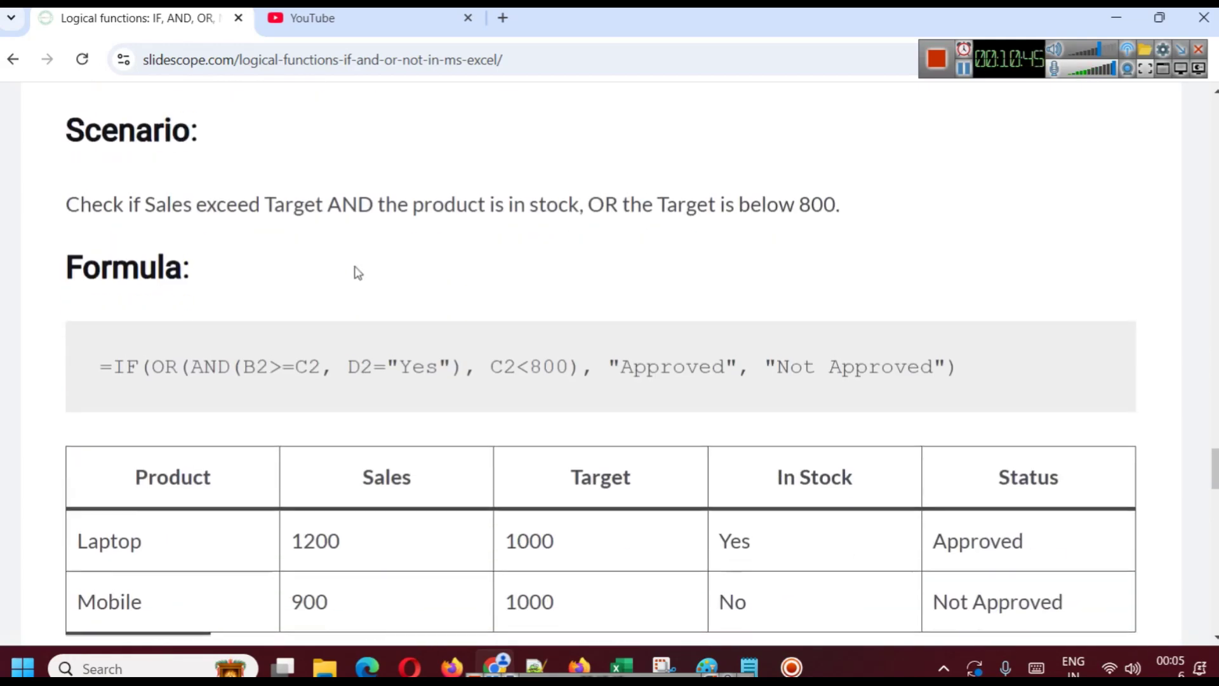
Examine the combination formula's OR and nested AND conditions against the Laptop row's Sales, Target and In Stock values.
double_click(165, 283)
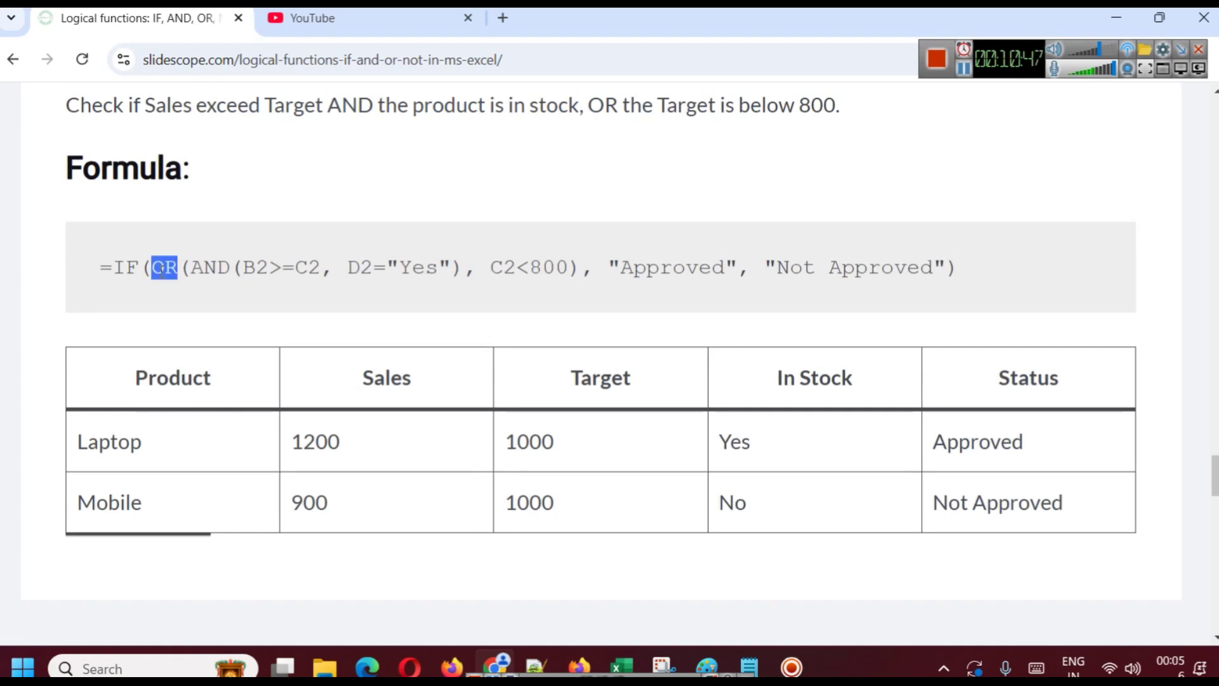
left_click_drag(584, 267, 179, 268)
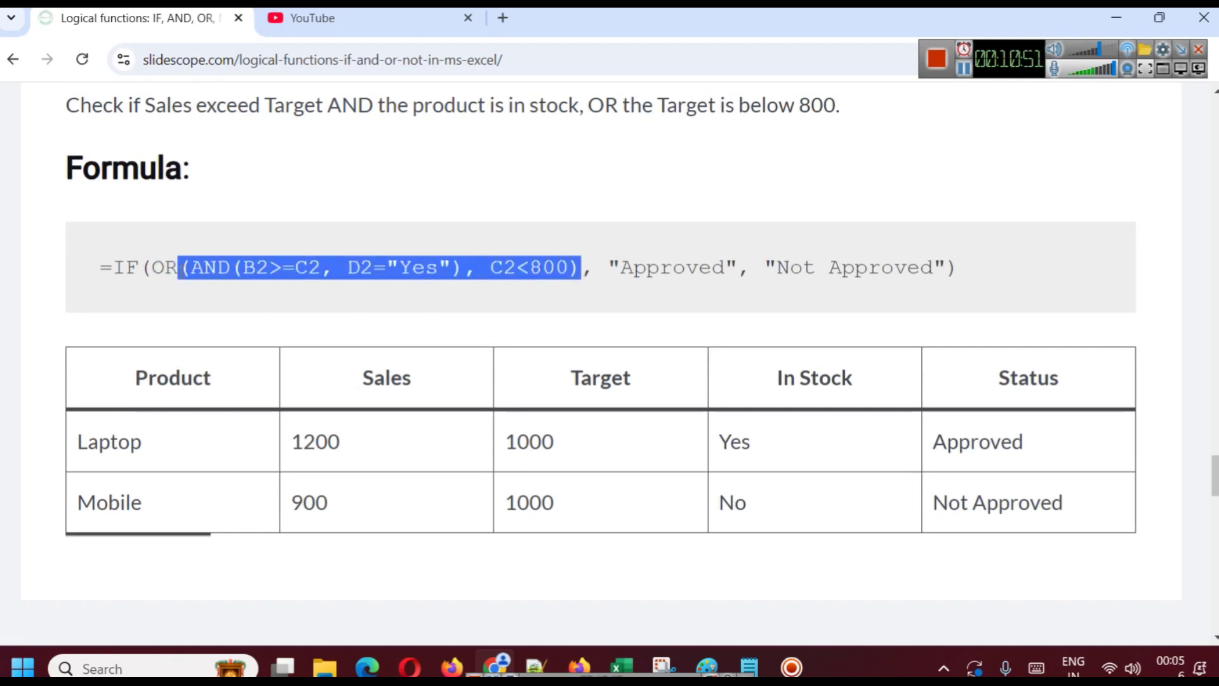
double_click(213, 266)
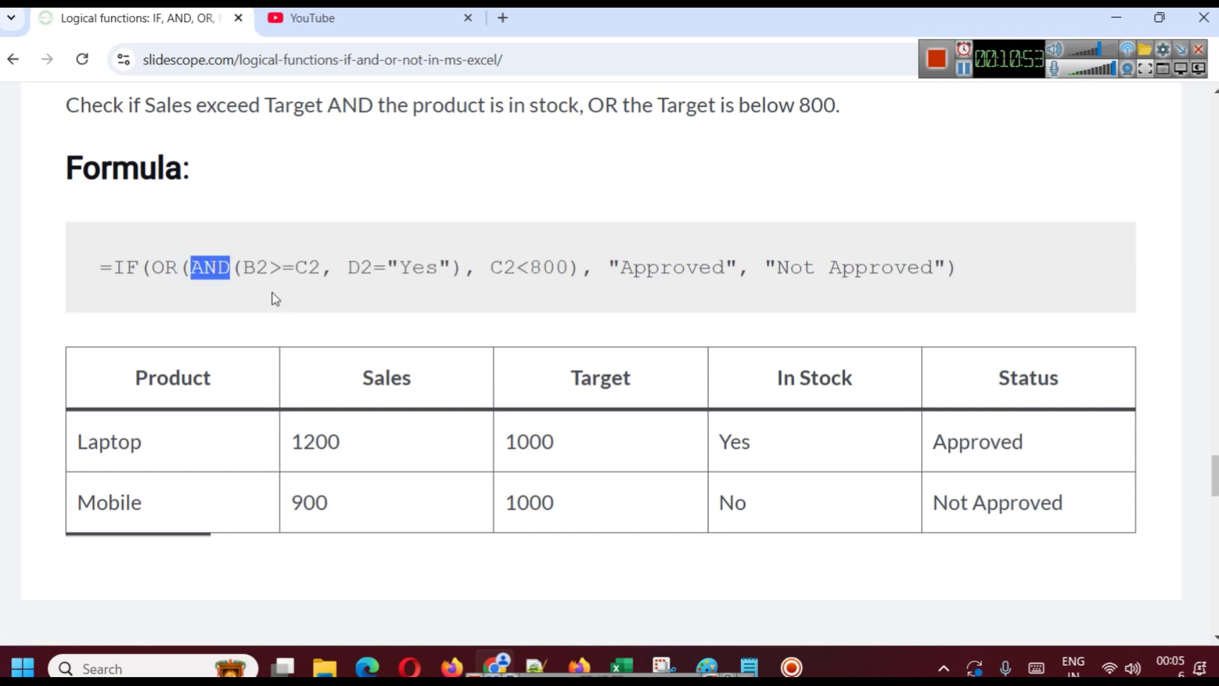
left_click_drag(242, 267, 456, 263)
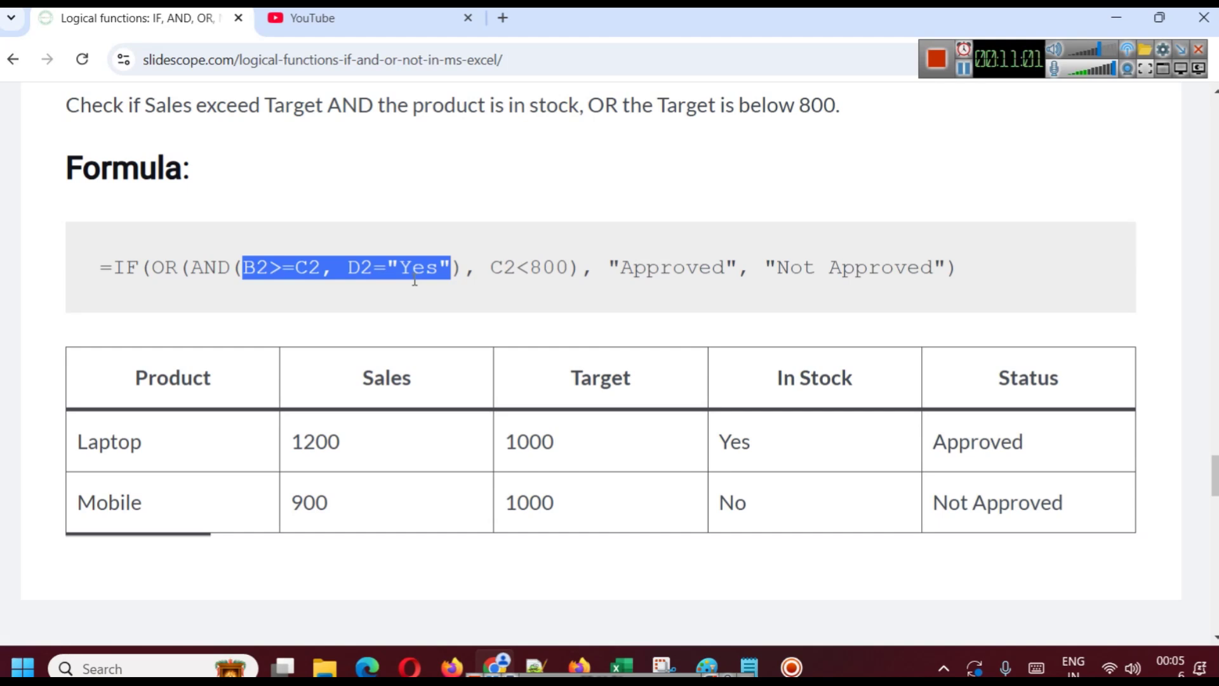
left_click_drag(364, 381, 415, 395)
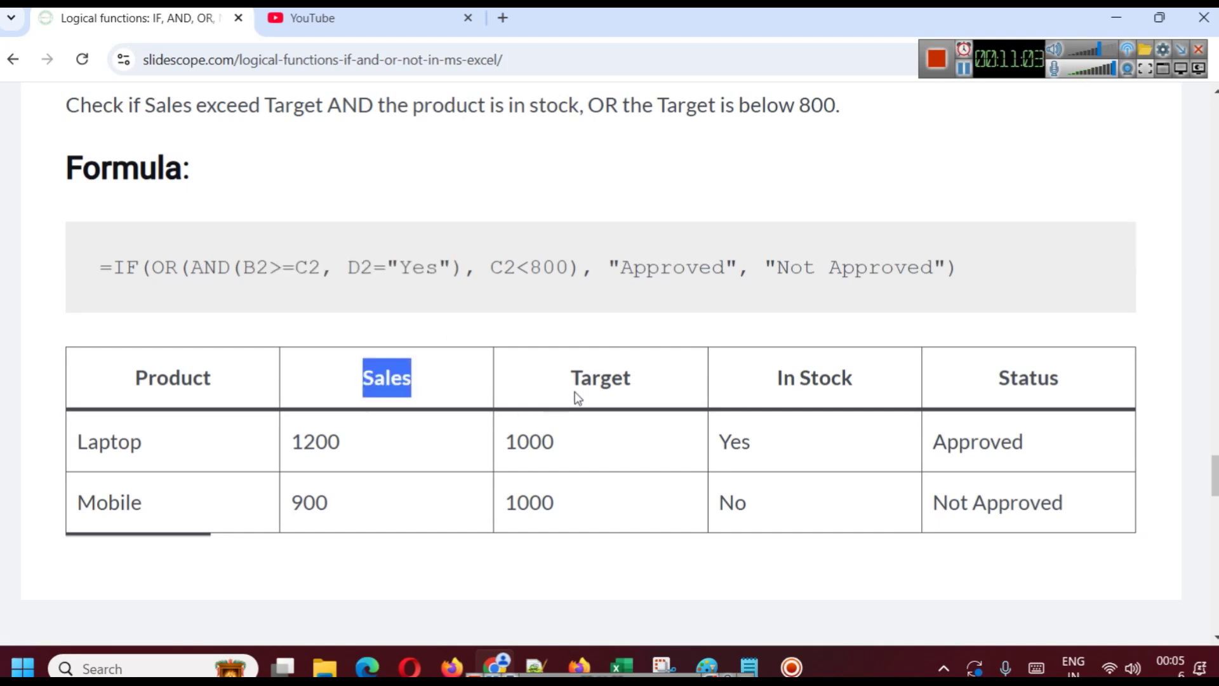
left_click_drag(765, 379, 853, 381)
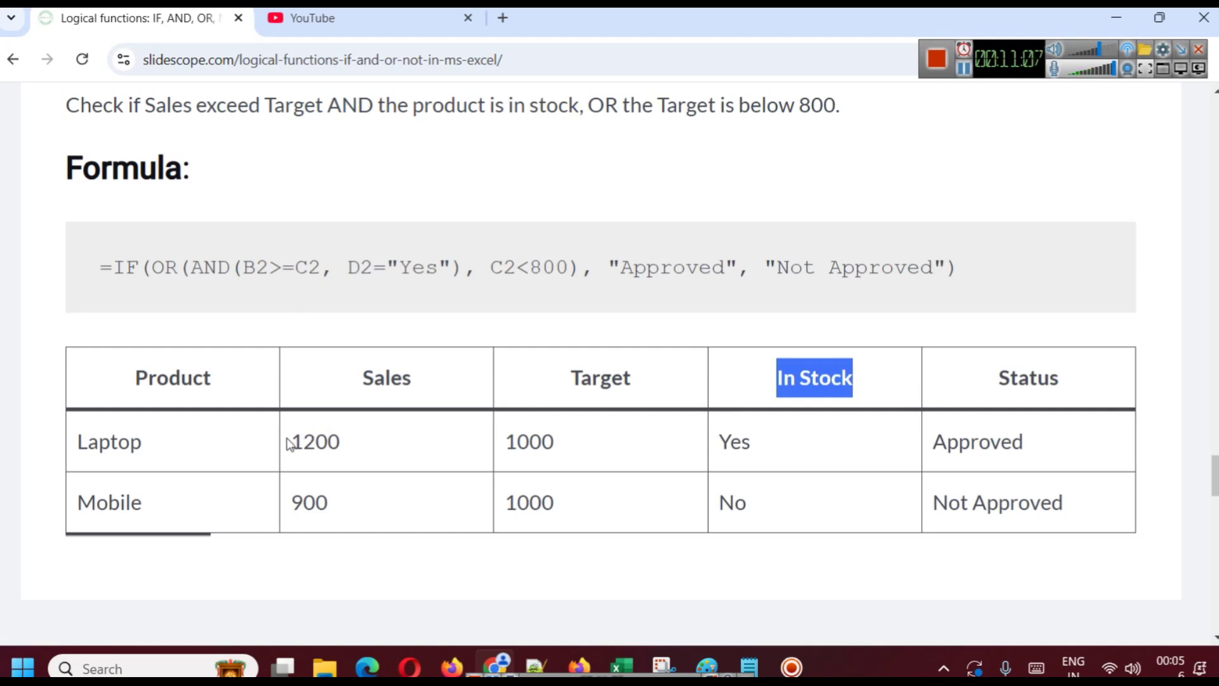
left_click_drag(289, 443, 395, 445)
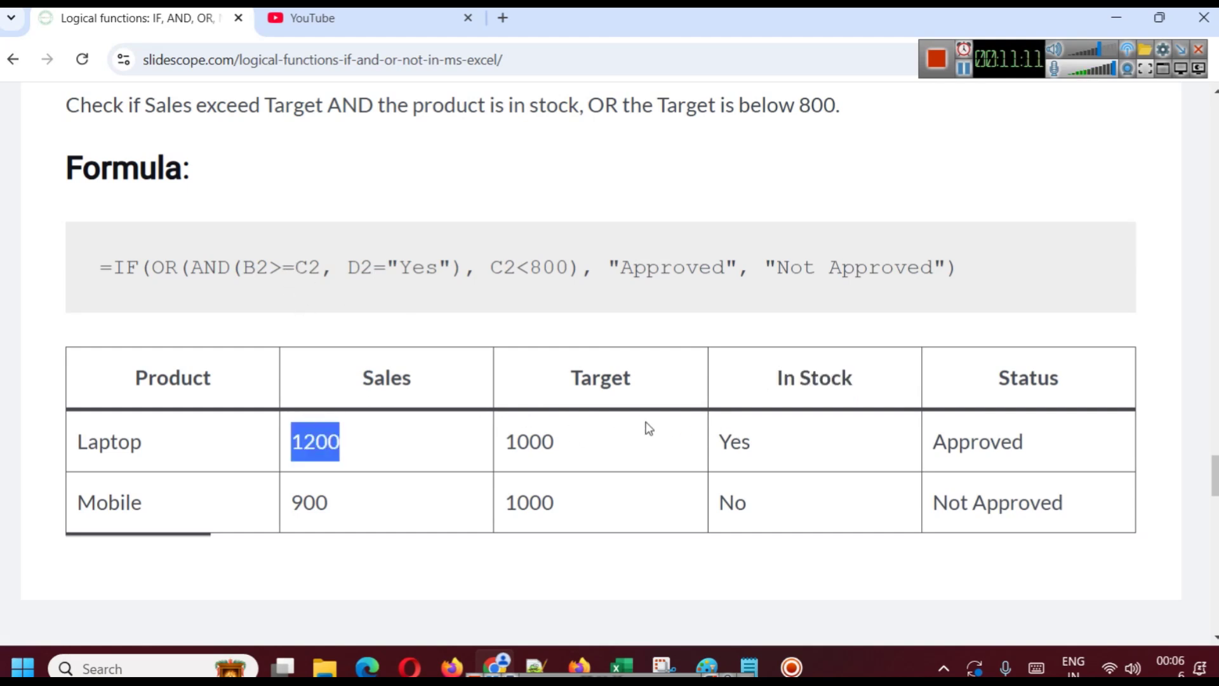
double_click(511, 438)
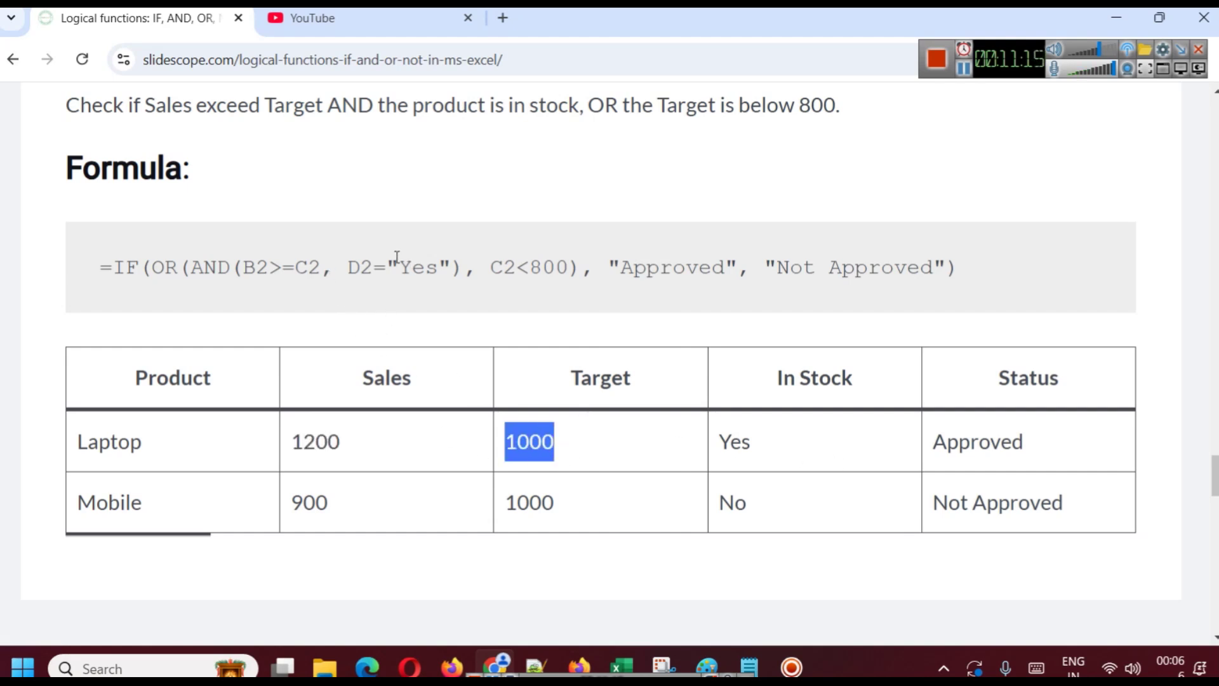
left_click_drag(741, 440, 730, 441)
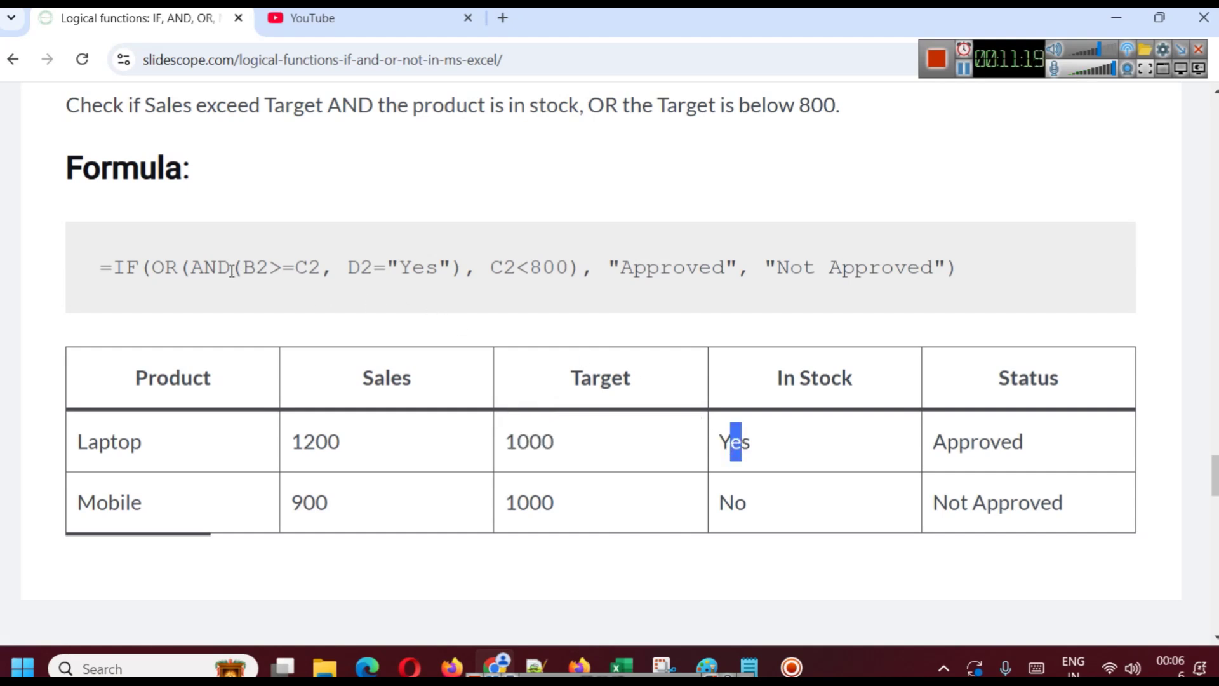
Check the formula's OR condition C2<800 against the Laptop row's Target and match the "Approved" argument to its Status.
double_click(164, 267)
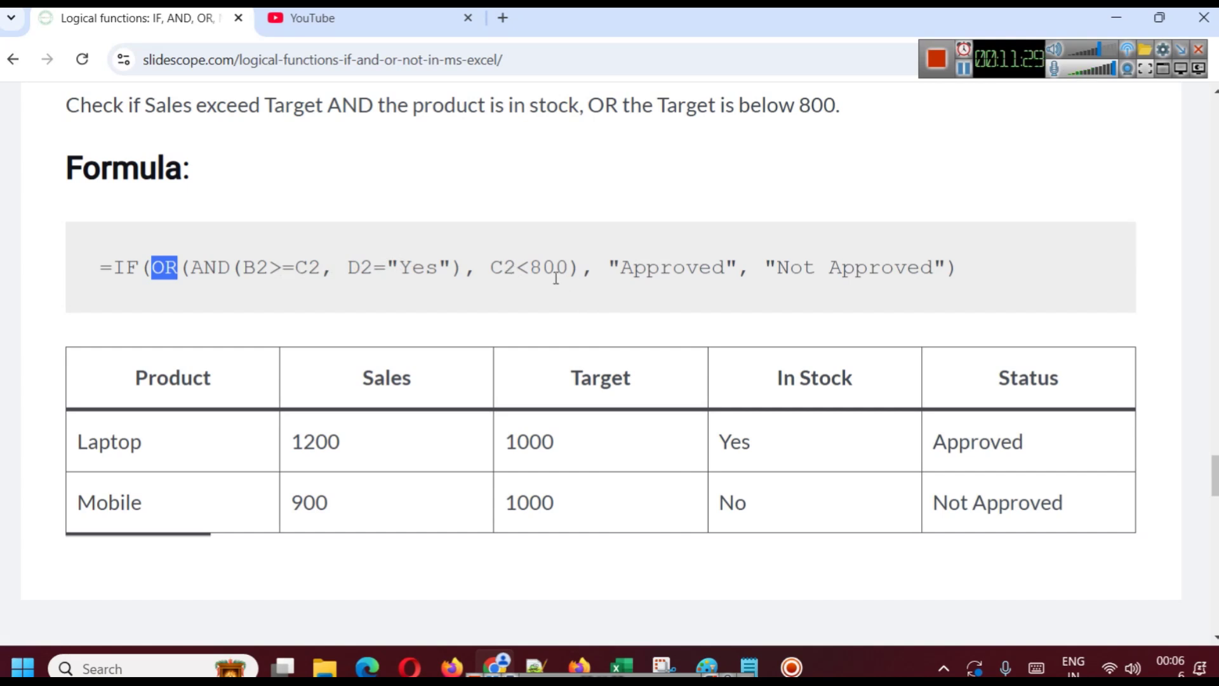
left_click_drag(554, 441, 504, 441)
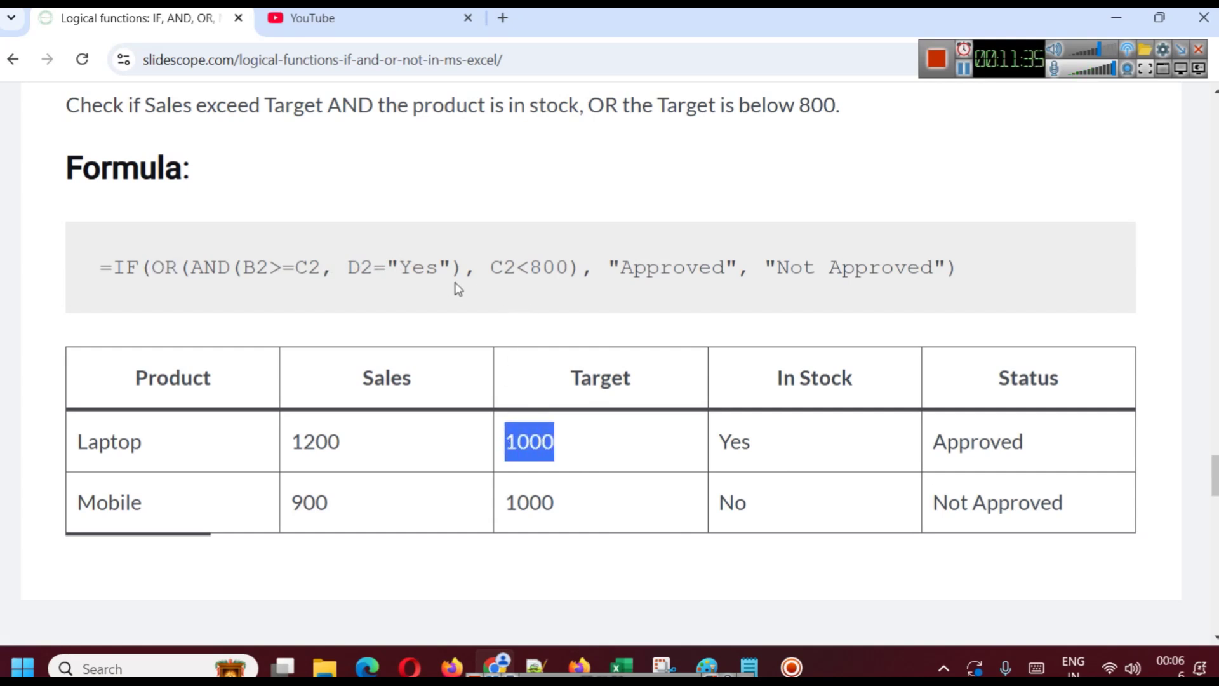
double_click(163, 266)
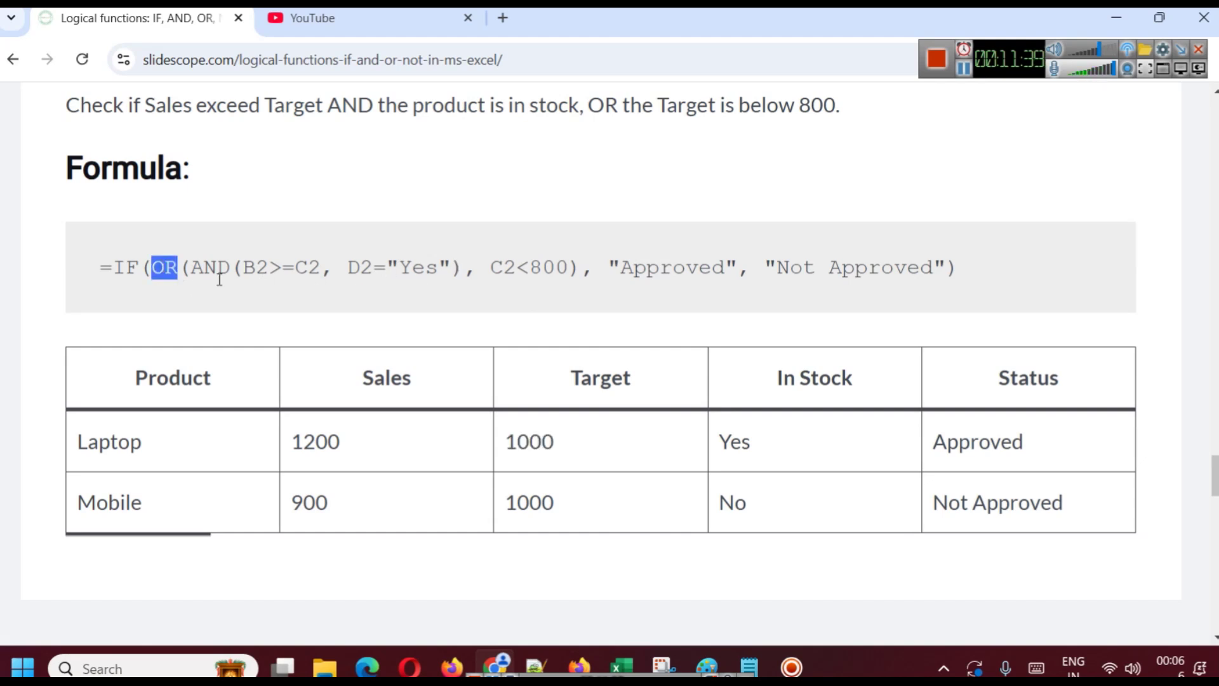
double_click(673, 266)
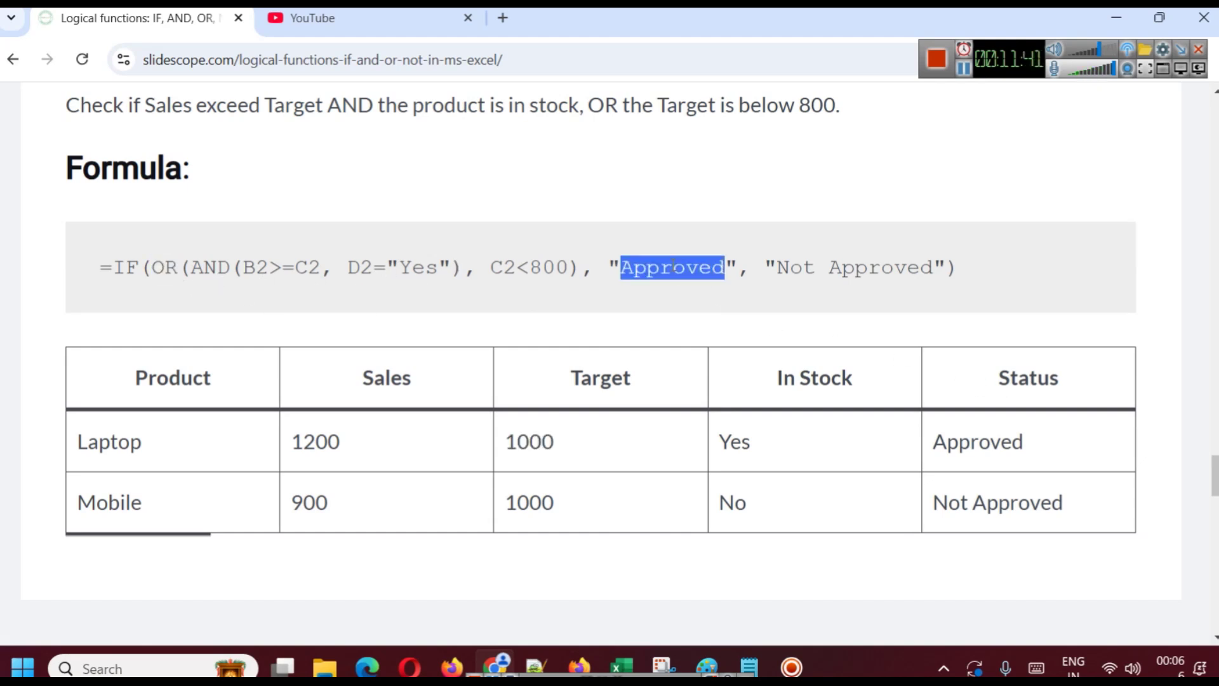
double_click(1016, 442)
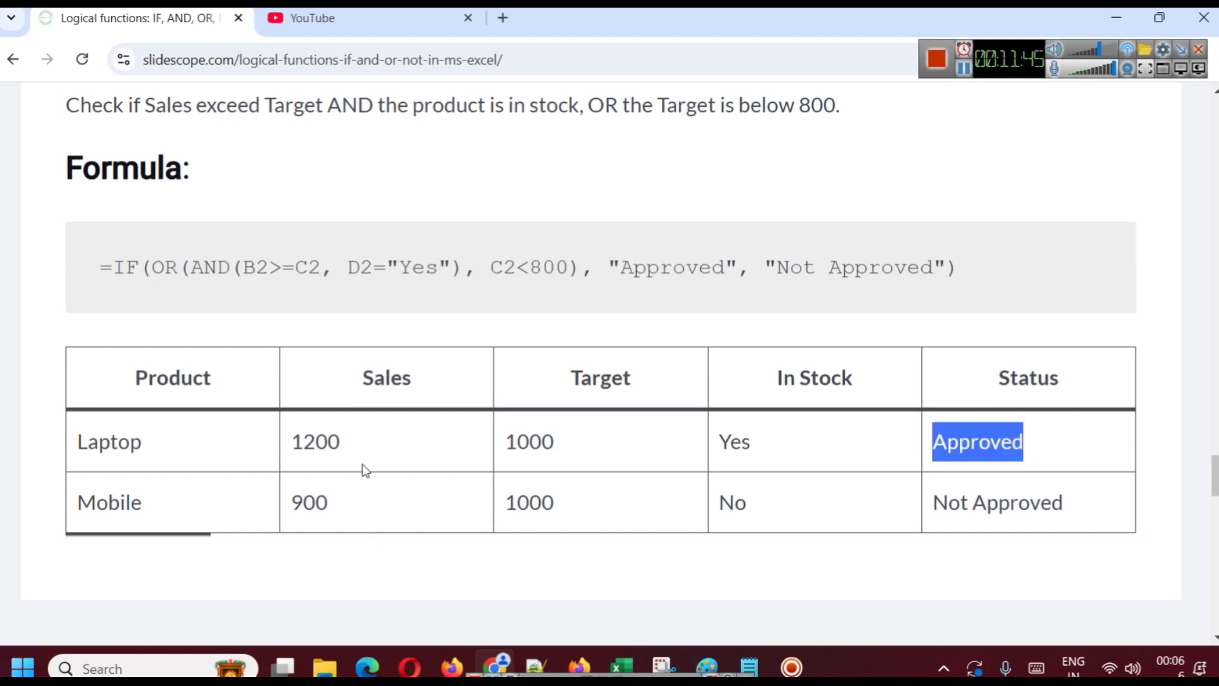
Check the Mobile row's Sales, Target and In Stock values against the formula's AND condition, C2<800 and the "Not Approved" argument.
left_click_drag(358, 505, 279, 502)
left_click_drag(564, 501, 512, 502)
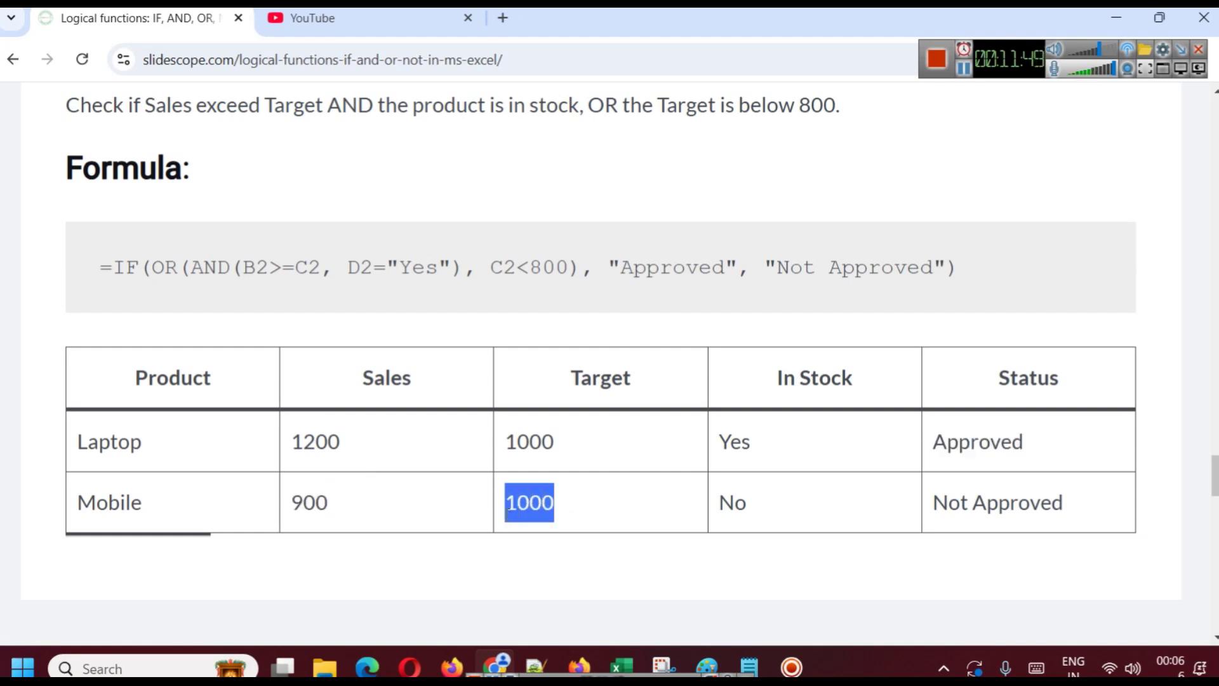
left_click_drag(335, 502, 289, 516)
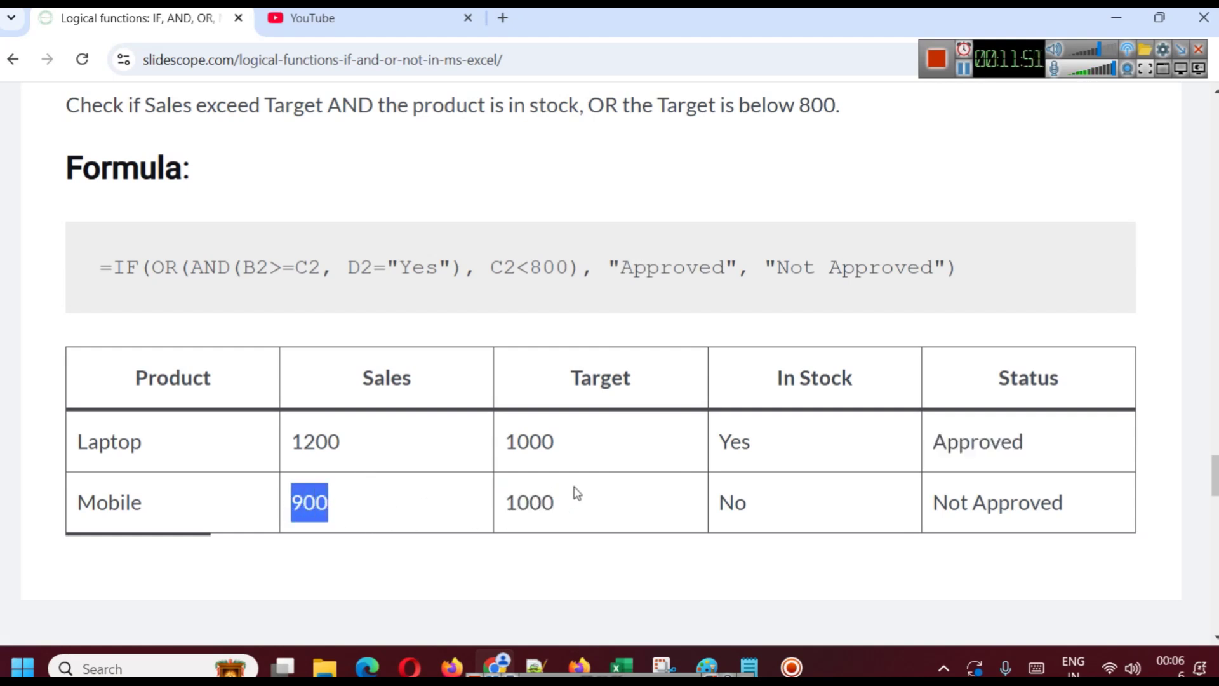
left_click_drag(575, 492, 500, 502)
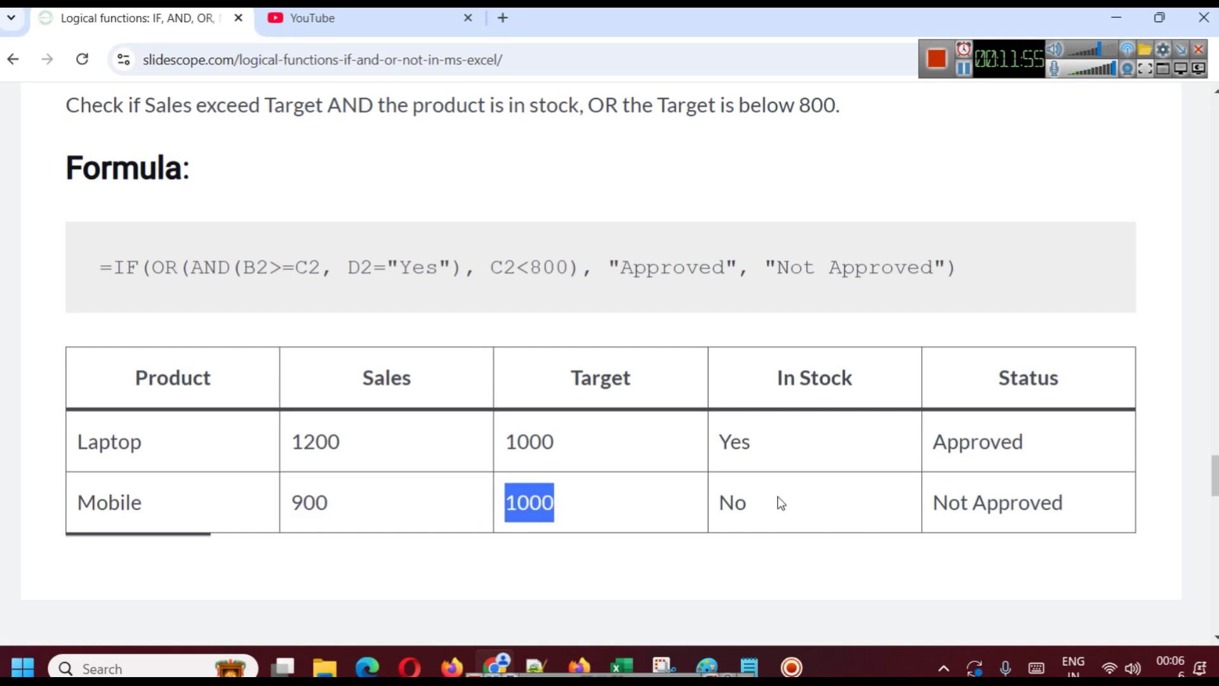
left_click_drag(781, 503, 714, 501)
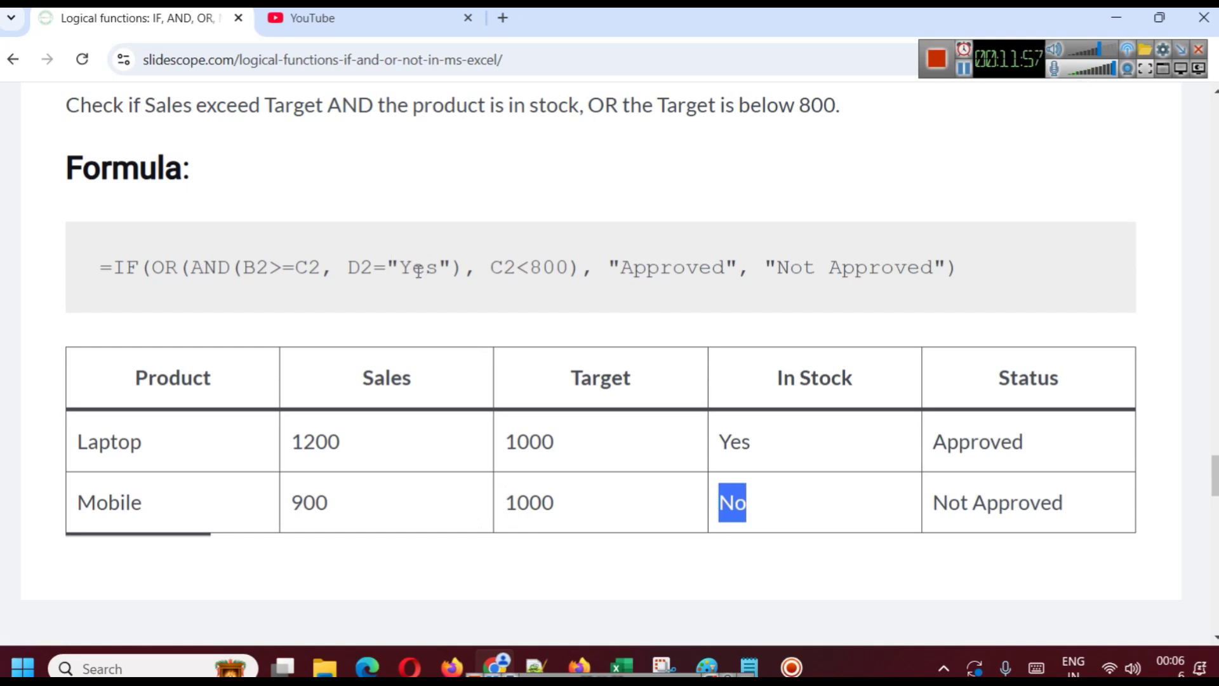
left_click_drag(194, 265, 464, 266)
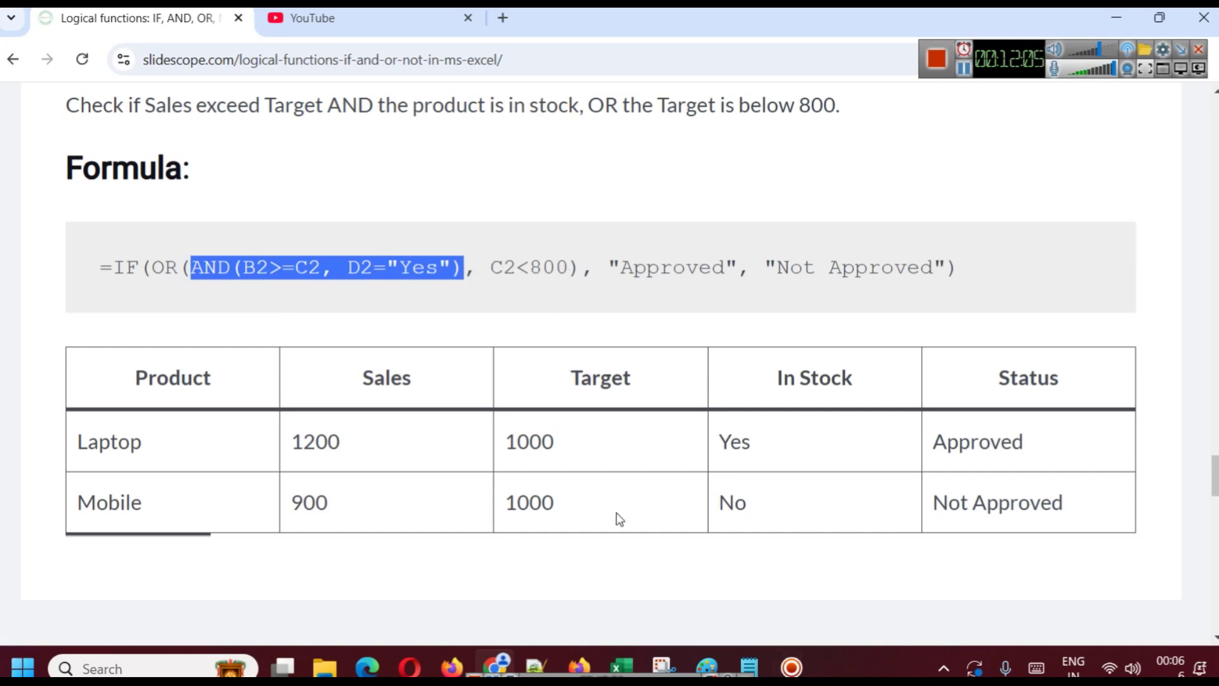
left_click_drag(492, 267, 568, 267)
left_click_drag(776, 266, 962, 267)
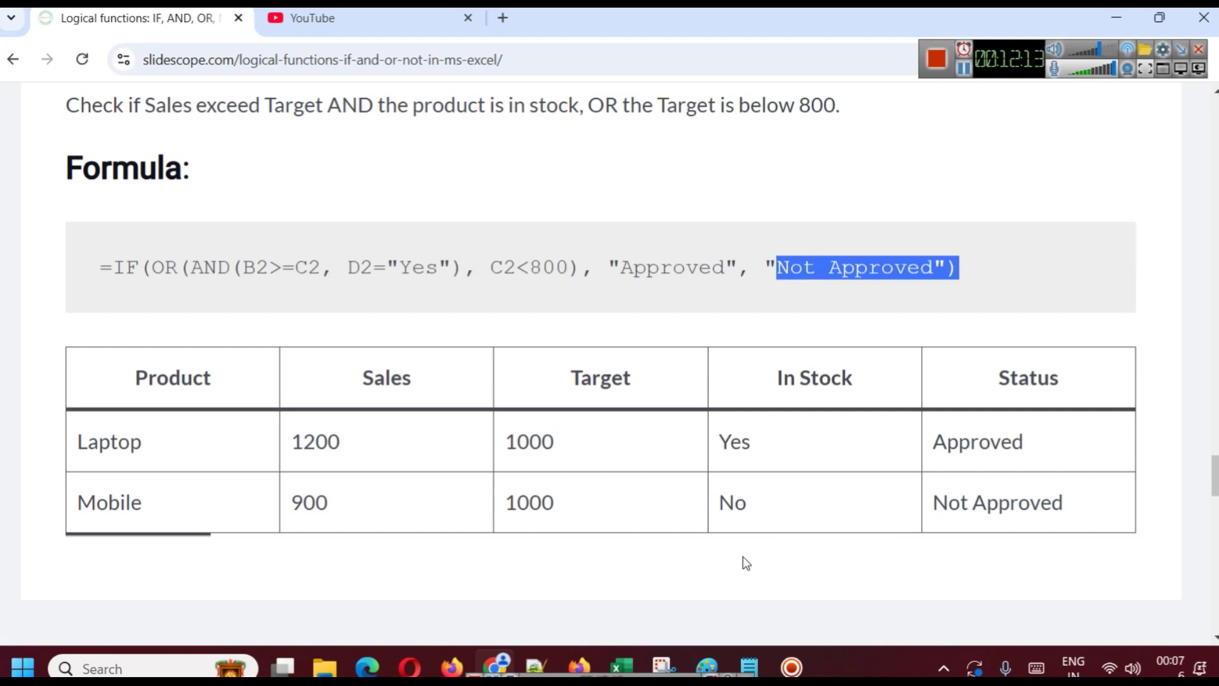
Copy the article's combination example table into a new sheet in Excel at A1, and widen the Status column.
left_click_drag(106, 372, 1094, 528)
key("ctrl+c")
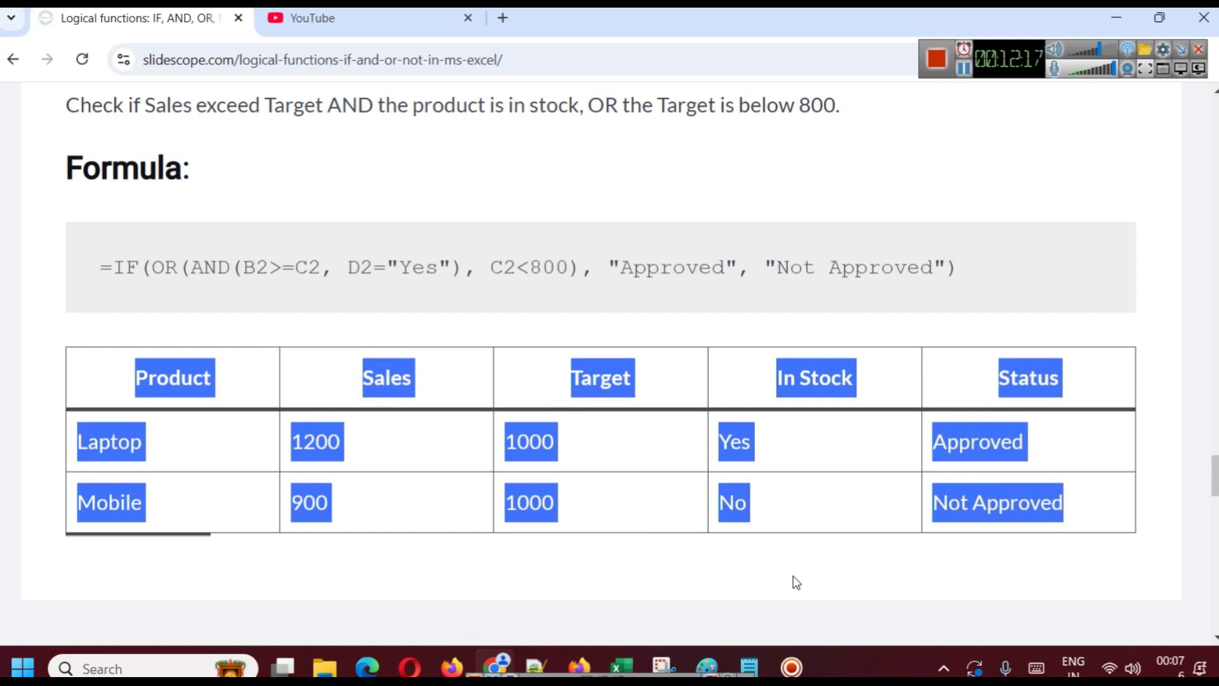
key("alt+Tab")
left_click(364, 615)
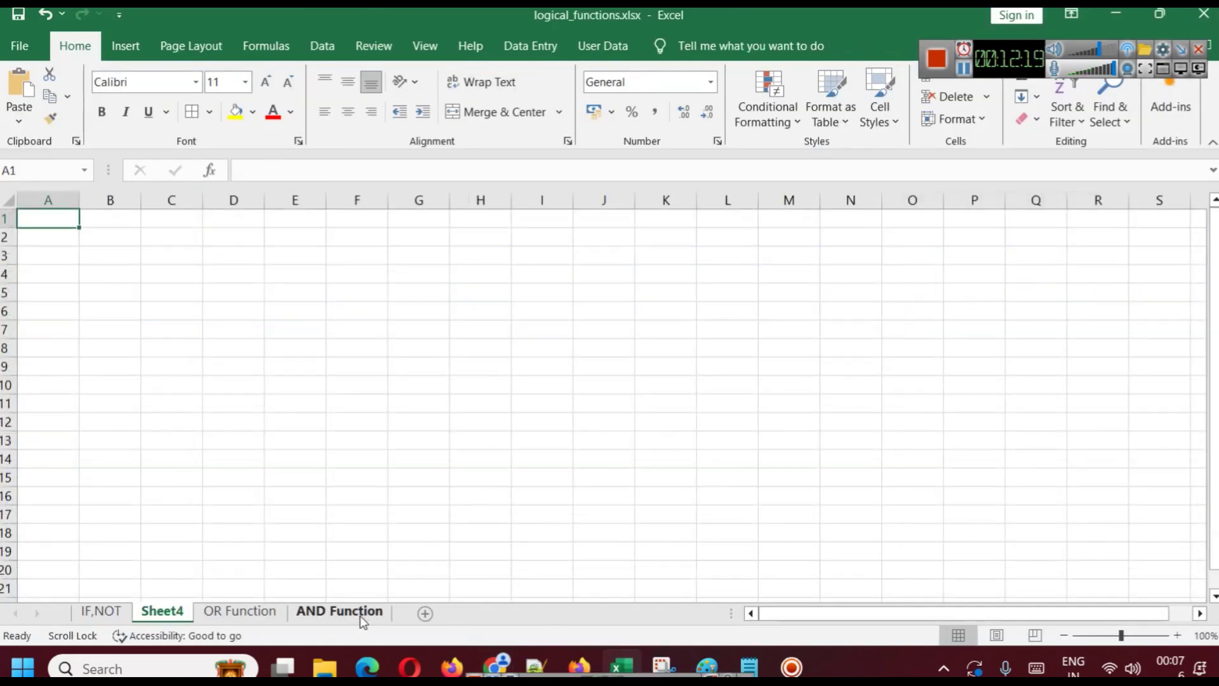
key("ctrl+v")
left_click_drag(328, 198, 446, 202)
scroll(457, 406, "up", 3)
left_click(543, 401)
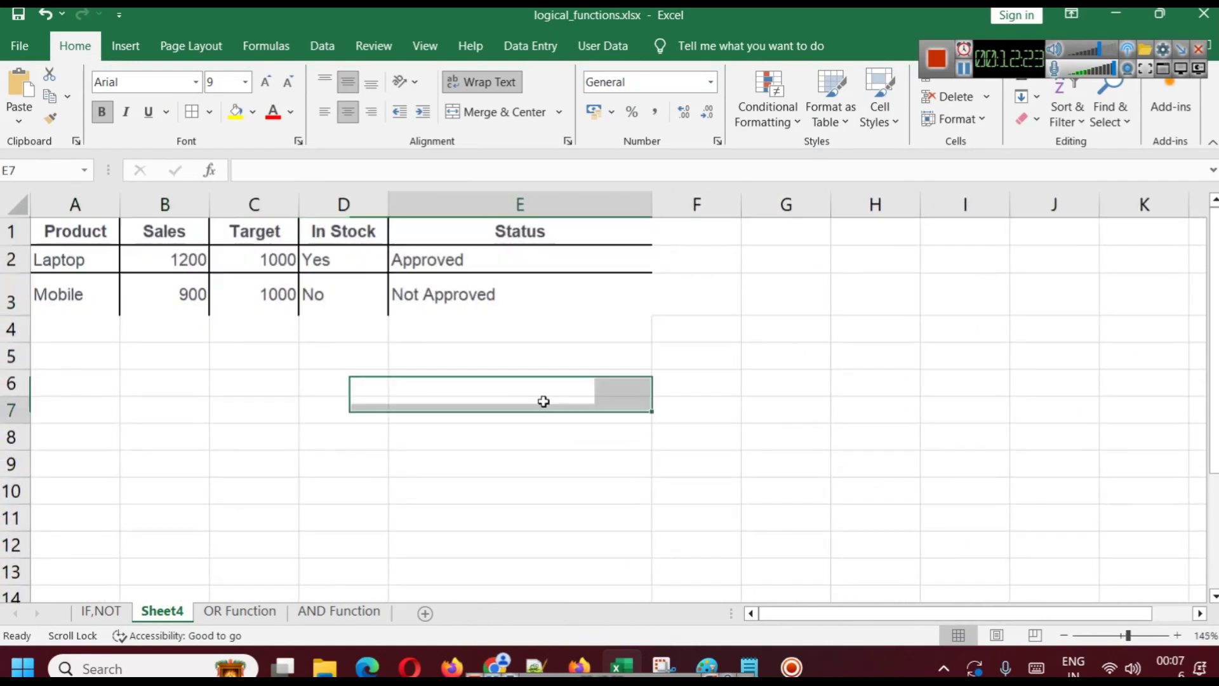
Widen the In Stock column D and inspect the Status entries in E2 and E3.
left_click(510, 263)
double_click(510, 262)
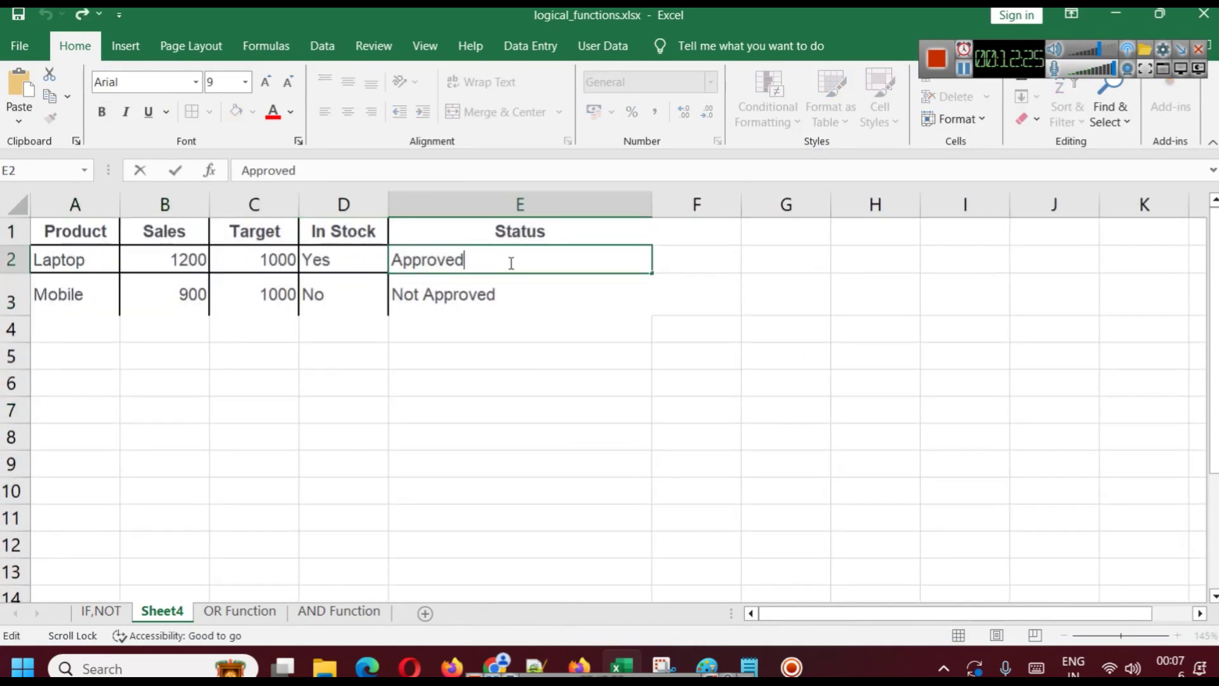
left_click(496, 322)
left_click_drag(390, 204, 455, 205)
left_click(527, 261)
double_click(527, 261)
left_click(517, 291)
double_click(519, 293)
Replace E2 with the formula copied from the Chrome article: =IF(OR(AND(B2>=C2, D2="Yes"), C2<800), "Approved", "Not Approved").
left_click(496, 260)
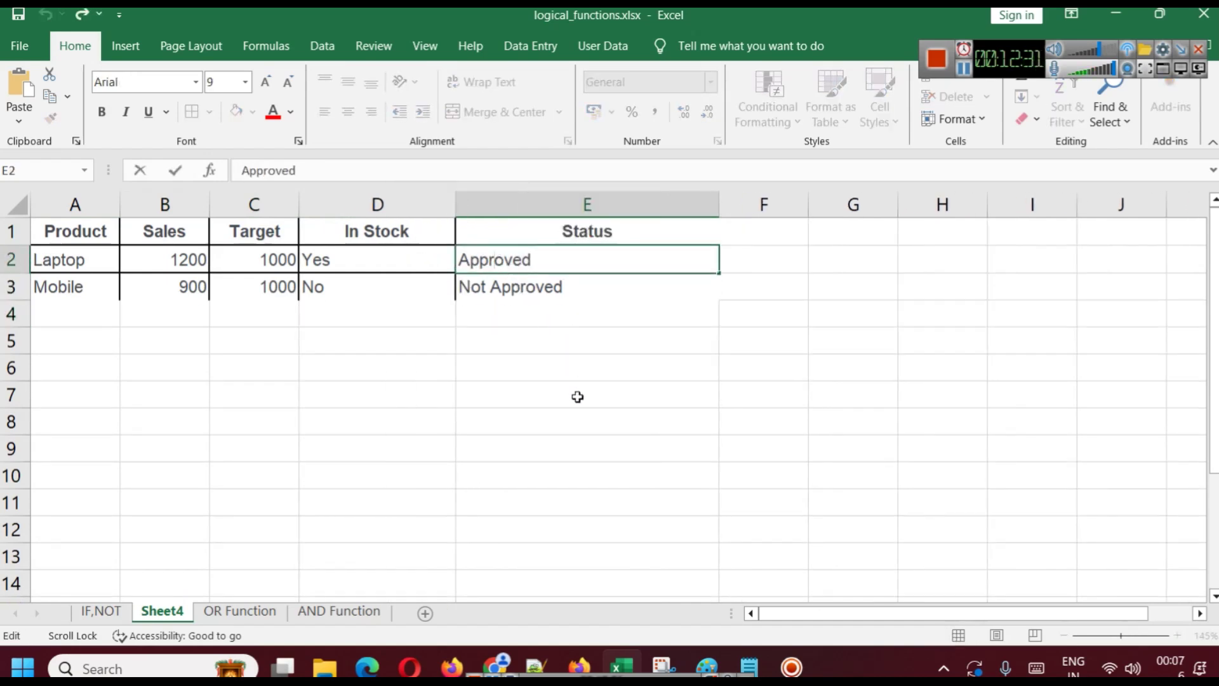
left_click(512, 651)
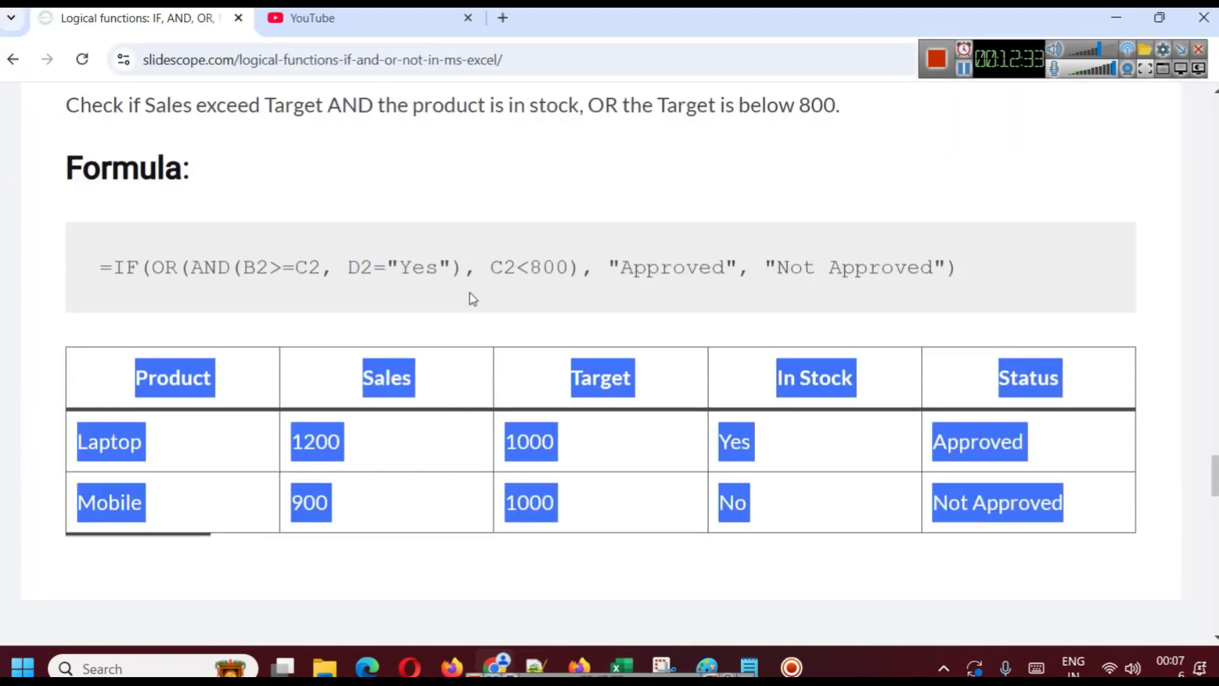
triple_click(471, 269)
key("ctrl+c")
left_click(621, 664)
double_click(582, 270)
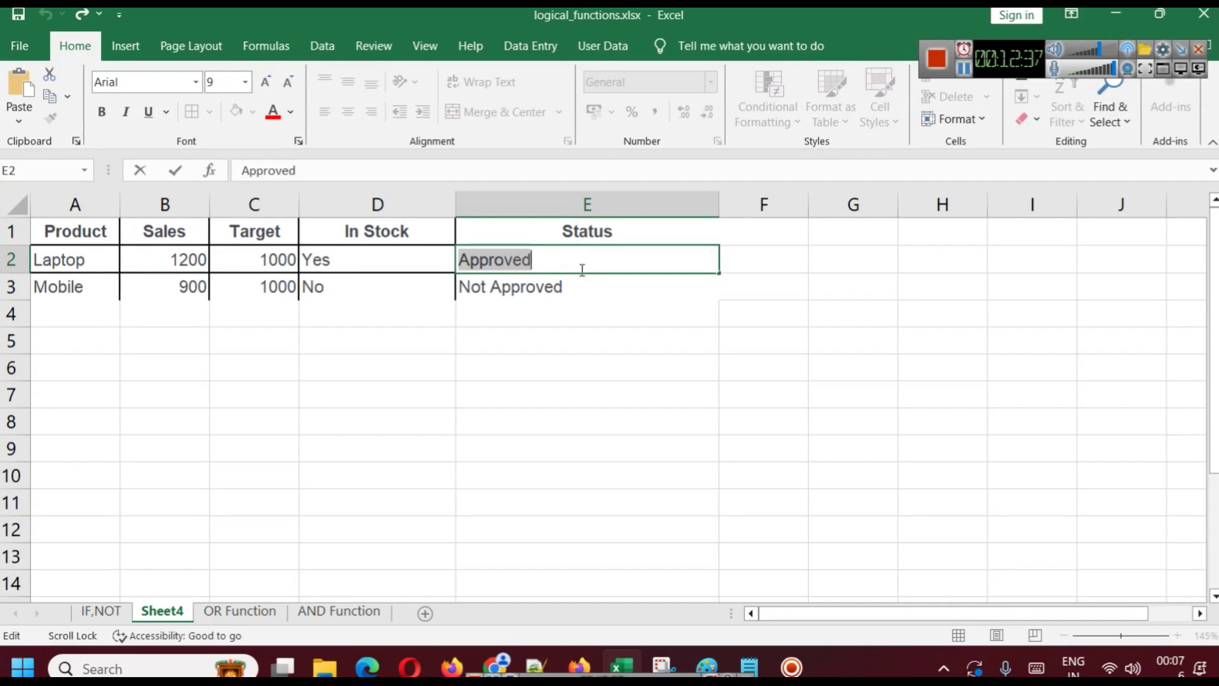
key("ctrl+v")
key("Return")
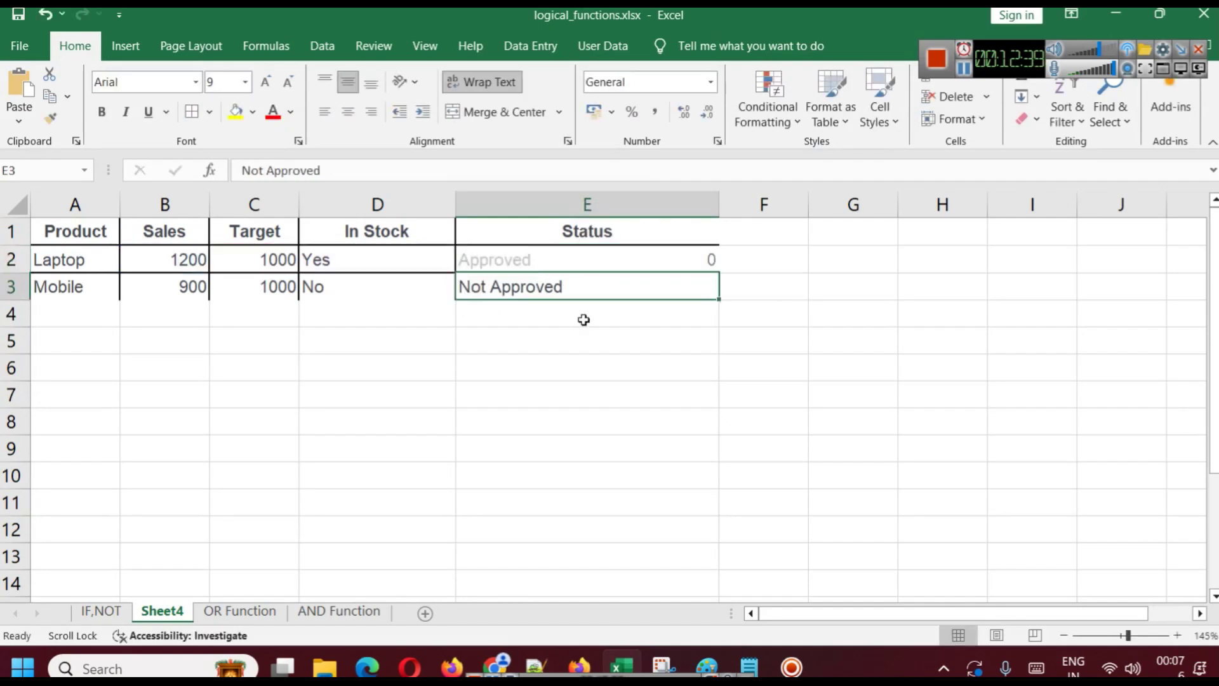
Fill the Status formula from E2 down to E3 for the Mobile row.
left_click(634, 382)
left_click(508, 287)
left_click(517, 266)
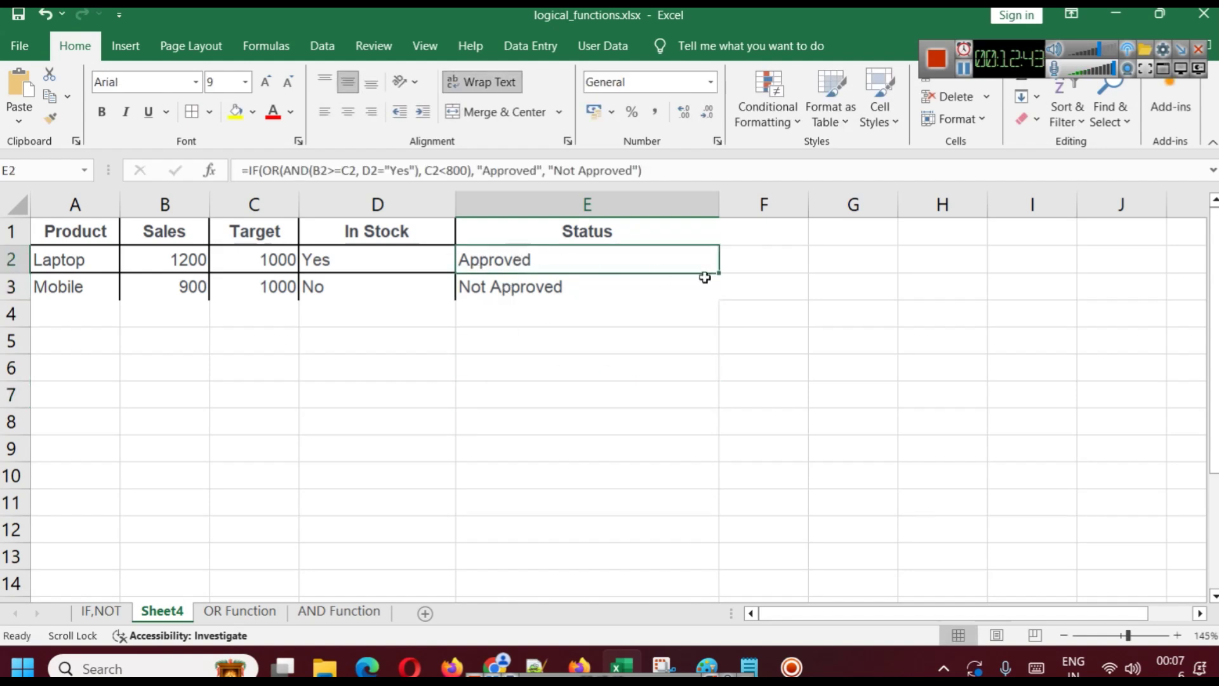
left_click_drag(719, 273, 719, 292)
left_click(669, 370)
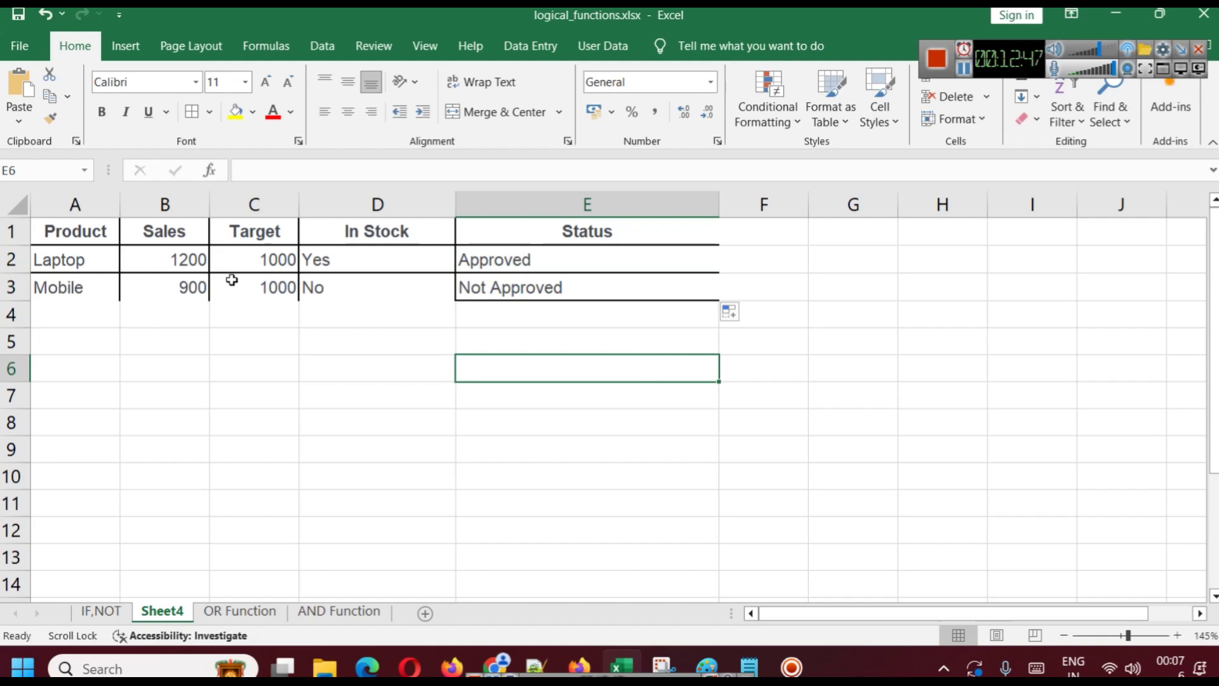
Review E3's formula against the Mobile row and set its Sales value in B3 to 1000.
double_click(187, 289)
double_click(188, 289)
left_click(553, 285)
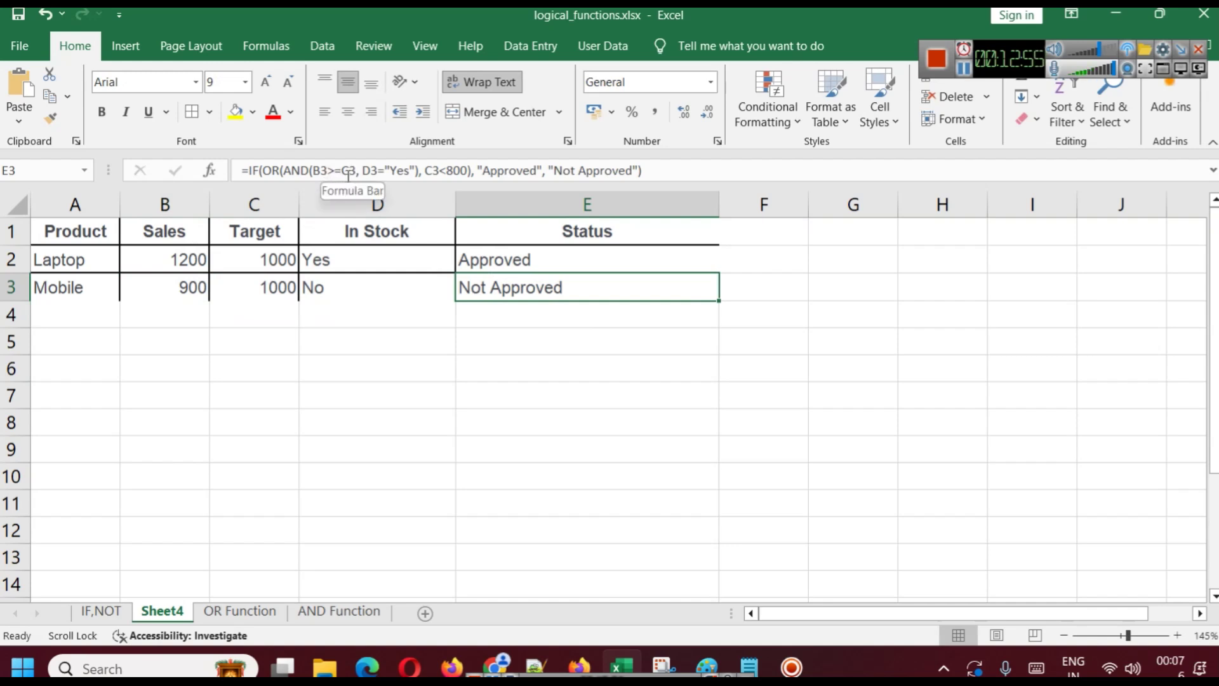
double_click(188, 289)
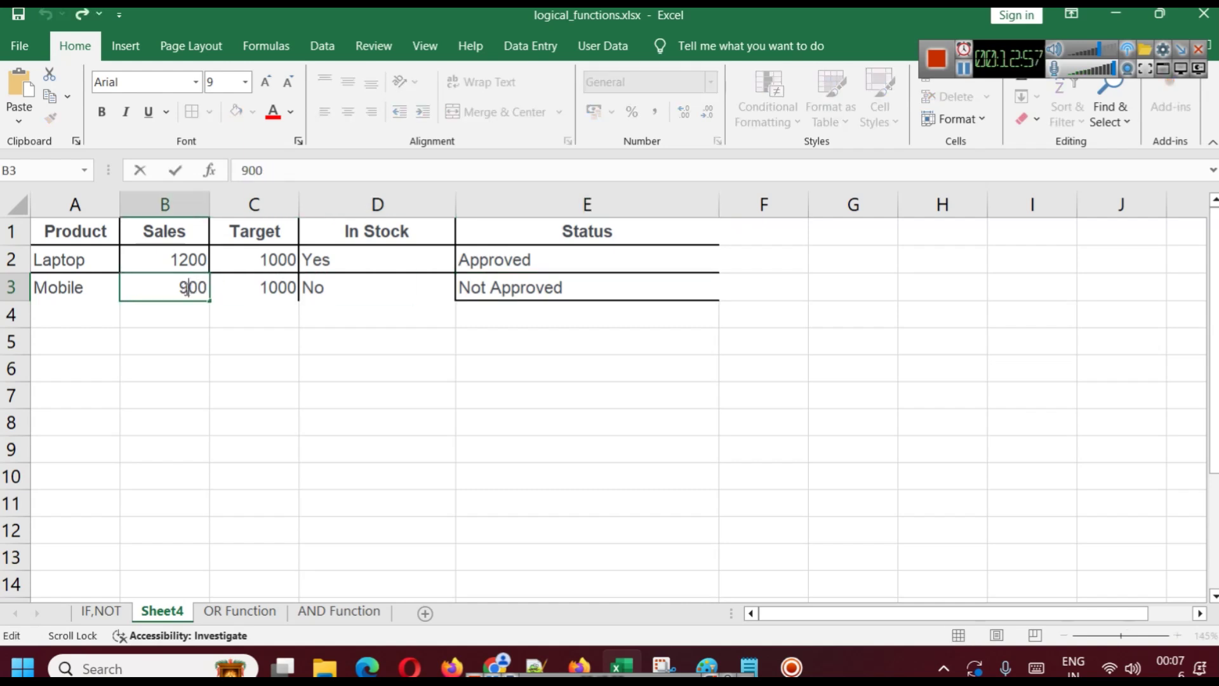
key("BackSpace")
type("10")
left_click(253, 361)
Compare the Mobile row's Sales, Target and In Stock values with the AND conditions in E3's formula.
left_click(435, 287)
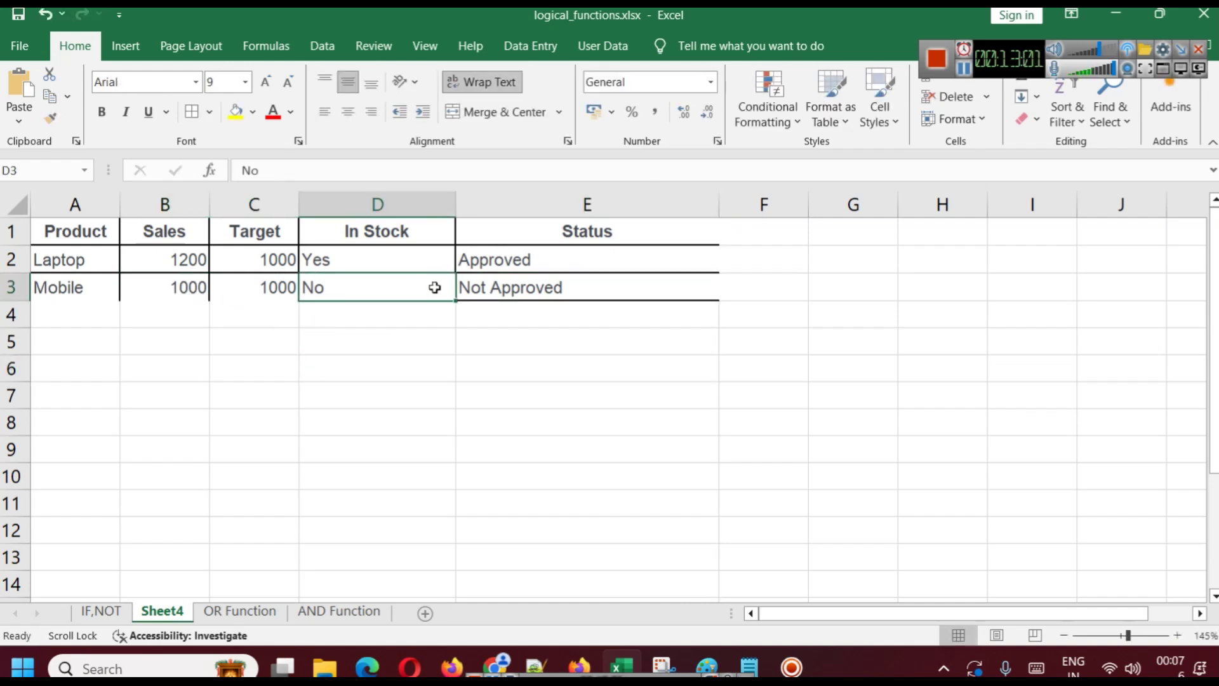
left_click(201, 285)
left_click(212, 270)
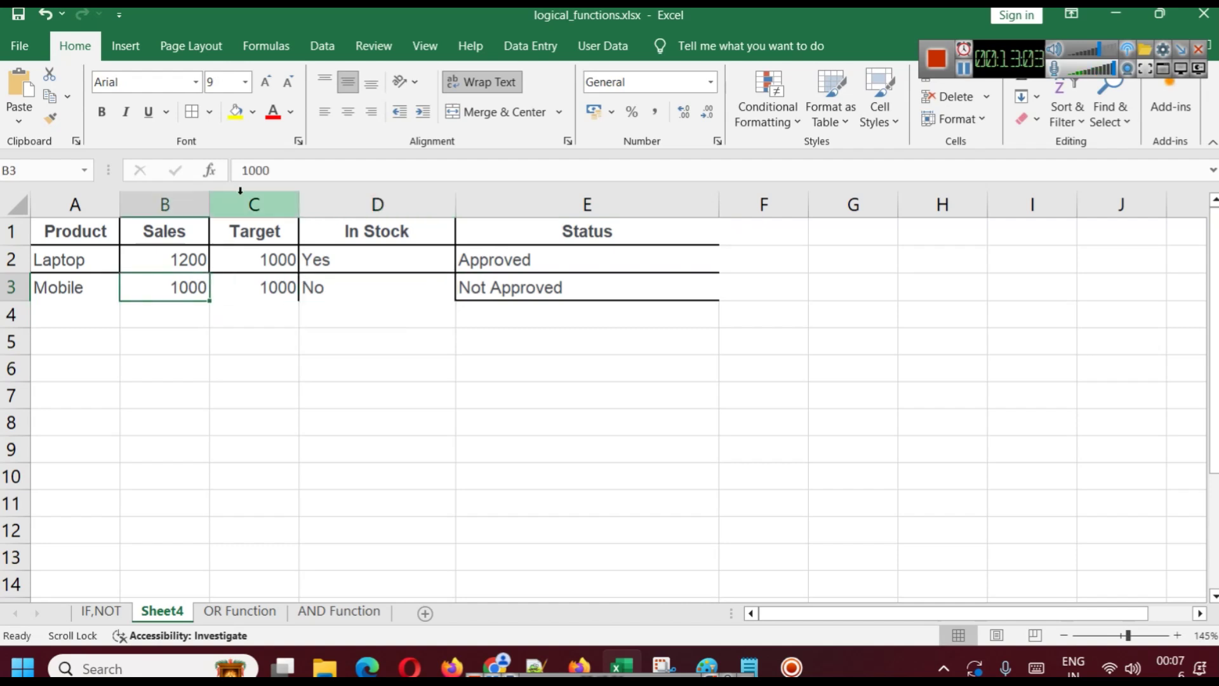
left_click(615, 293)
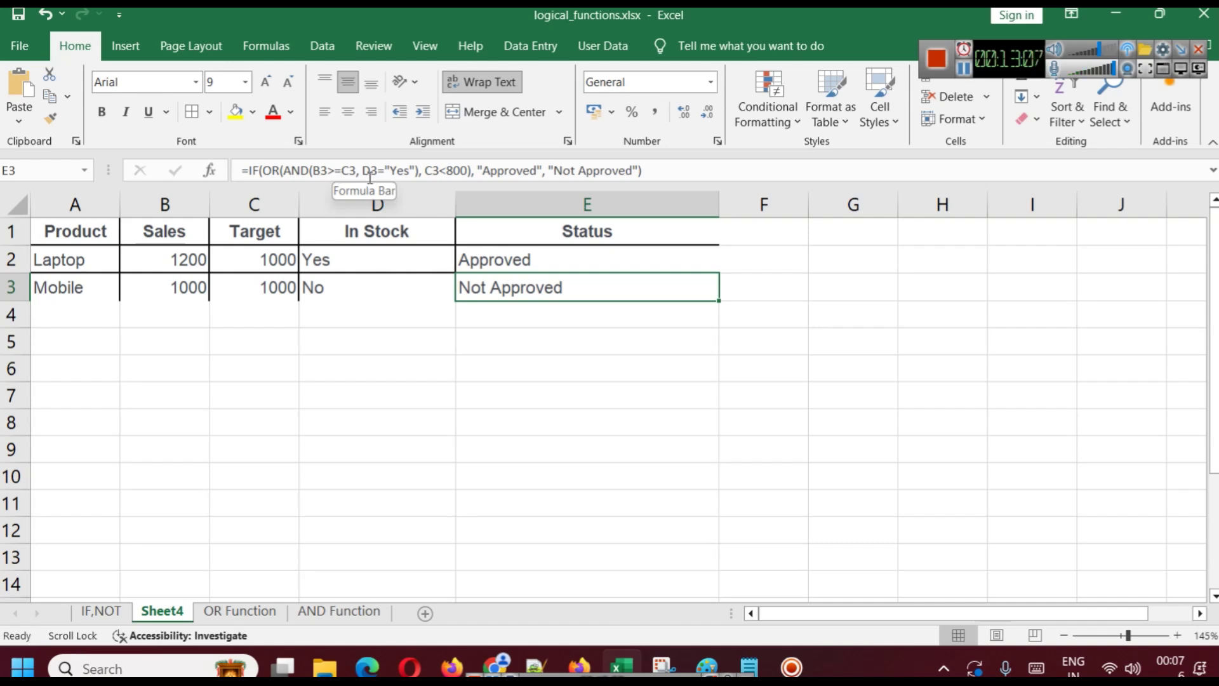
left_click(324, 289)
double_click(321, 287)
double_click(314, 287)
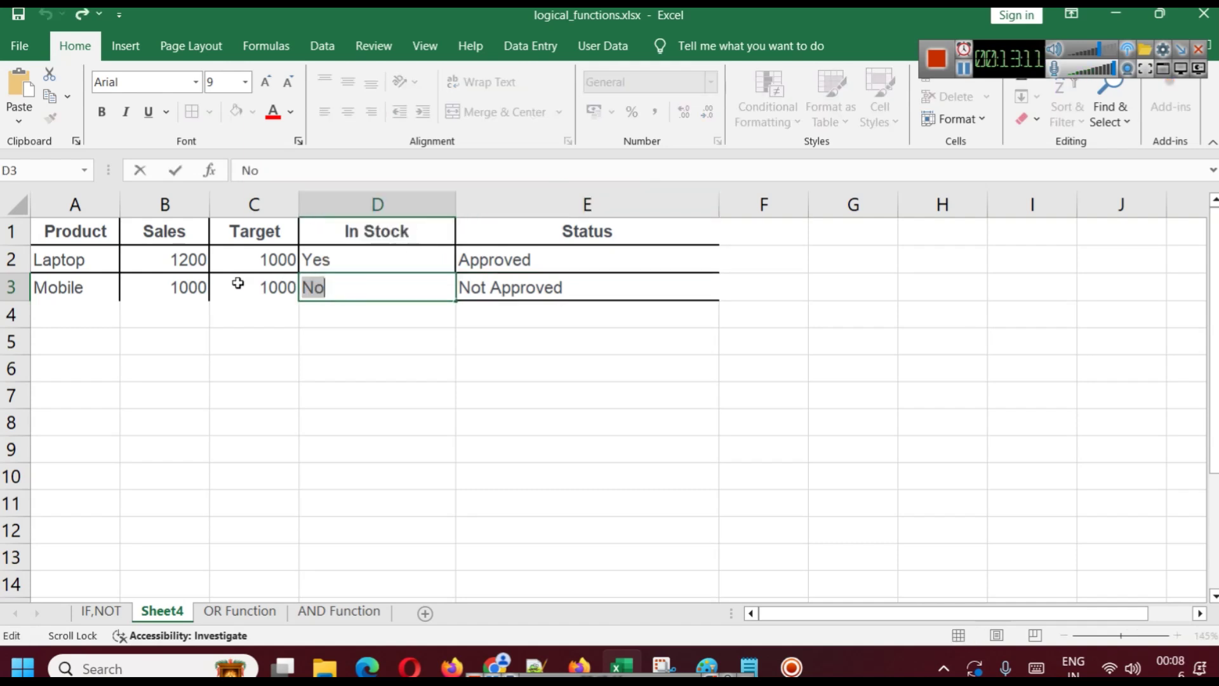
Set the Mobile row's In Stock value in D3 to Yes.
left_click(262, 276)
left_click(346, 281)
double_click(371, 280)
double_click(371, 280)
type("Yes")
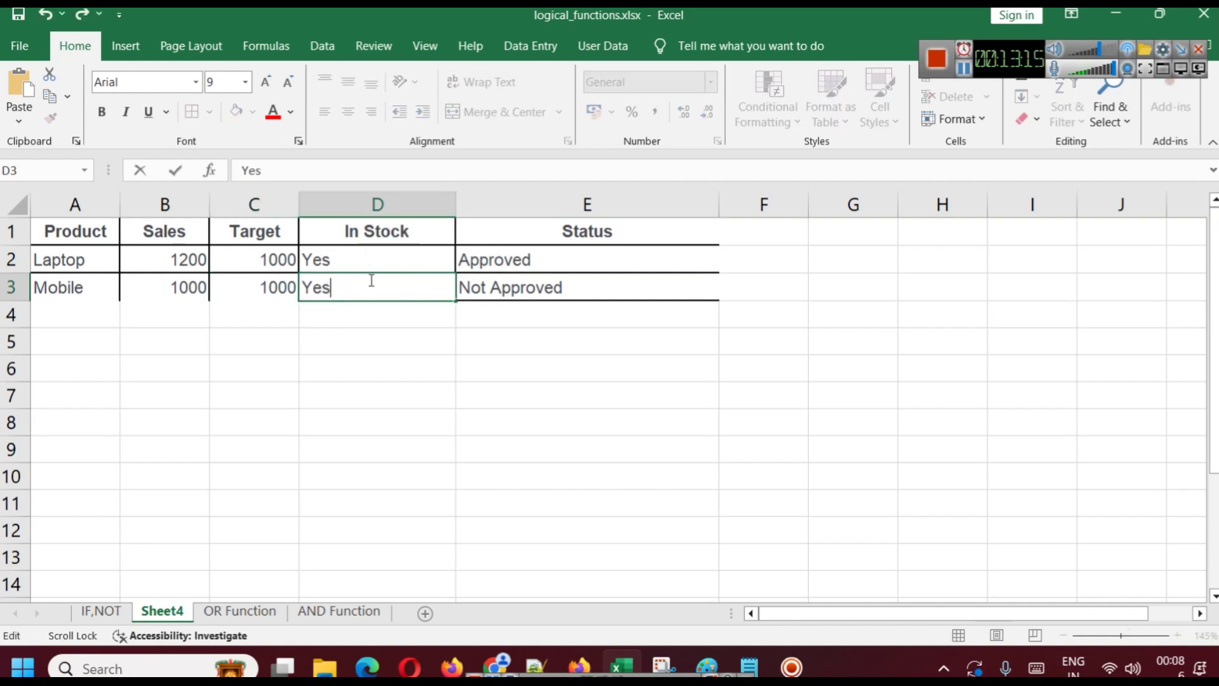
left_click(493, 394)
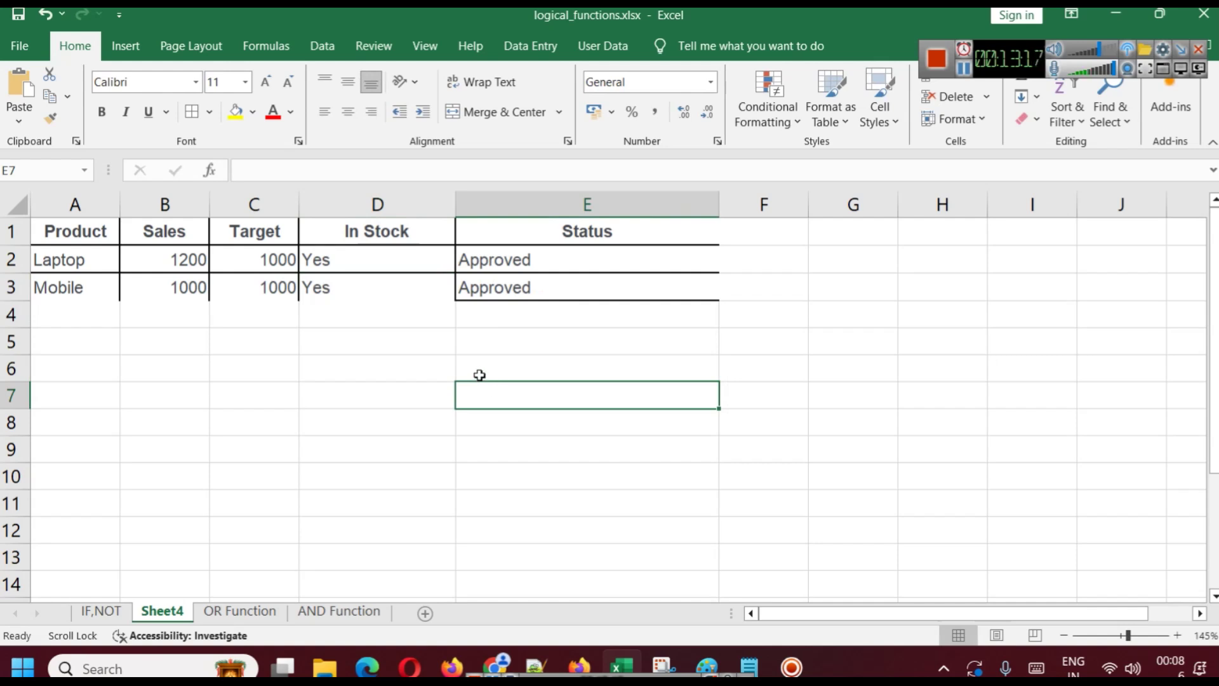
Undo the Mobile row's In Stock and Sales changes and recheck the formula in E3.
key("ctrl+z")
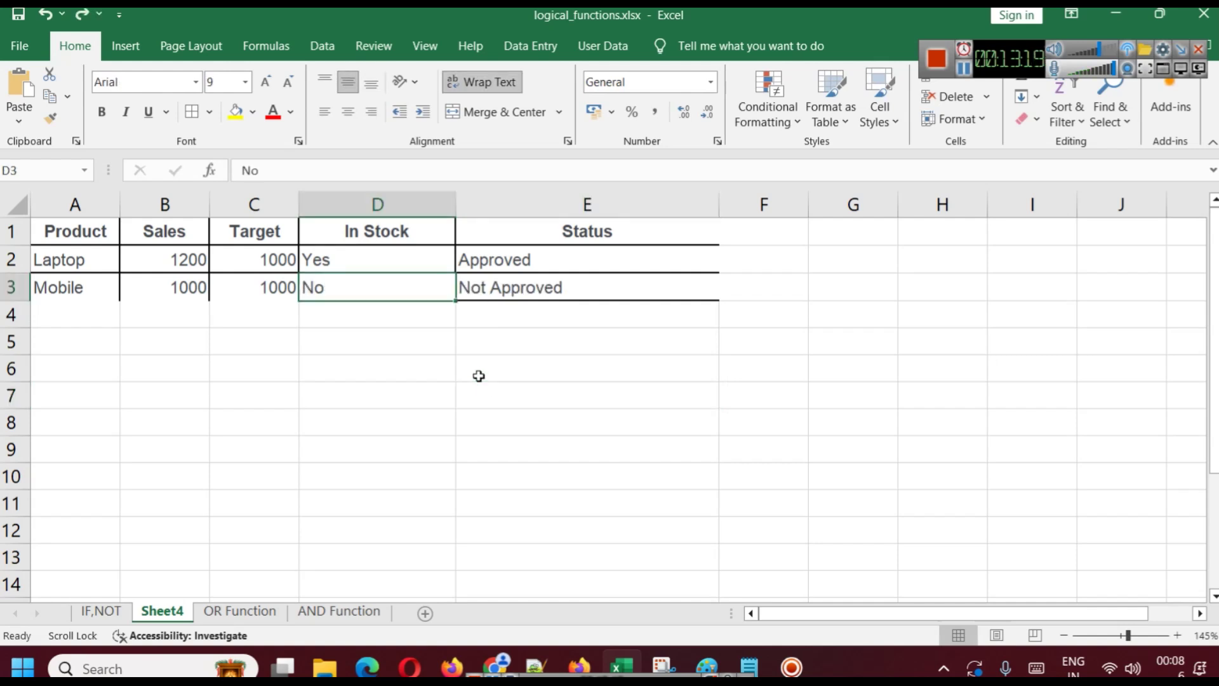
key("ctrl+z")
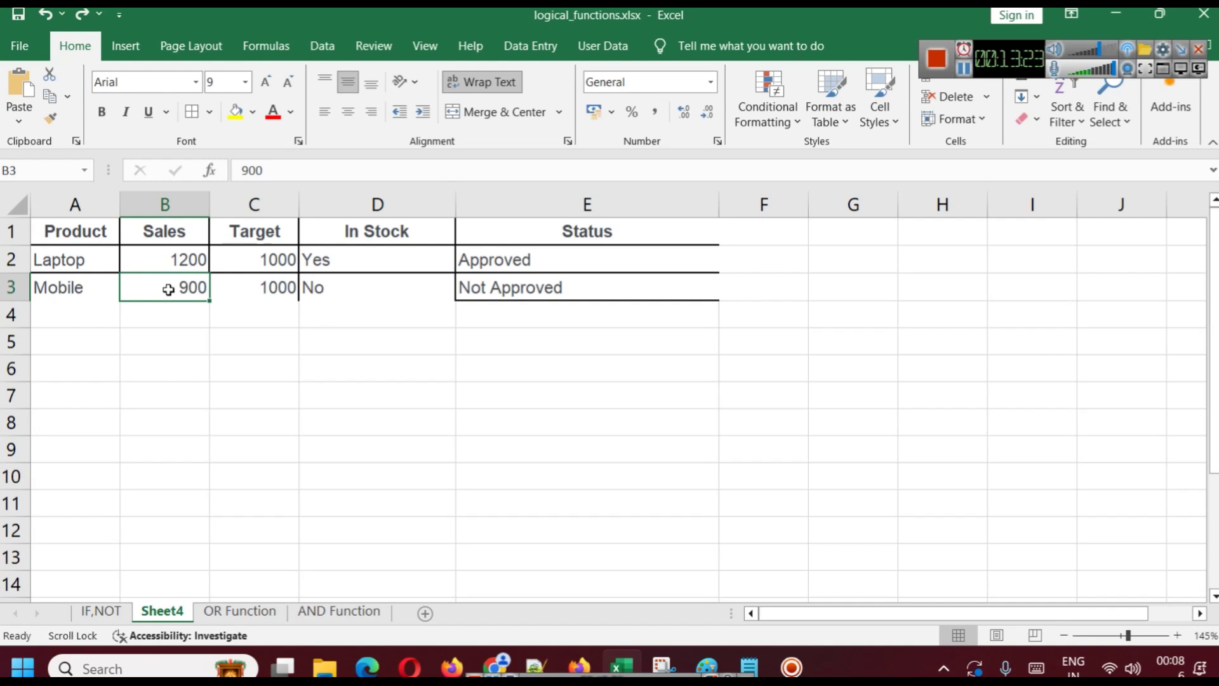
left_click(463, 287)
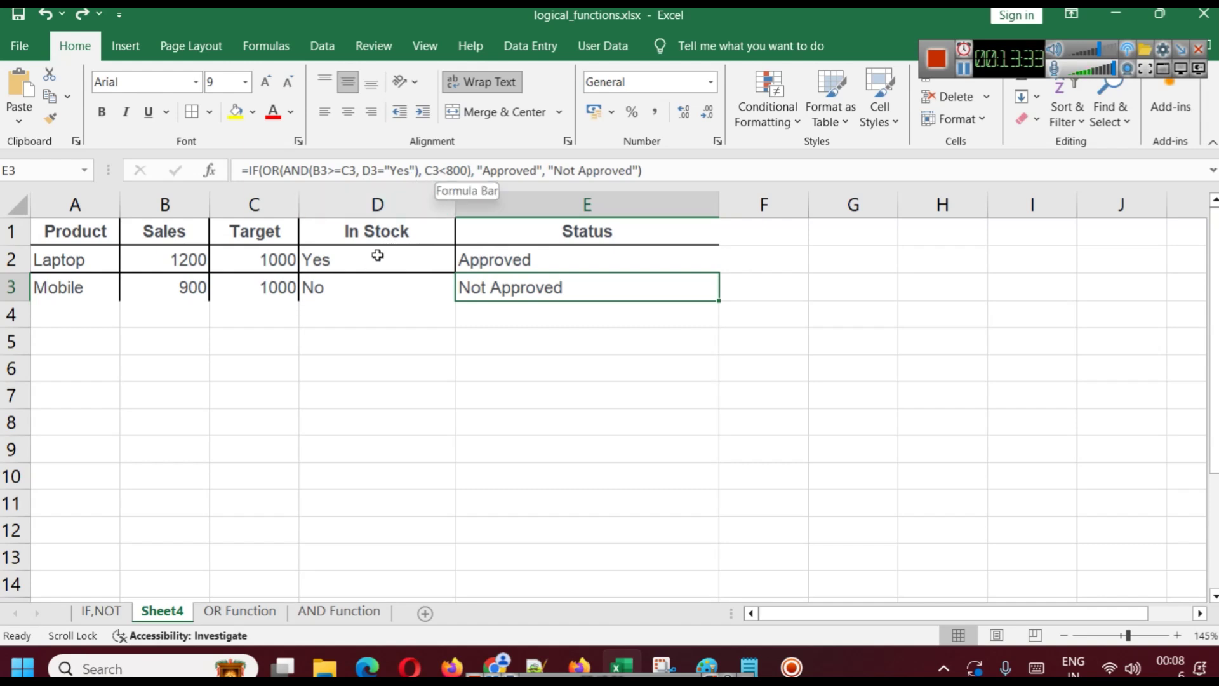
Set the Mobile row's Target in C3 to 799 to test the formula's C3<800 condition.
left_click(274, 287)
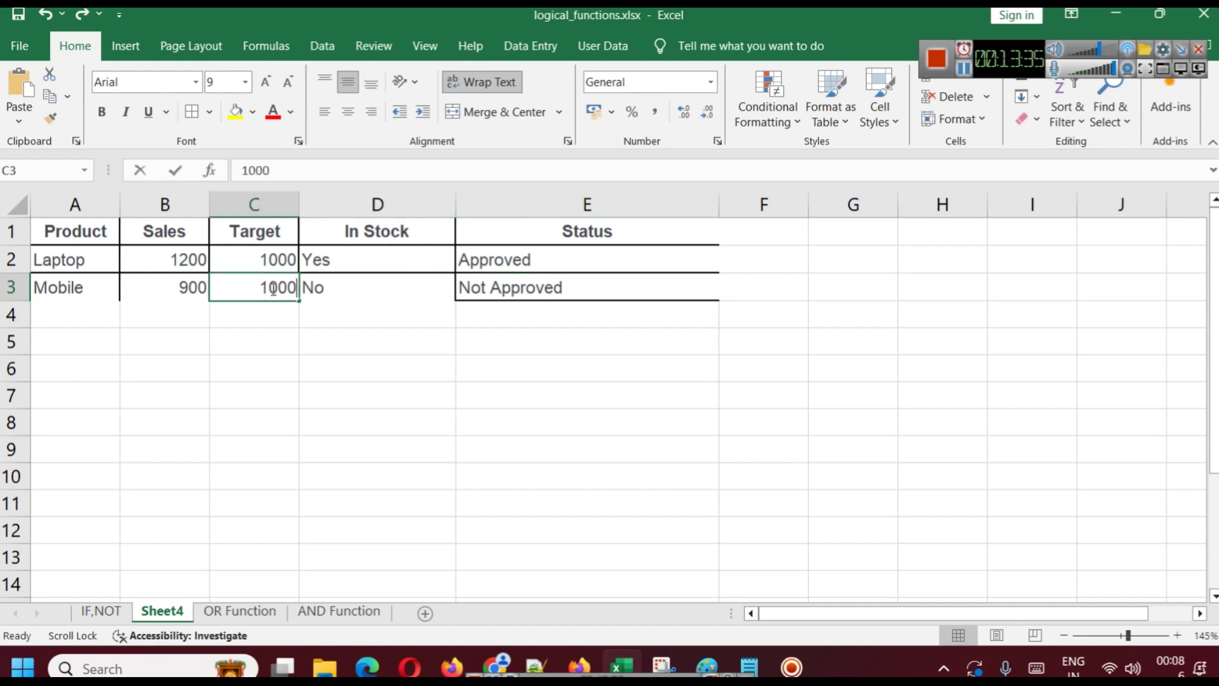
double_click(273, 288)
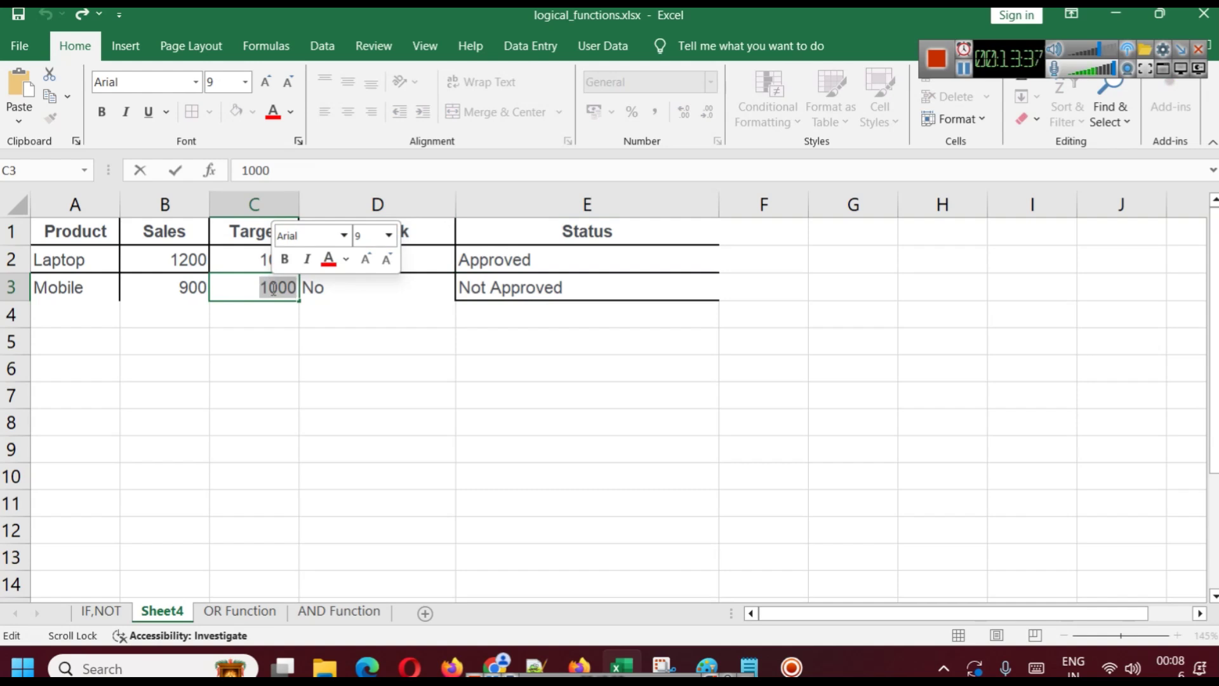
type("799")
left_click(302, 376)
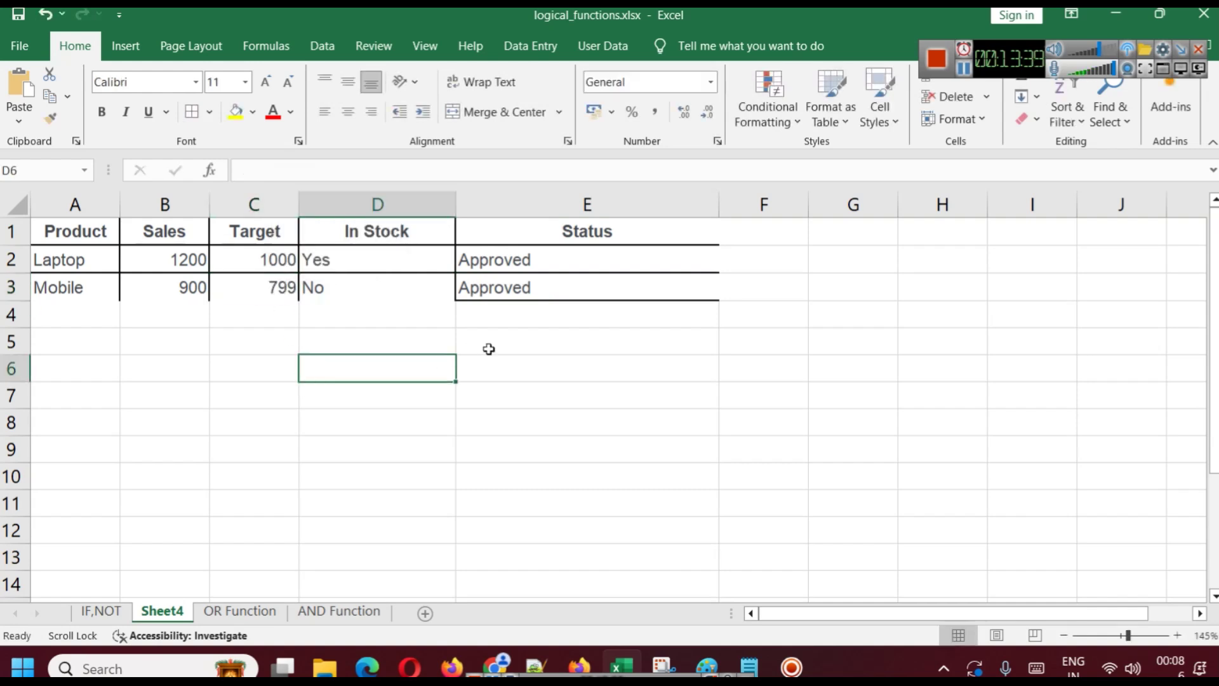
left_click(253, 284)
Copy E3's whole Status formula and paste it into Notepad a few lines below the existing IF/OR formula.
left_click(544, 286)
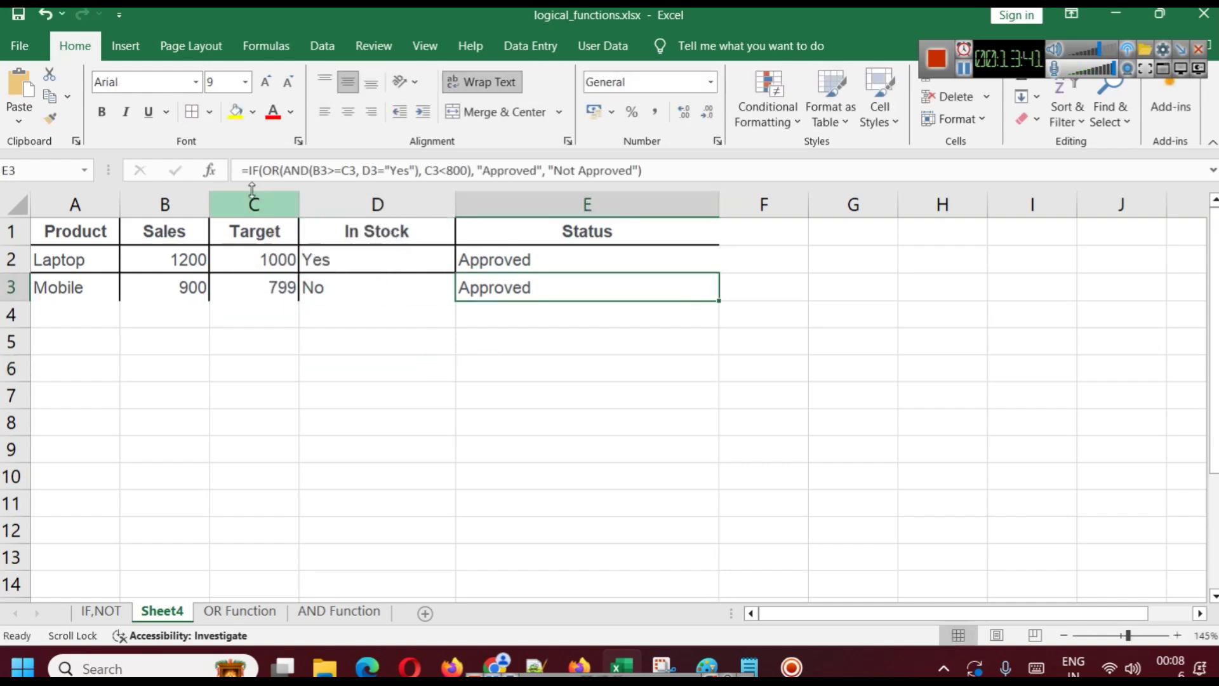
double_click(268, 169)
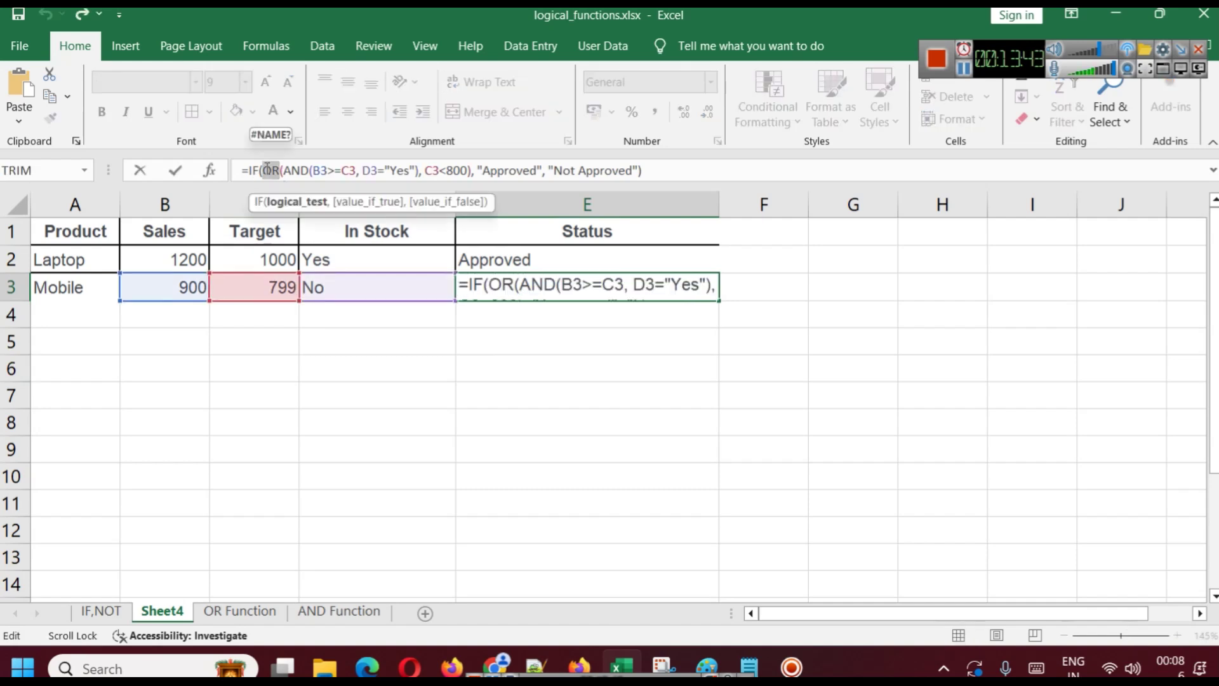
left_click_drag(268, 170, 642, 170)
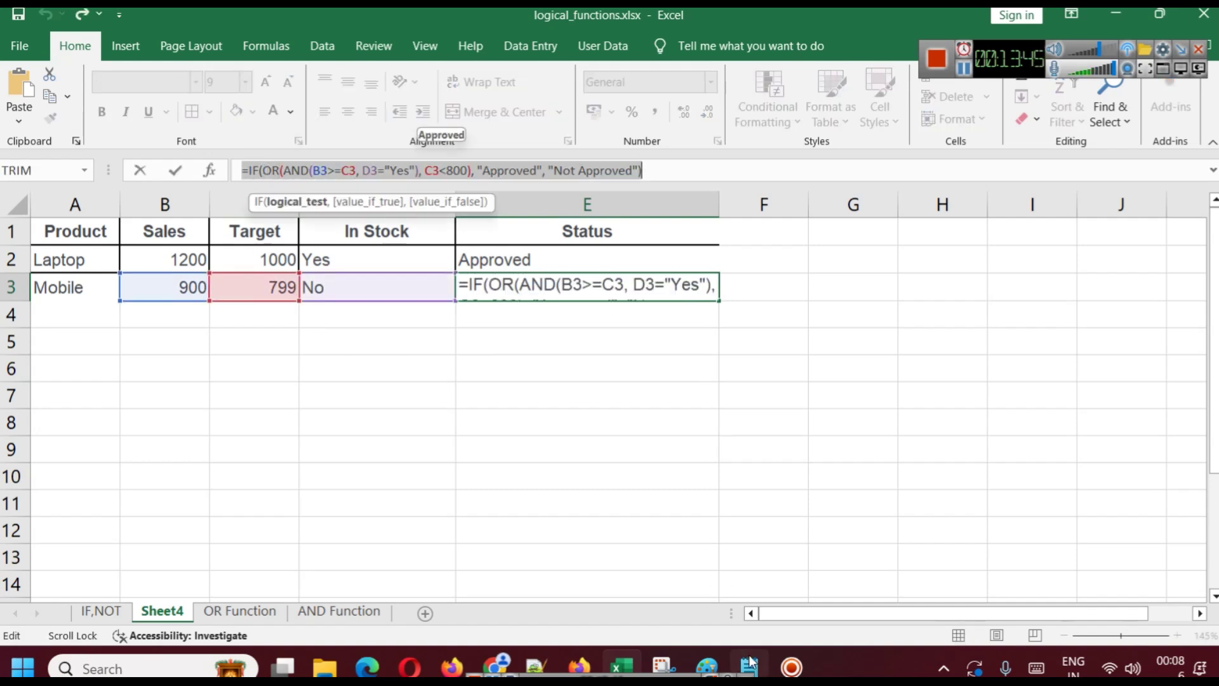
key("alt+Tab")
scroll(543, 407, "up", 1)
left_click_drag(368, 447, 158, 280)
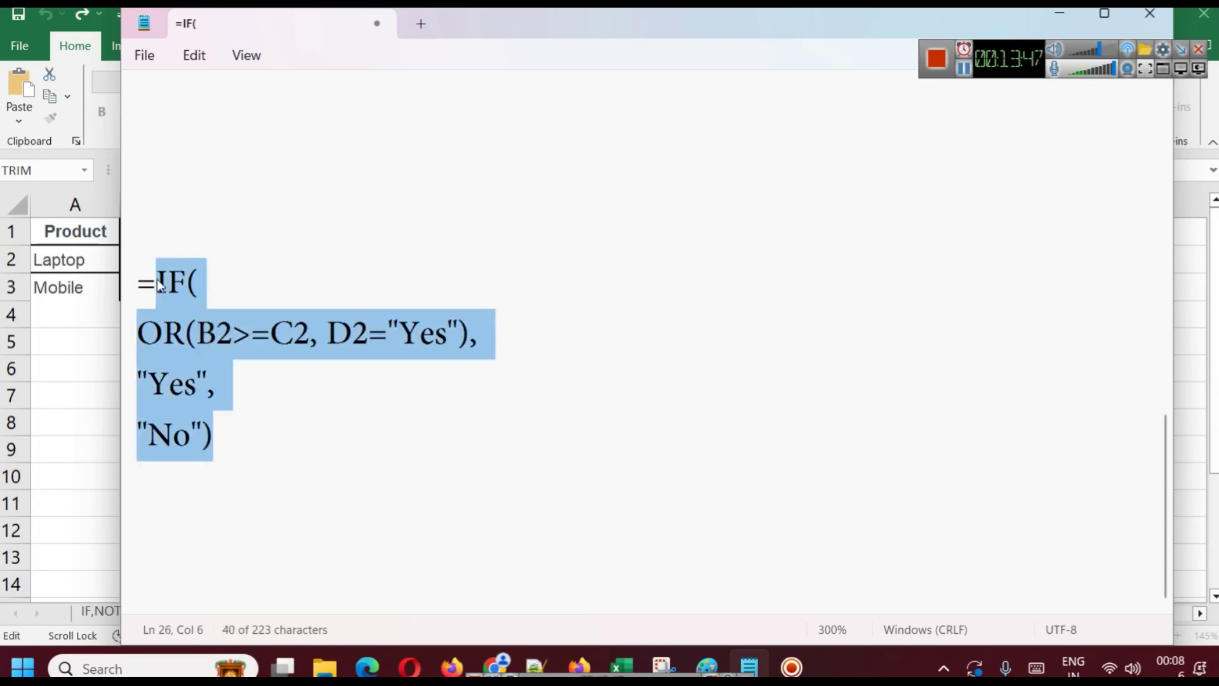
left_click(367, 454)
key("Return")
key("Return")
key("Return")
type("=IF(OR(AND(B3>=C3, D3=\"Yes\"), C3<800), \"Approved\", \"Not Approved\")")
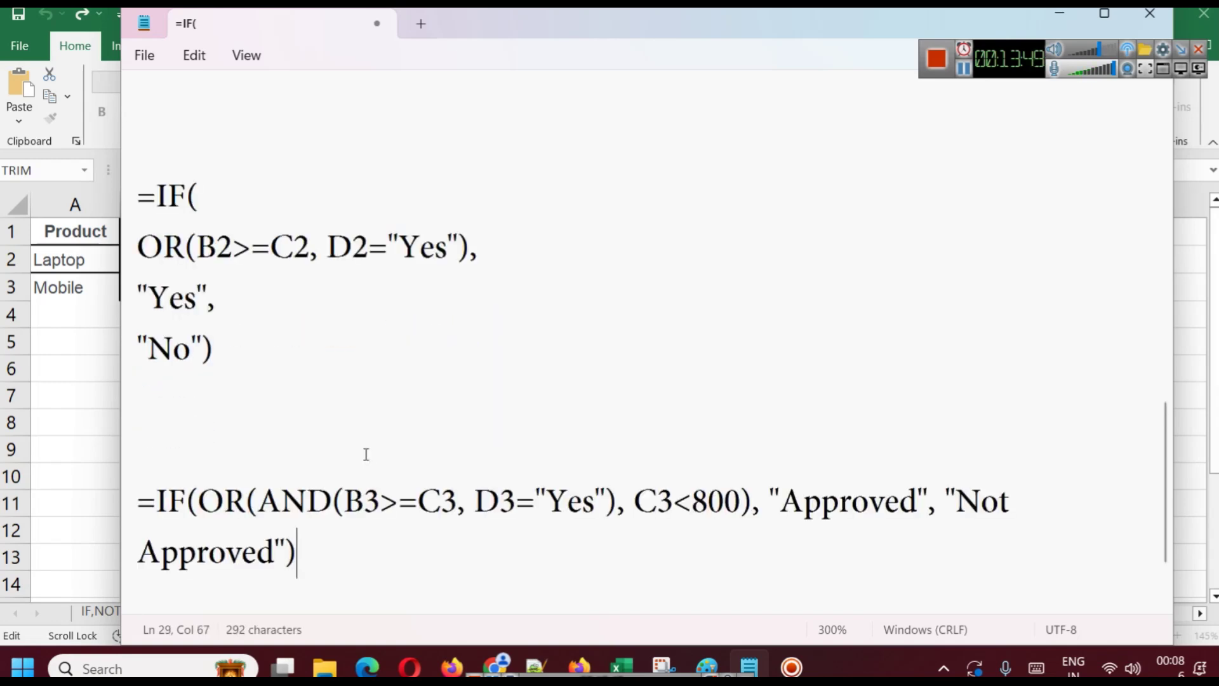
Split the pasted formula so that =IF(, OR( and the final closing parenthesis each stand on their own line.
scroll(402, 442, "down", 1)
left_click(197, 384)
key("Return")
left_click(1104, 436)
key("Return")
left_click(195, 435)
key("Return")
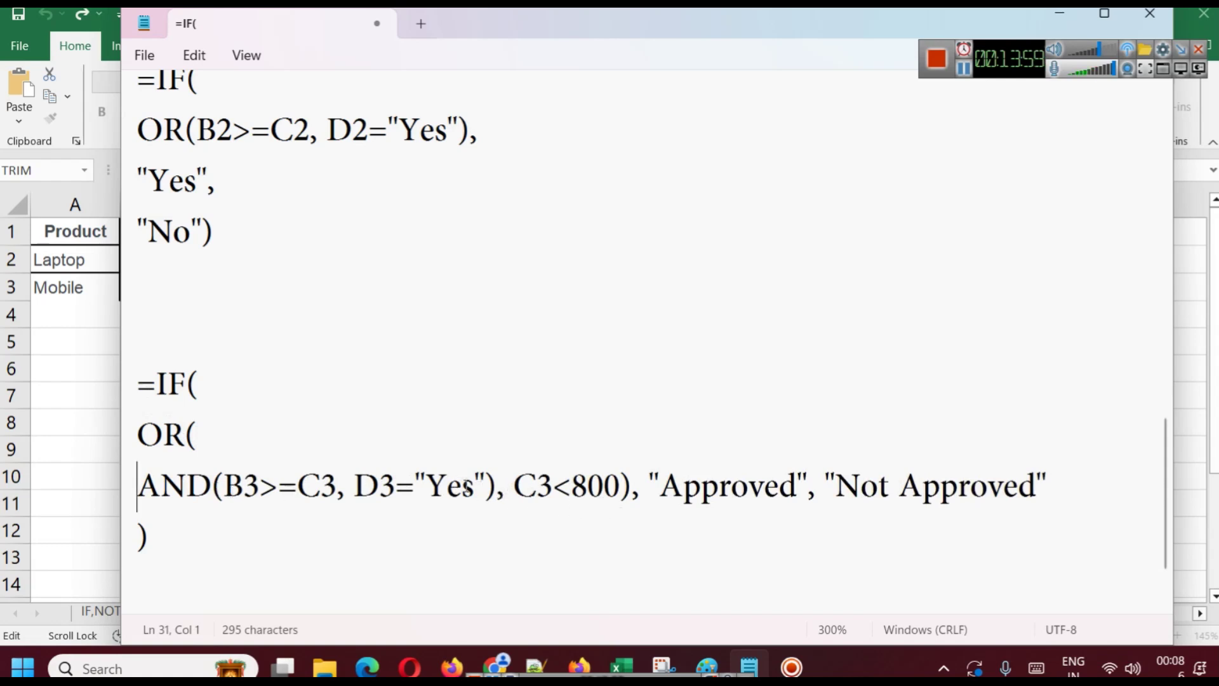
left_click(512, 487)
key("Return")
key("BackSpace")
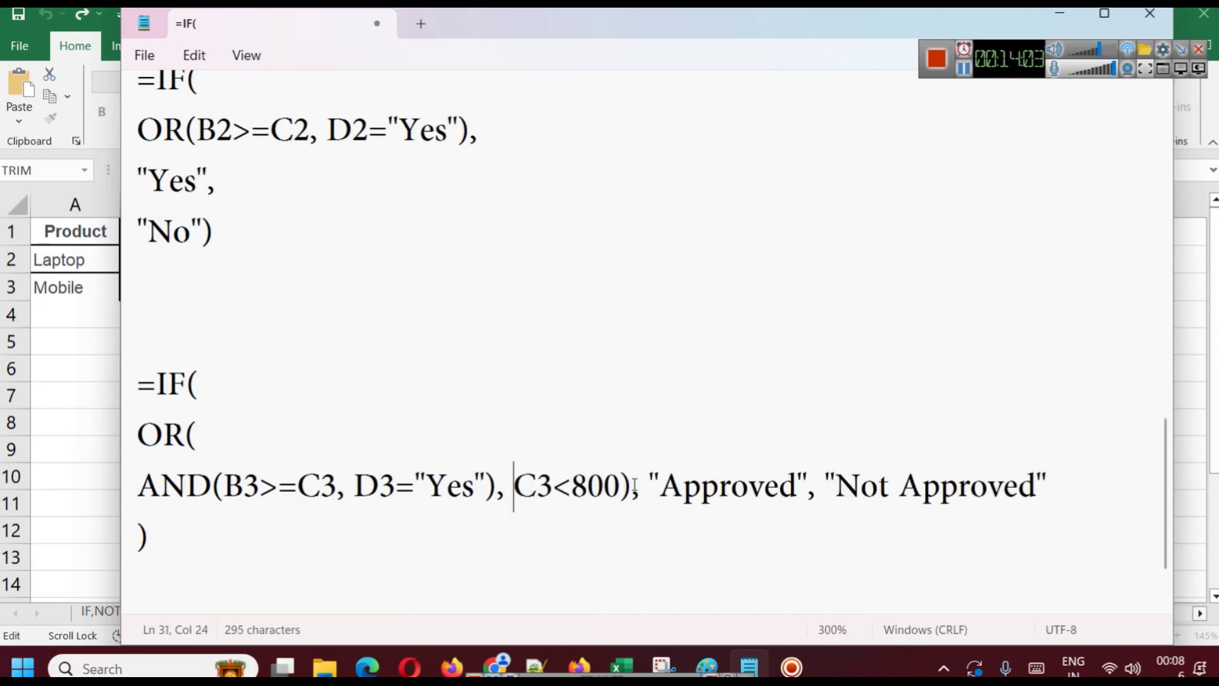
Move the "Approved", and "Not Approved" arguments of the combined formula onto separate lines below the AND condition line.
left_click_drag(630, 491, 226, 491)
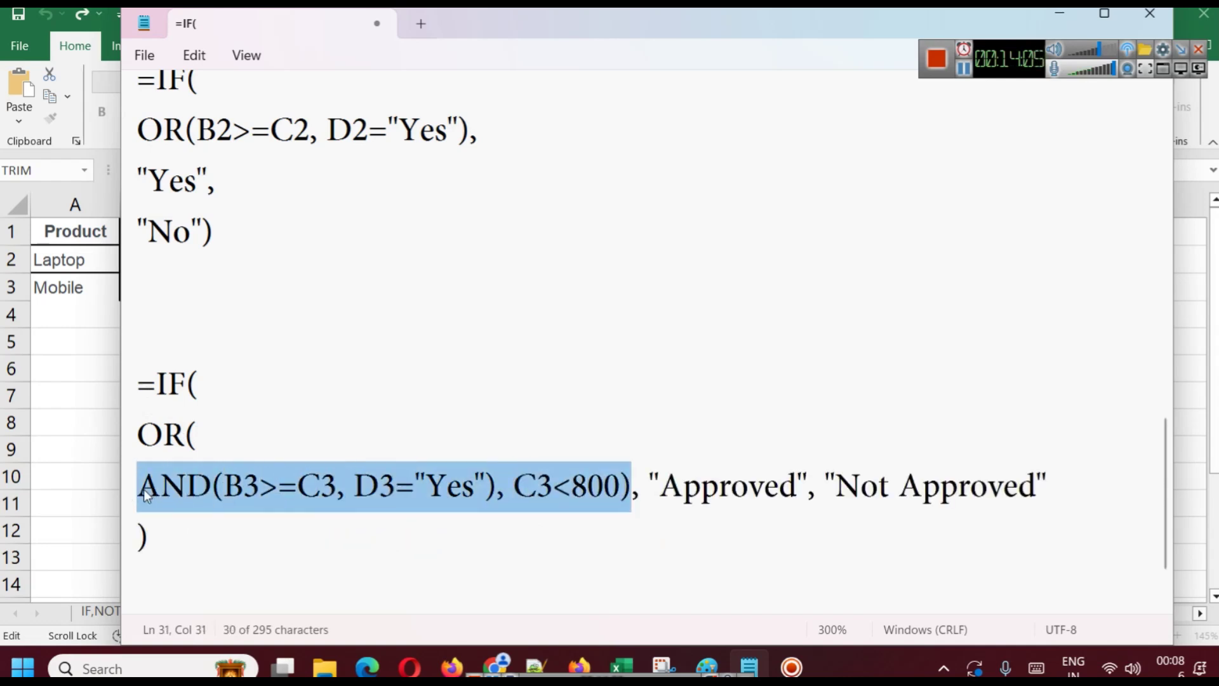
left_click(323, 522)
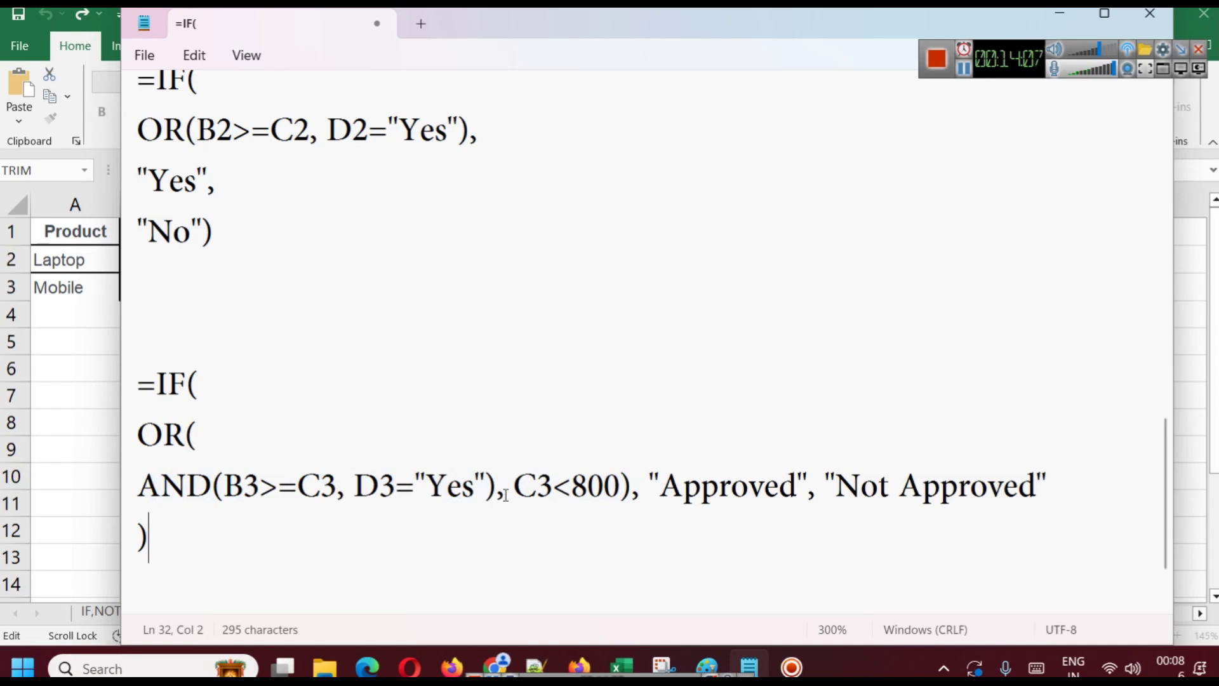
left_click(651, 477)
key("Return")
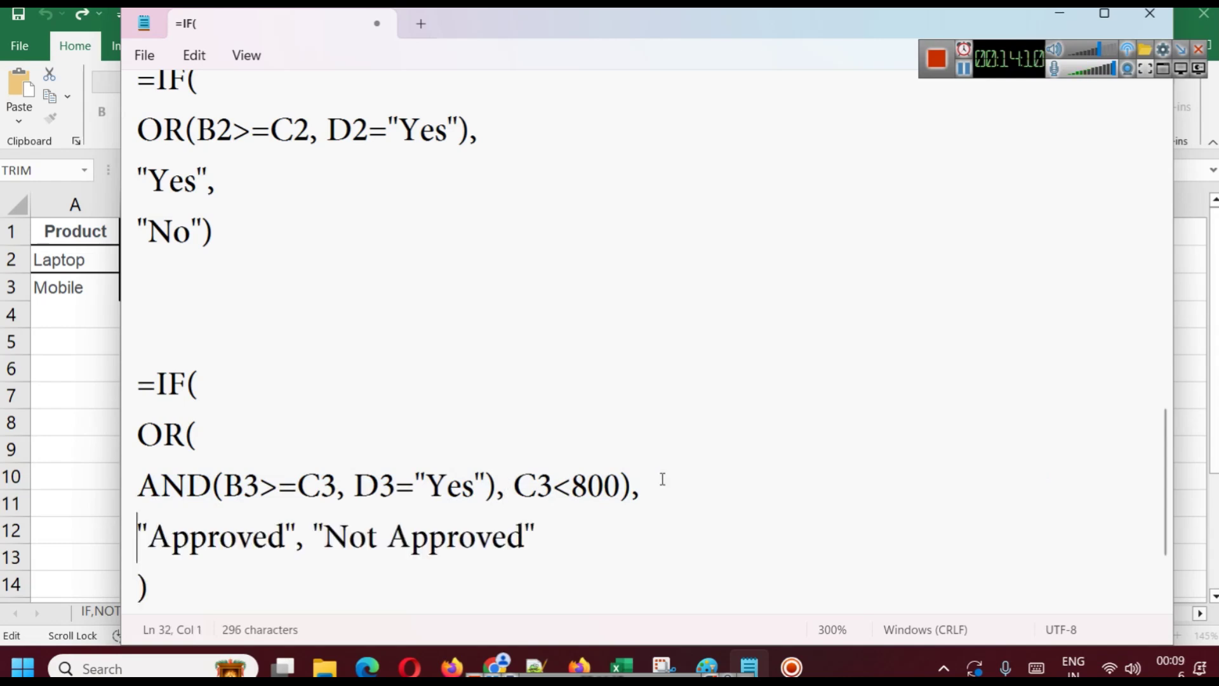
left_click(308, 532)
key("Return")
scroll(413, 508, "down", 2)
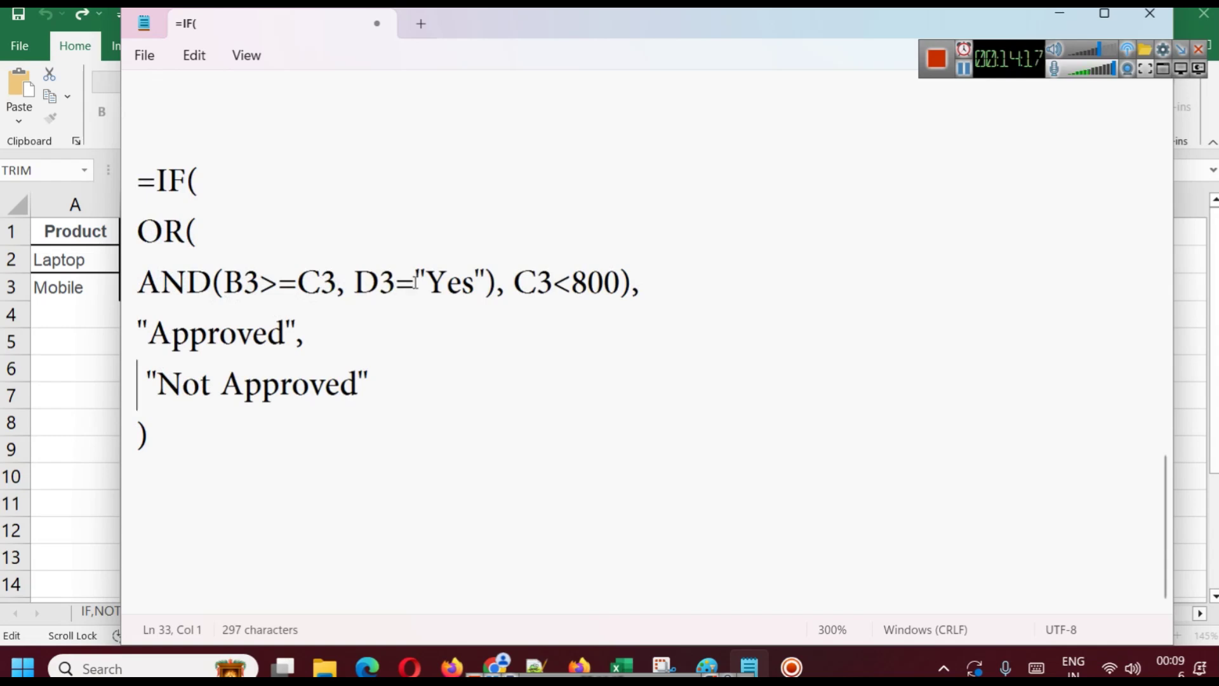
Examine the split formula's AND condition, its C3<800 alternative, and the "Approved" and "Not Approved" results.
left_click_drag(504, 276, 131, 293)
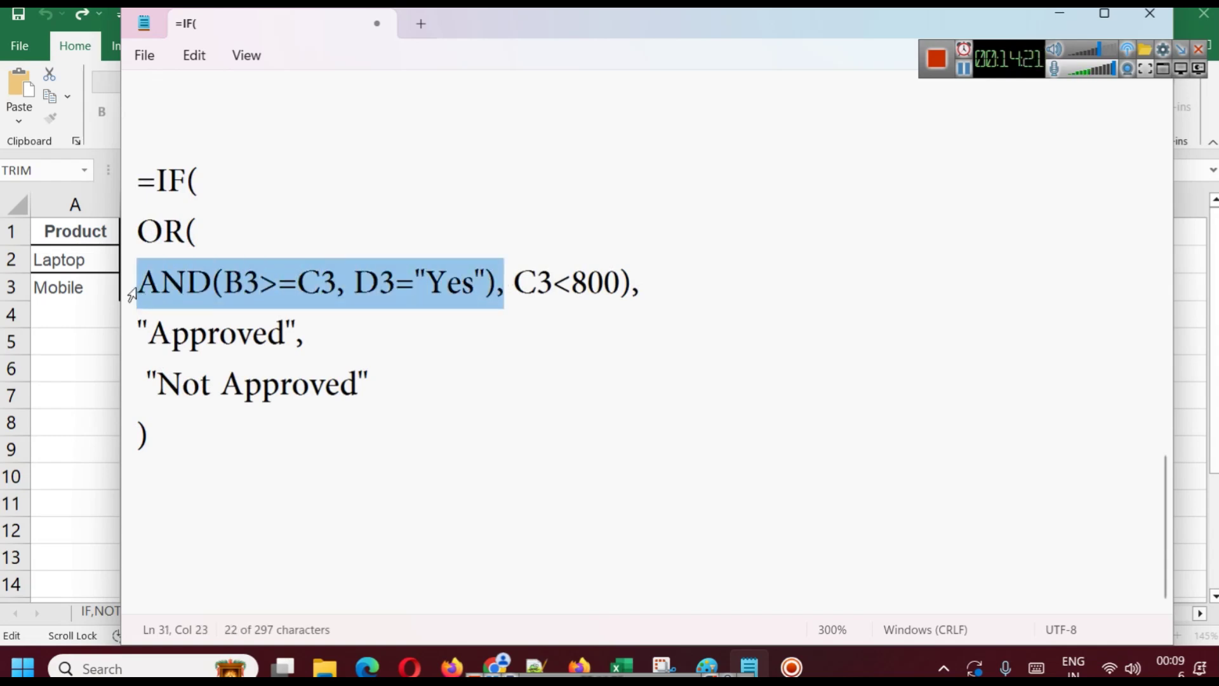
left_click_drag(514, 283, 621, 284)
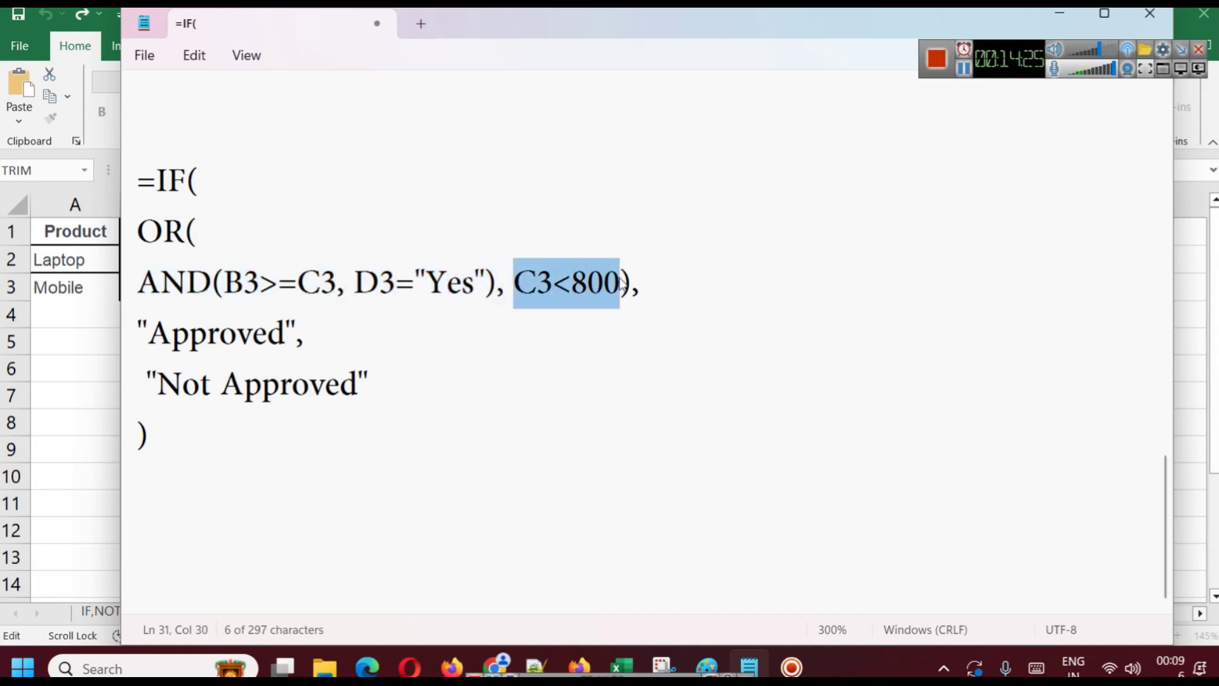
left_click(498, 283)
left_click_drag(498, 283, 222, 283)
left_click(402, 360)
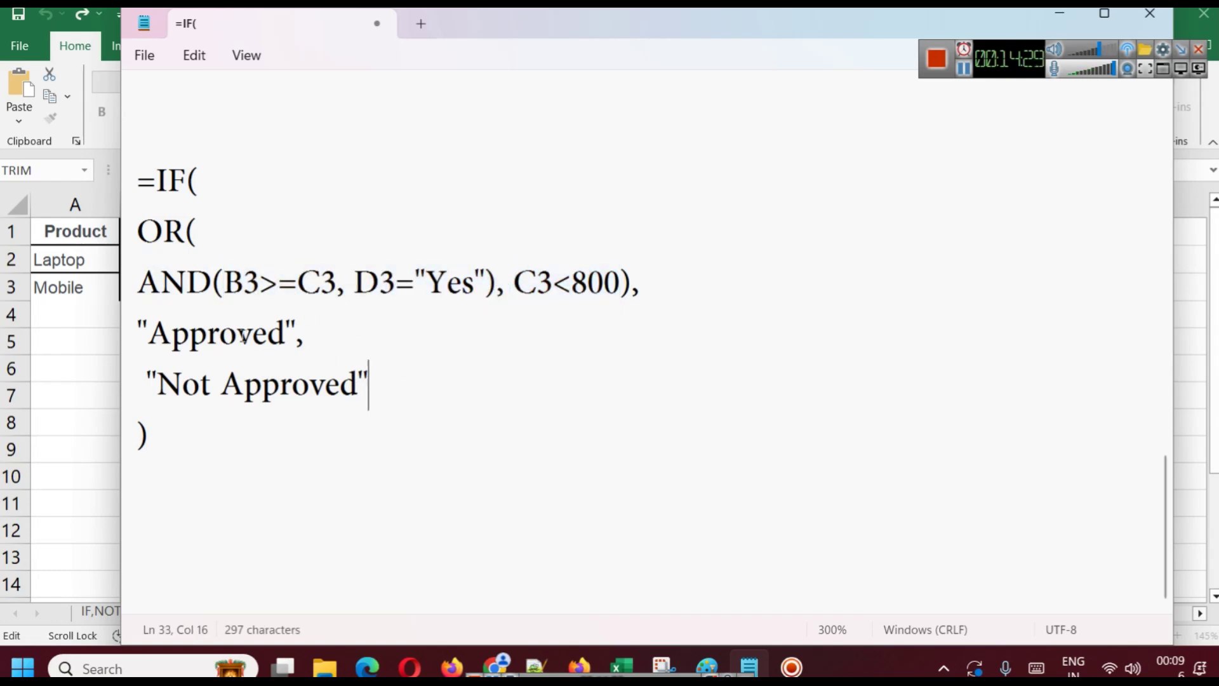
double_click(243, 338)
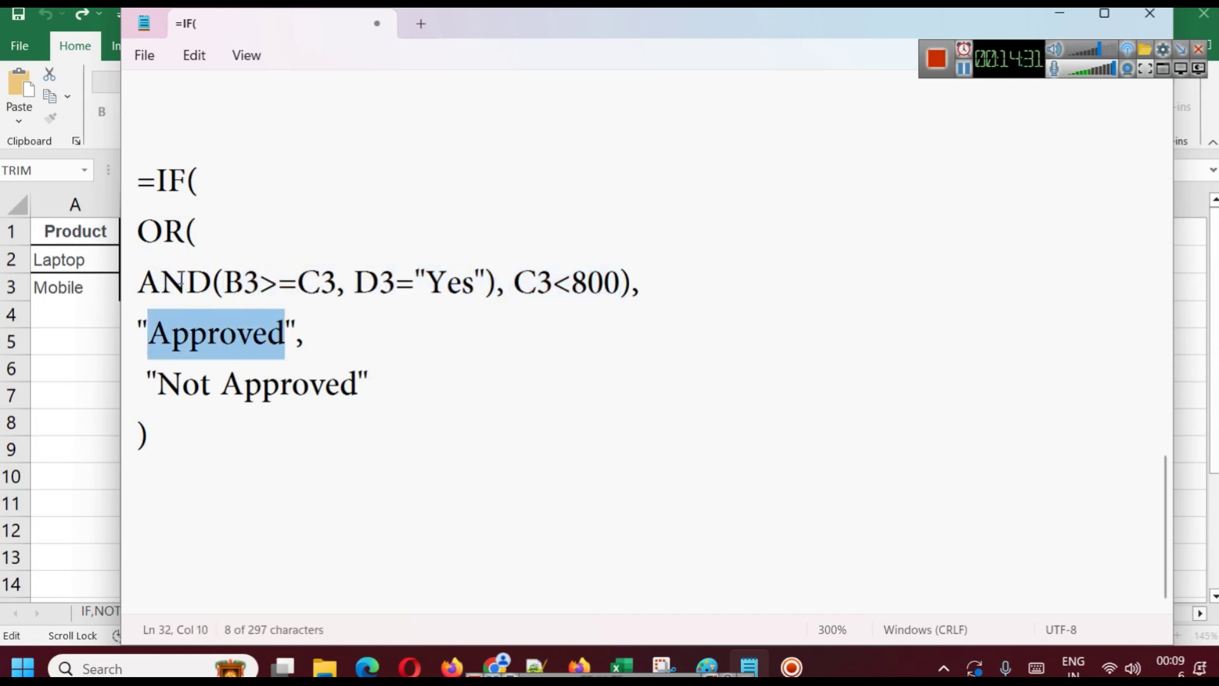
triple_click(356, 283)
left_click(514, 296)
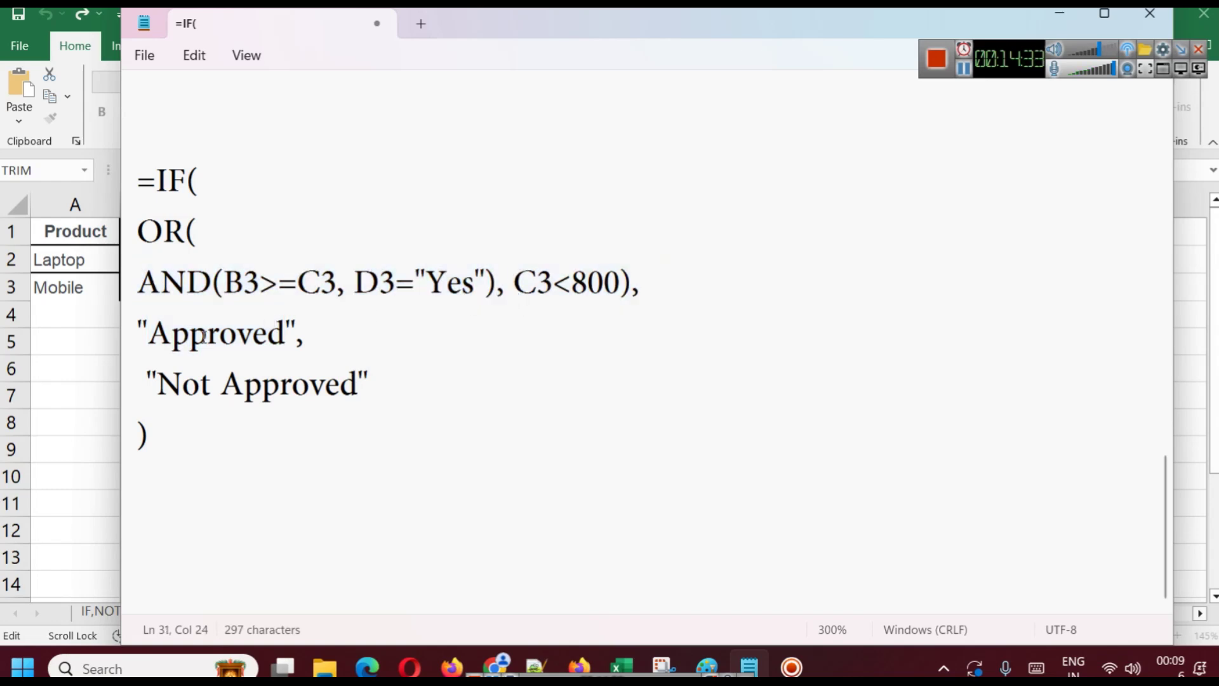
double_click(203, 336)
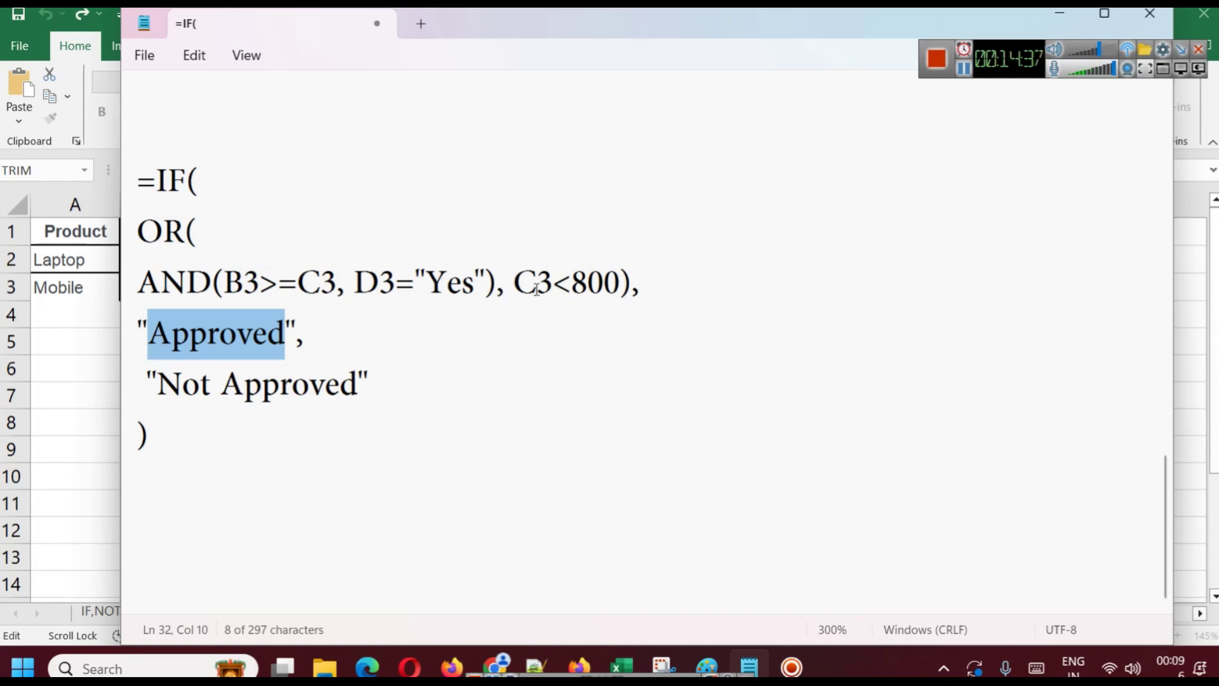
left_click_drag(157, 385, 358, 385)
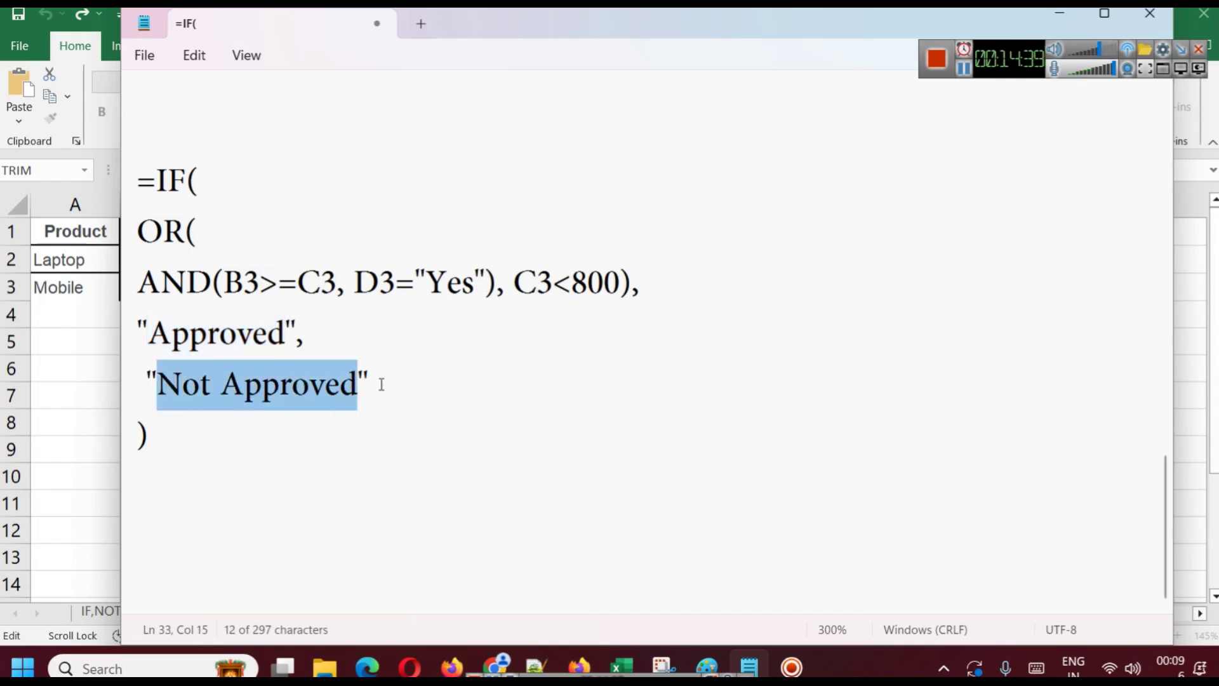
left_click(431, 457)
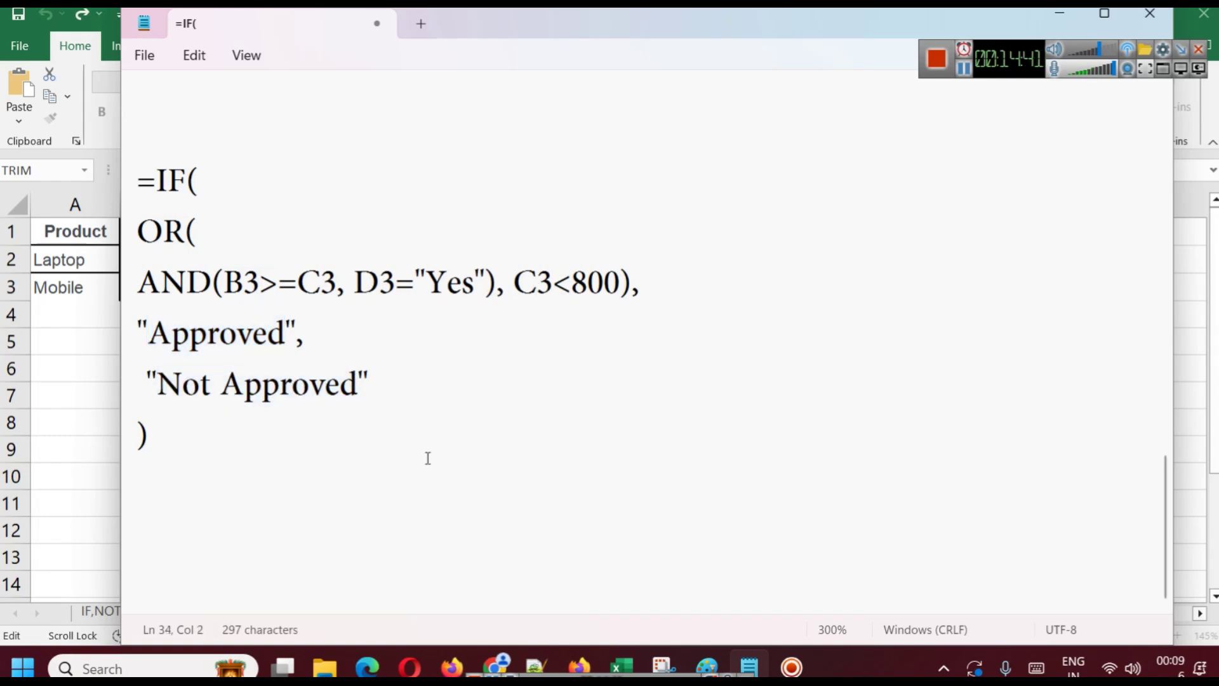
Add an OR heading below the split formula, followed by a truth table header row with columns A, B and Op.
left_click(398, 519)
type("OR")
key("Return")
key("Return")
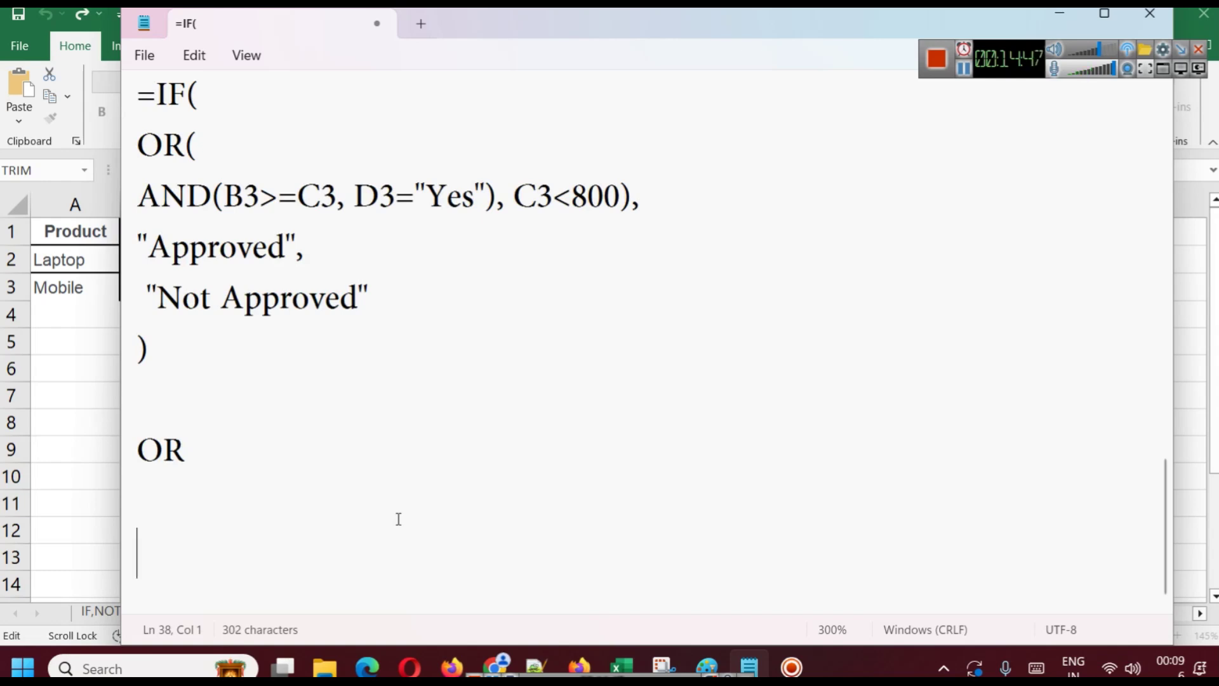
type("A     ")
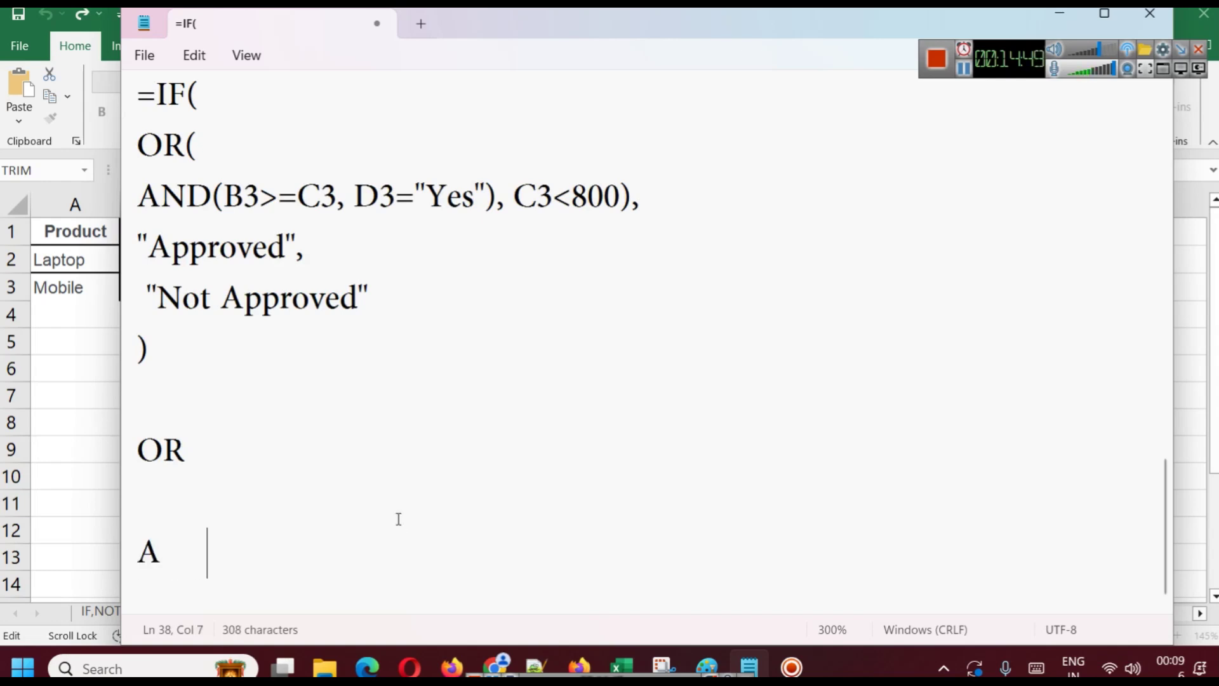
type("B       Op")
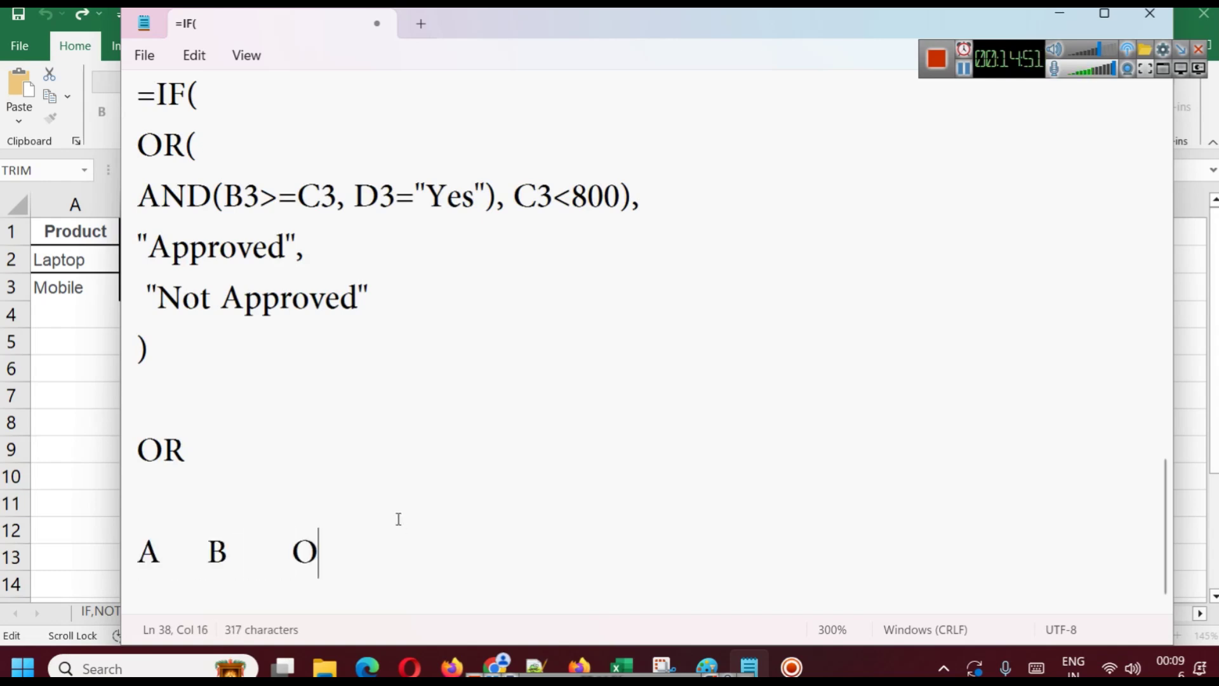
key("Return")
key("Return")
left_click(398, 518)
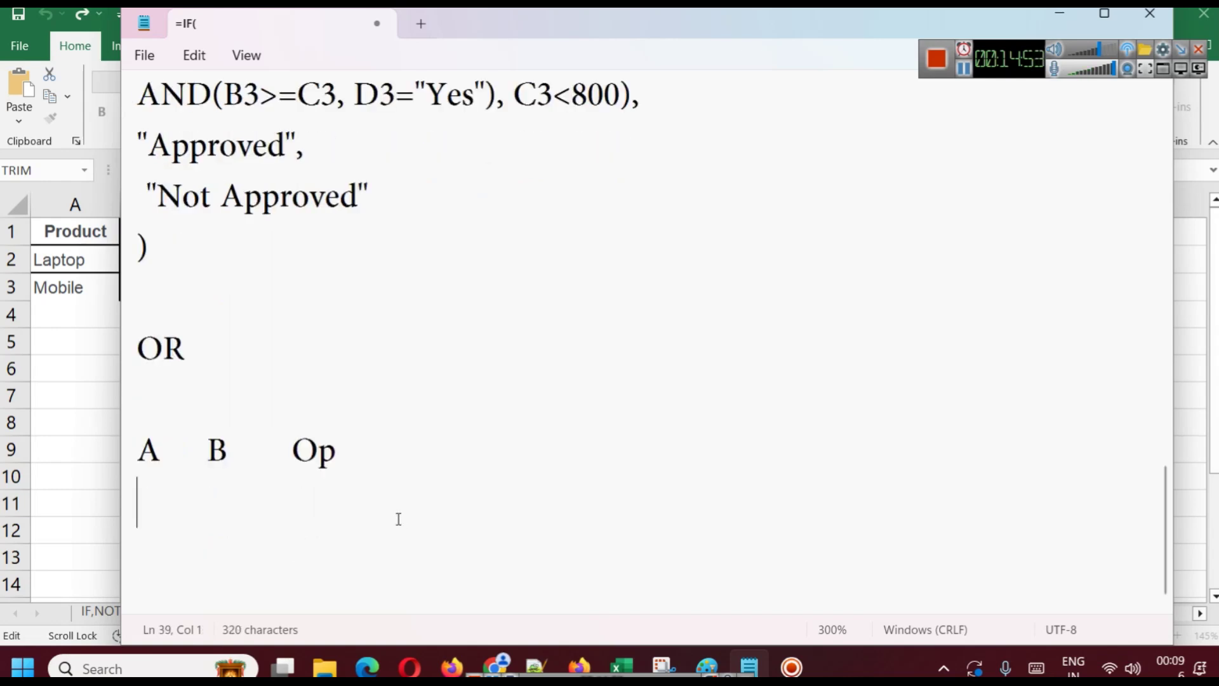
Enter the first two OR truth table rows as 0, 0, 0 and 1, 0, 1 beneath the header.
type("0      0        0")
key("Return")
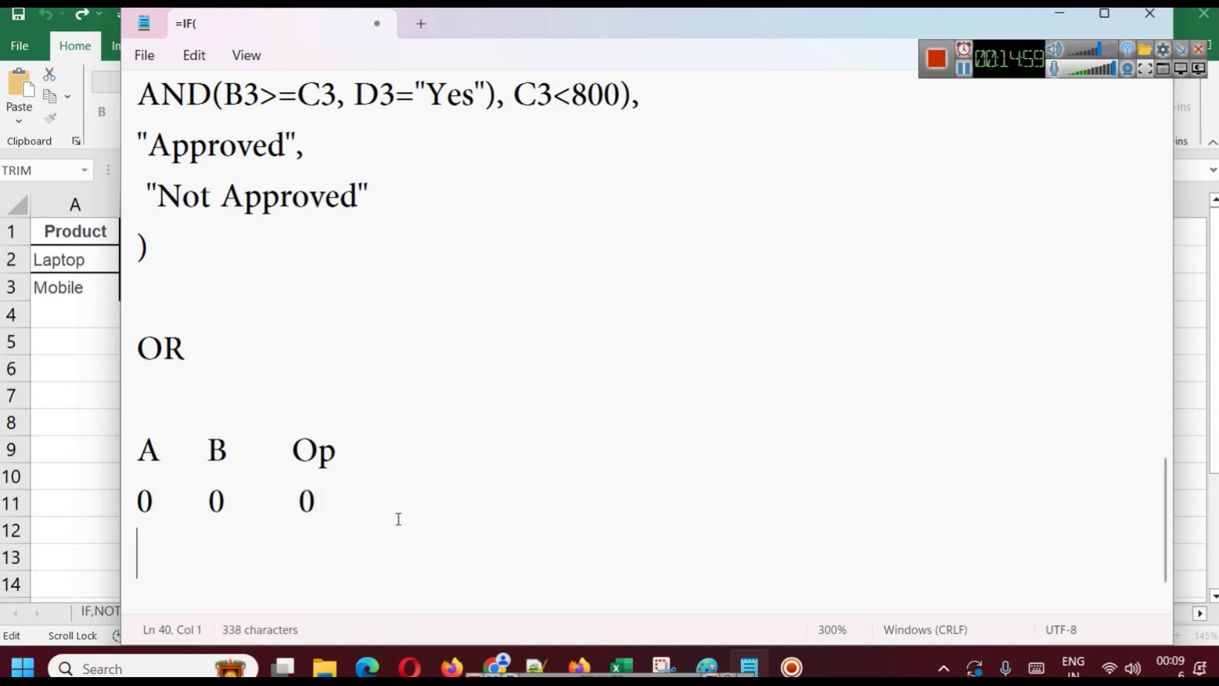
type("1       ")
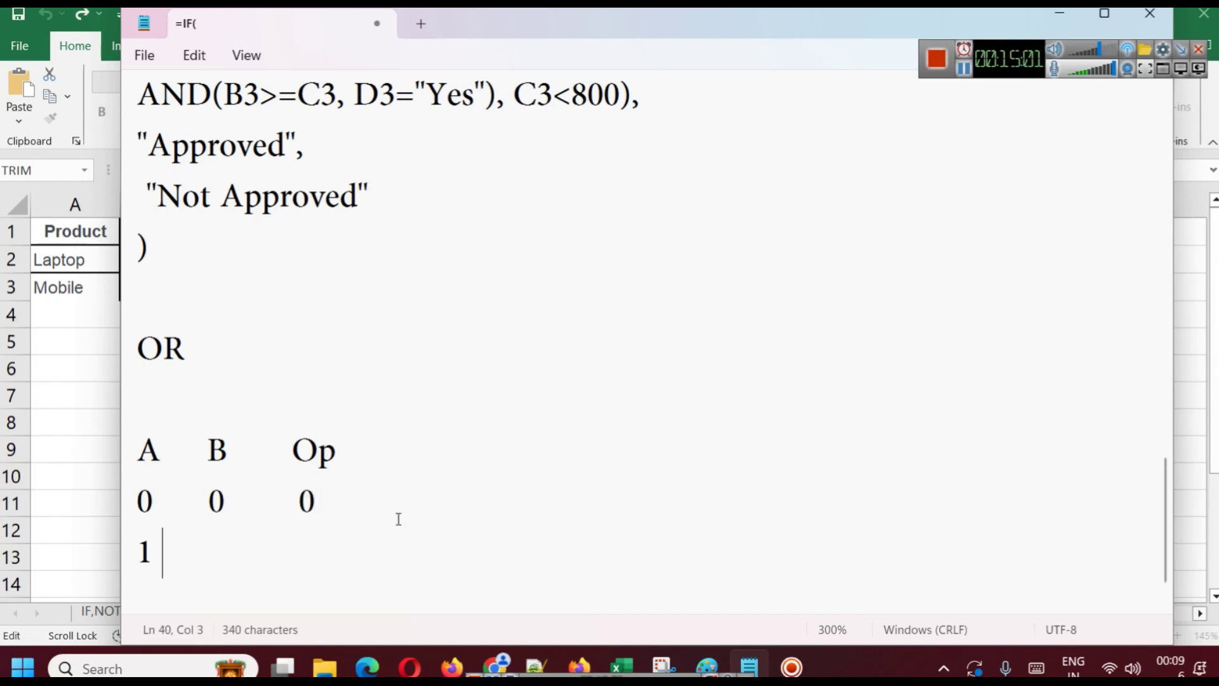
type("0        ")
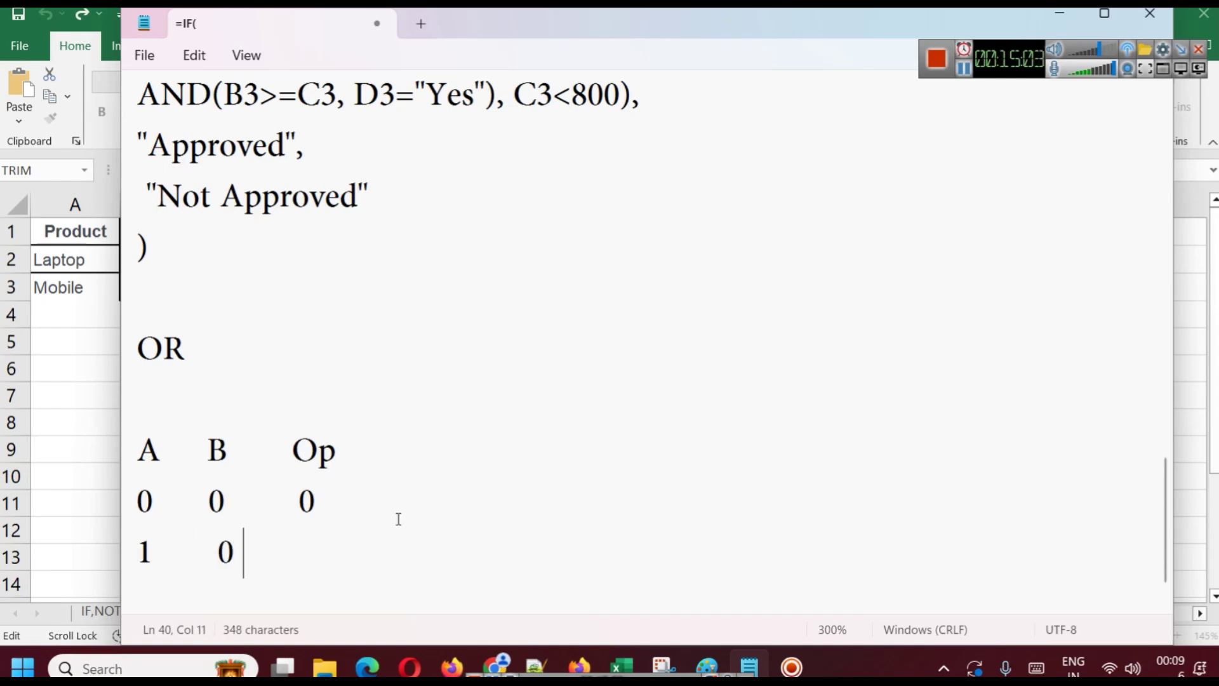
type("1")
key("Return")
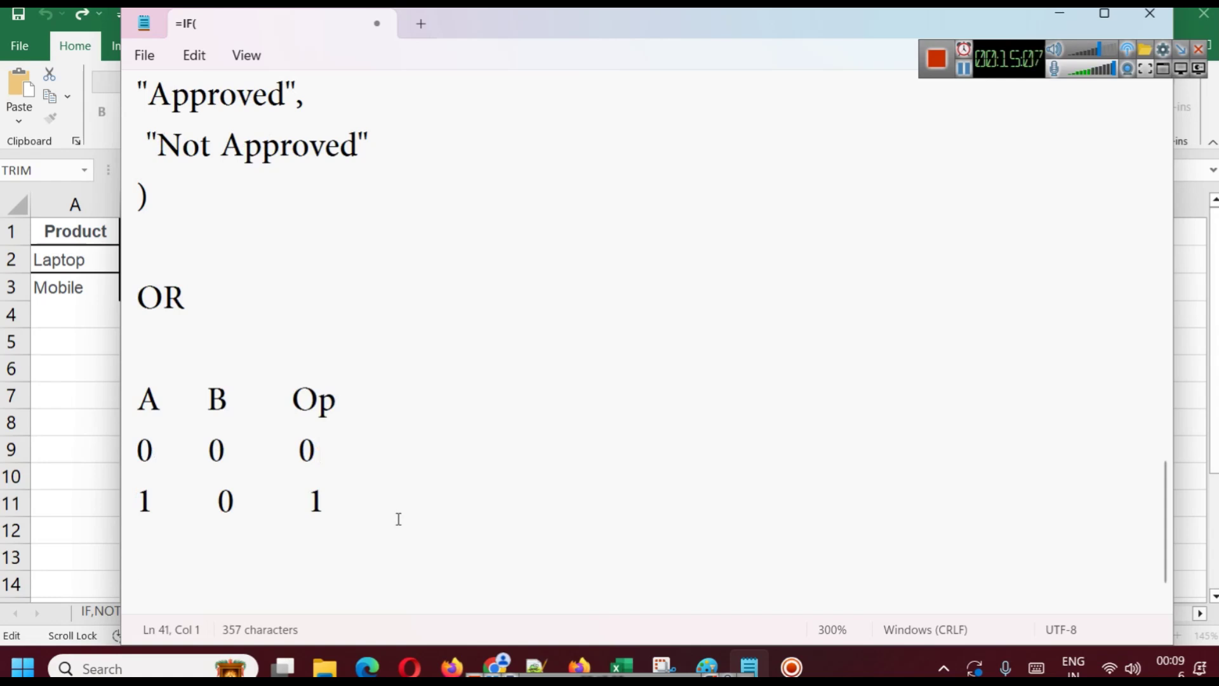
Complete the OR truth table with the rows 0, 1, 1 and 1, 1, 1, aligned under the columns.
type("0       1       ")
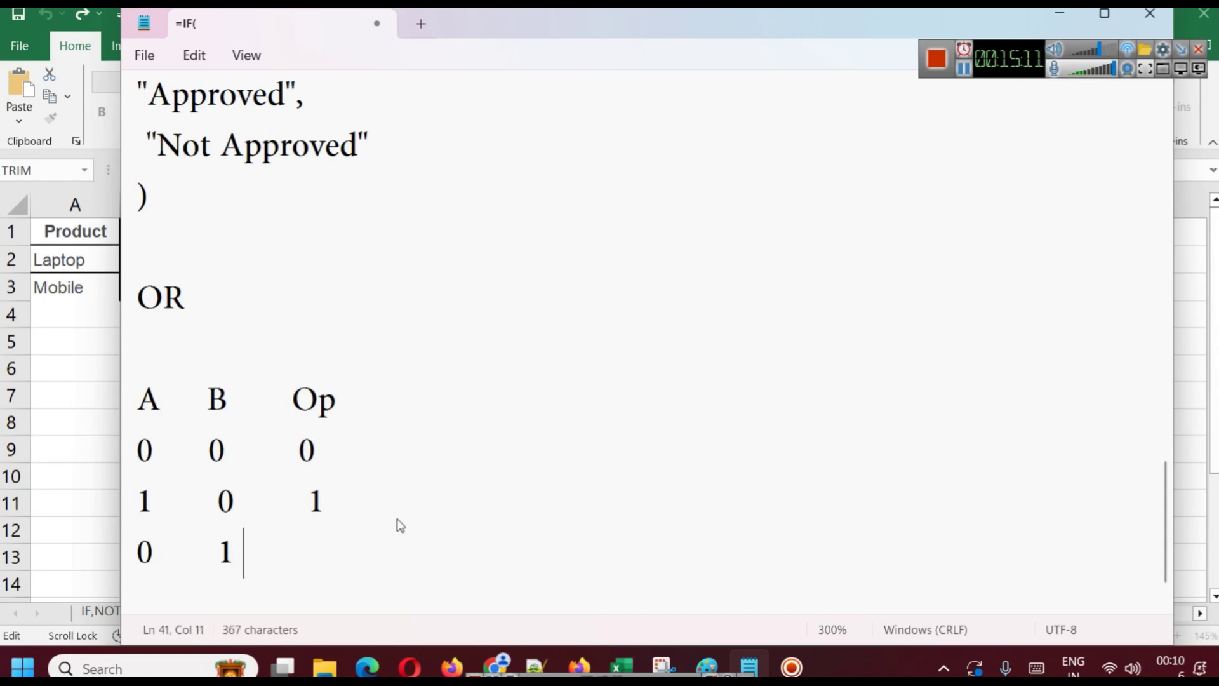
type("1")
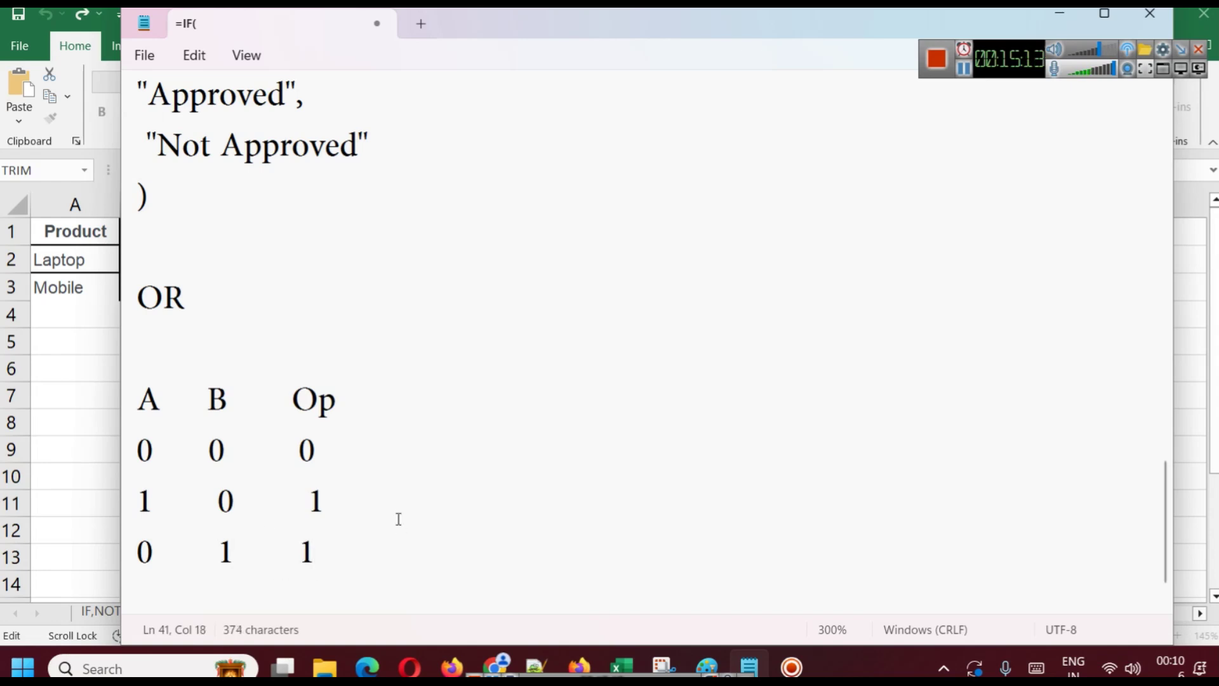
key("Return")
type("1          1")
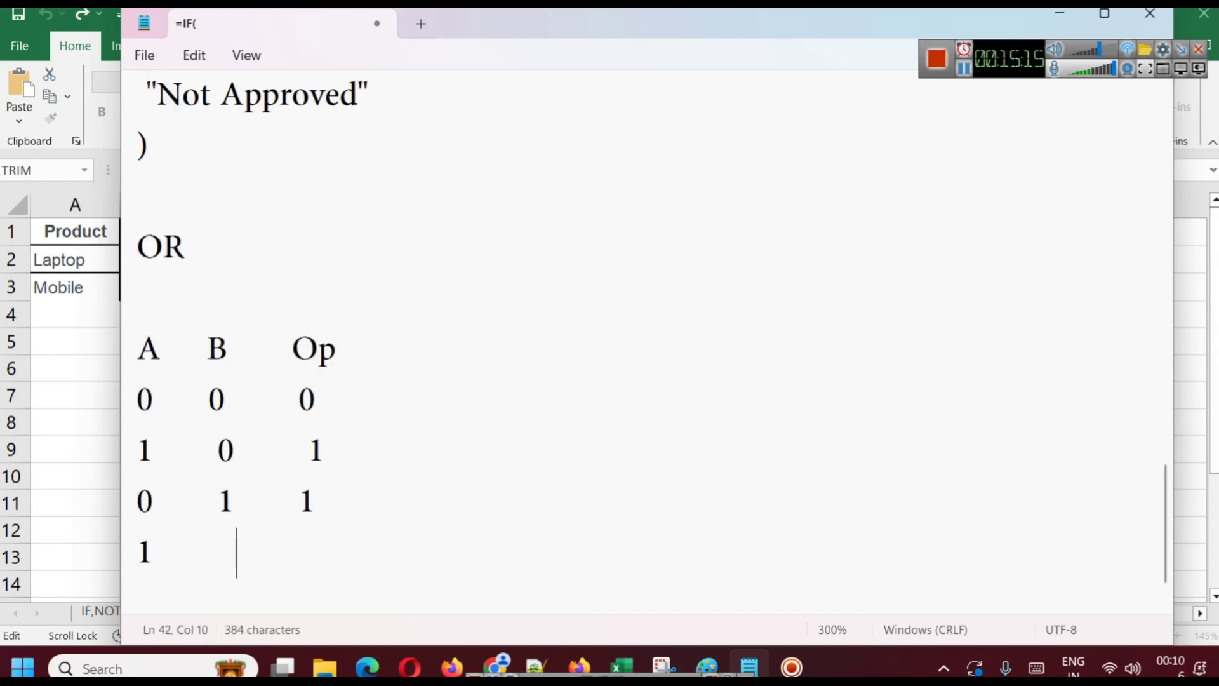
key("Left")
key("BackSpace")
key("BackSpace")
key("BackSpace")
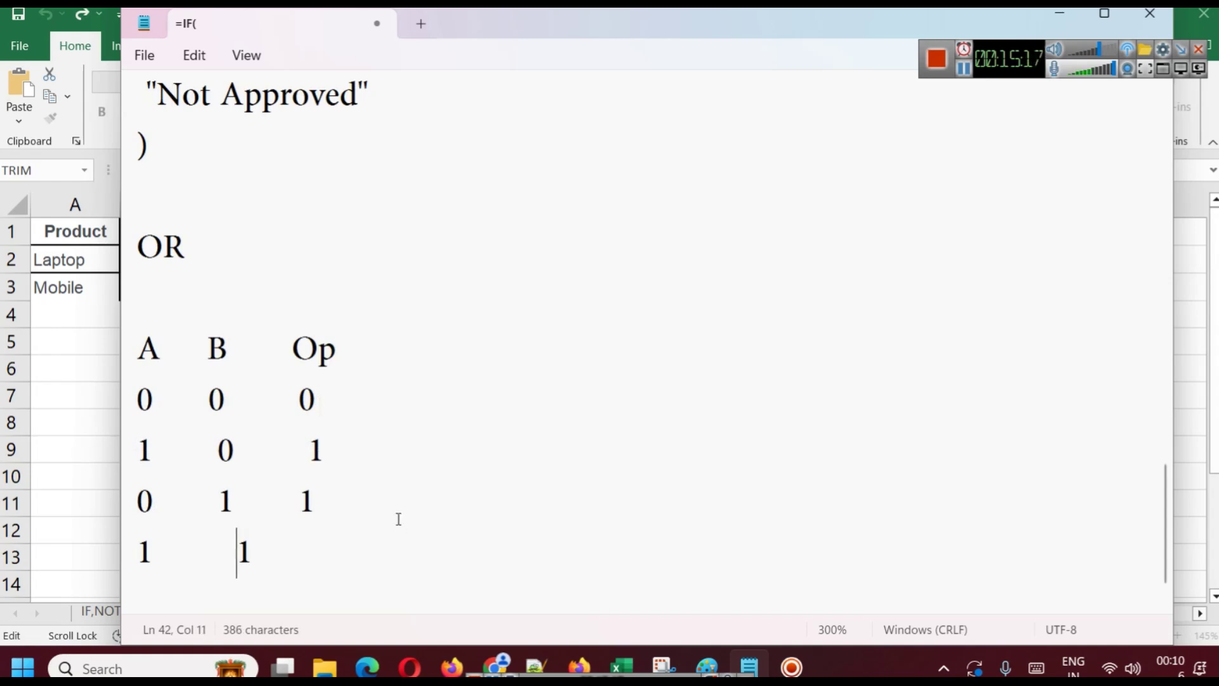
key("End")
type("1")
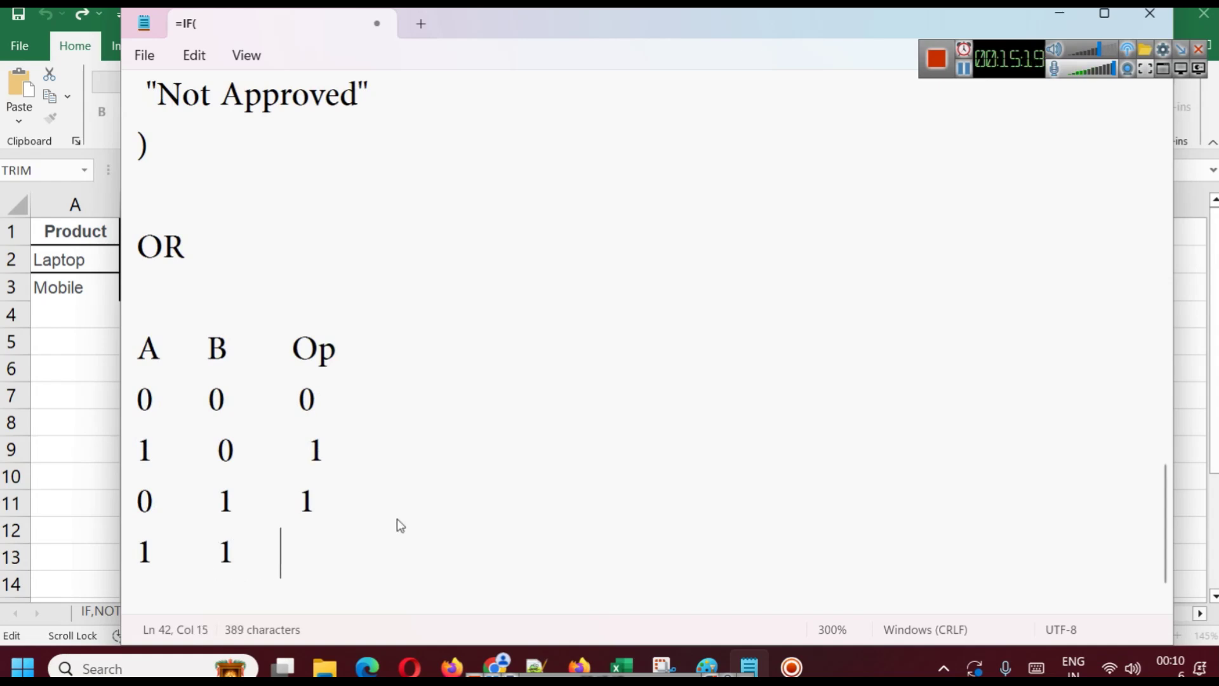
Add an AND heading below the OR table and paste a copy of the whole A, B, Op table beneath it.
key("Return")
key("Return")
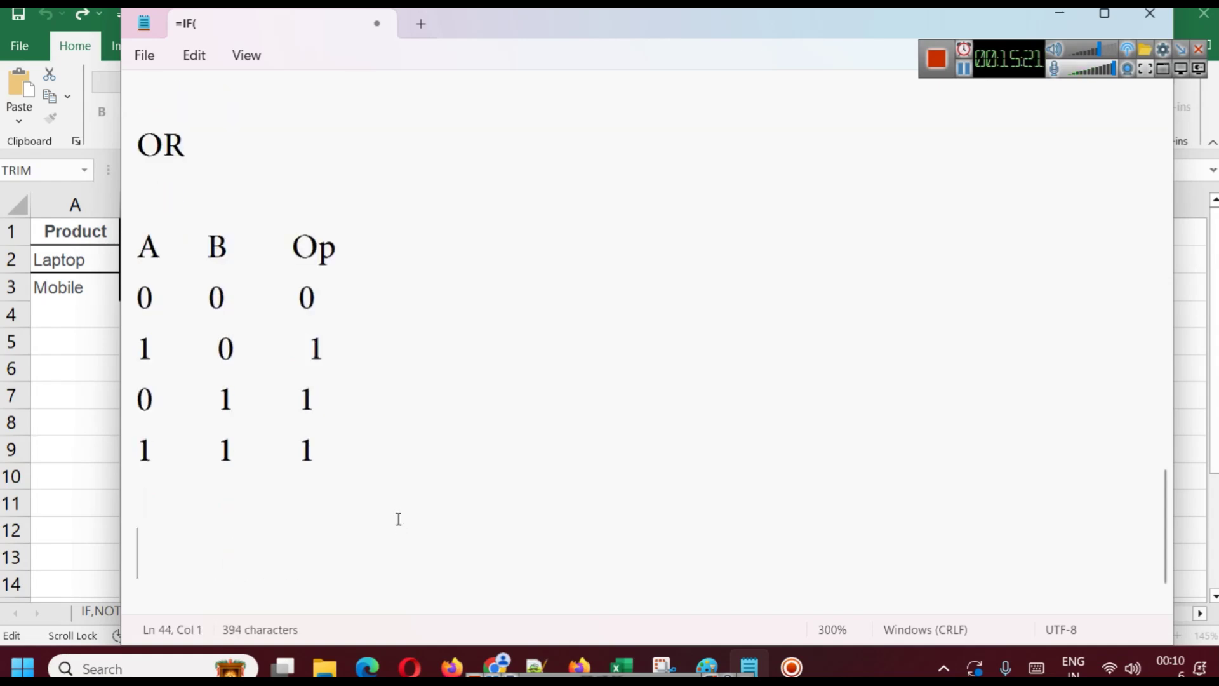
type("AND")
key("Return")
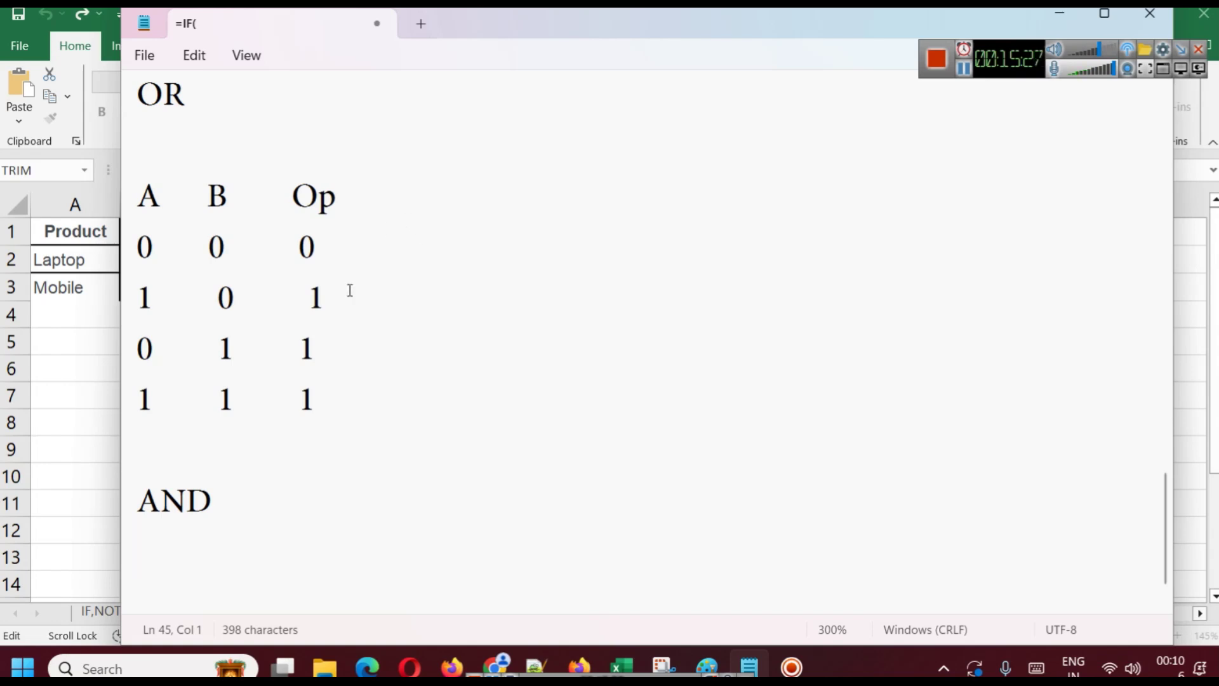
left_click_drag(351, 408, 127, 202)
key("ctrl+c")
left_click(226, 559)
key("ctrl+v")
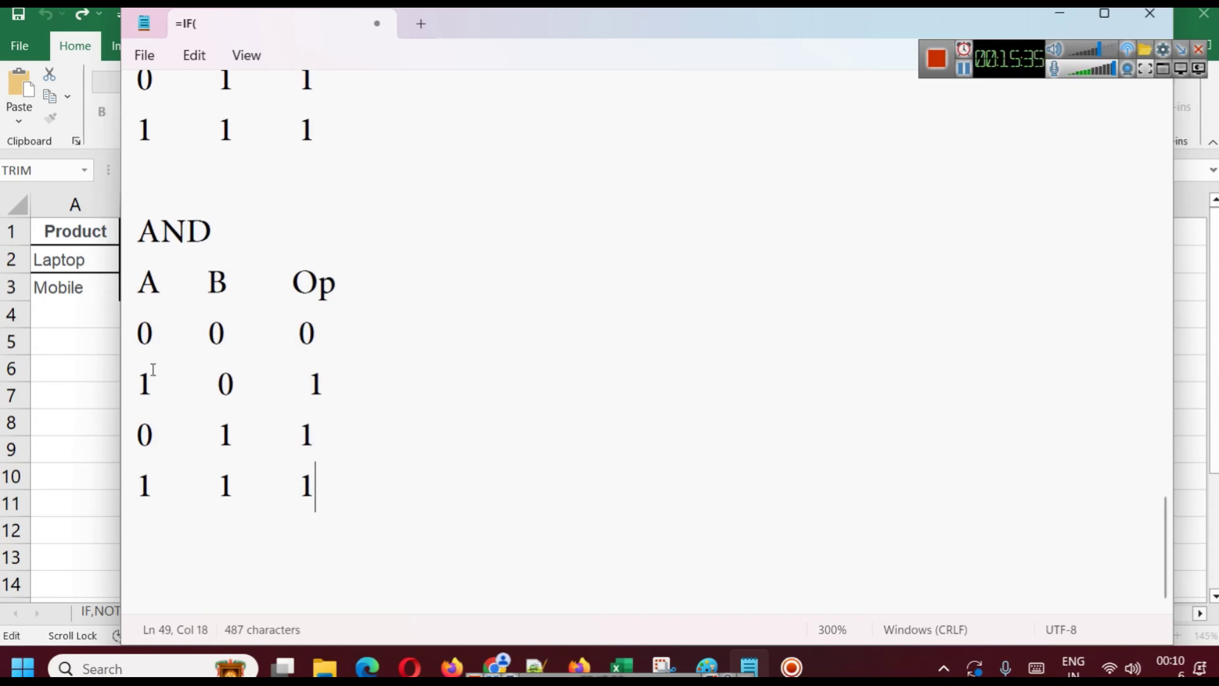
Change the Op value to 0 in the AND table's 1, 0 and 0, 1 rows.
scroll(264, 356, "up", 4)
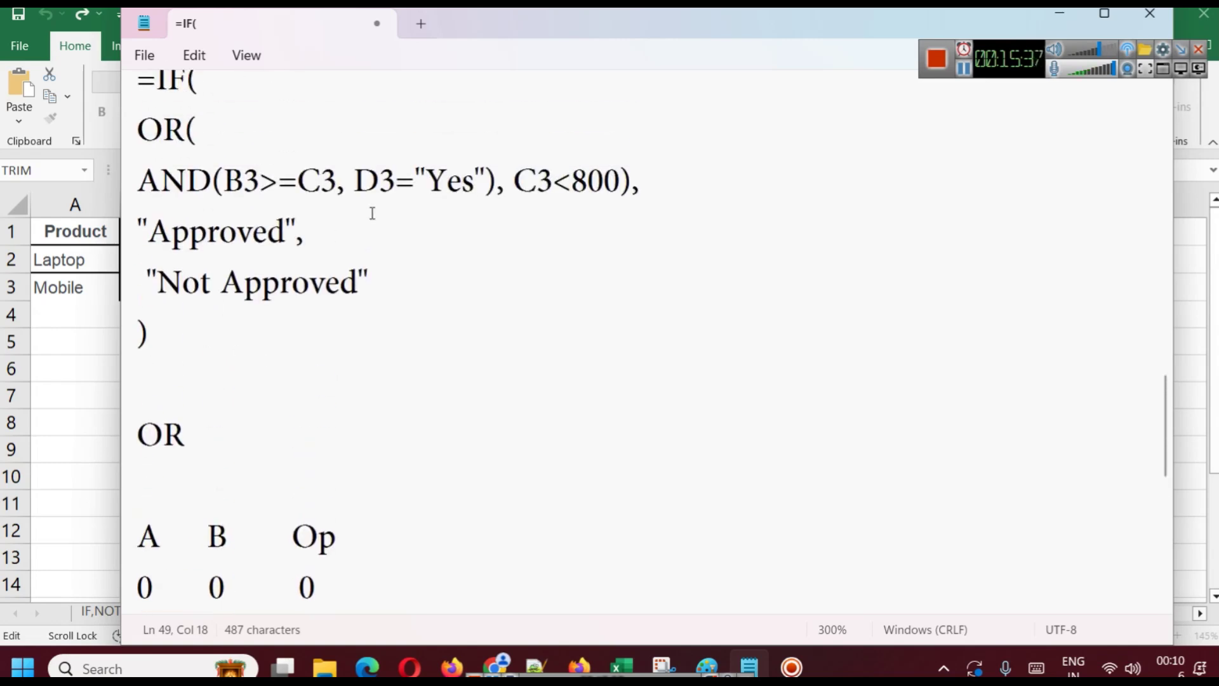
scroll(283, 356, "down", 1)
scroll(282, 356, "up", 2)
scroll(298, 346, "down", 4)
scroll(289, 378, "down", 1)
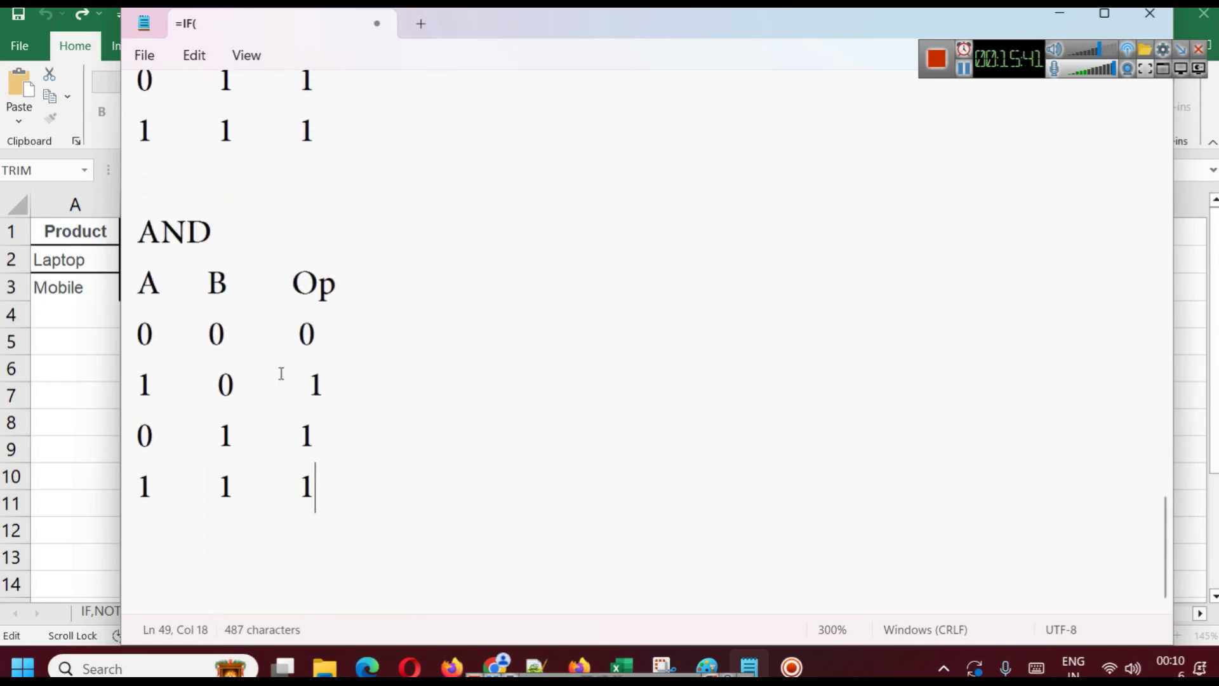
left_click(322, 383)
double_click(315, 384)
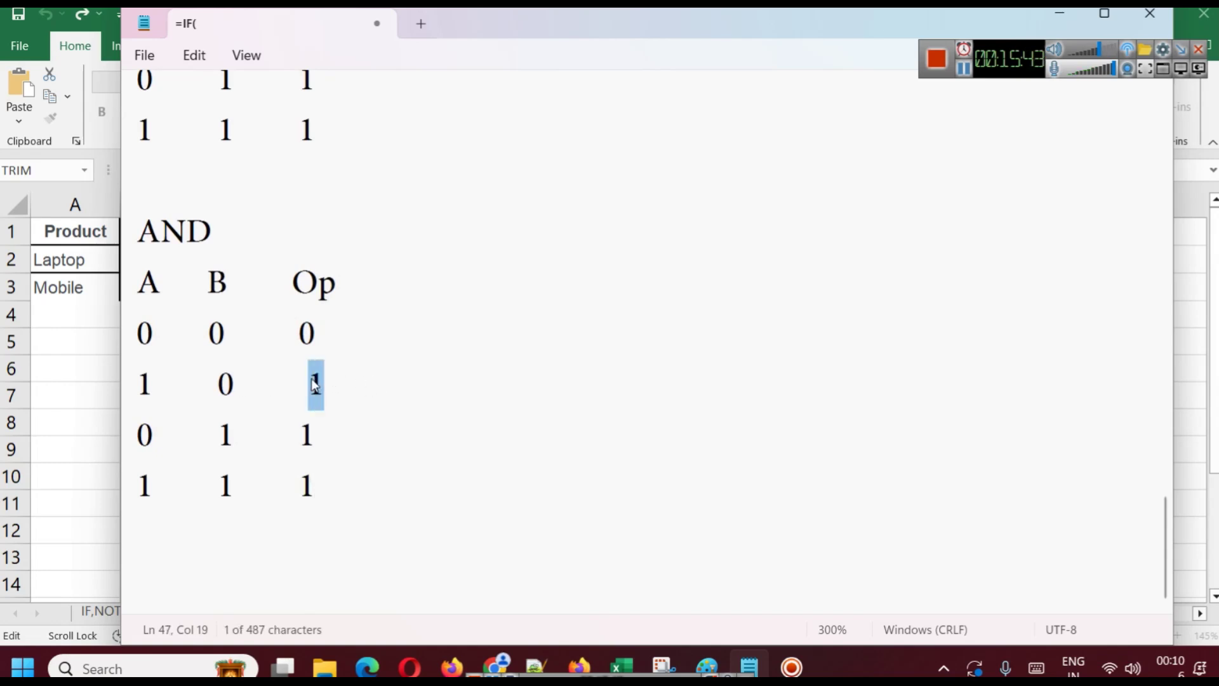
key("BackSpace")
type("0")
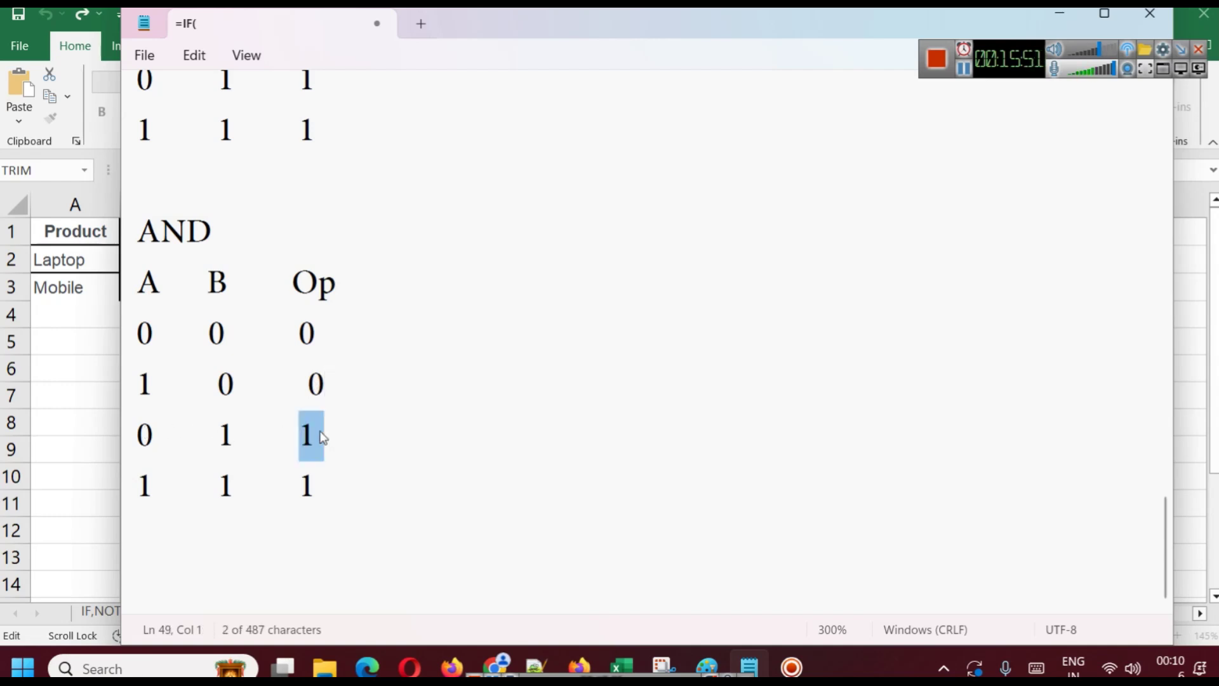
type("0")
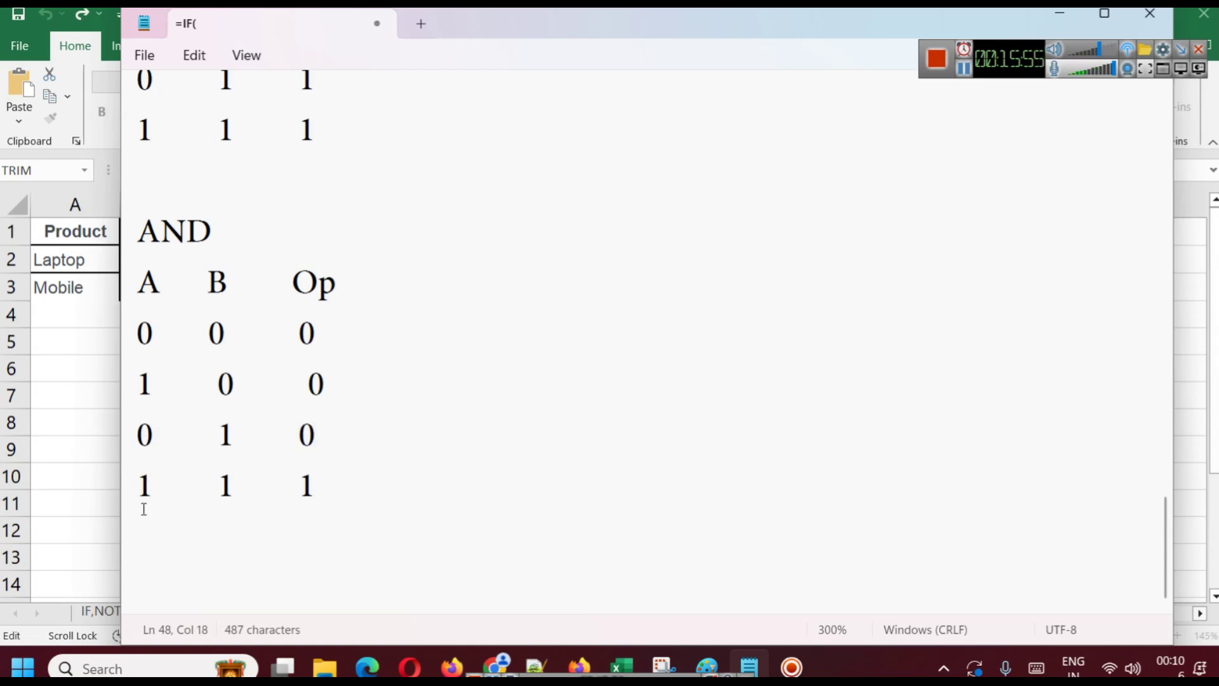
Review the split-up IF formula together with the OR and AND truth tables, comparing the Op values of both tables.
scroll(285, 390, "up", 3)
scroll(285, 390, "up", 3)
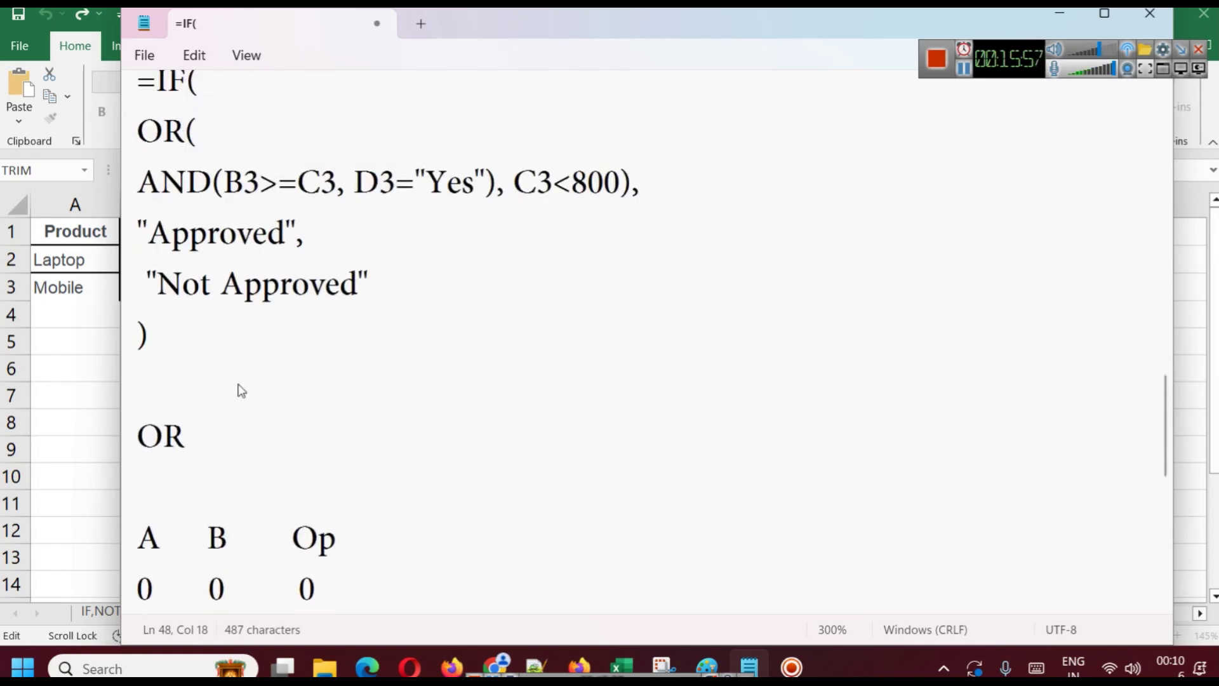
scroll(212, 356, "down", 6)
scroll(469, 285, "down", 5)
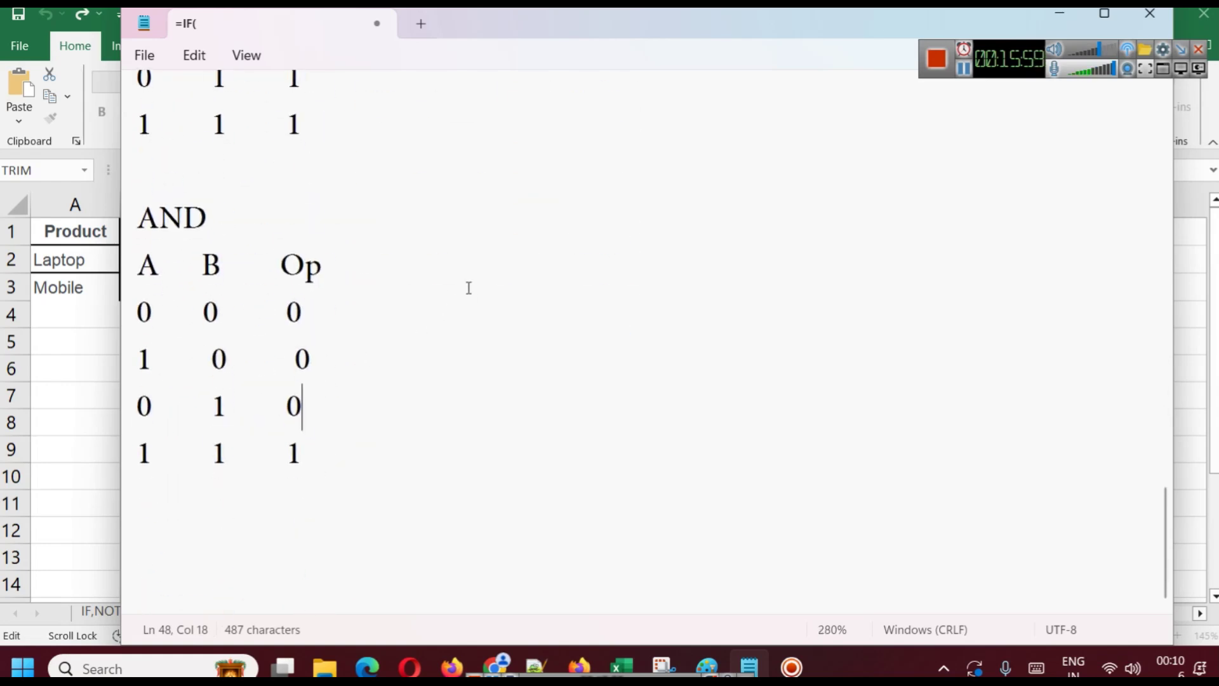
scroll(469, 294, "up", 3)
scroll(435, 375, "down", 1)
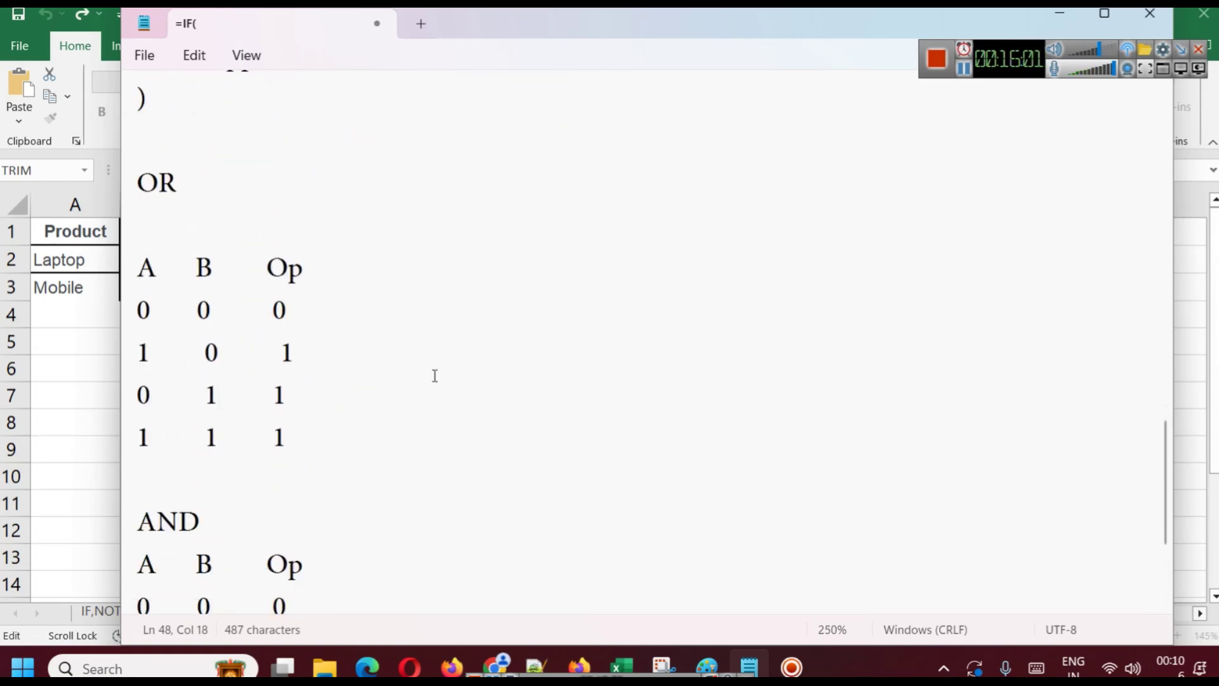
scroll(435, 375, "down", 2)
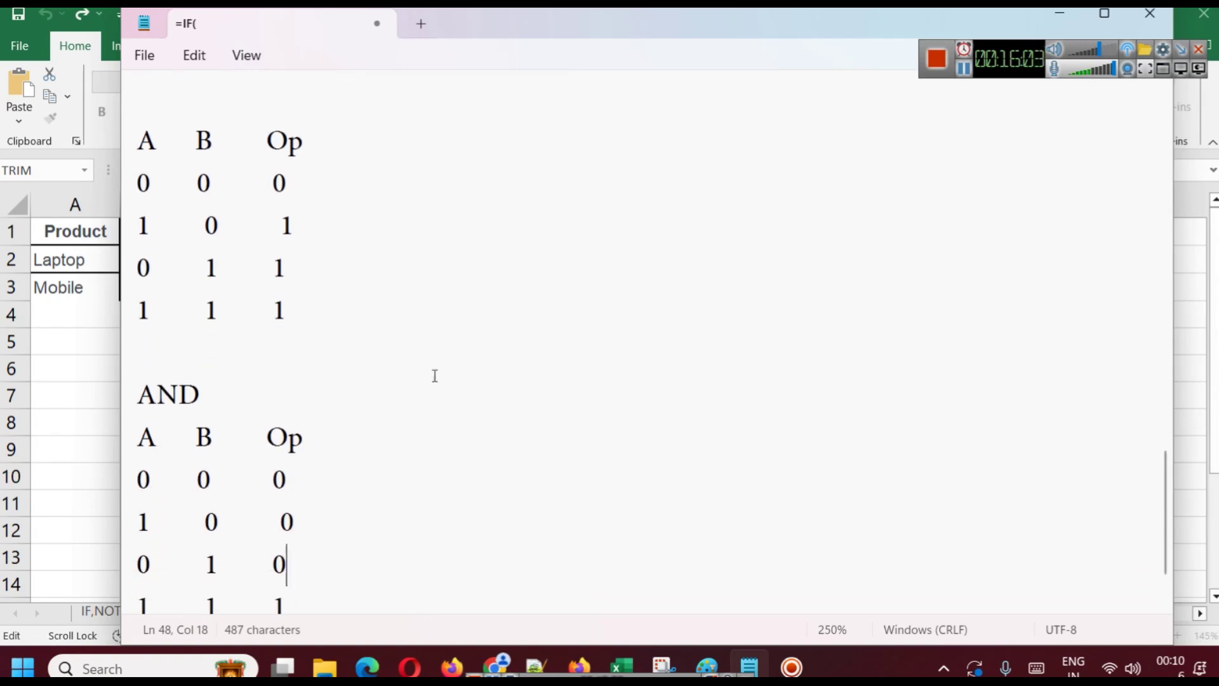
scroll(435, 375, "up", 1)
scroll(434, 376, "down", 2)
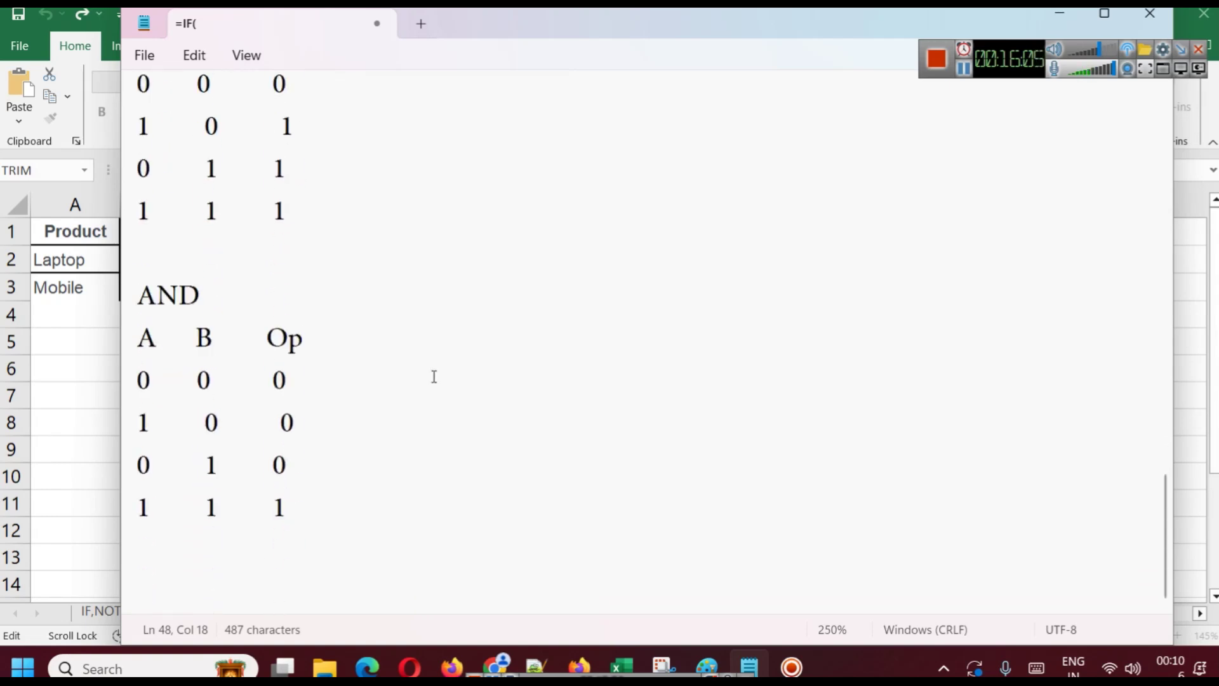
Switch back to Excel, undo the accidental E7 reference in cell E3 and finish editing with its IF, OR and AND formula restored.
left_click(1058, 13)
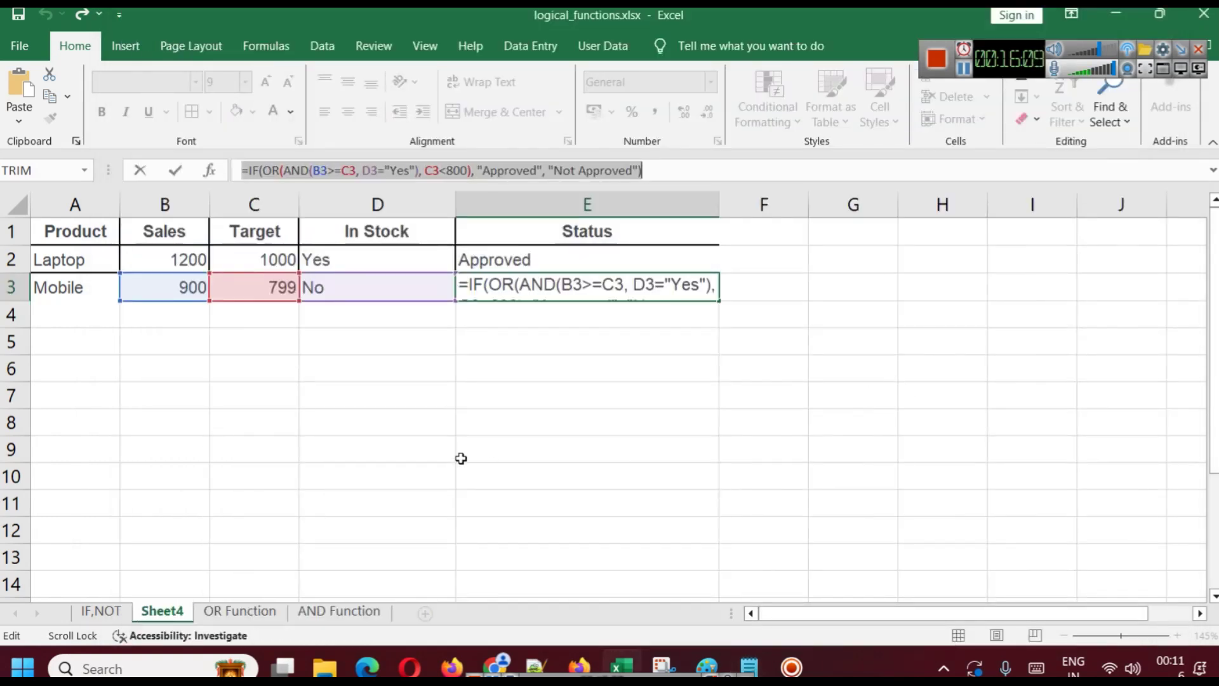
left_click(479, 387)
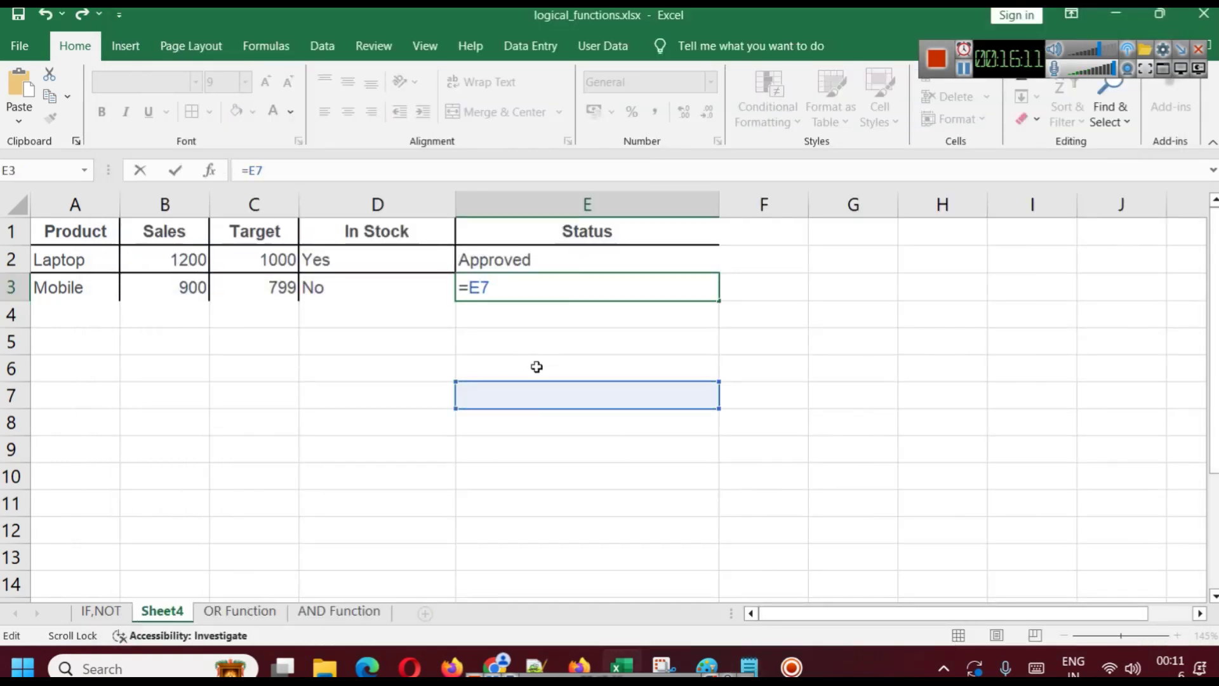
key("ctrl+z")
key("Return")
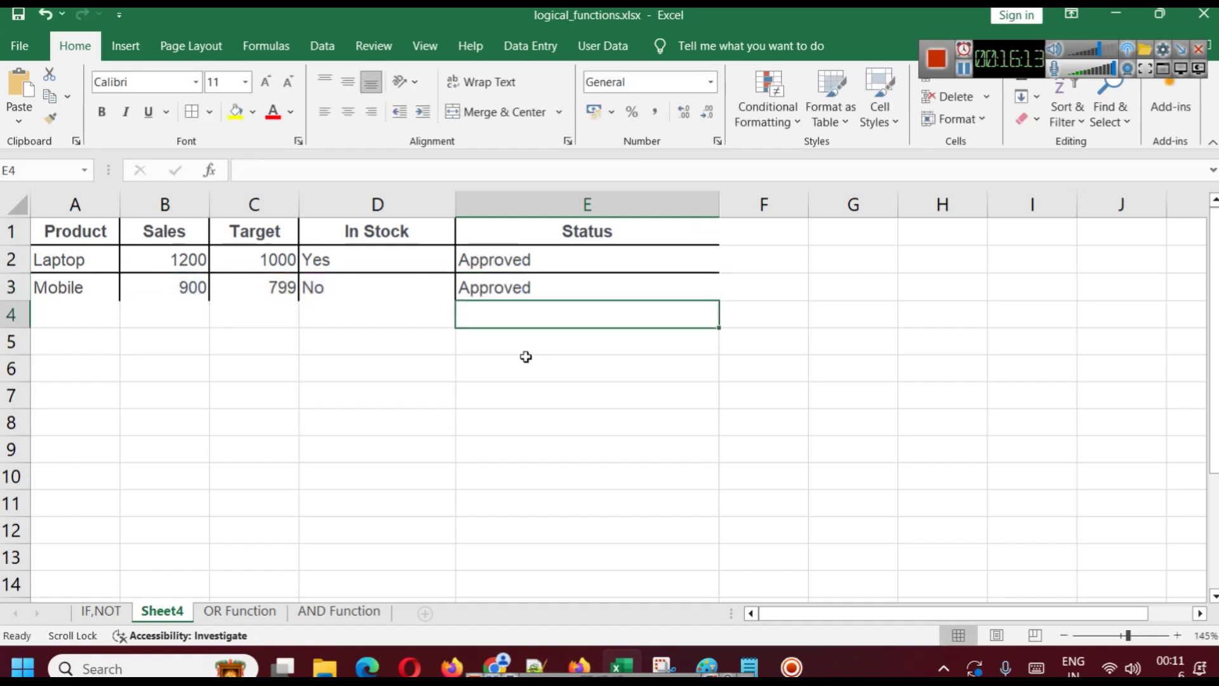